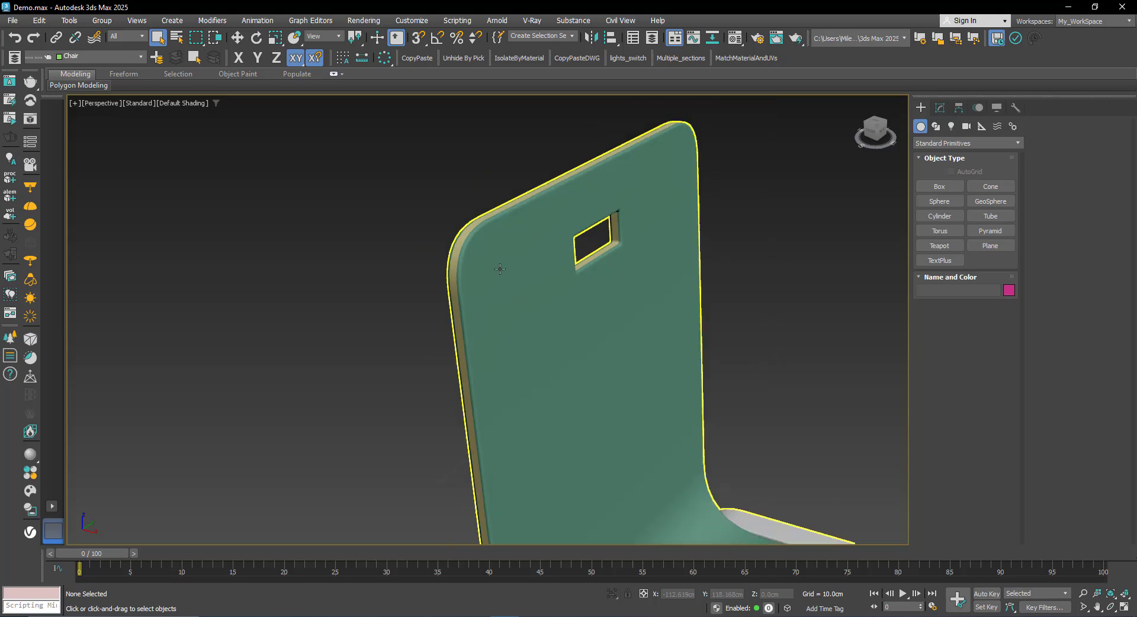
Examine the finished chair model, from the backrest with its handle cutout to the curved seat and legs.
middle_click_drag(568, 450, 490, 373)
middle_click_drag(491, 374, 475, 367, "alt")
scroll(476, 356, "up", 5)
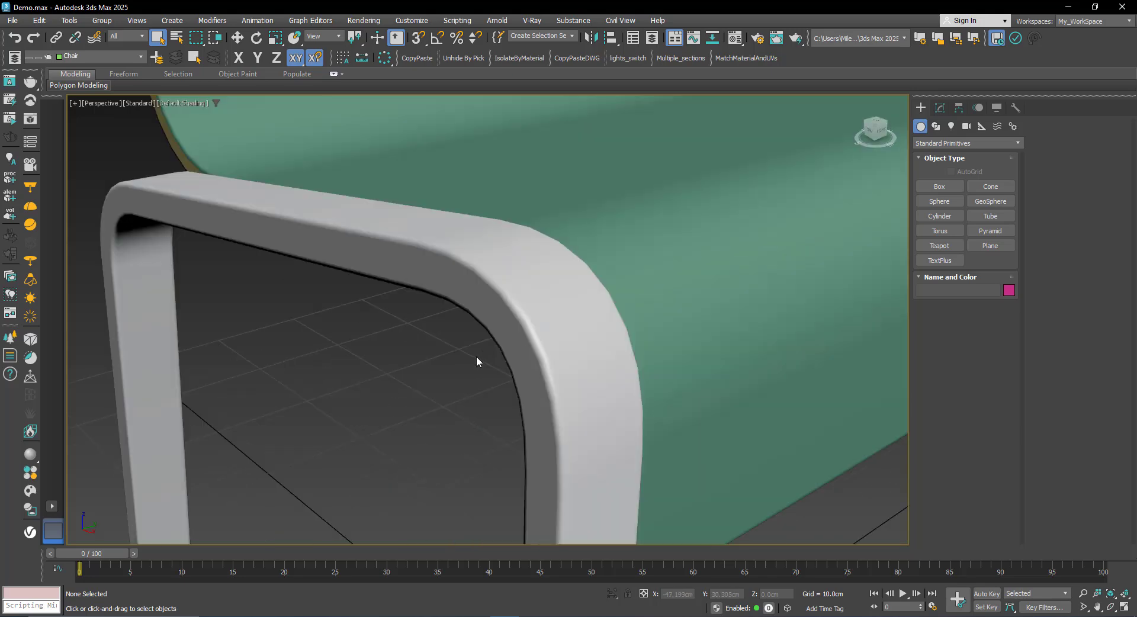
scroll(552, 339, "down", 4)
scroll(553, 338, "down", 5)
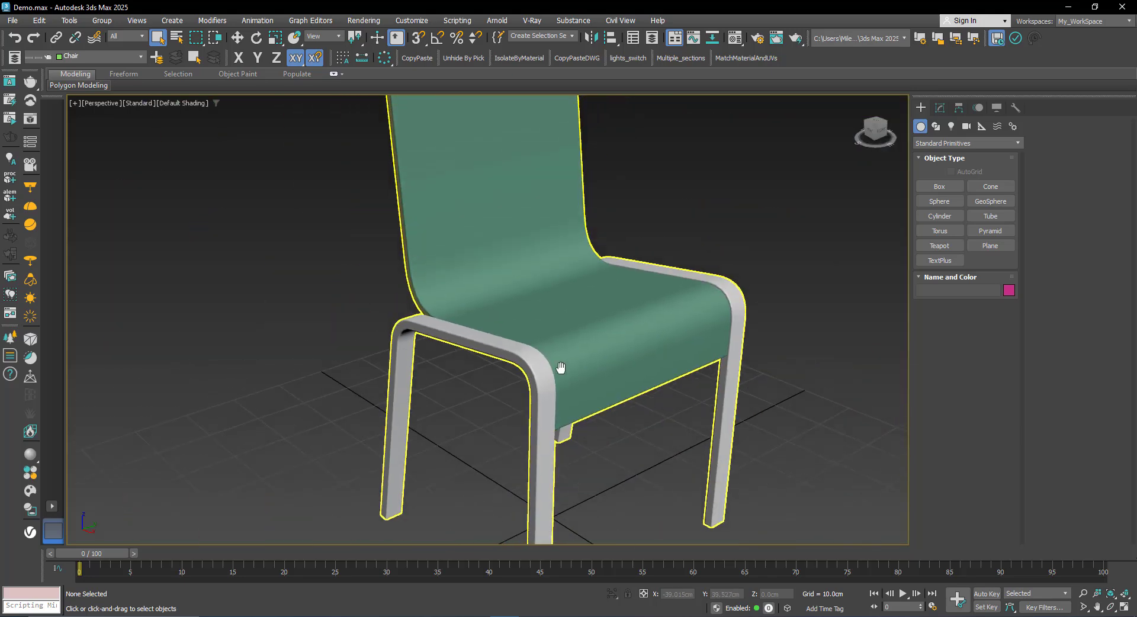
middle_click_drag(531, 350, 502, 369)
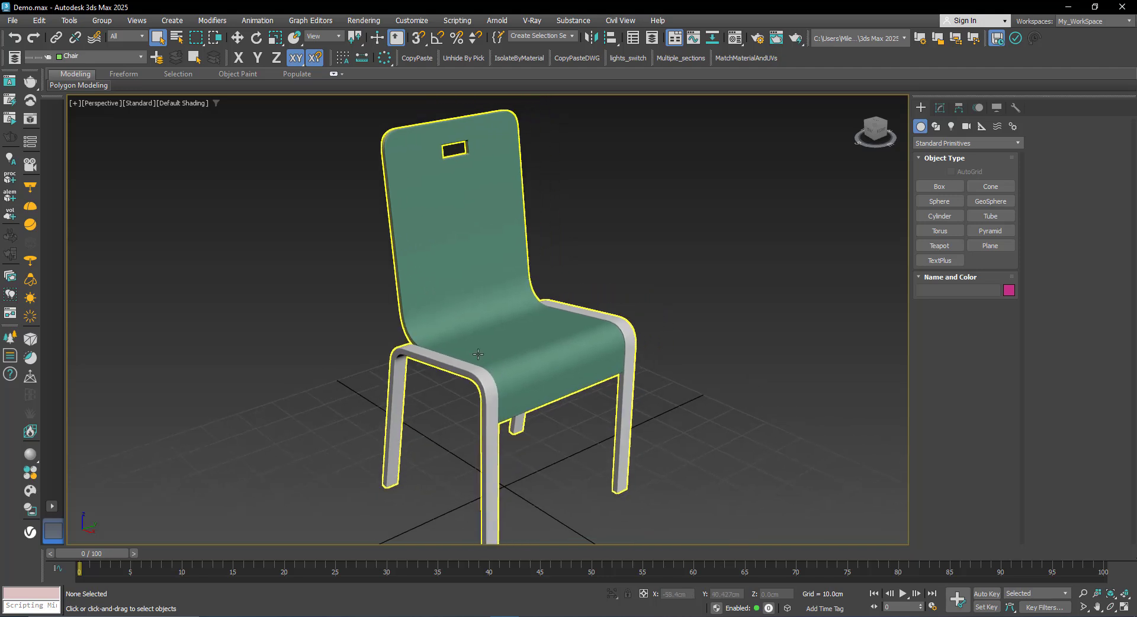
scroll(502, 368, "down", 3)
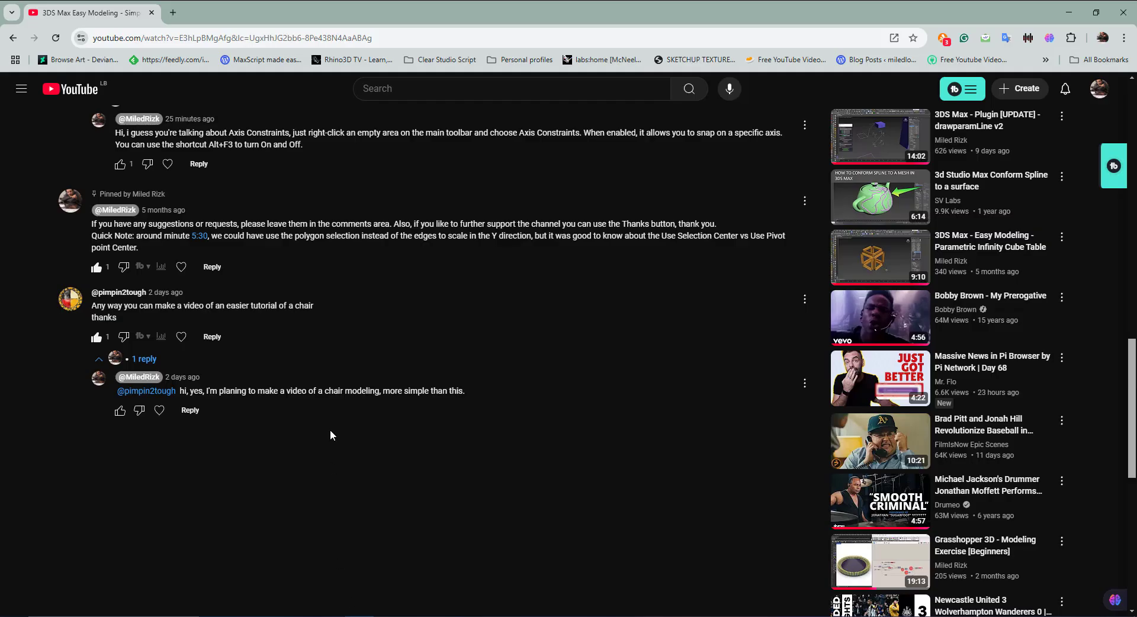
Switch to the browser and review the YouTube simple chair tutorial page and its viewer comments.
scroll(324, 427, "up", 15)
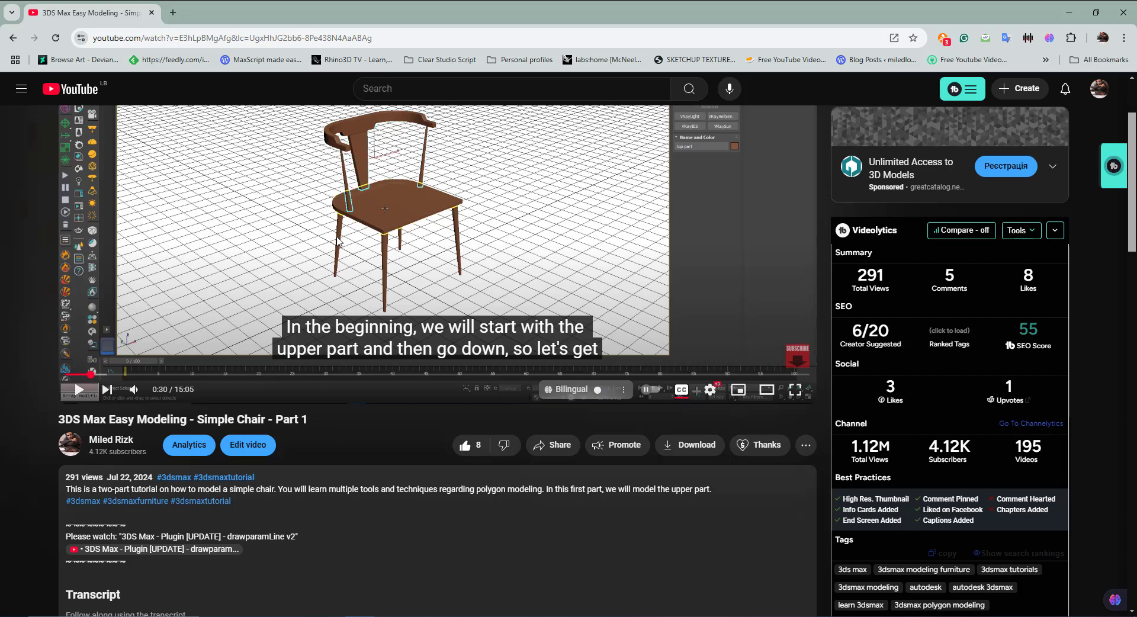
scroll(417, 243, "down", 10)
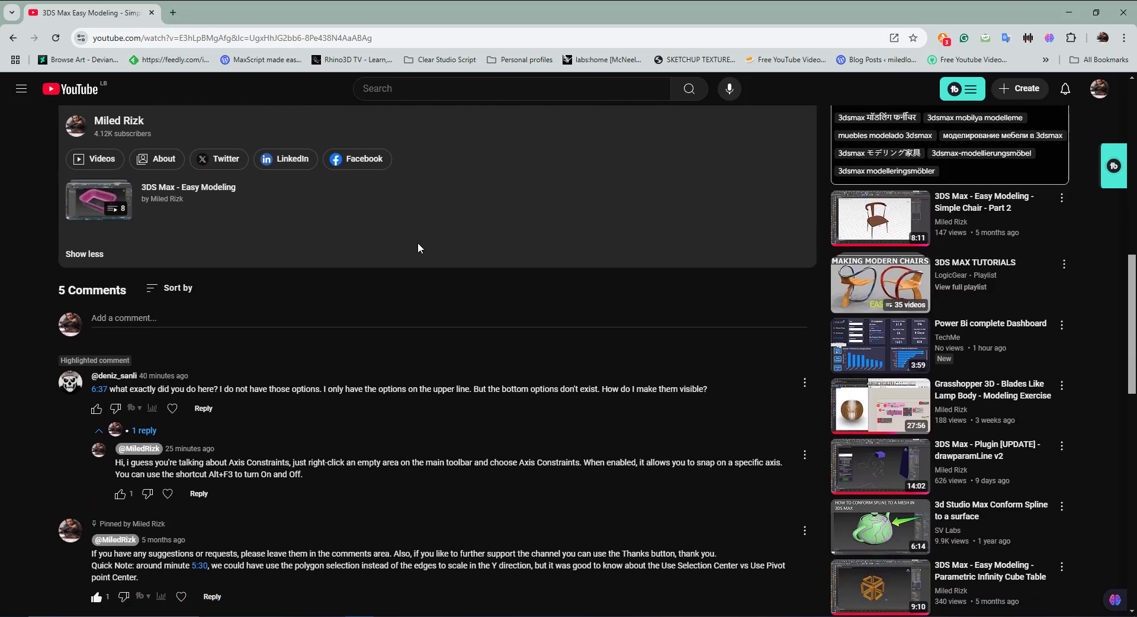
scroll(418, 243, "down", 6)
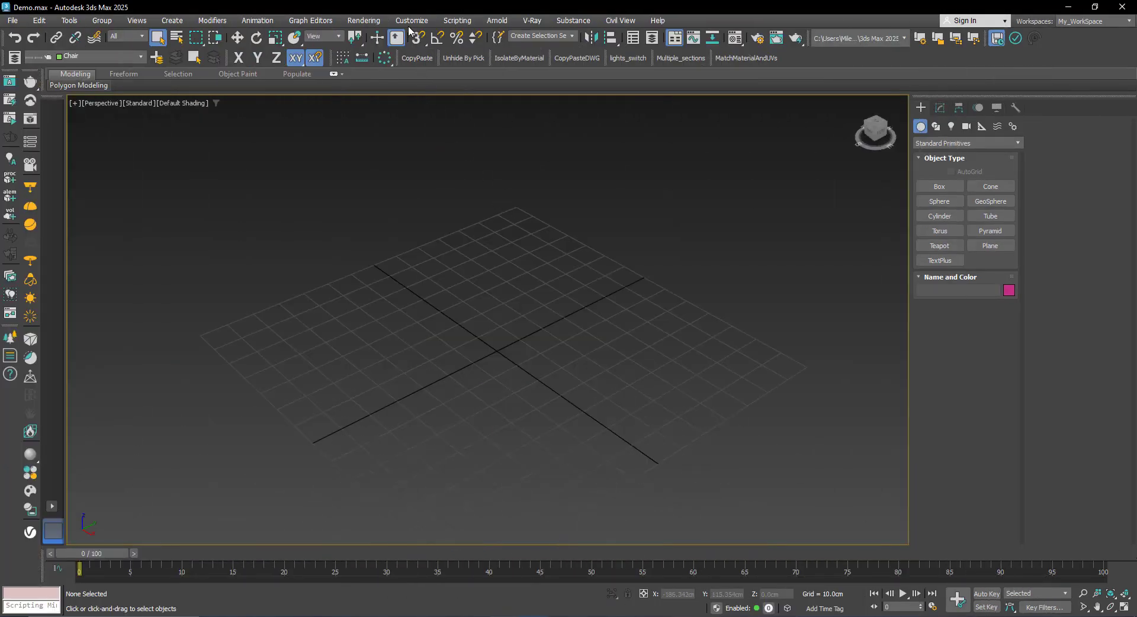
Check the scene's display units and system unit scale, keeping both in centimeters.
left_click(412, 20)
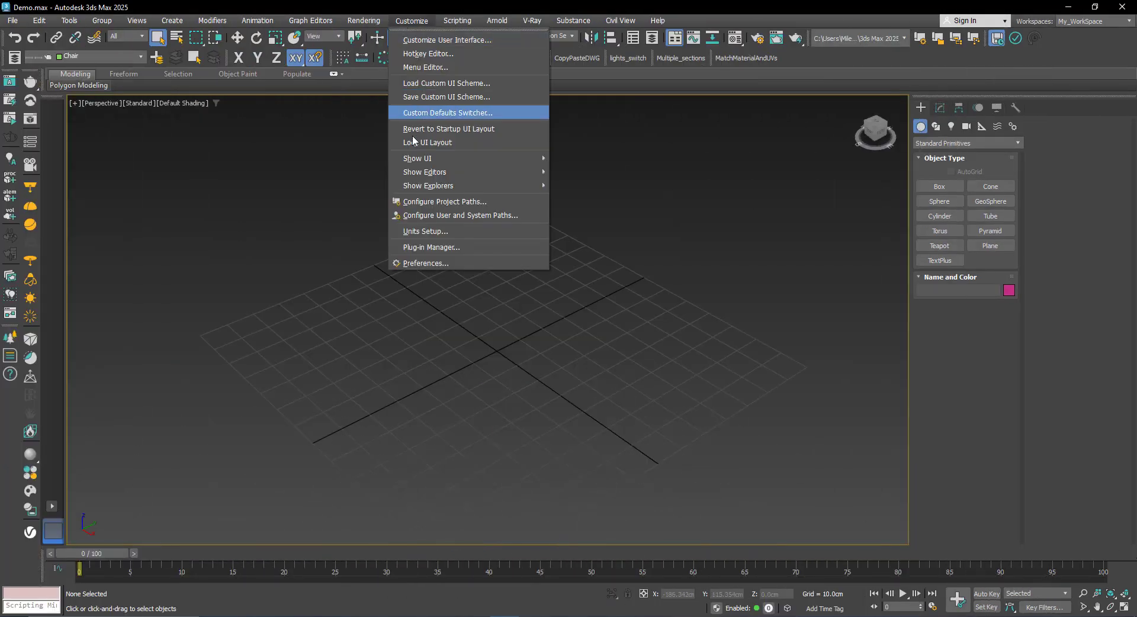
left_click(416, 233)
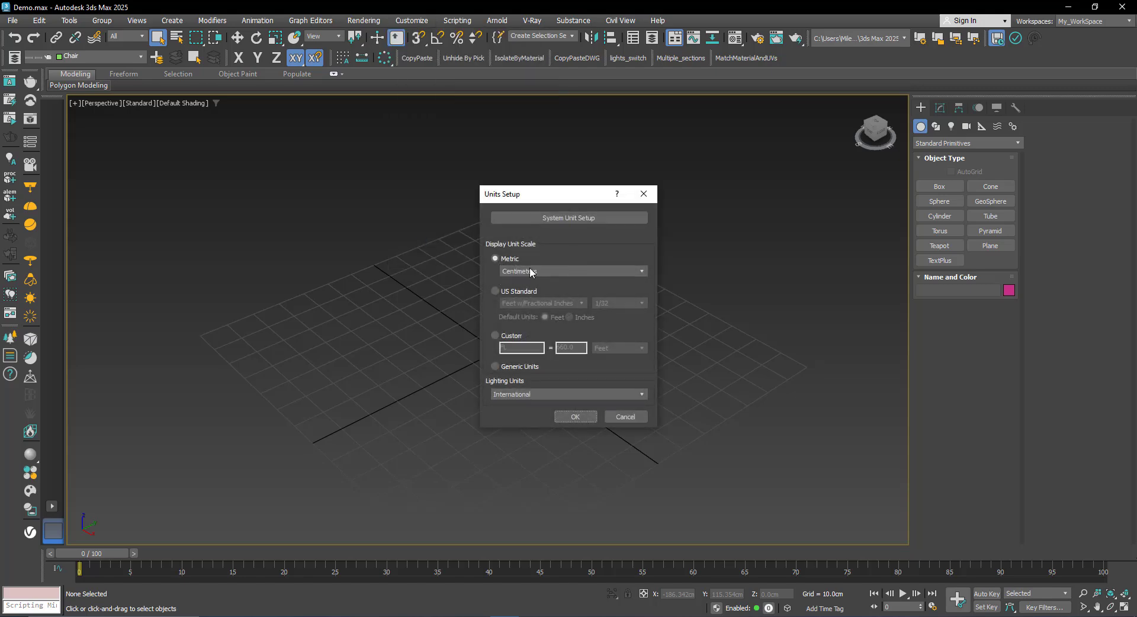
left_click(569, 219)
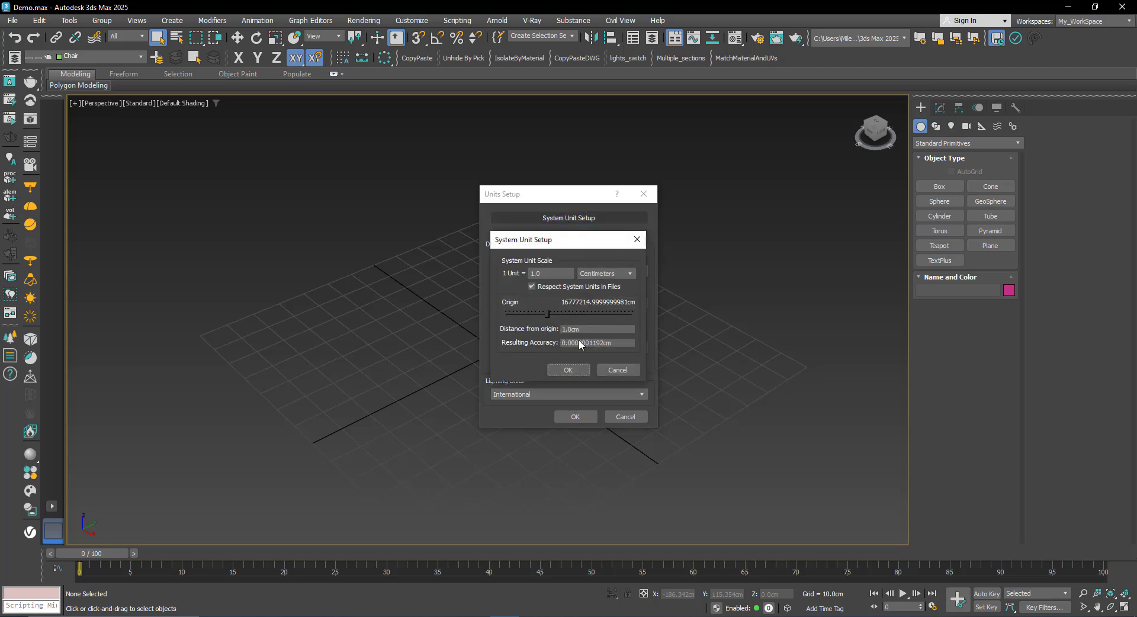
left_click(571, 370)
left_click(575, 416)
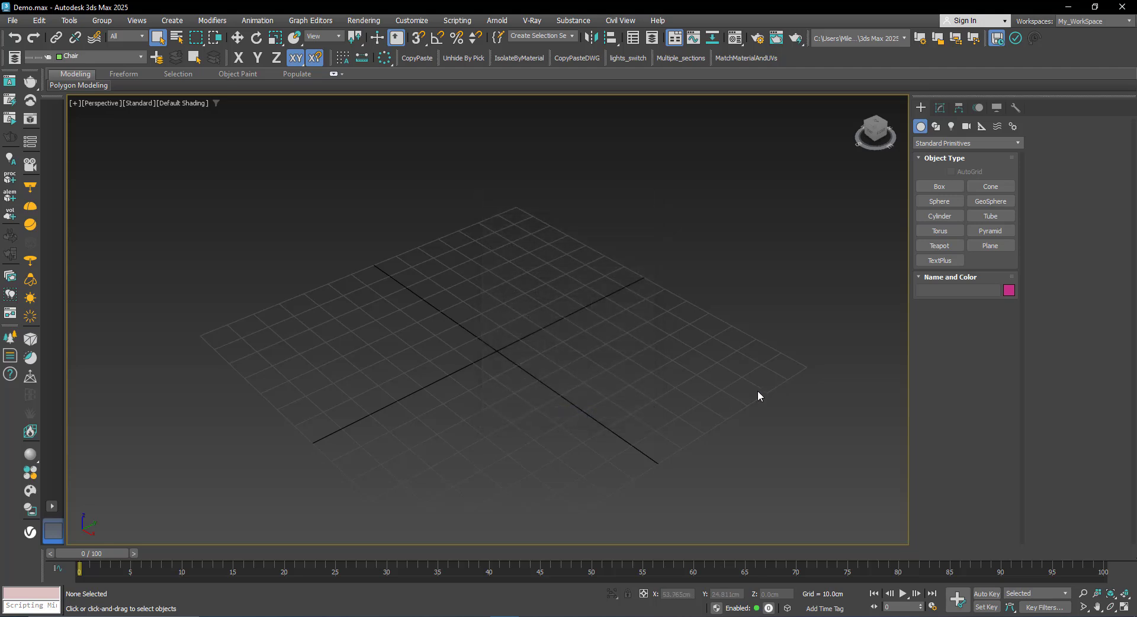
Create a box near the grid center, about 27 cm long, 29 cm wide and 24 cm high.
left_click(928, 186)
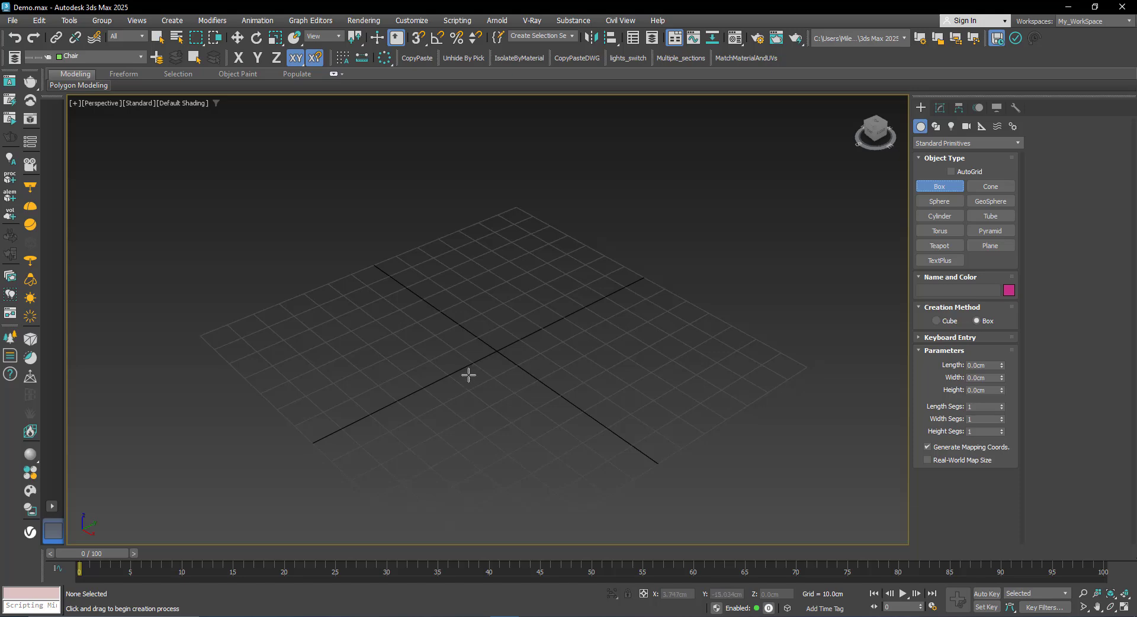
middle_click_drag(468, 373, 576, 371, "alt")
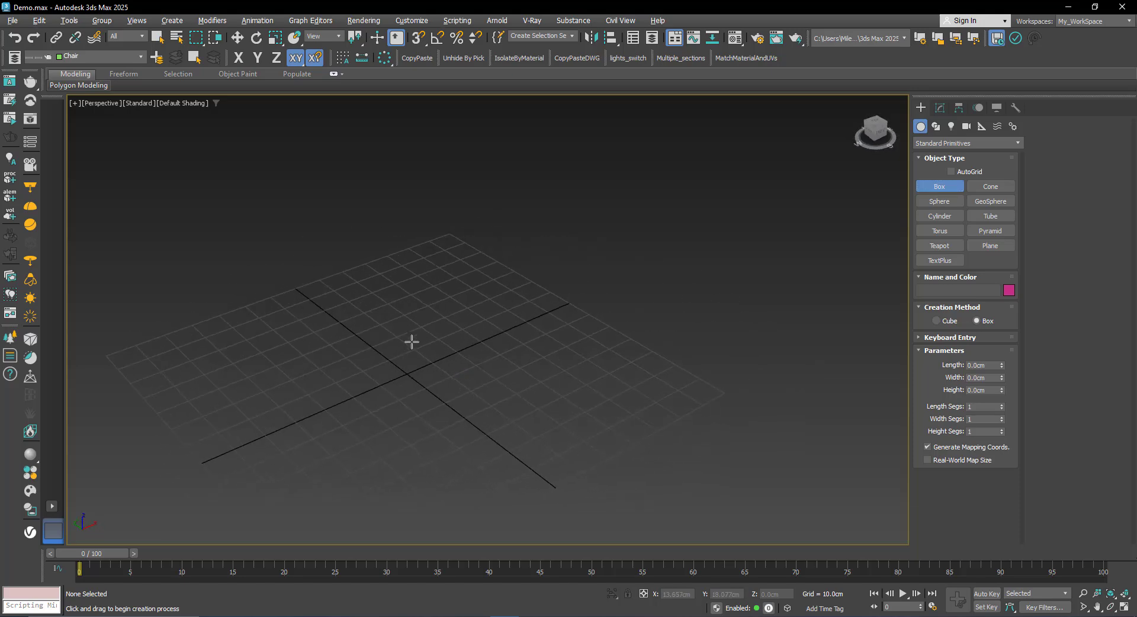
left_click_drag(410, 338, 383, 407)
left_click(388, 338)
right_click(388, 338)
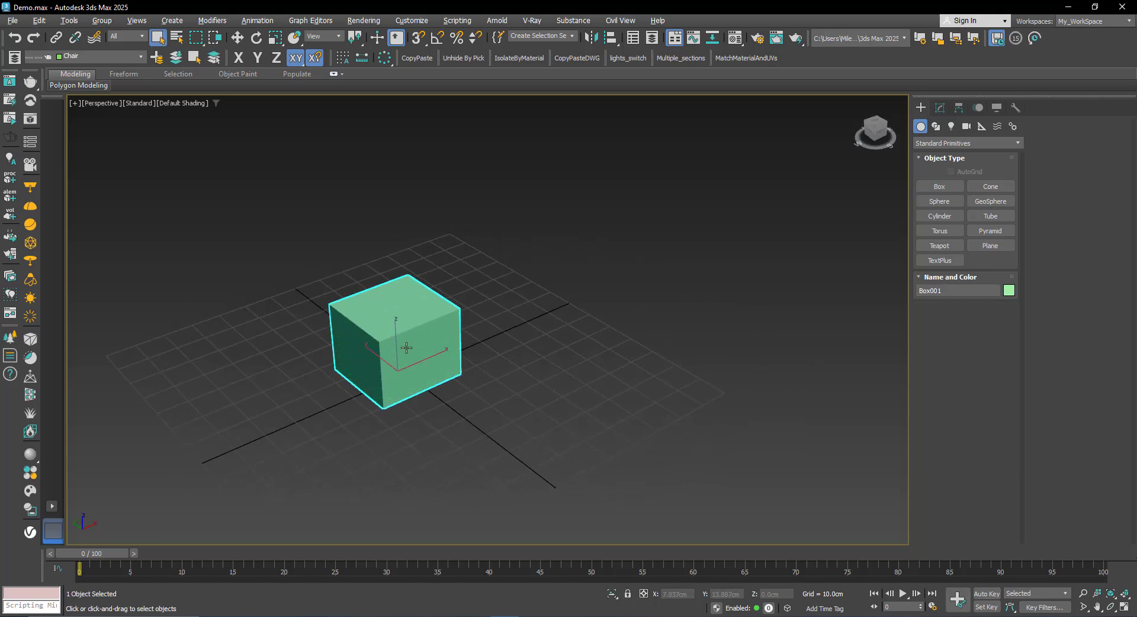
middle_click_drag(437, 355, 461, 365)
scroll(506, 329, "up", 3)
scroll(453, 321, "down", 3)
middle_click_drag(461, 365, 447, 337, "alt")
scroll(473, 366, "up", 2)
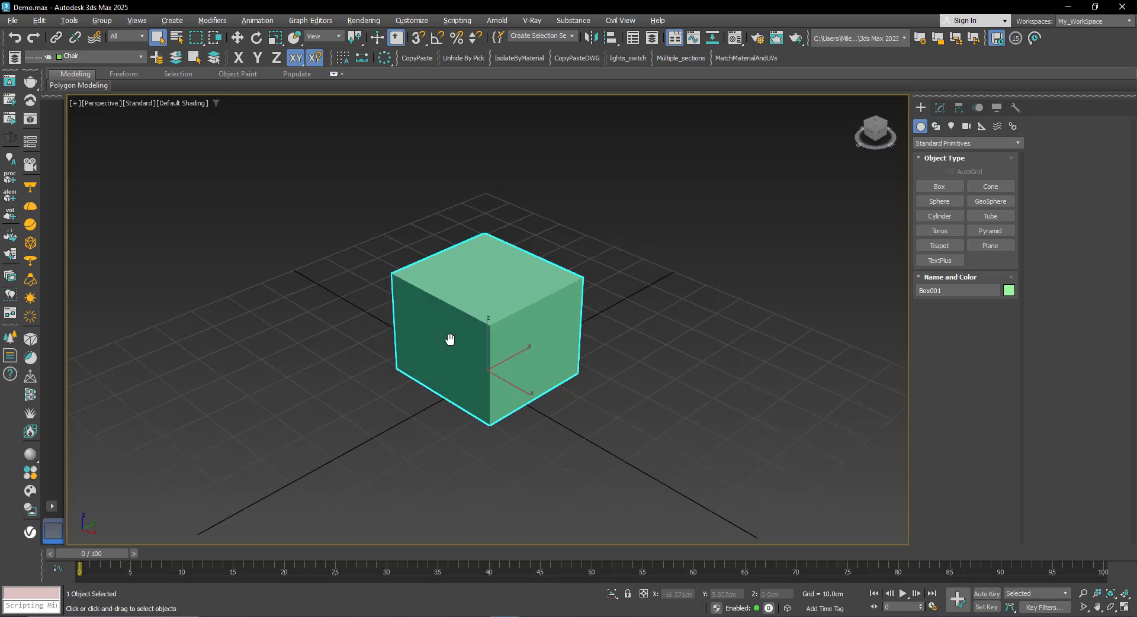
Set the box's length to 38 cm, its width to 38 cm and its height to 40 cm.
left_click(940, 107)
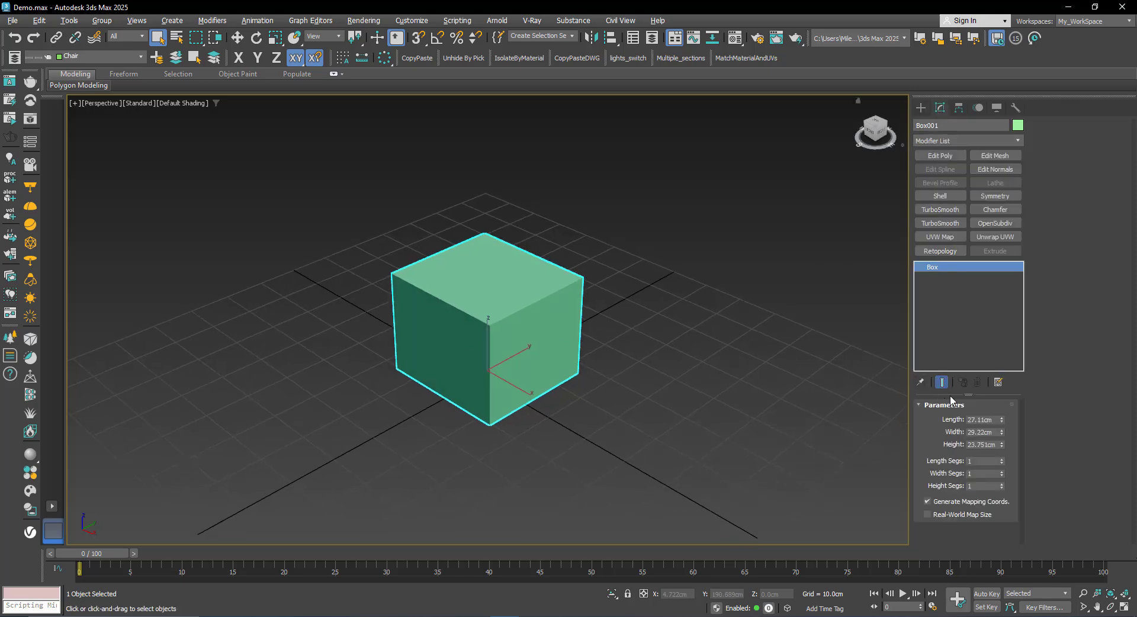
left_click_drag(1003, 418, 996, 378)
right_click(995, 378)
middle_click_drag(532, 394, 527, 390, "alt")
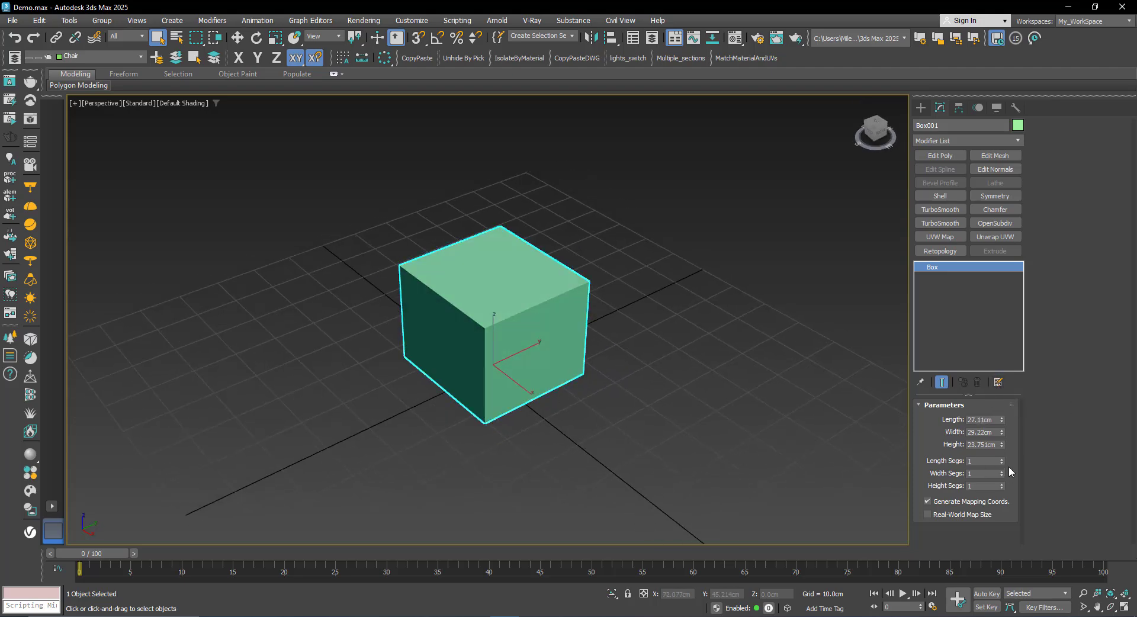
left_click(992, 420)
key("Return")
key("Tab")
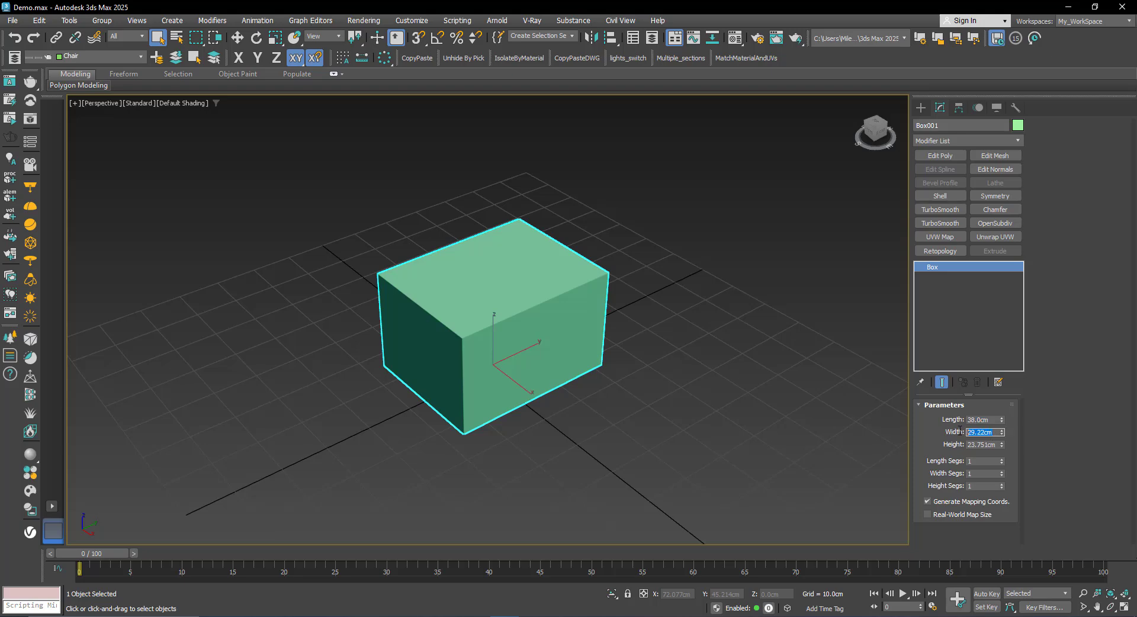
type("38")
key("Return")
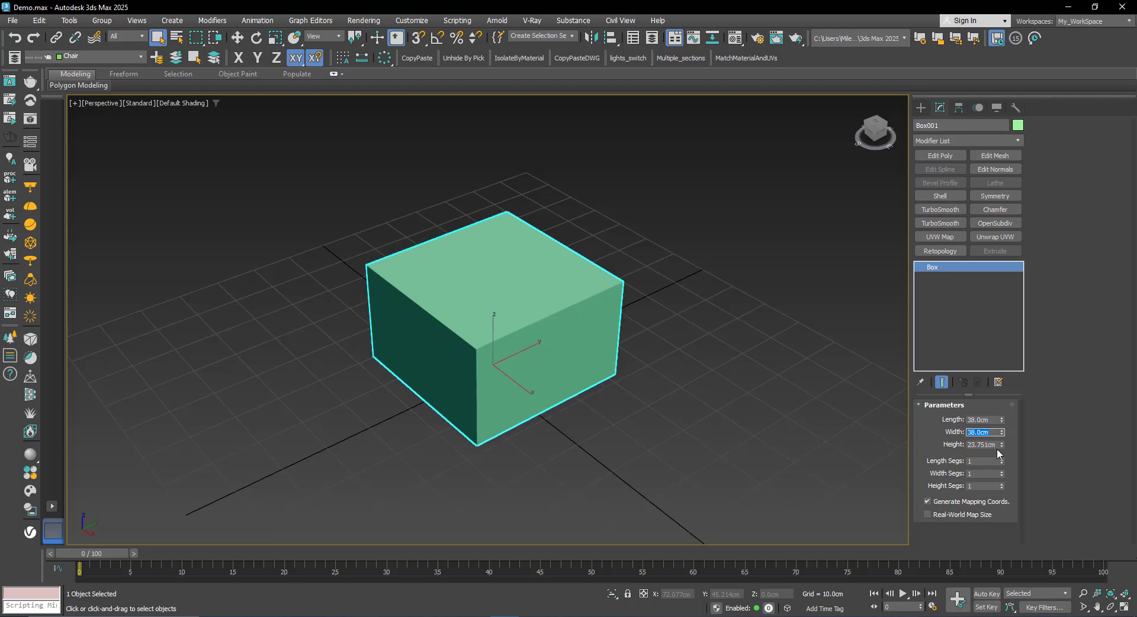
key("Tab")
type("40")
key("Return")
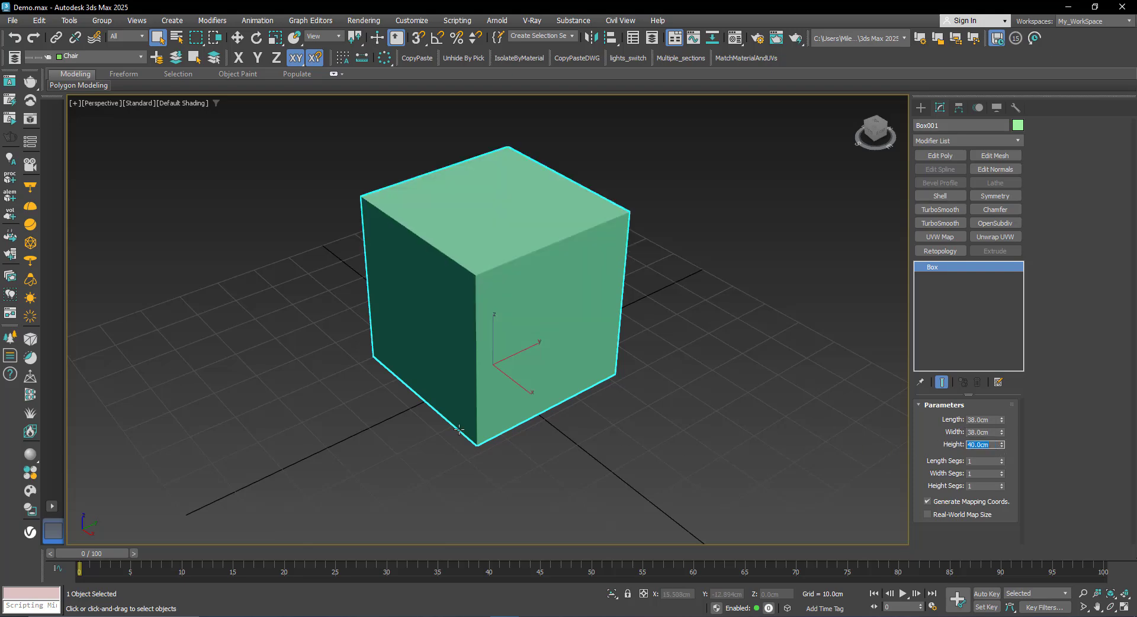
Center the box on the world origin by setting its absolute X and Y positions to 0.
scroll(459, 429, "down", 3)
middle_click_drag(441, 413, 565, 406, "alt")
key("w")
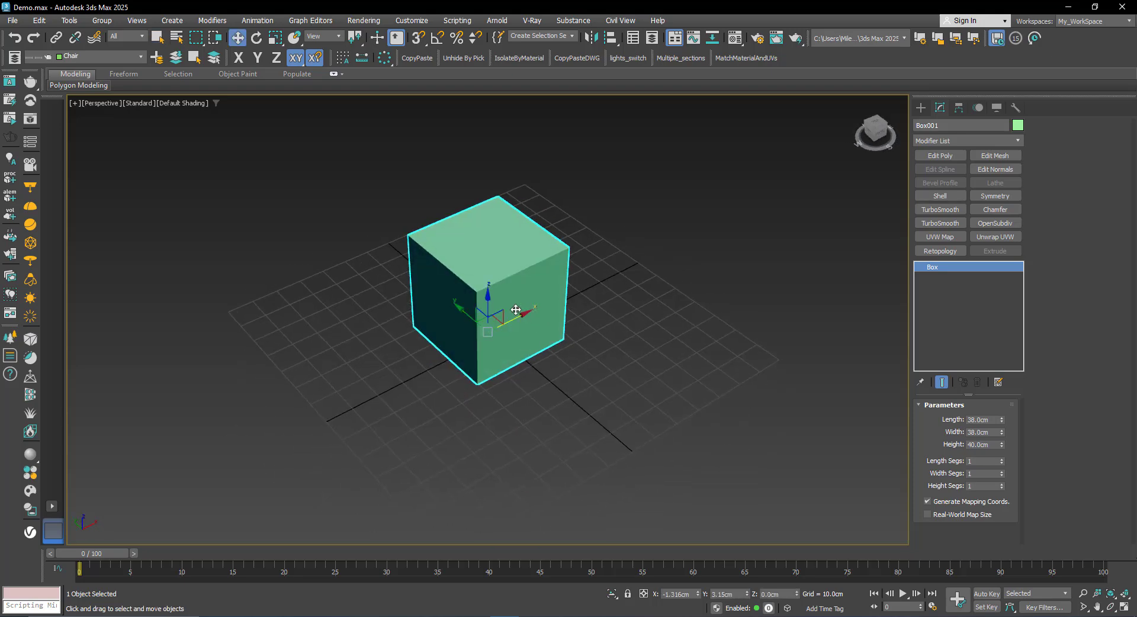
scroll(515, 314, "up", 3)
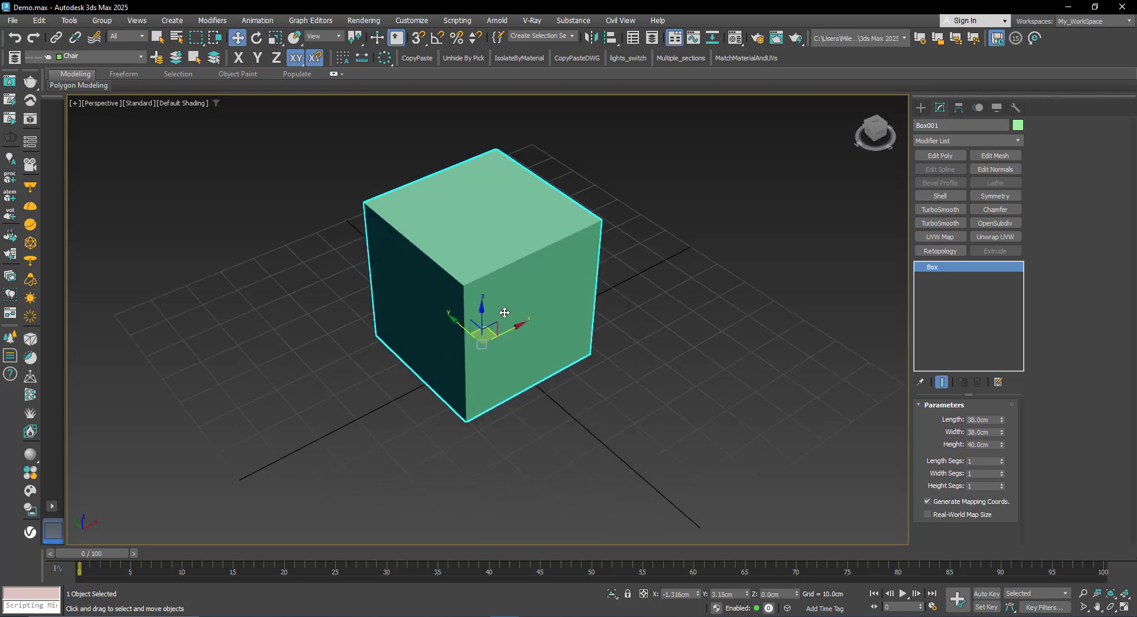
right_click(237, 38)
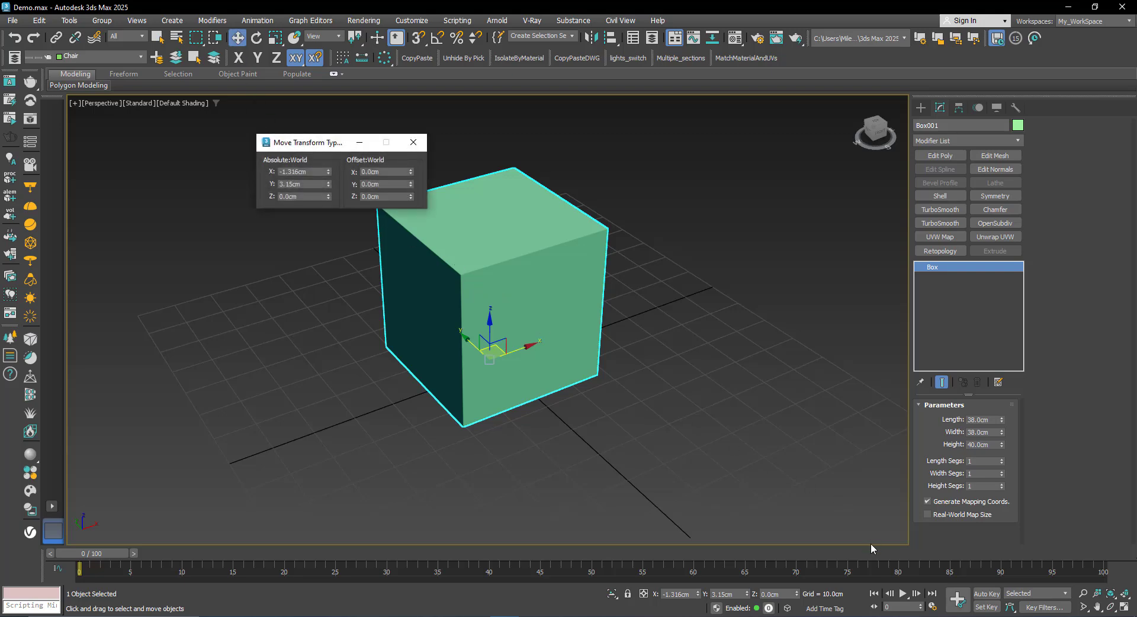
right_click(329, 173)
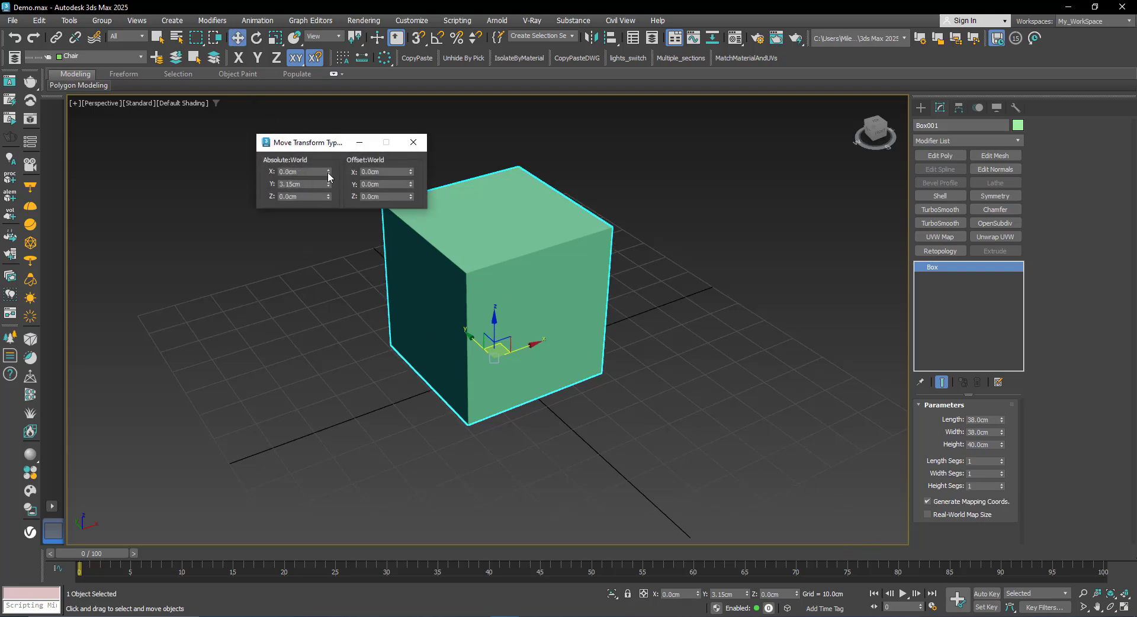
right_click(329, 184)
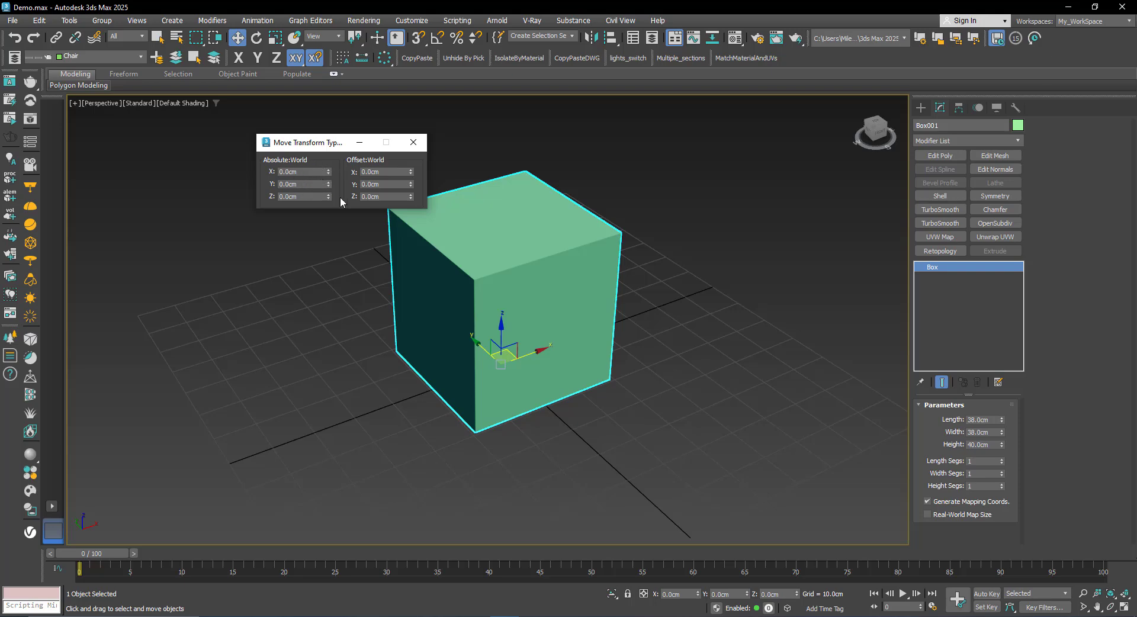
left_click(414, 142)
middle_click_drag(461, 322, 426, 303)
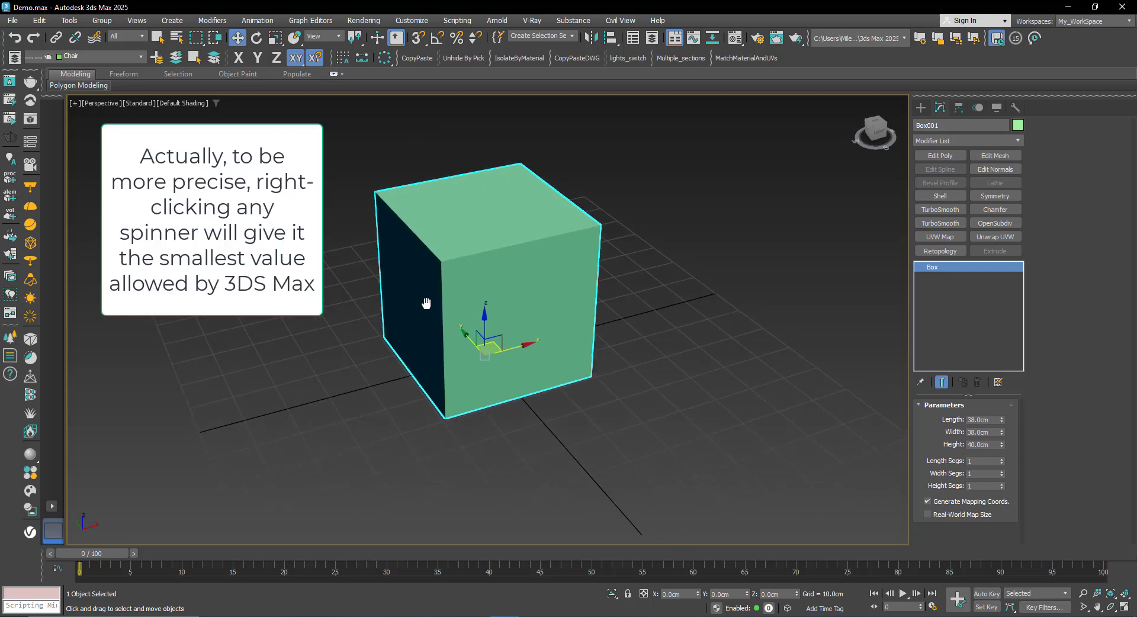
Convert the box to an Editable Poly.
right_click(508, 276)
mouse_move(604, 438)
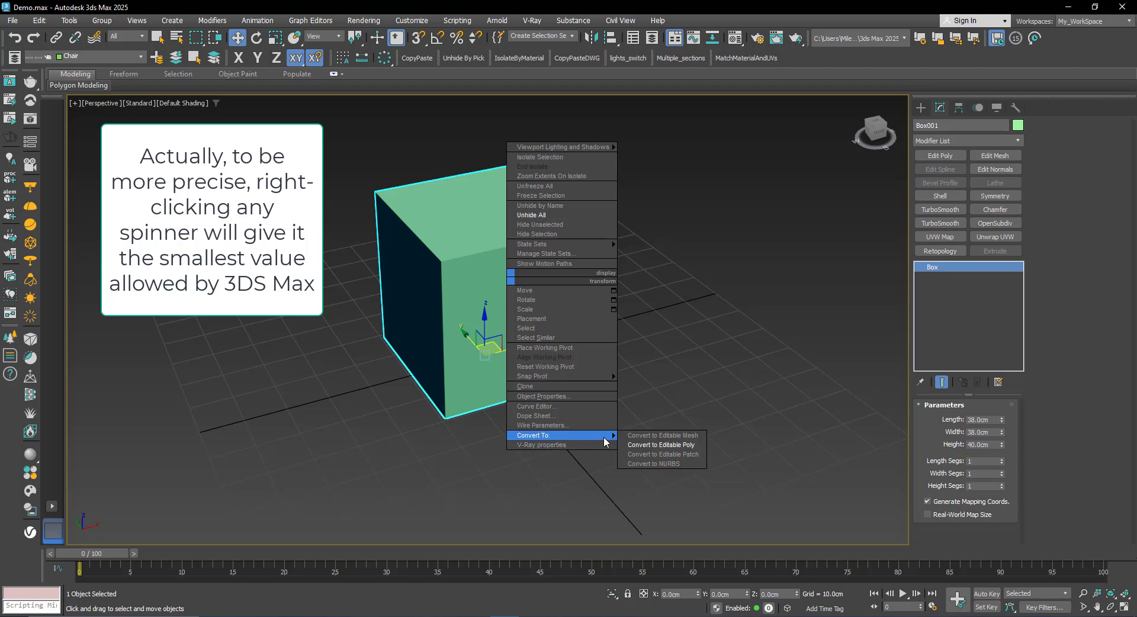
left_click(651, 445)
middle_click_drag(479, 271, 492, 291)
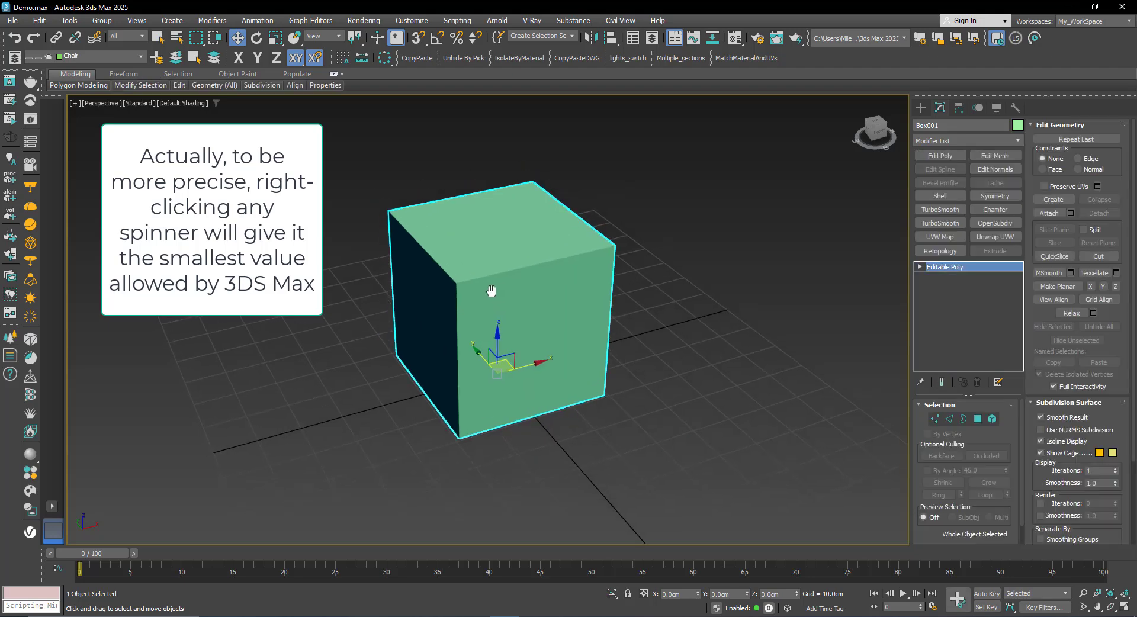
Delete the bottom polygon of the box.
left_click(977, 419)
middle_click_drag(492, 373, 448, 276, "alt")
left_click(511, 424)
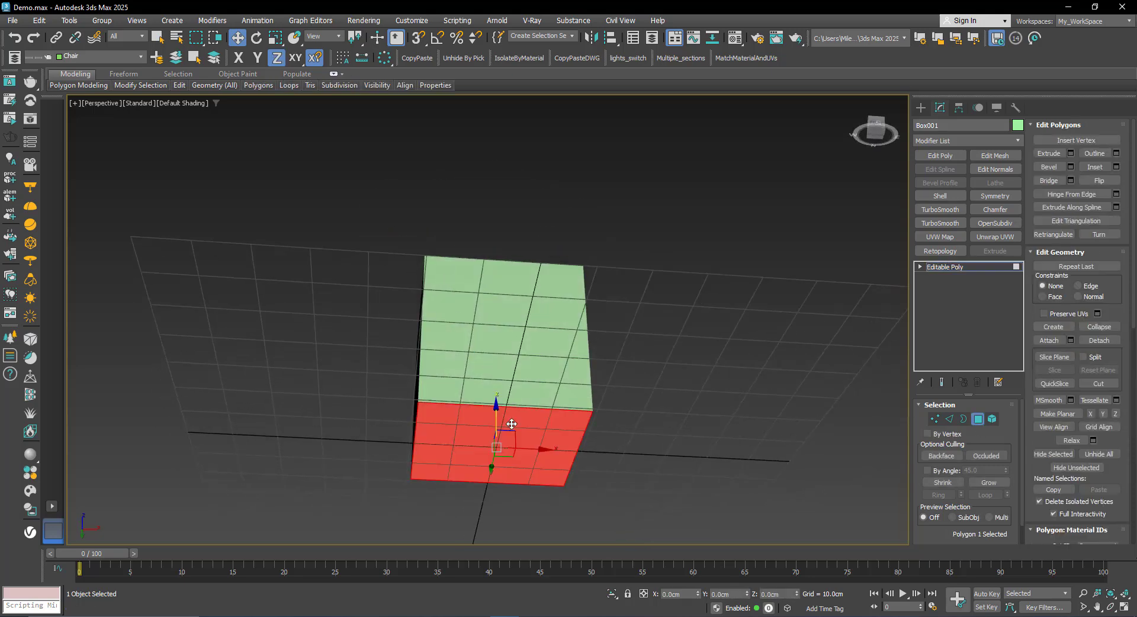
key("Delete")
middle_click_drag(464, 335, 398, 430, "alt")
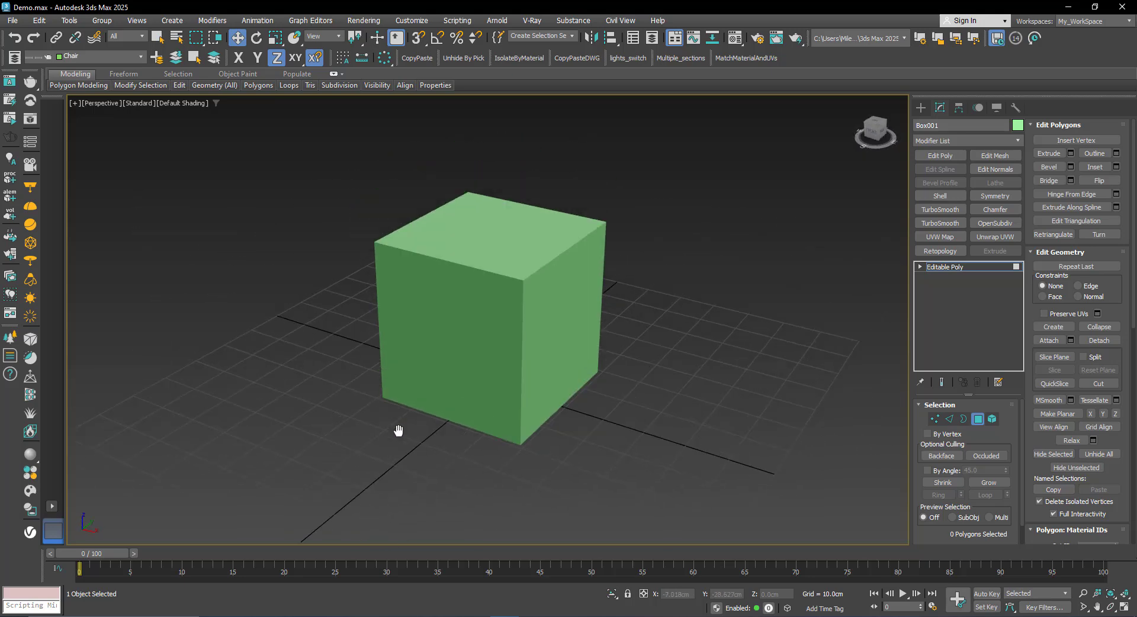
Chamfer the box's top edge on the positive X side by 5 cm with 4 segments, showing edged faces.
left_click(949, 423)
left_click(552, 258)
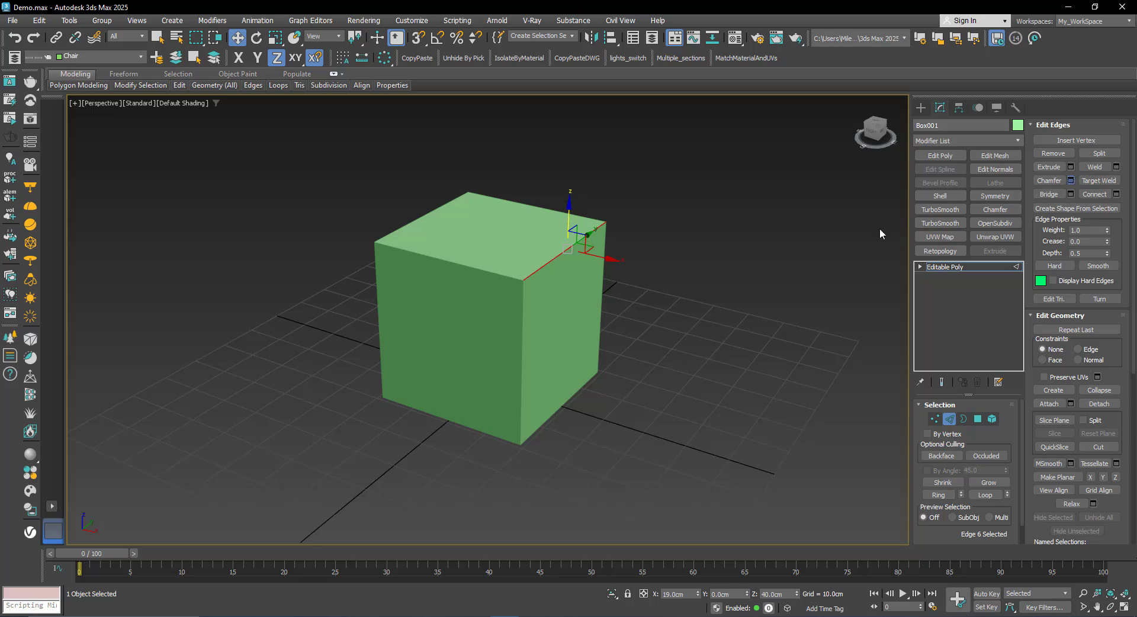
left_click_drag(640, 293, 629, 259)
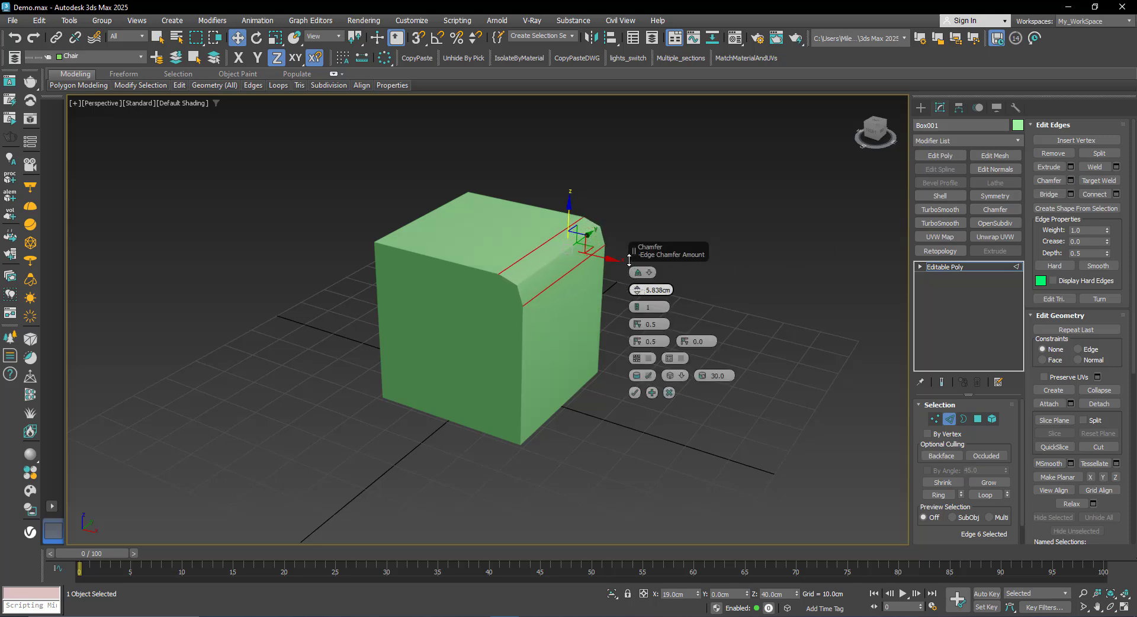
scroll(561, 258, "up", 4)
middle_click_drag(546, 283, 526, 273)
key("F4")
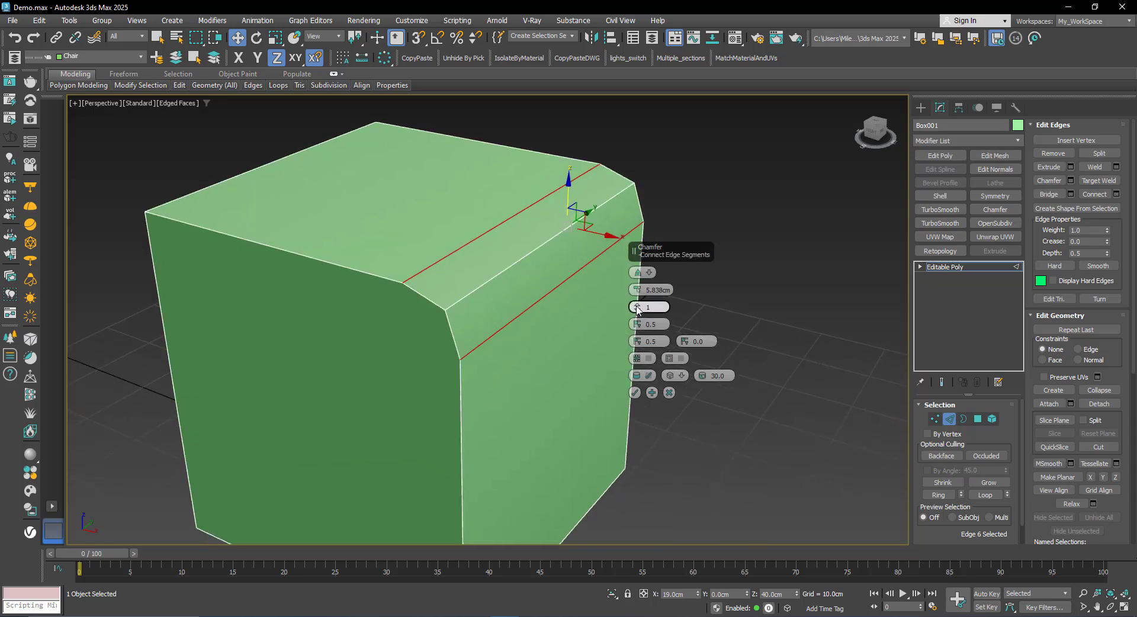
left_click_drag(638, 311, 637, 306)
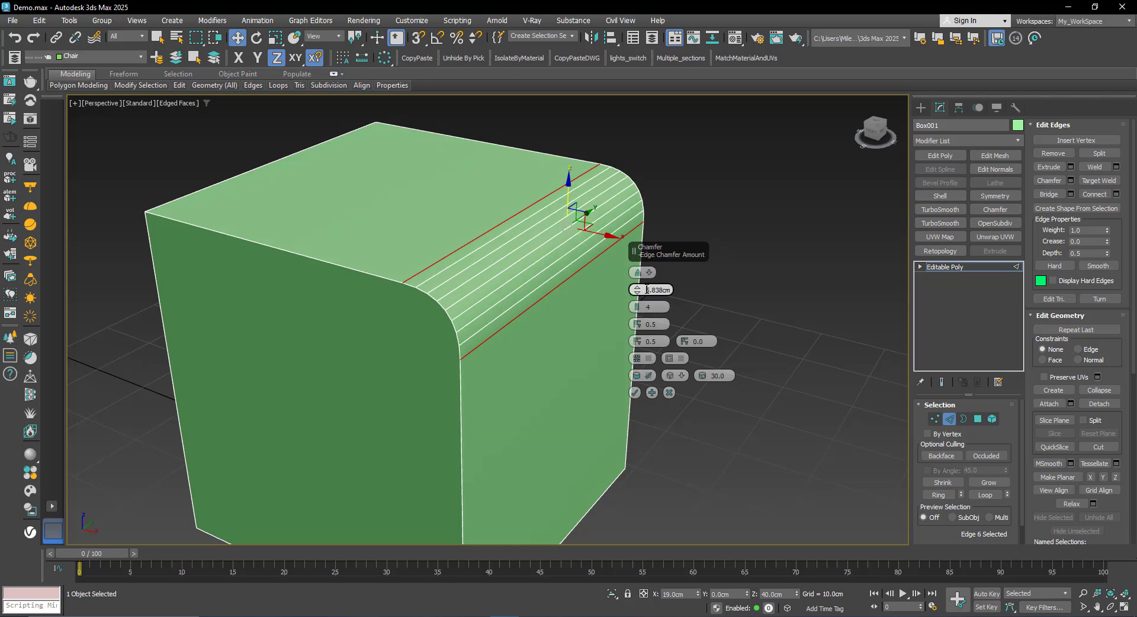
type("5")
key("Return")
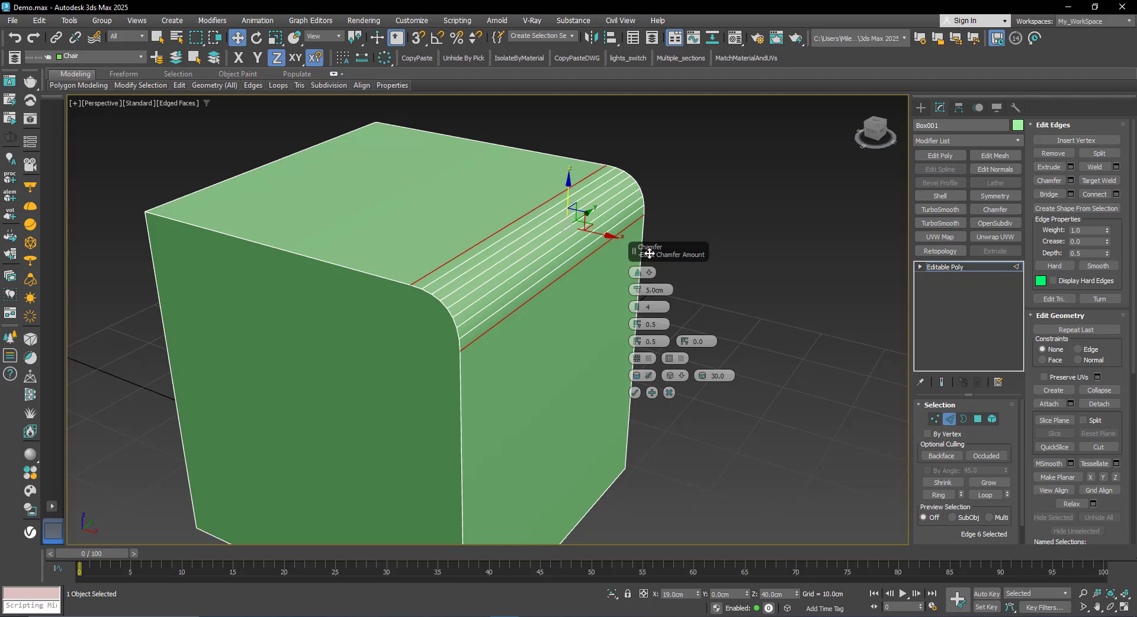
left_click(633, 393)
Lower the top edge on the negative X side to about Z 36.7 cm and shift it inward to about X -15.1 cm.
scroll(670, 360, "down", 5)
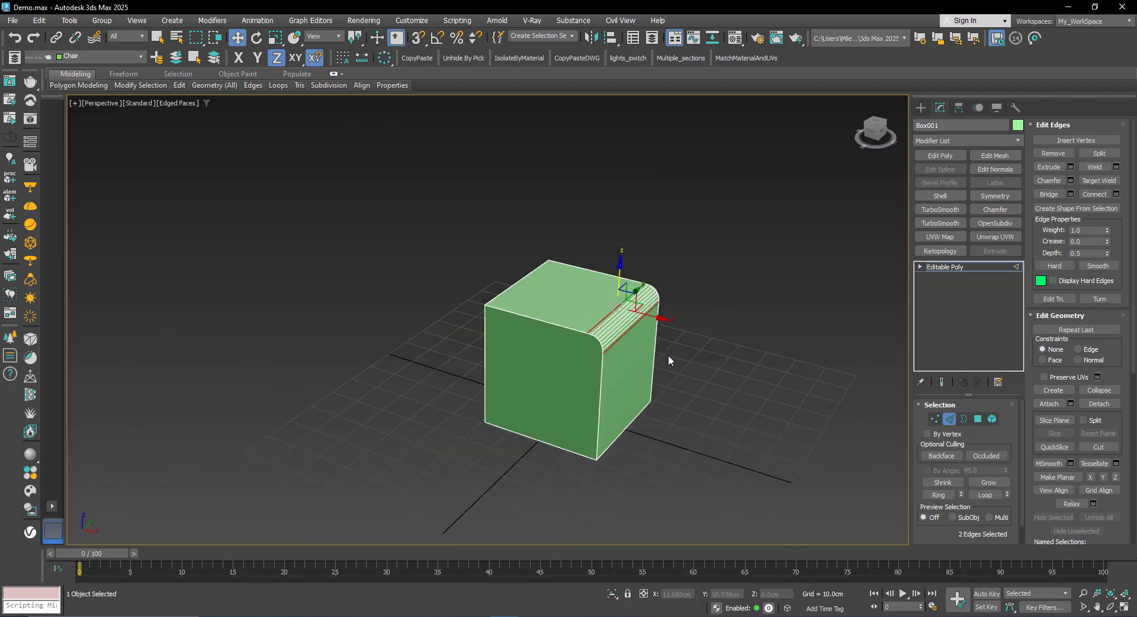
middle_click_drag(547, 352, 633, 338, "alt")
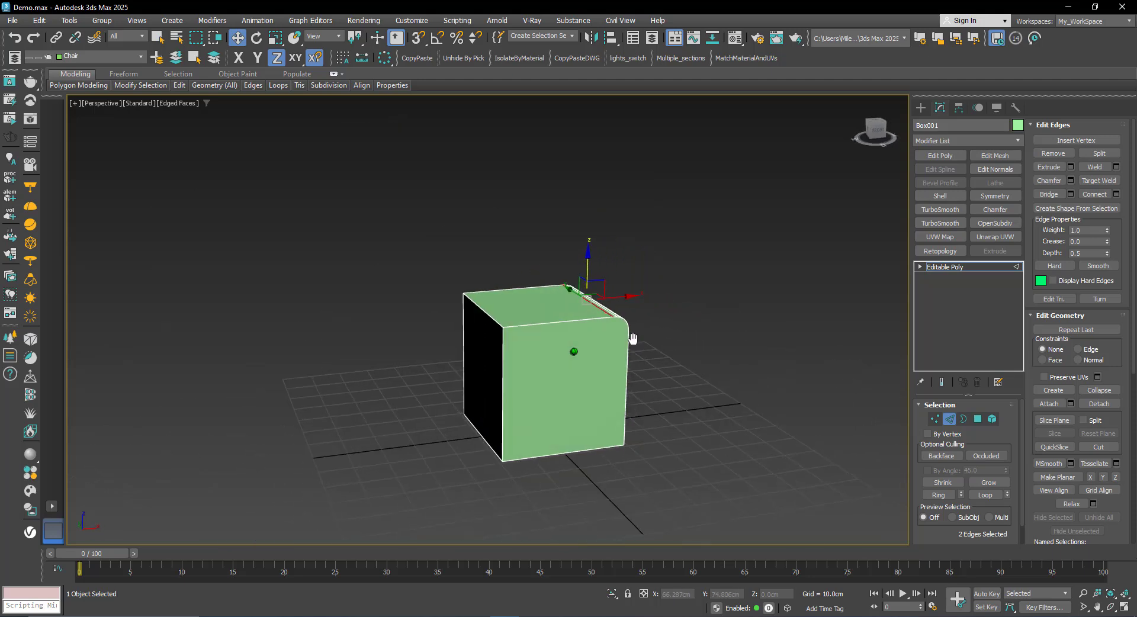
left_click(486, 314)
scroll(492, 314, "up", 2)
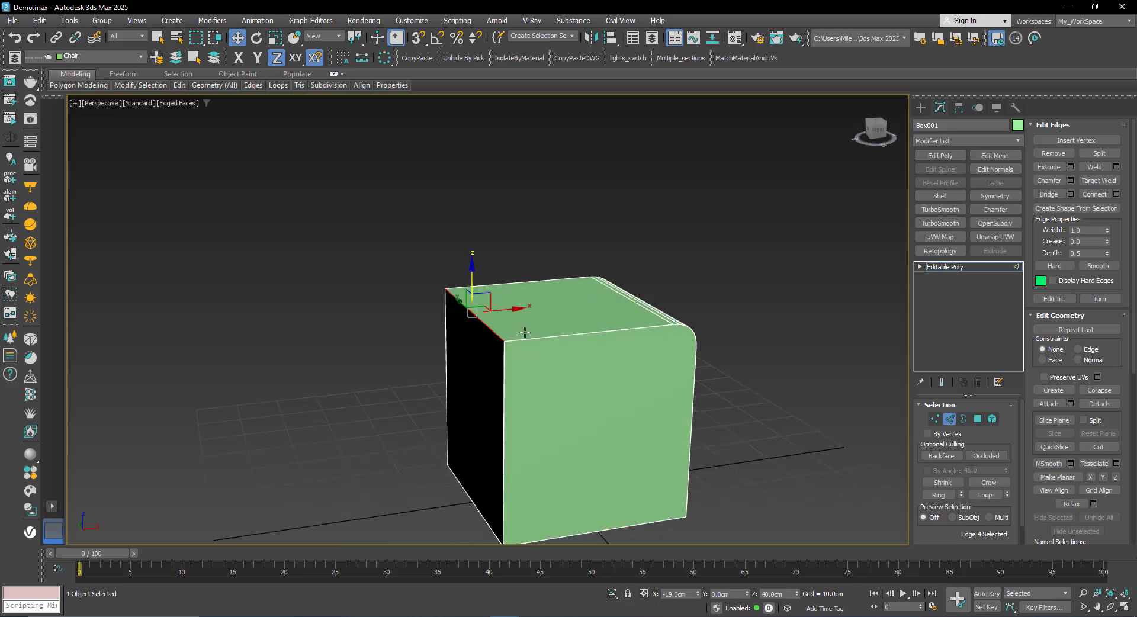
scroll(503, 320, "up", 2)
middle_click_drag(505, 322, 451, 273, "alt")
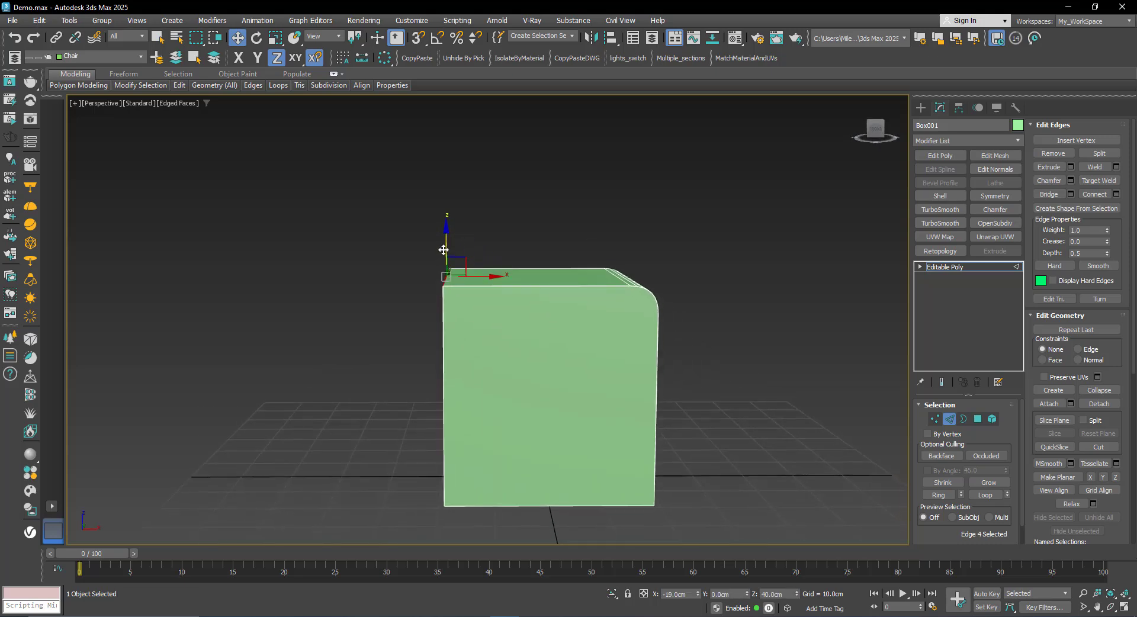
mouse_move(447, 247)
left_mouse_down()
mouse_move(494, 285)
mouse_move(459, 263)
left_mouse_up()
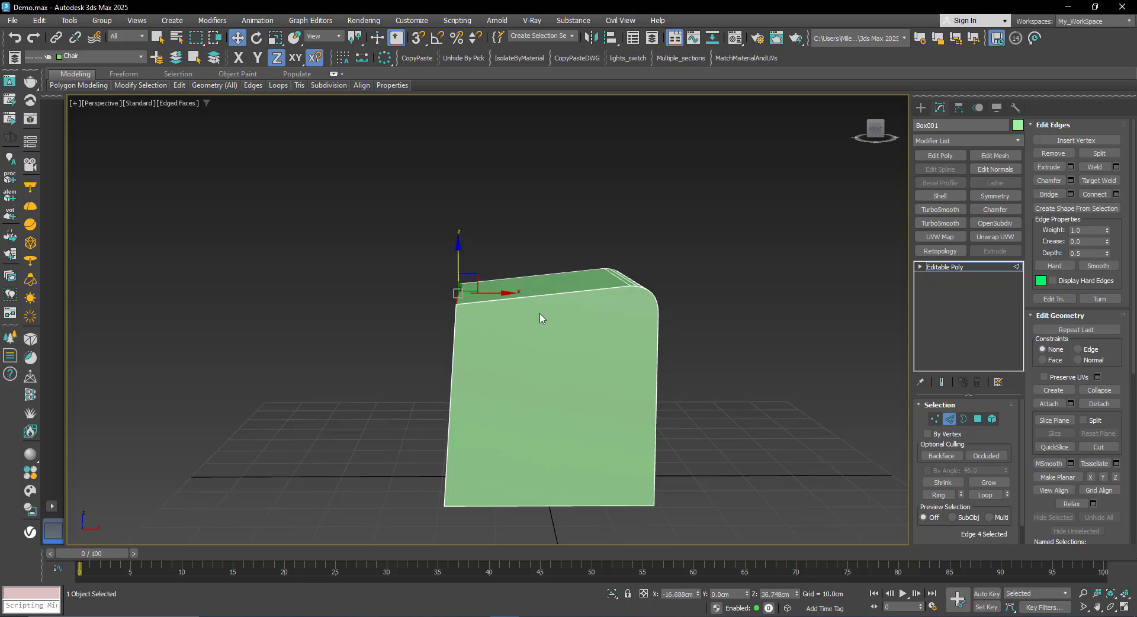
mouse_move(542, 318)
middle_mouse_down("alt")
mouse_move(496, 317)
mouse_move(589, 329)
mouse_move(542, 328)
middle_mouse_up("alt")
middle_click_drag(530, 283, 541, 294, "alt")
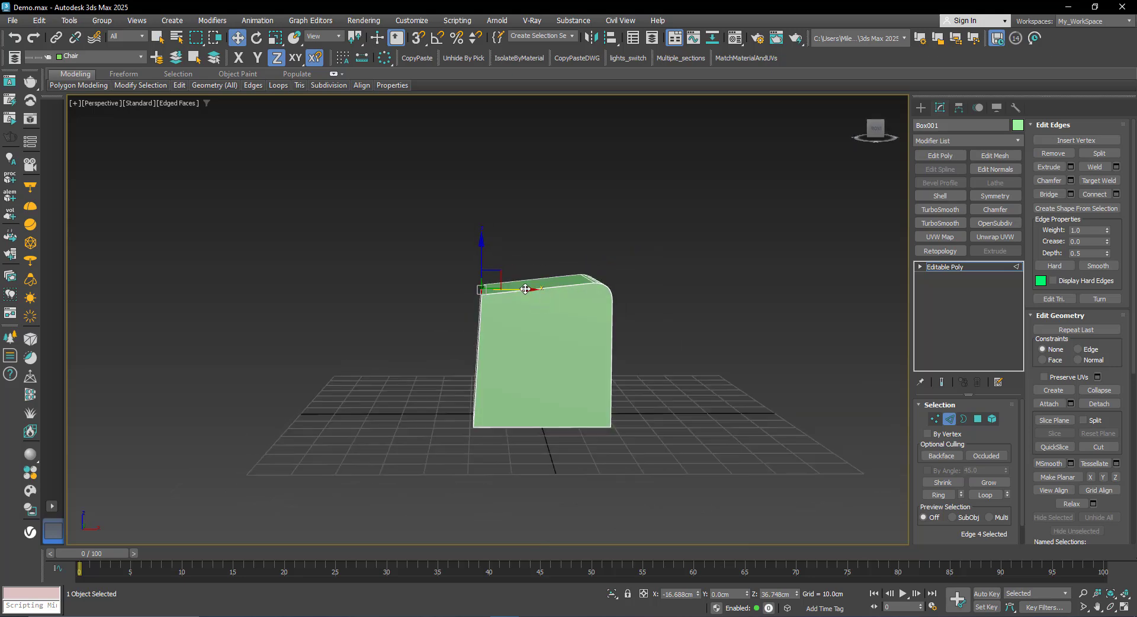
left_click_drag(526, 289, 531, 288)
Delete the two side polygons of the box facing the positive and negative Y directions.
middle_click_drag(536, 303, 456, 343, "alt")
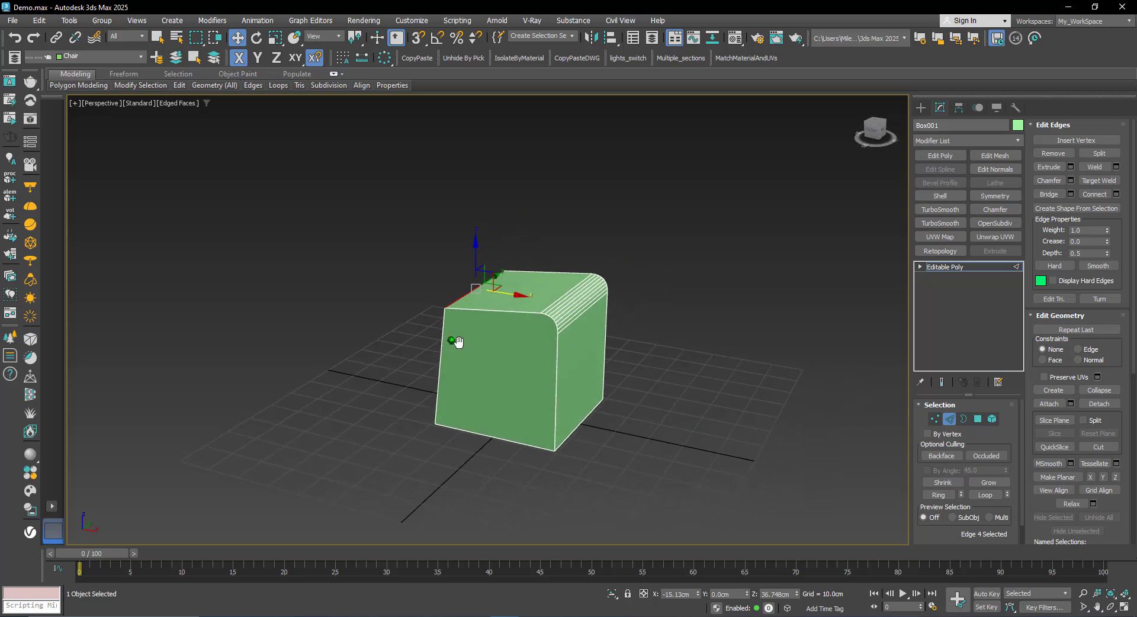
left_click(978, 421)
mouse_move(509, 385)
middle_mouse_down("alt")
mouse_move(528, 381)
mouse_move(515, 373)
mouse_move(578, 377)
mouse_move(439, 363)
mouse_move(308, 373)
mouse_move(515, 385)
mouse_move(479, 363)
mouse_move(409, 366)
mouse_move(515, 398)
mouse_move(525, 388)
middle_mouse_up("alt")
left_click(485, 350)
key("Delete")
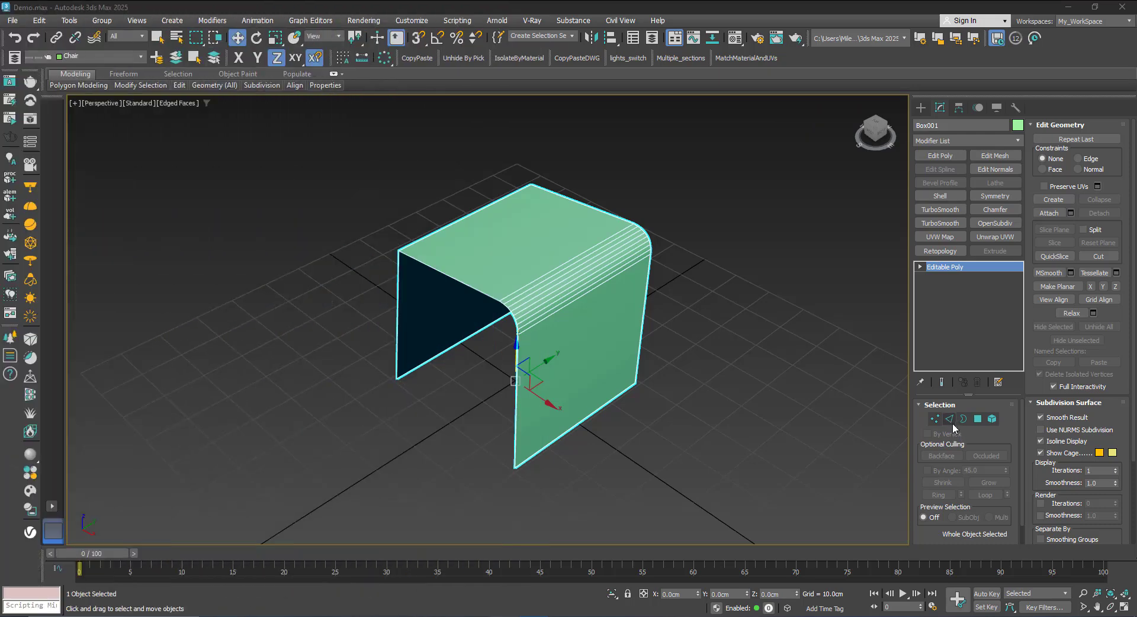
Create a linear shape named Leg from the 11 edges outlining the box's open negative Y side.
left_click(949, 419)
middle_click_drag(567, 390, 515, 401, "alt")
left_click_drag(580, 446, 581, 446)
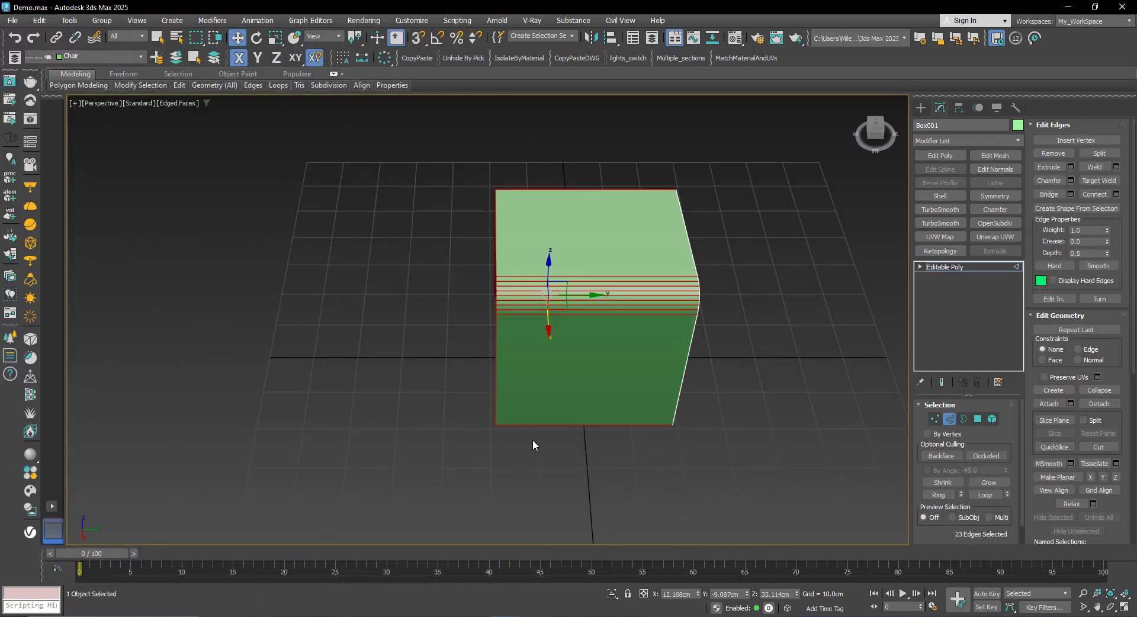
middle_click_drag(532, 439, 486, 471, "alt")
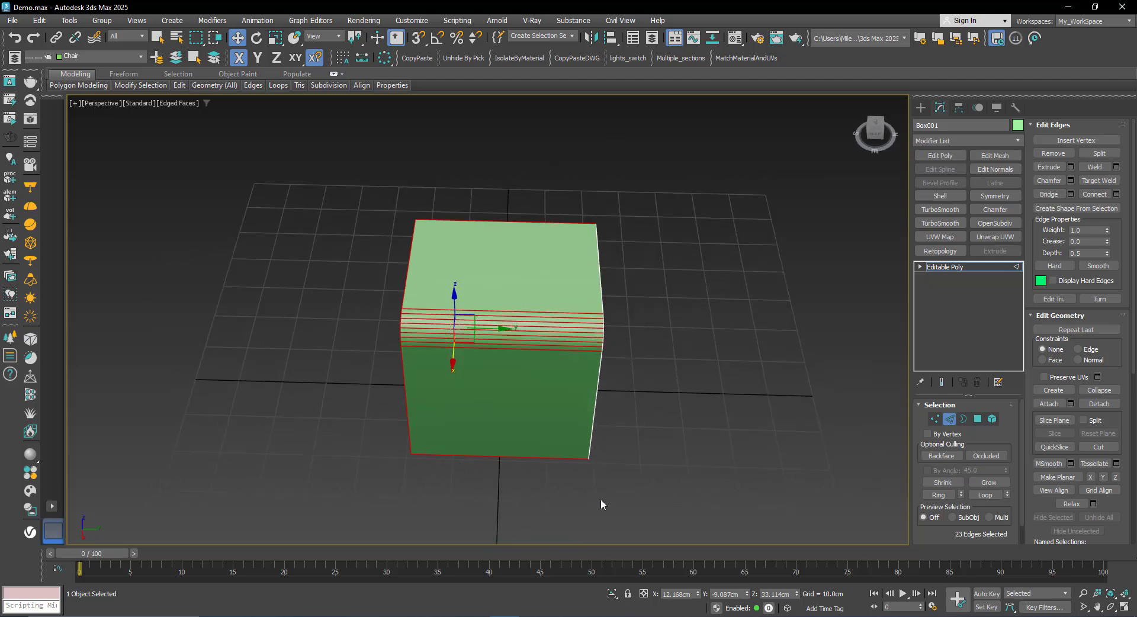
left_click_drag(645, 498, 492, 203)
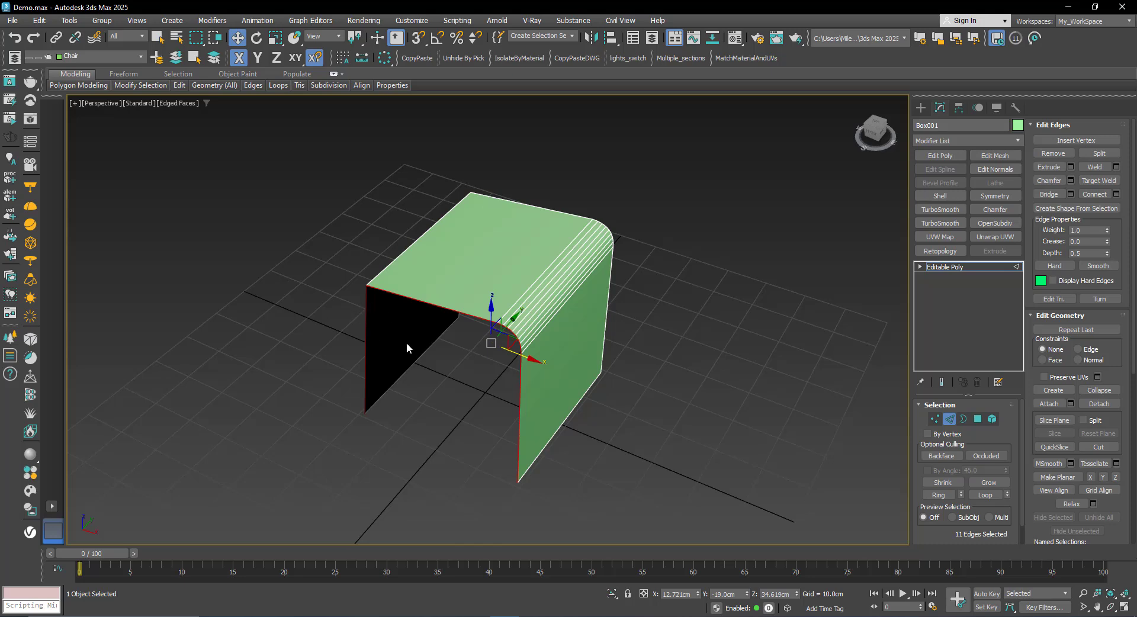
mouse_move(447, 373)
middle_mouse_down()
mouse_move(434, 332)
mouse_move(441, 360)
middle_mouse_up()
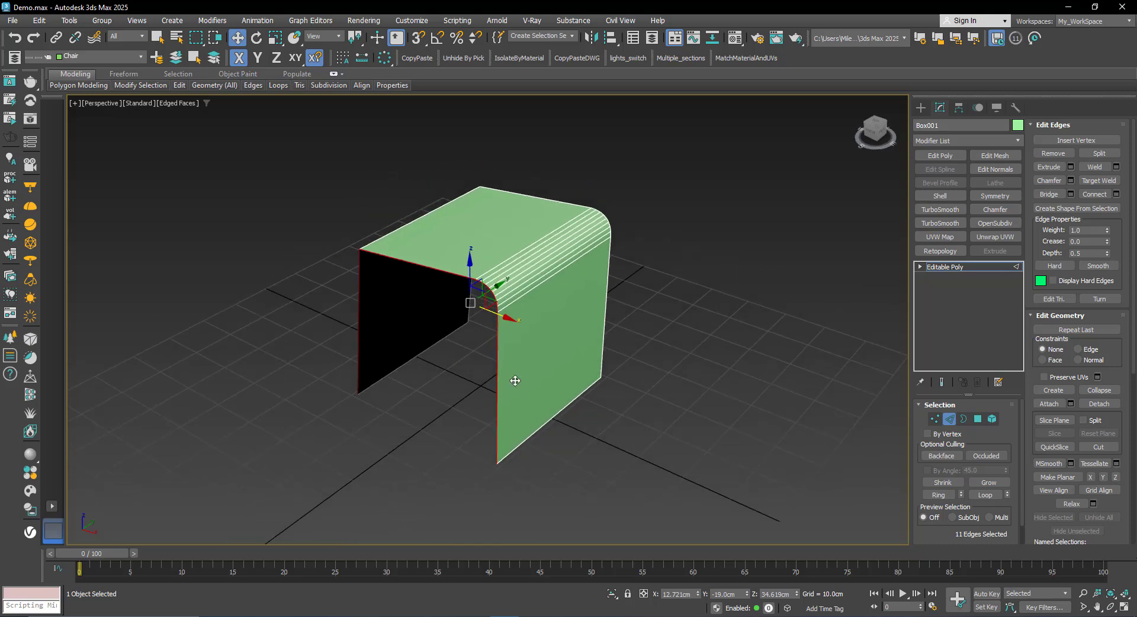
left_click(1052, 210)
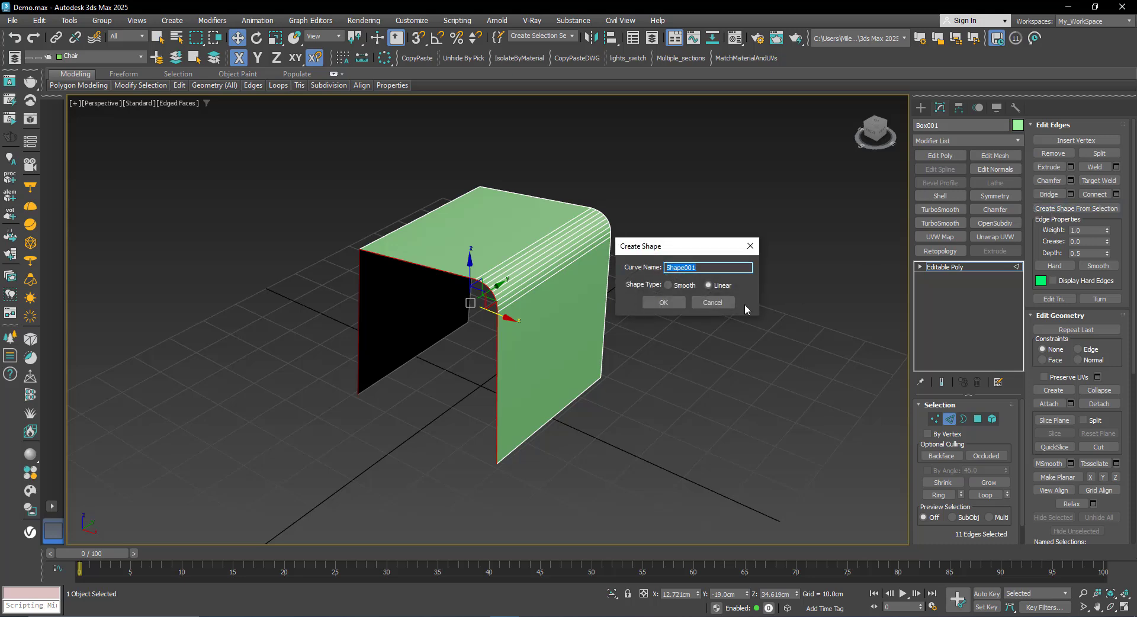
left_click(711, 288)
type("Leg")
left_click(661, 303)
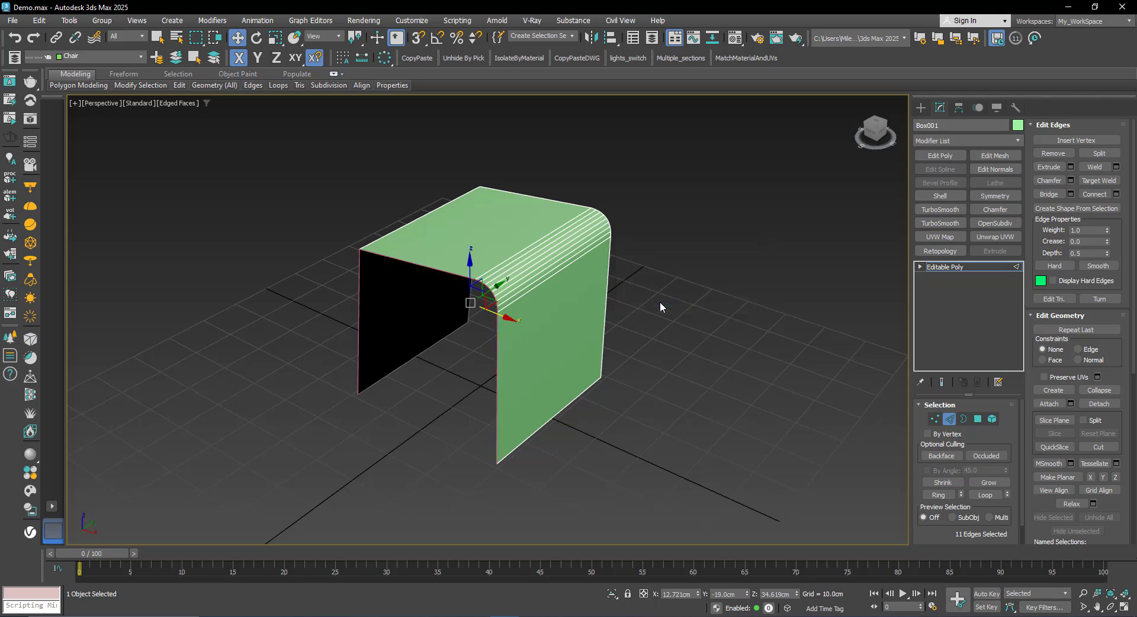
Hide the box and select the Leg spline.
left_click(949, 419)
right_click(540, 274)
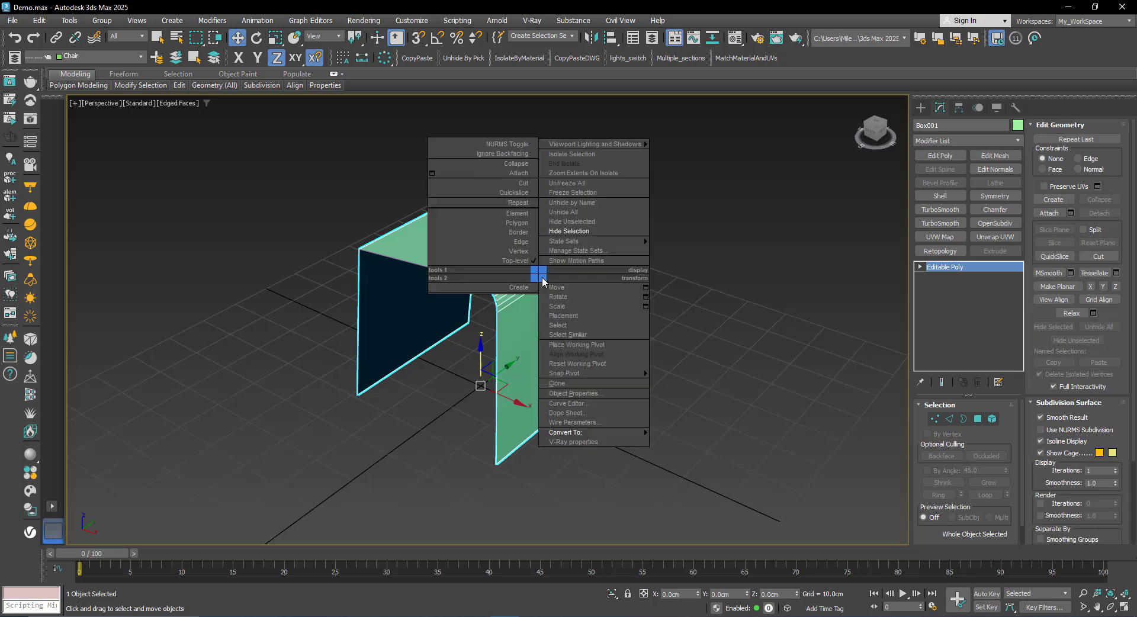
left_click(567, 231)
middle_click_drag(507, 272, 497, 312)
left_click(478, 289)
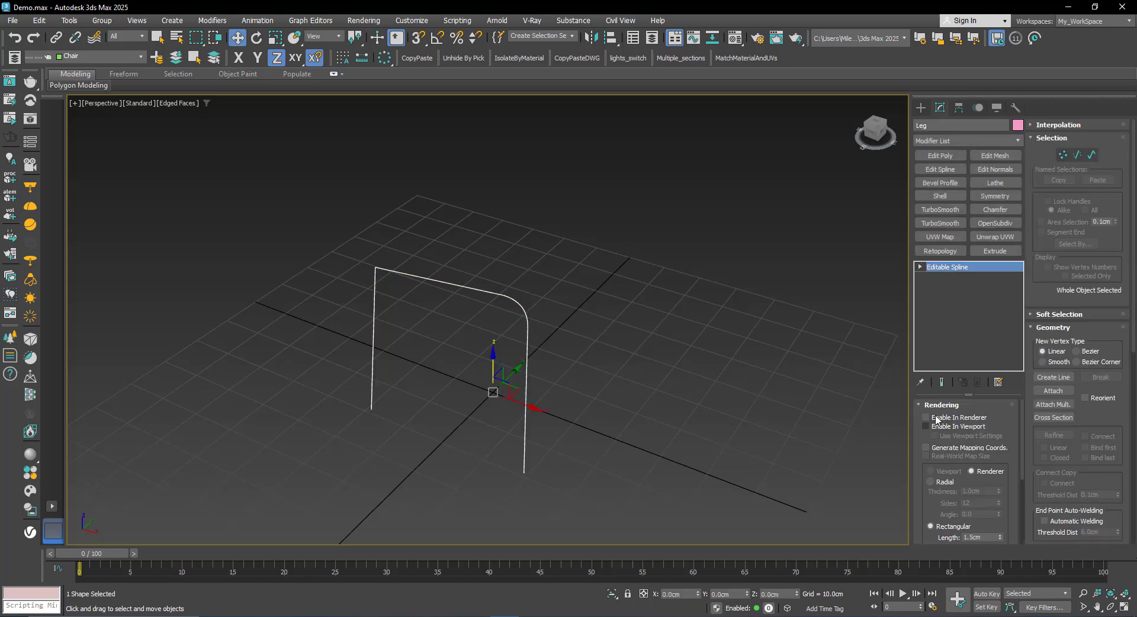
Fillet the sharp upper corner vertex of the Leg spline by about 3.9 cm.
left_click(1063, 155)
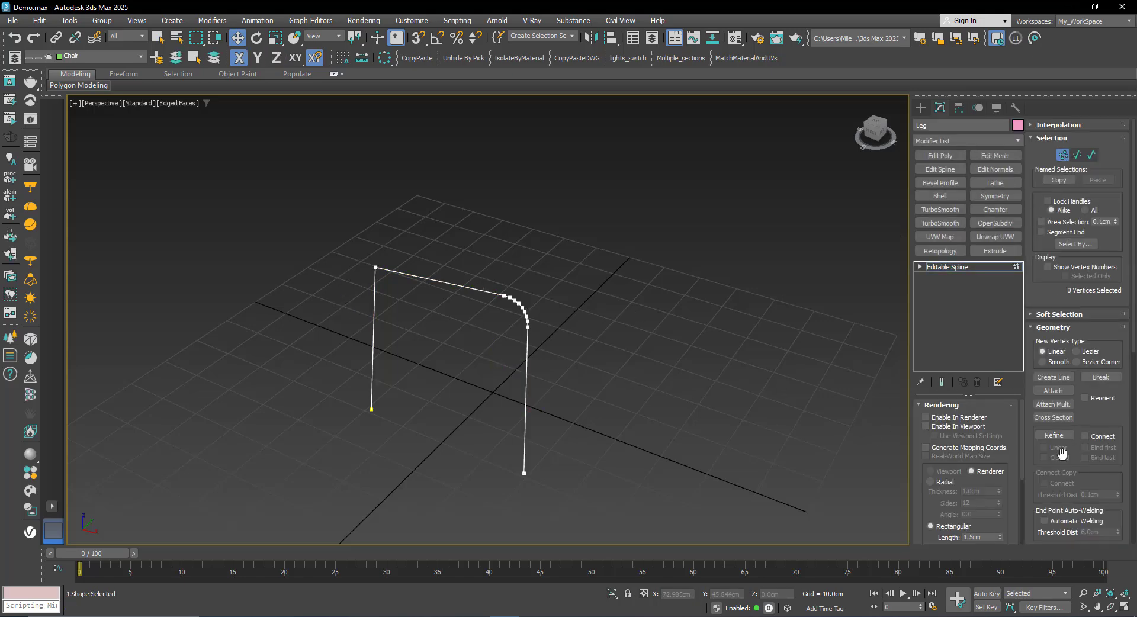
scroll(1063, 296, "down", 5)
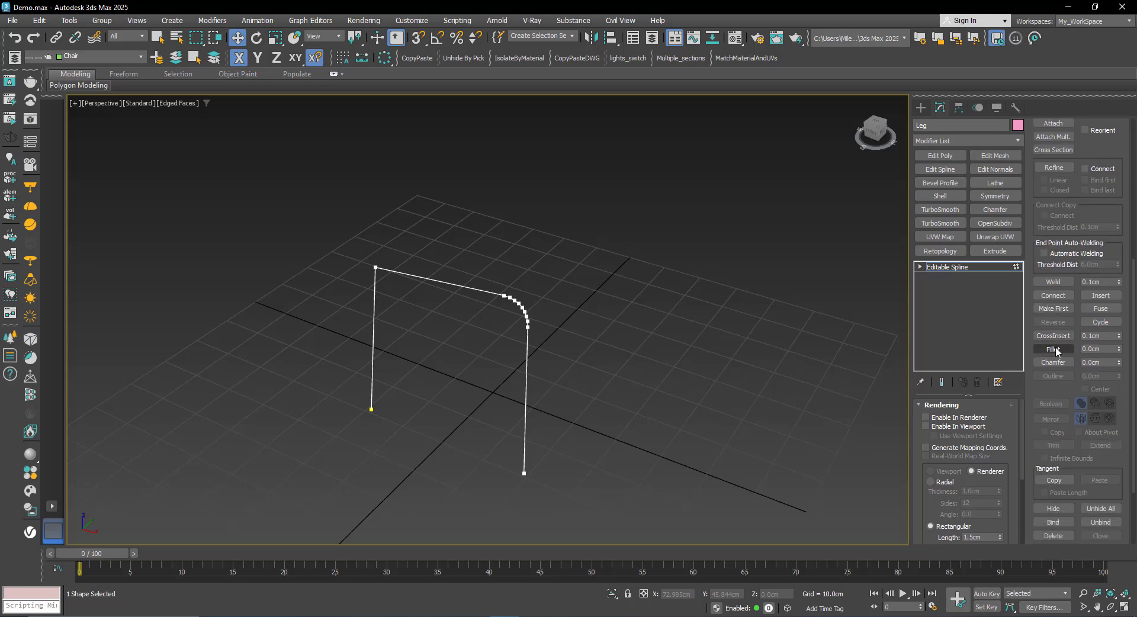
left_click(1053, 349)
middle_click_drag(424, 306, 407, 268, "alt")
left_click_drag(408, 241, 407, 230)
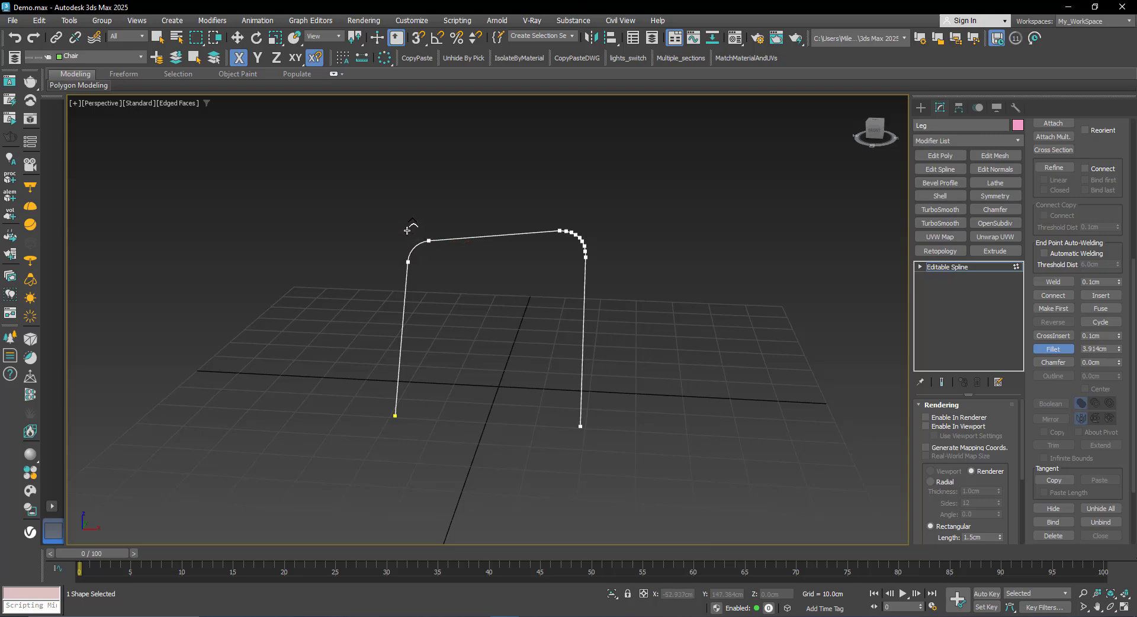
key("w")
mouse_move(484, 295)
middle_mouse_down("alt")
mouse_move(475, 327)
mouse_move(436, 330)
mouse_move(452, 327)
middle_mouse_up("alt")
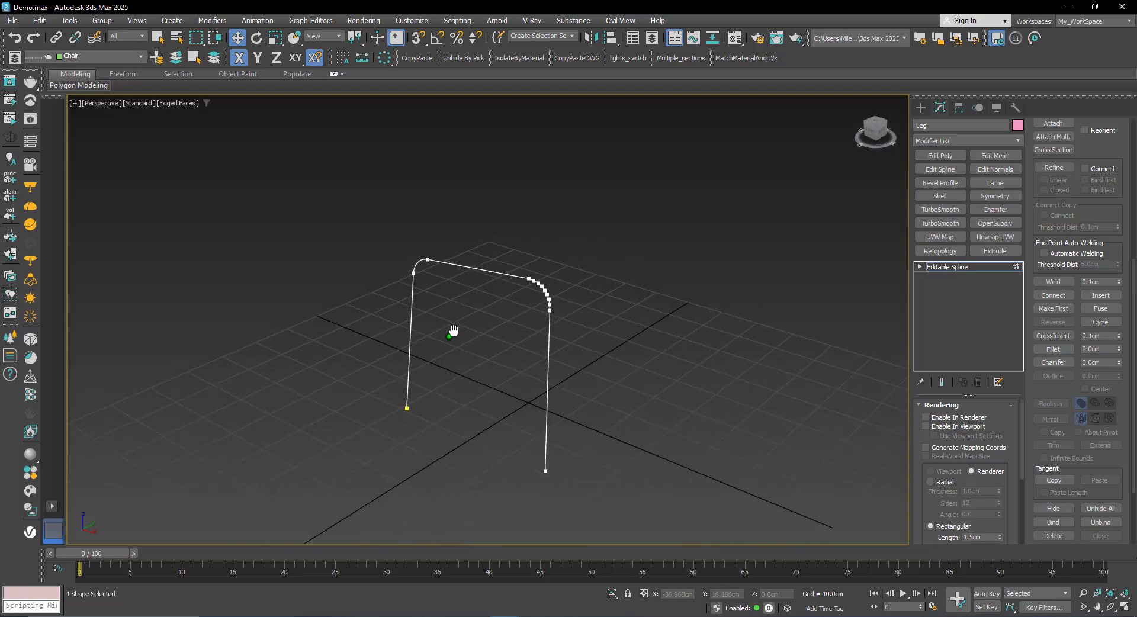
left_click(965, 268)
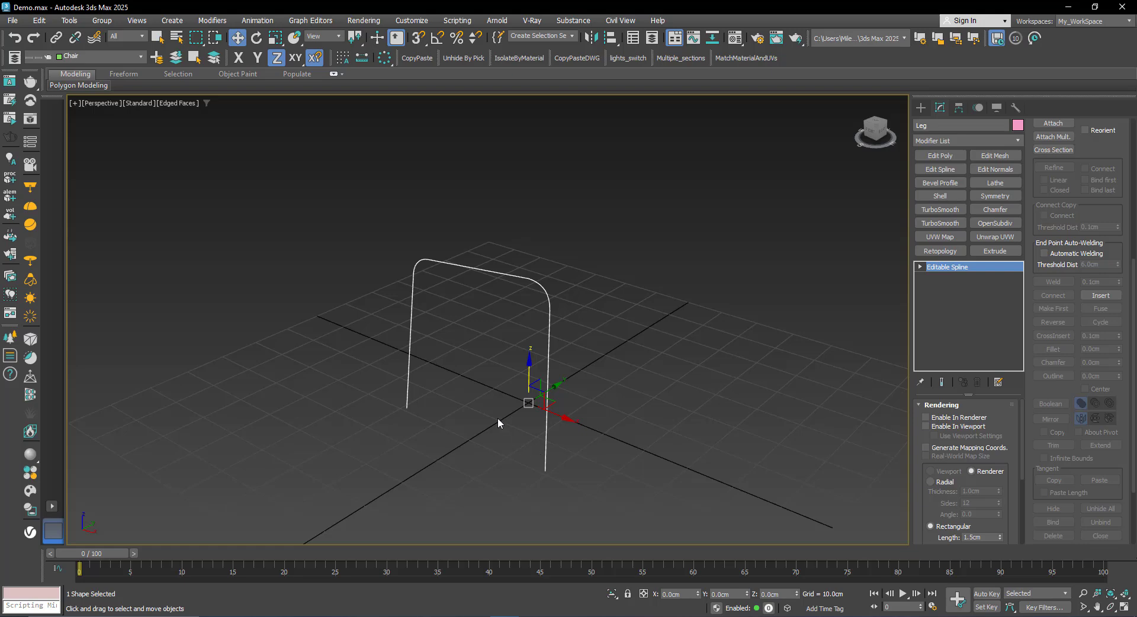
Enable the Leg spline's rendered thickness in the viewport with a radial cross-section.
middle_click_drag(497, 417, 517, 392, "alt")
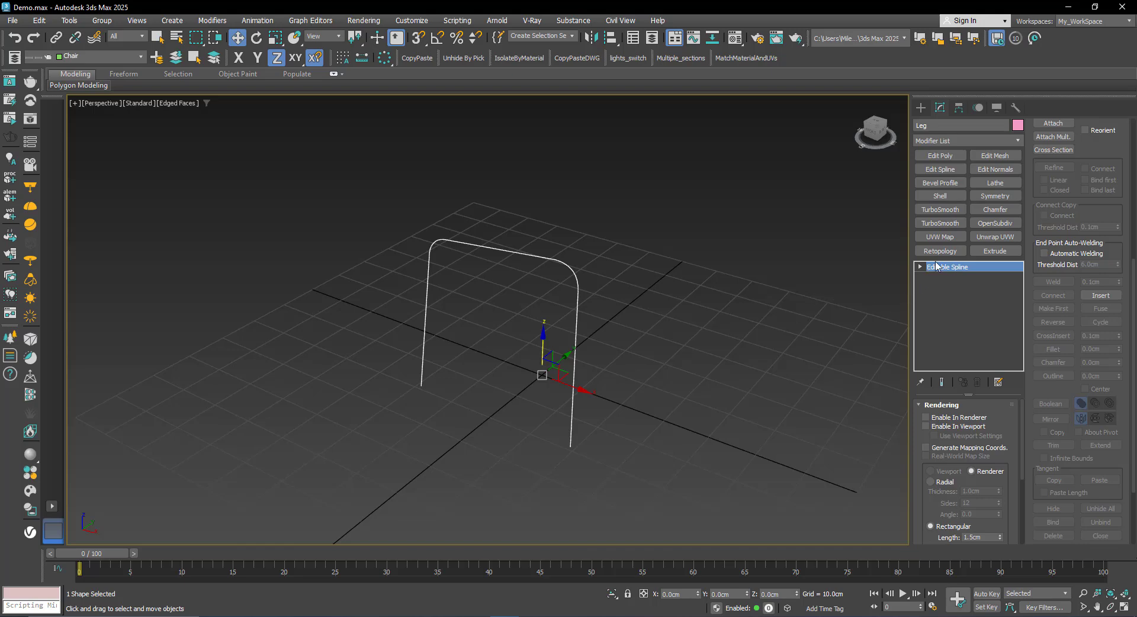
left_click(926, 426)
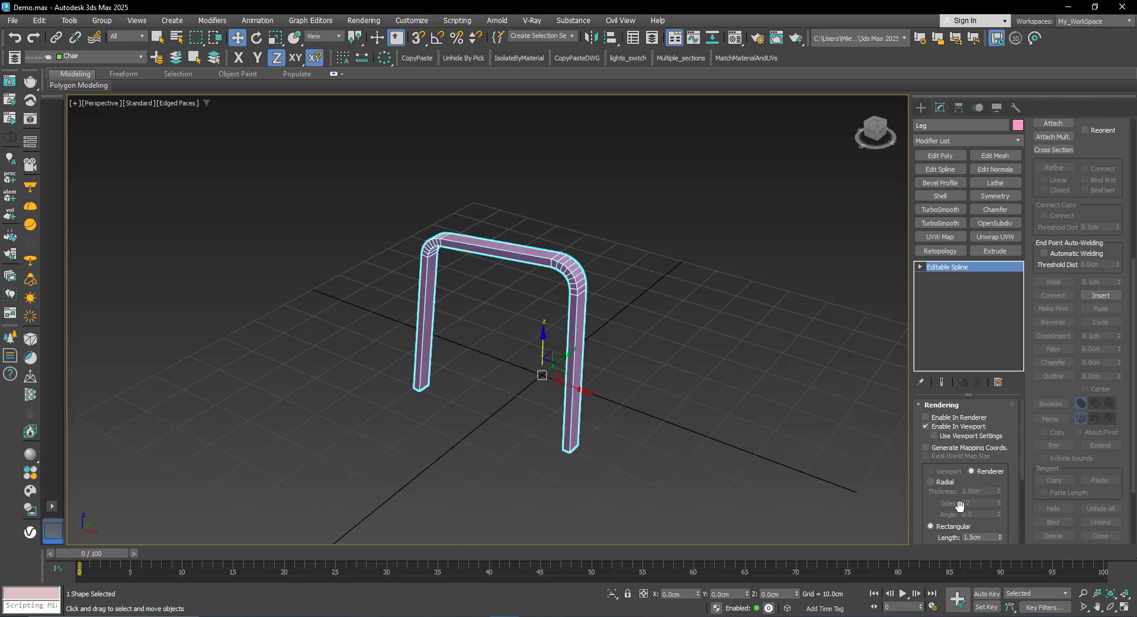
left_click_drag(934, 512, 931, 466)
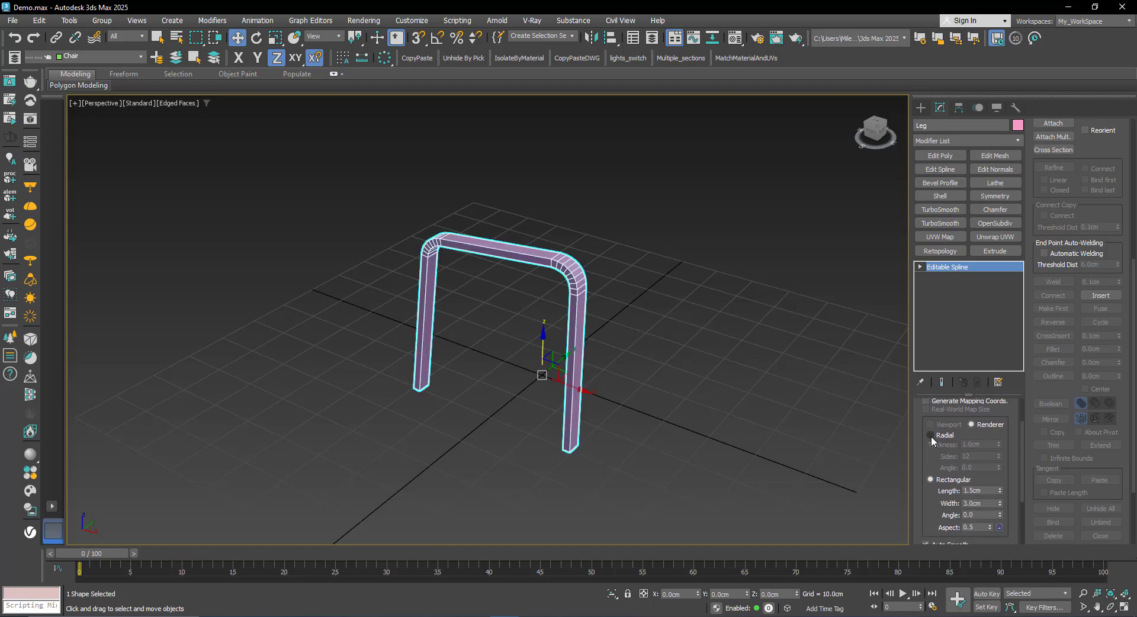
left_click(930, 435)
scroll(587, 278, "up", 4)
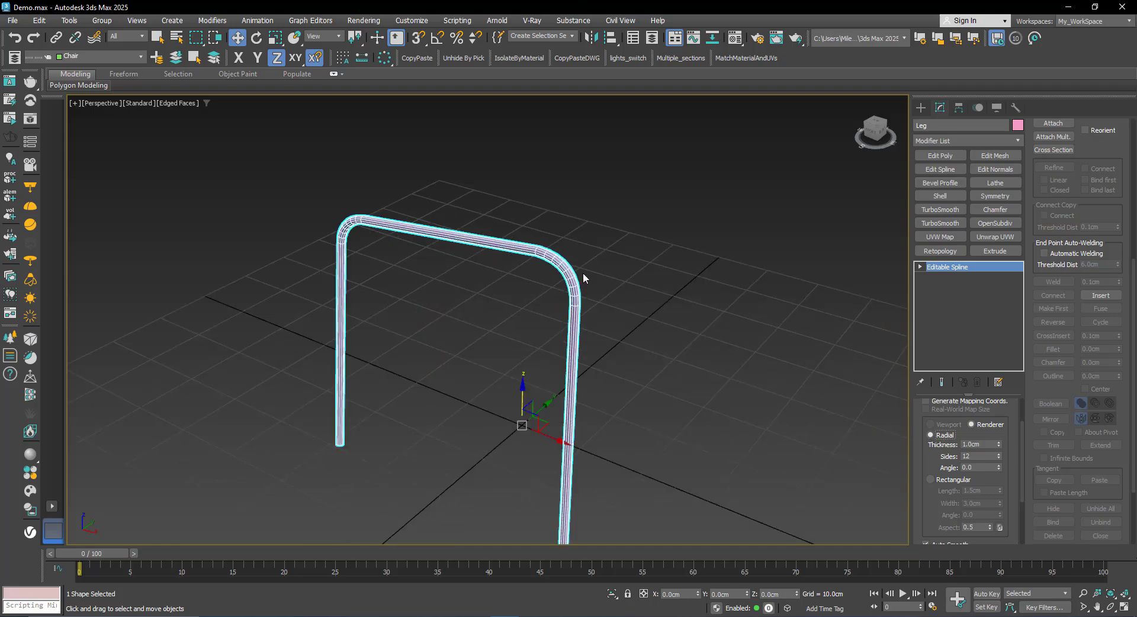
scroll(565, 273, "down", 4)
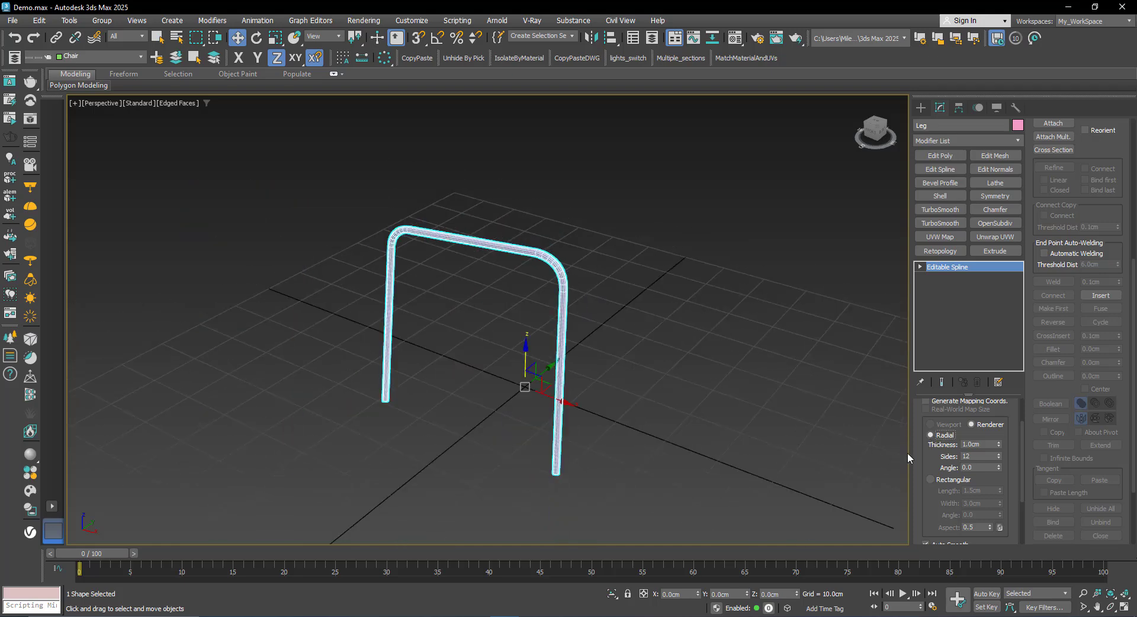
Turn on Enable In Renderer for the Leg spline, keeping Enable In Viewport on.
scroll(933, 441, "up", 2)
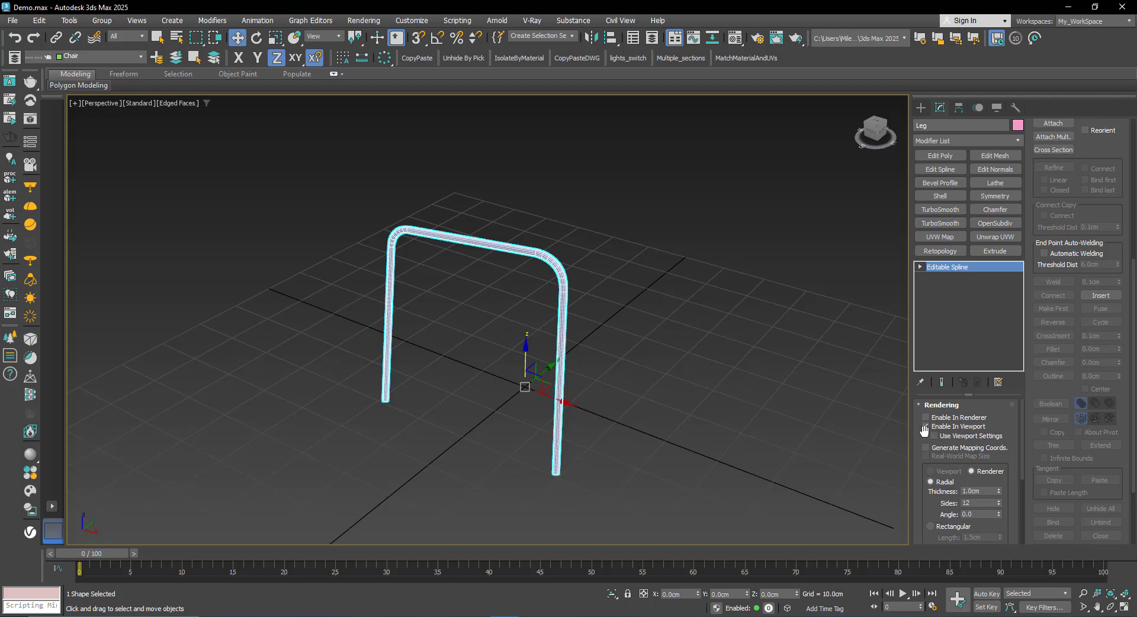
left_click(925, 427)
middle_click_drag(512, 382, 577, 276, "alt")
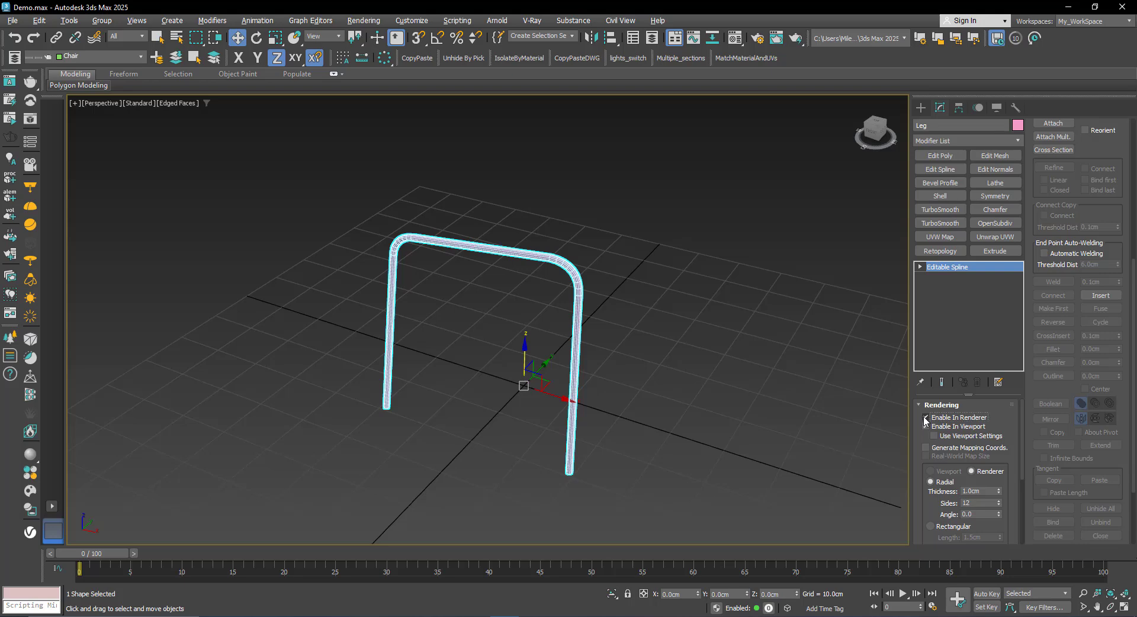
left_click(925, 426)
middle_click_drag(574, 377, 570, 357, "alt")
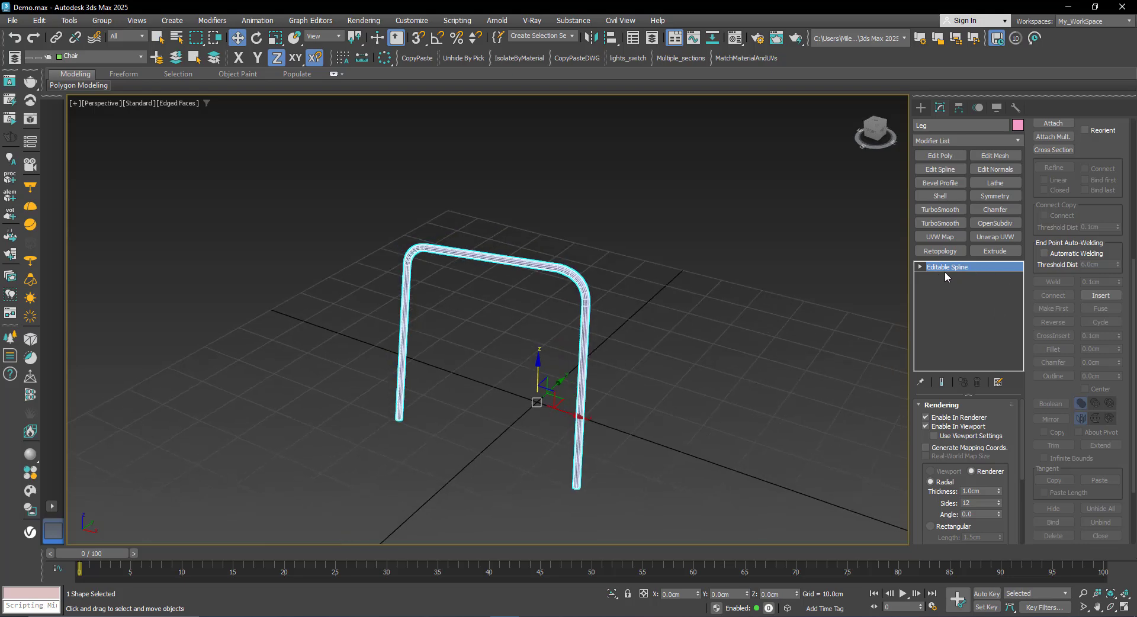
middle_click_drag(545, 358, 545, 340)
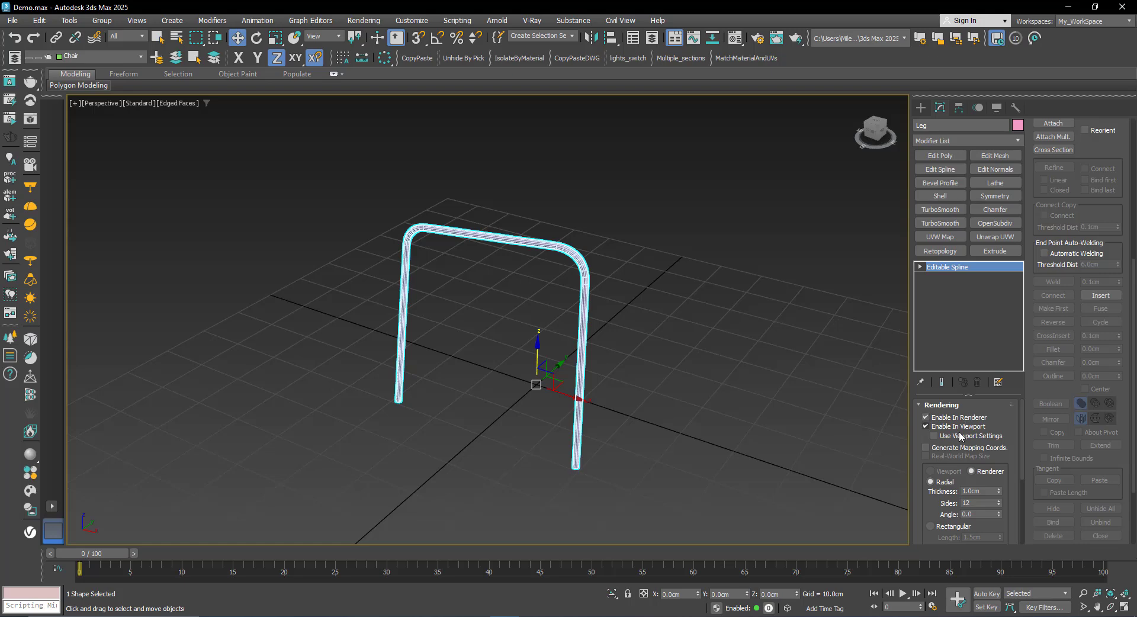
Switch the Leg spline's rendered cross-section from radial to rectangular.
left_click_drag(922, 475, 921, 408)
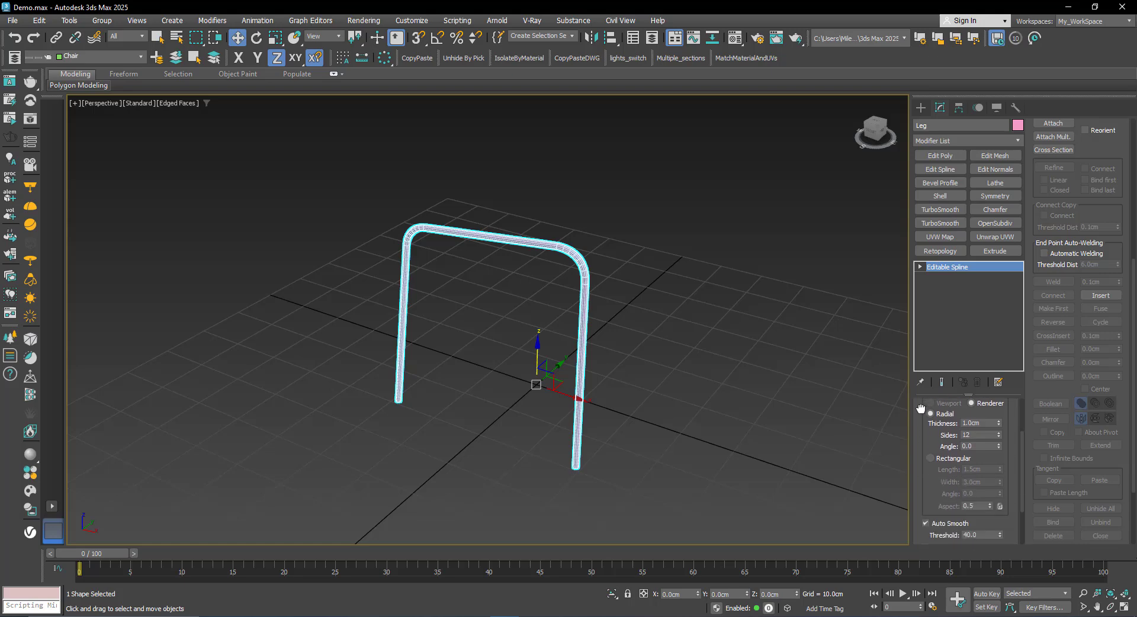
left_click(930, 458)
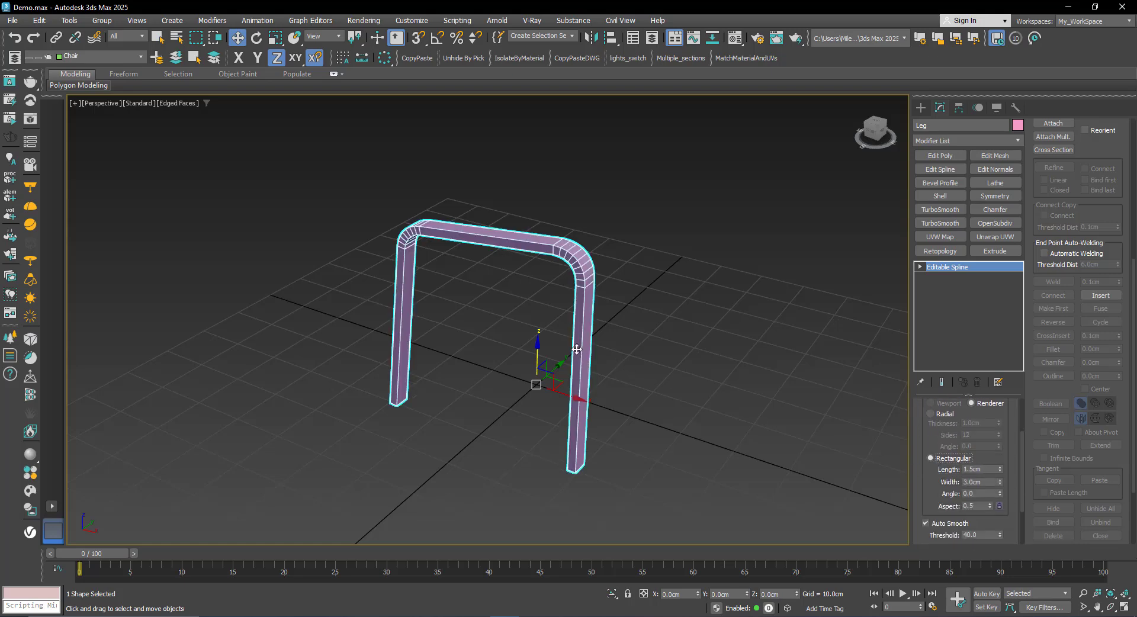
middle_click_drag(577, 349, 568, 349, "alt")
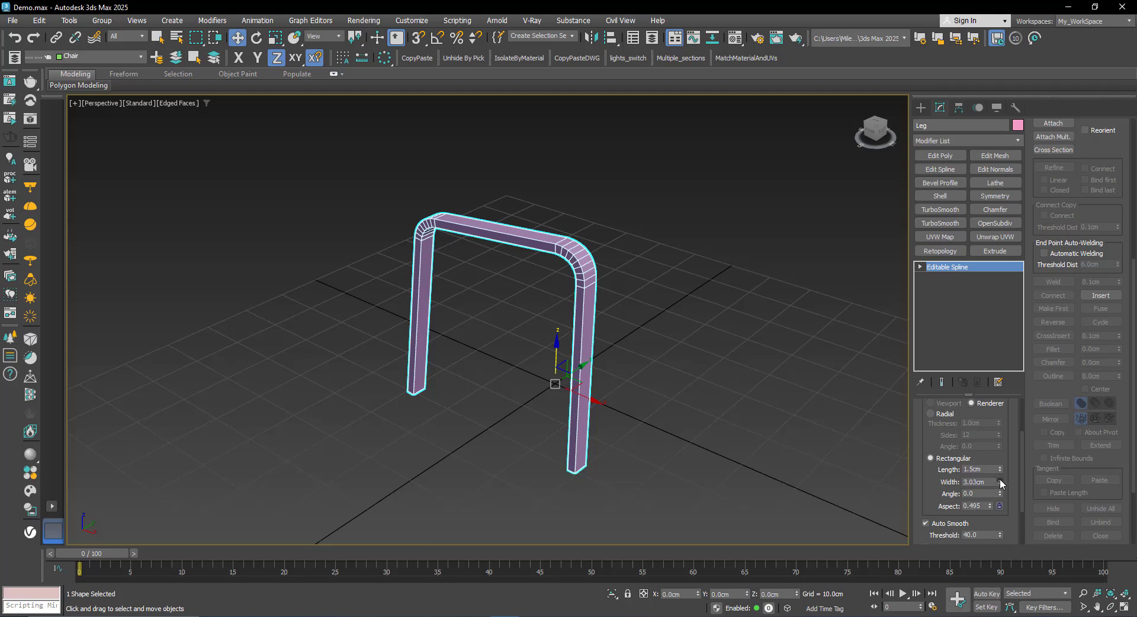
left_click_drag(1000, 480, 998, 414)
right_click(998, 414)
left_click(990, 482)
left_click_drag(1000, 469, 1003, 414)
right_click(1003, 413)
Unhide all objects without unhiding the layers, and select the box.
mouse_move(572, 369)
middle_mouse_down()
mouse_move(532, 371)
mouse_move(555, 365)
middle_mouse_up()
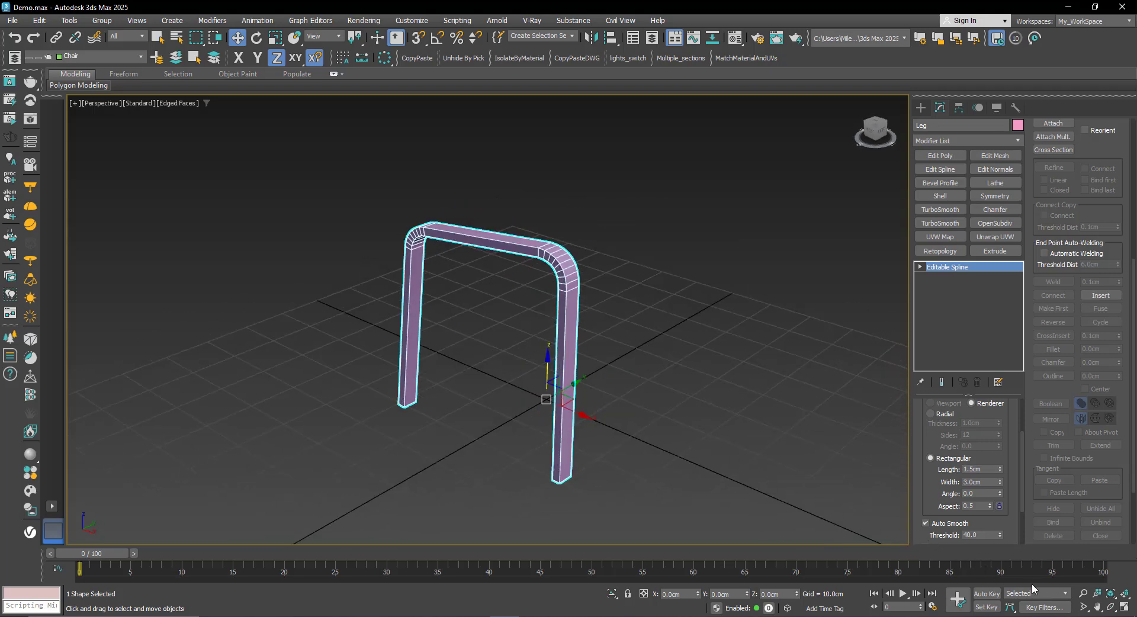
right_click(543, 381)
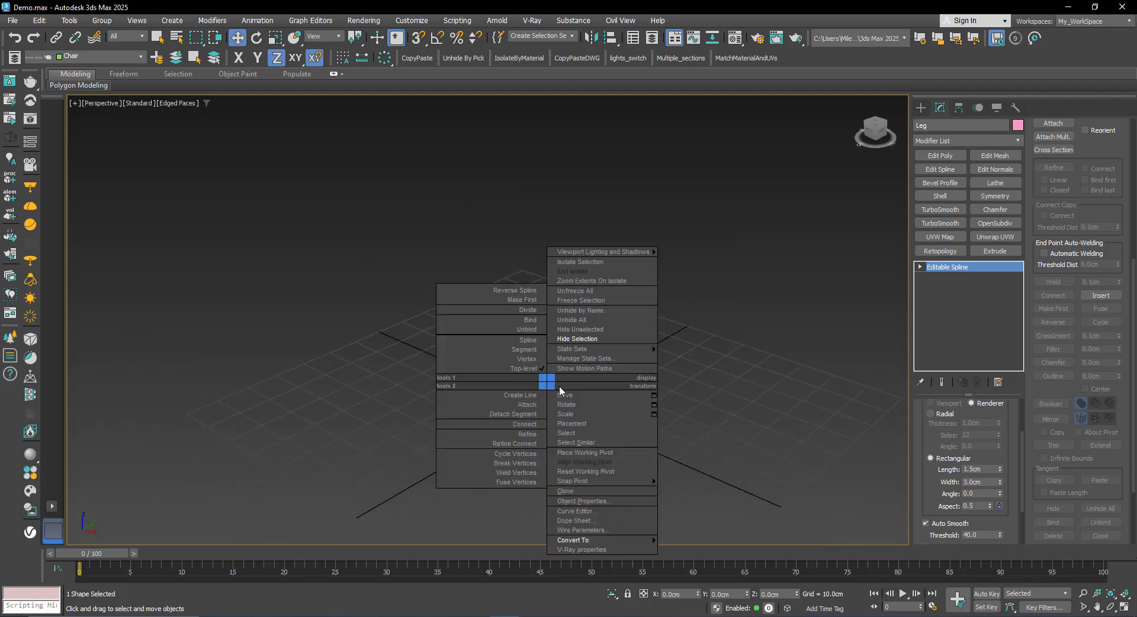
left_click(567, 321)
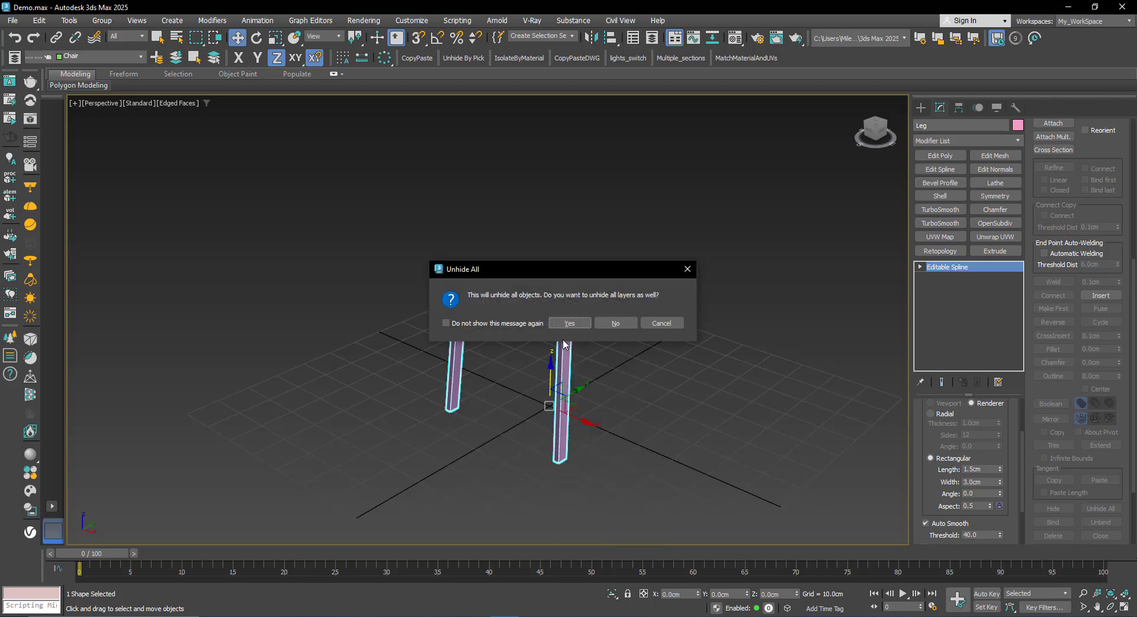
left_click(612, 327)
mouse_move(577, 338)
middle_mouse_down()
mouse_move(556, 347)
mouse_move(571, 355)
middle_mouse_up()
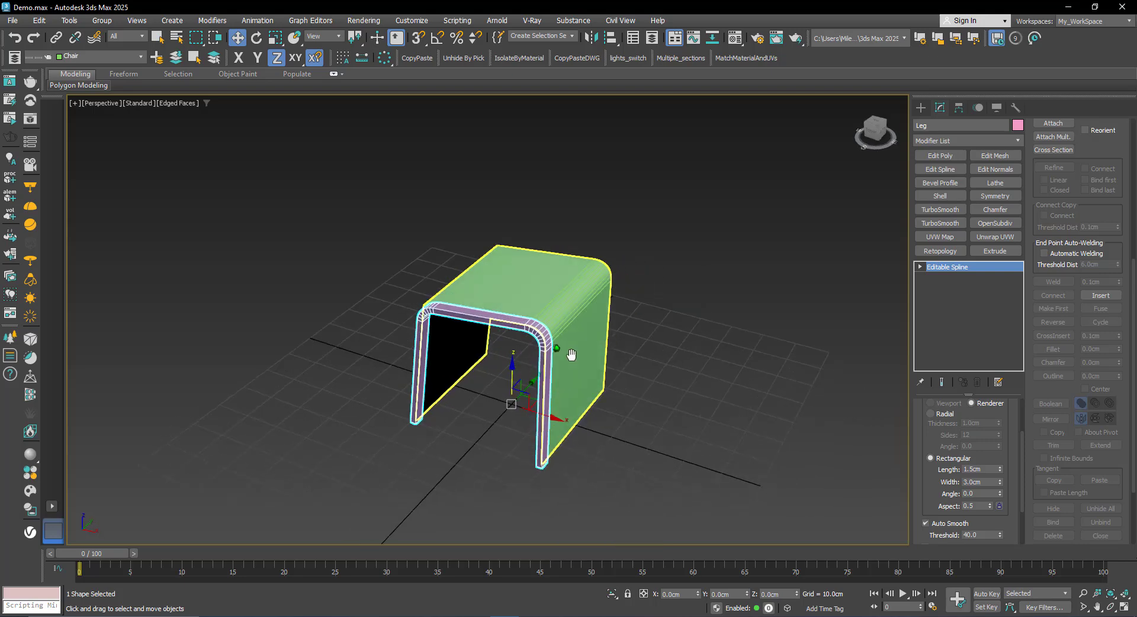
left_click(641, 437)
left_click(526, 305)
Raise the box's lower rear edge to an absolute world Z of 80 cm to form the backrest.
middle_click_drag(486, 322, 620, 345)
scroll(482, 362, "up", 3)
middle_click_drag(489, 360, 528, 299)
left_click(949, 419)
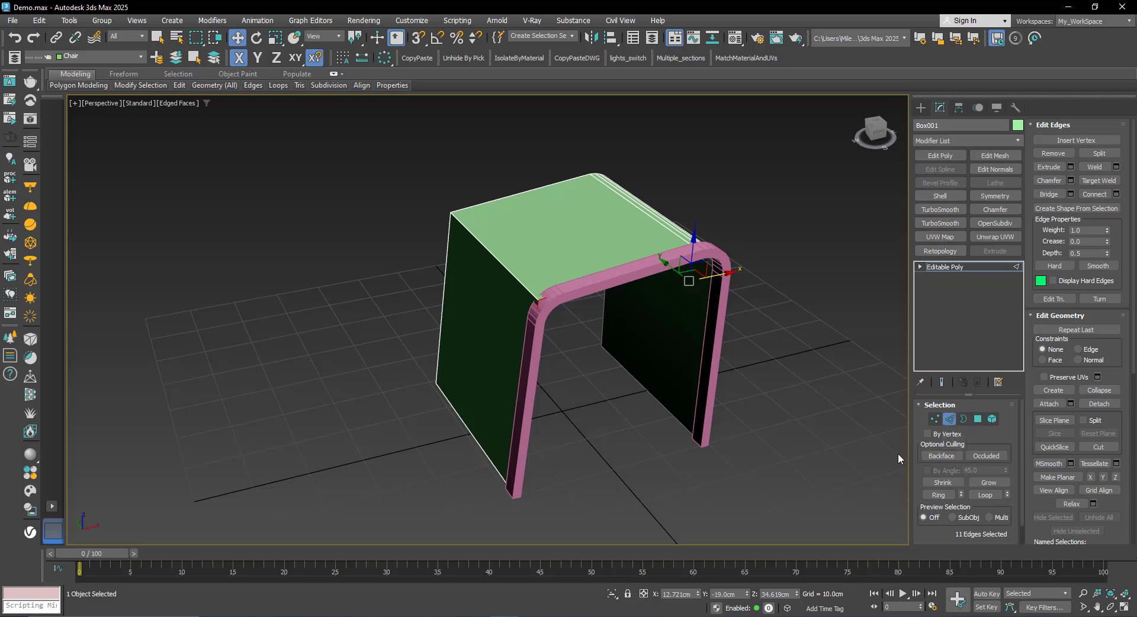
left_click(472, 433)
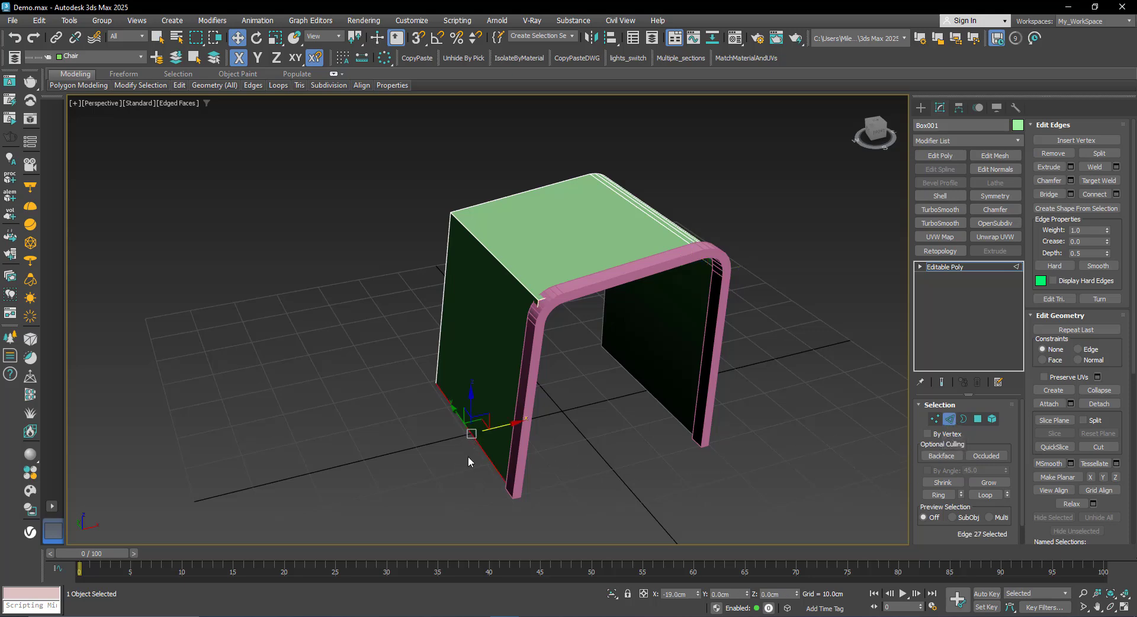
scroll(468, 456, "down", 4)
middle_click_drag(446, 439, 468, 435, "alt")
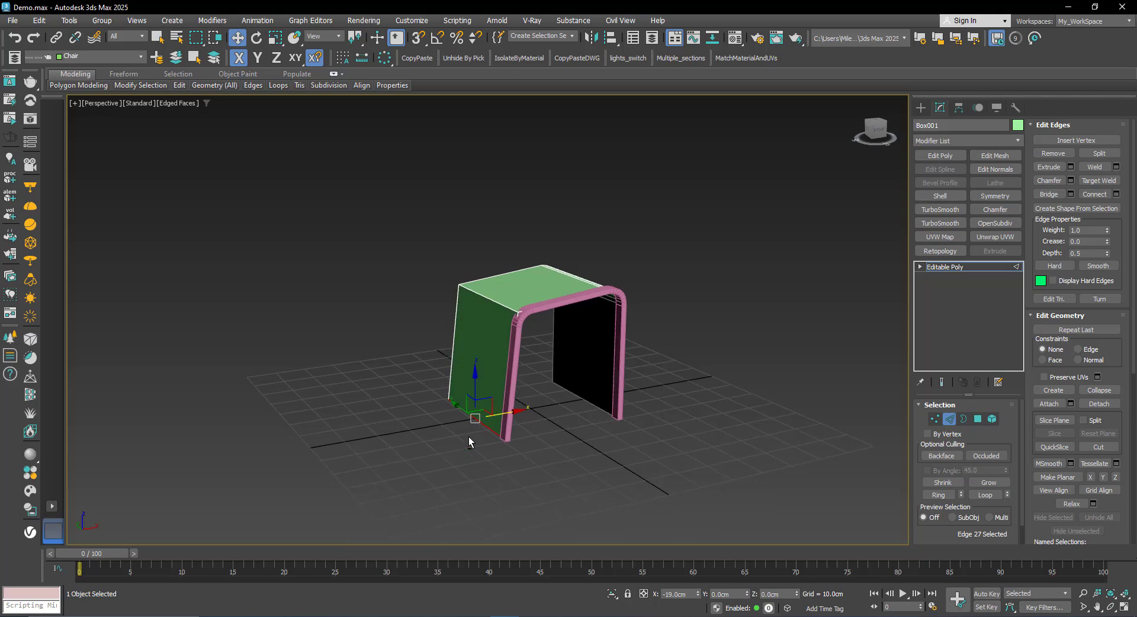
right_click(237, 37)
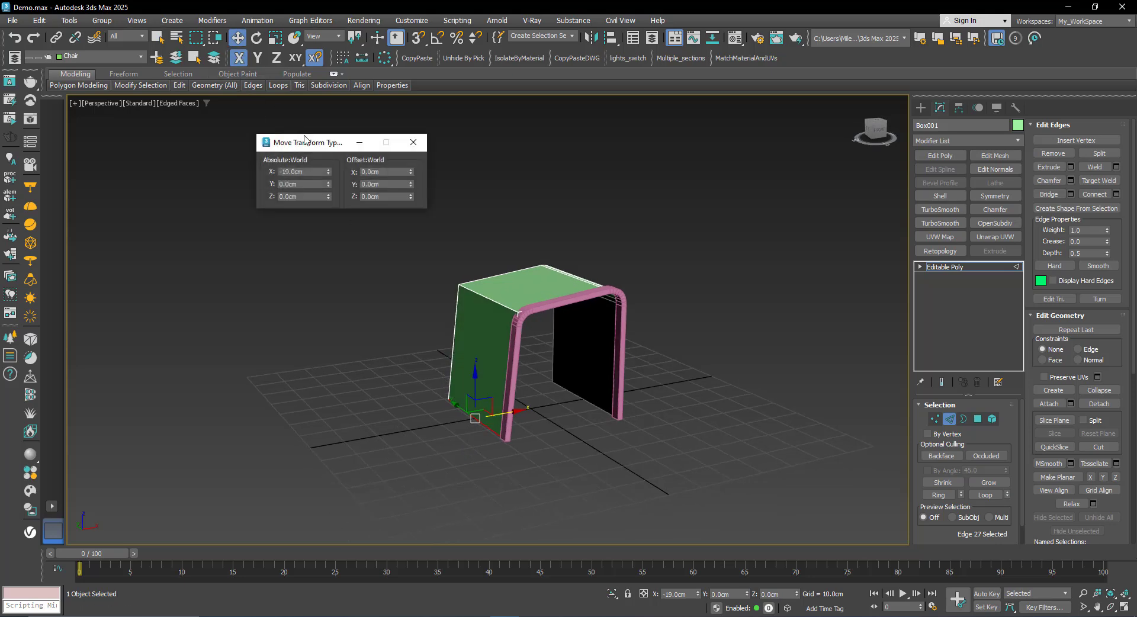
left_click_drag(310, 143, 303, 180)
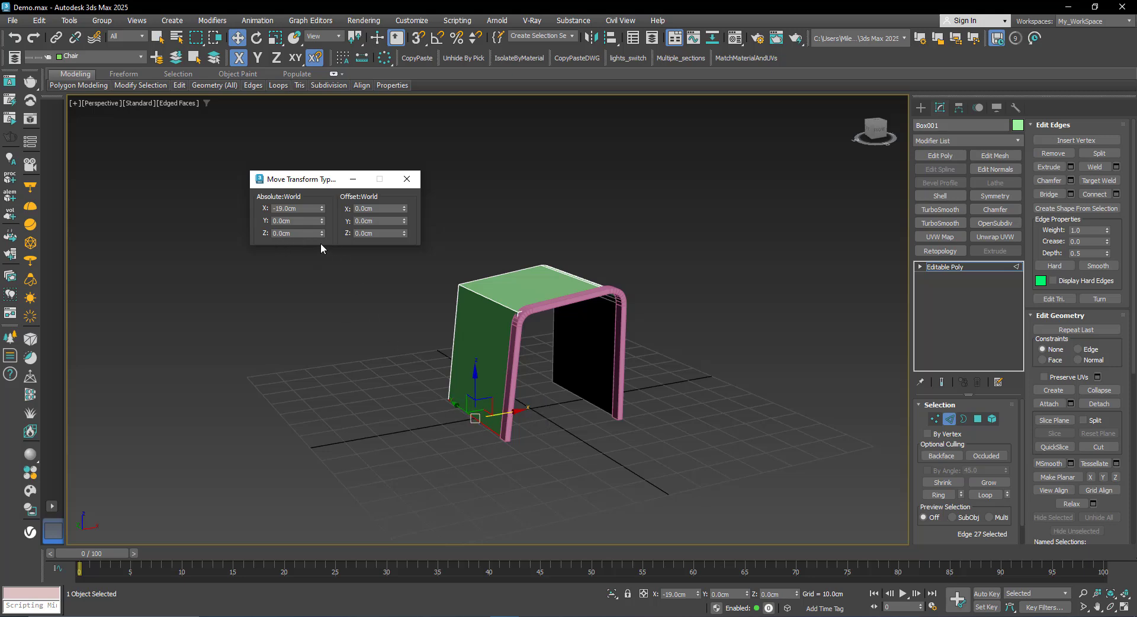
left_click(295, 235)
type("80")
key("Return")
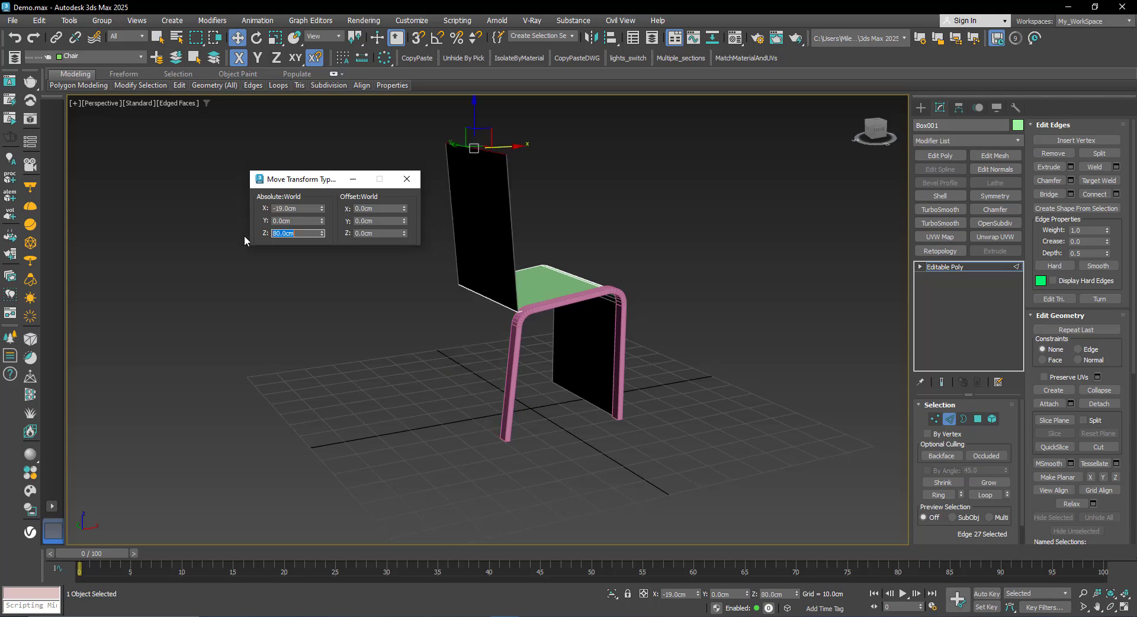
middle_click_drag(520, 290, 502, 325, "alt")
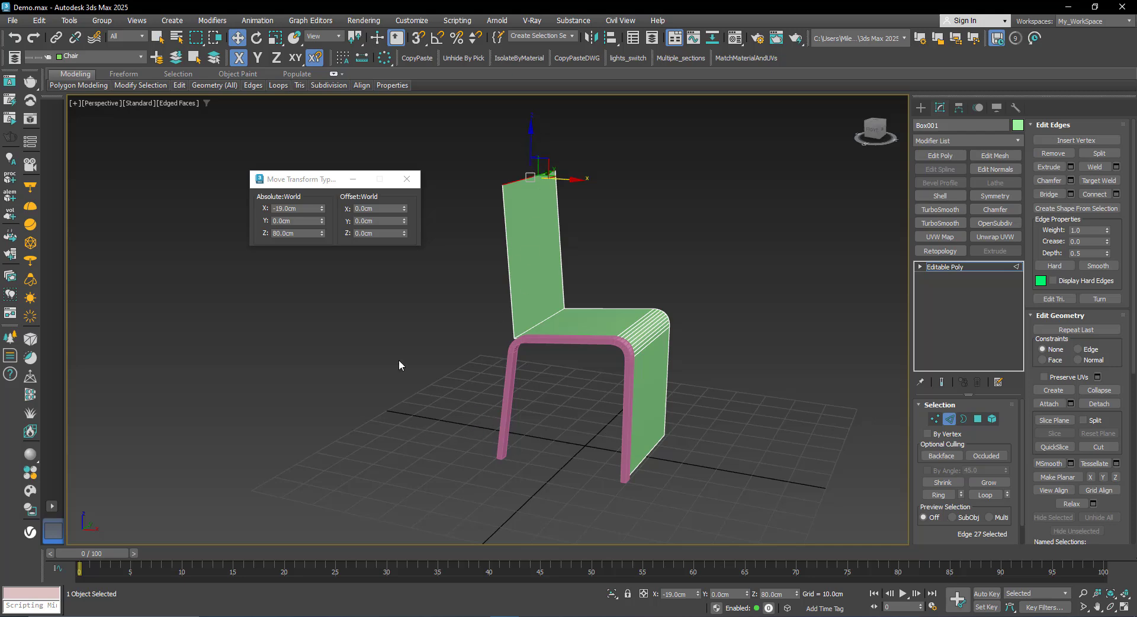
left_click(406, 179)
Tilt the backrest by moving its top edge about 2.8 cm backward along the X axis.
middle_click_drag(548, 375, 581, 322, "alt")
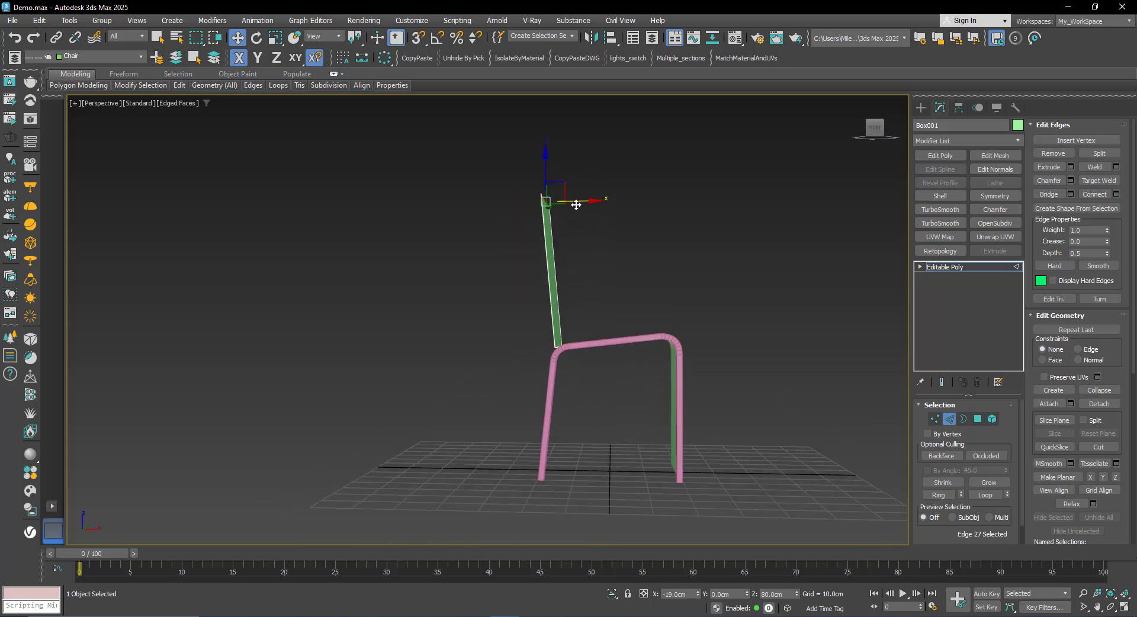
left_click_drag(575, 205, 567, 204)
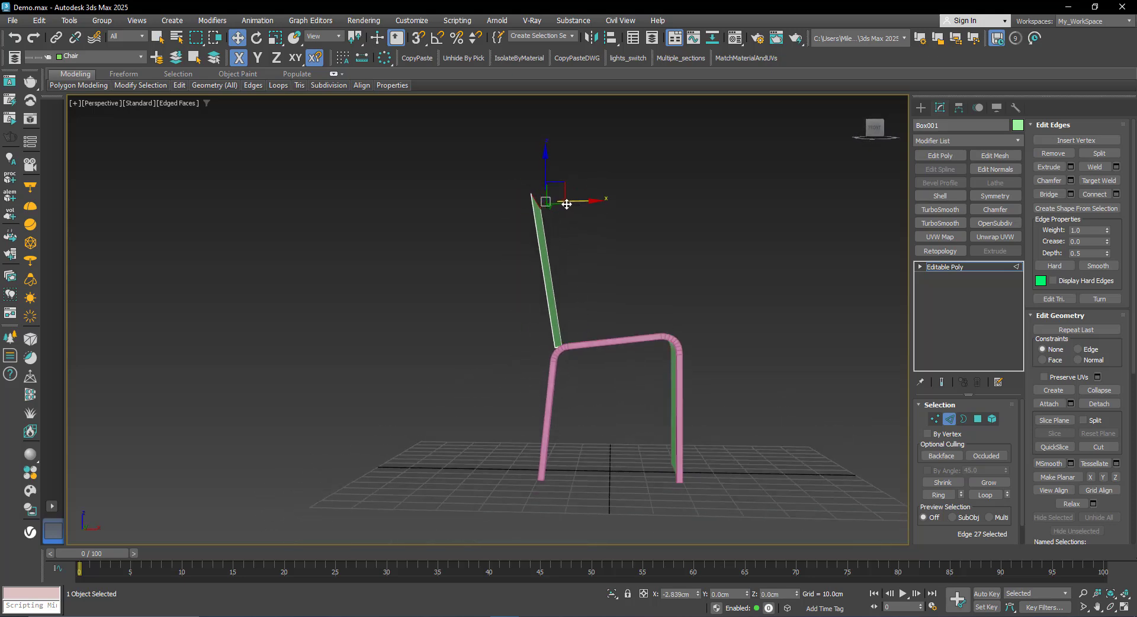
middle_click_drag(591, 322, 534, 360, "alt")
scroll(512, 378, "up", 3)
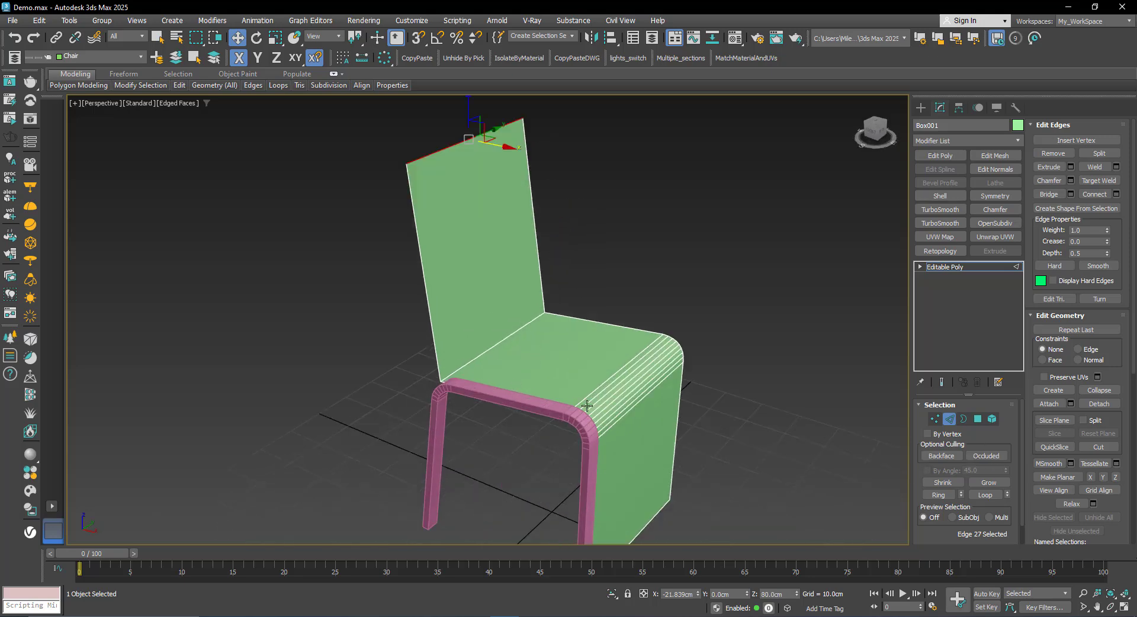
Chamfer the edge between the seat and backrest by 5.5 cm with 4 segments, and leave edge editing.
left_click(496, 345)
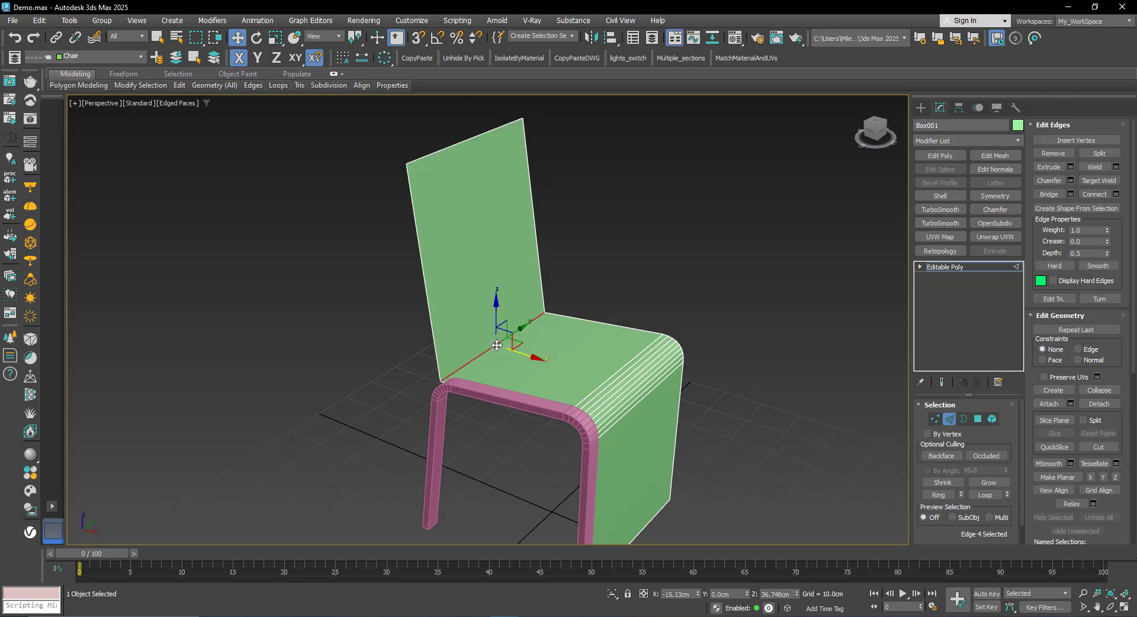
left_click(1070, 180)
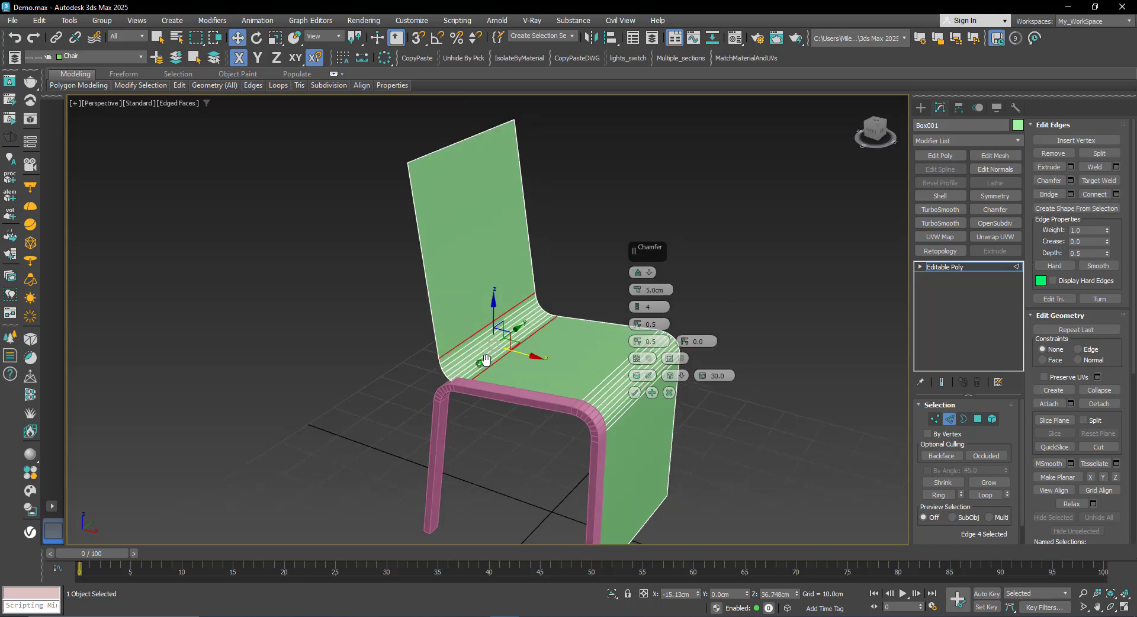
middle_click_drag(515, 364, 502, 354)
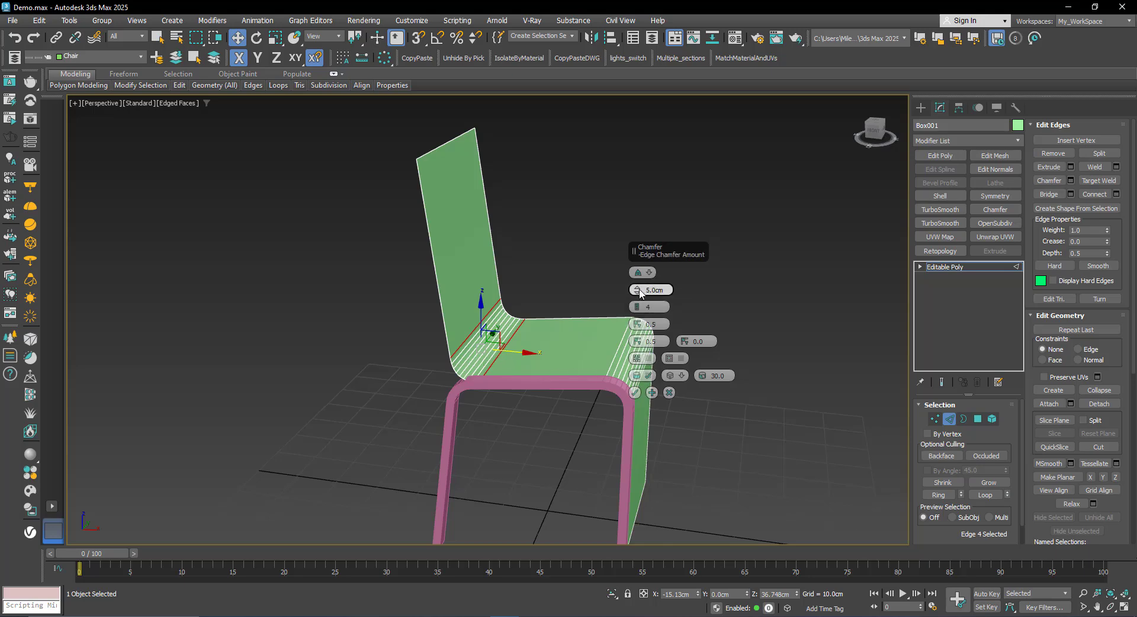
left_click_drag(639, 289, 702, 291)
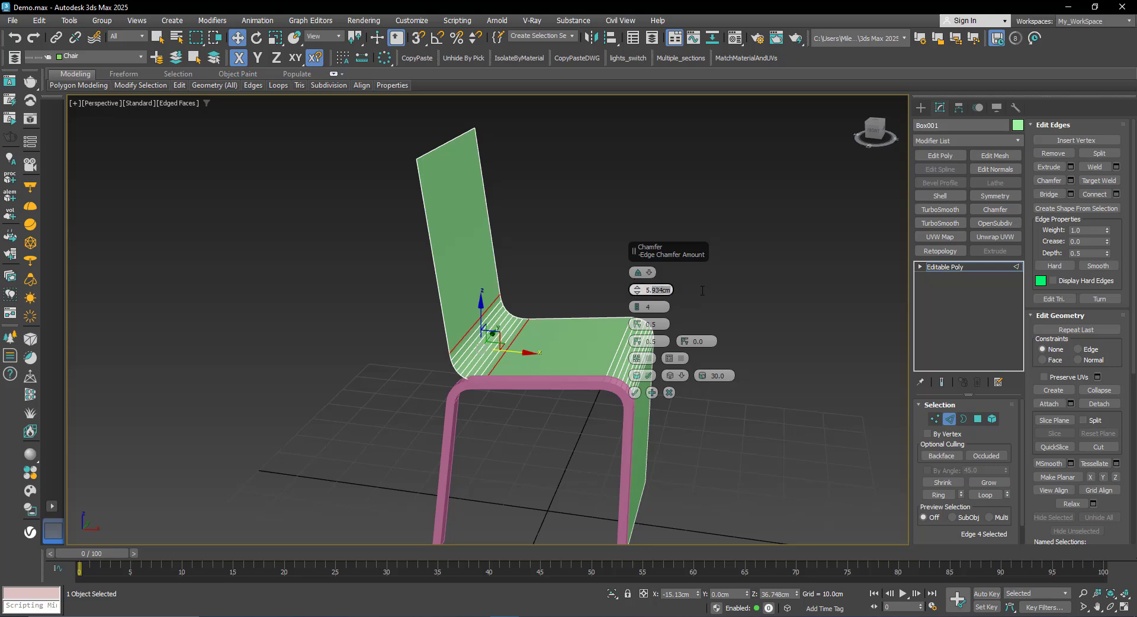
type("5.5")
left_click(637, 311)
left_click(637, 311)
left_click(636, 311)
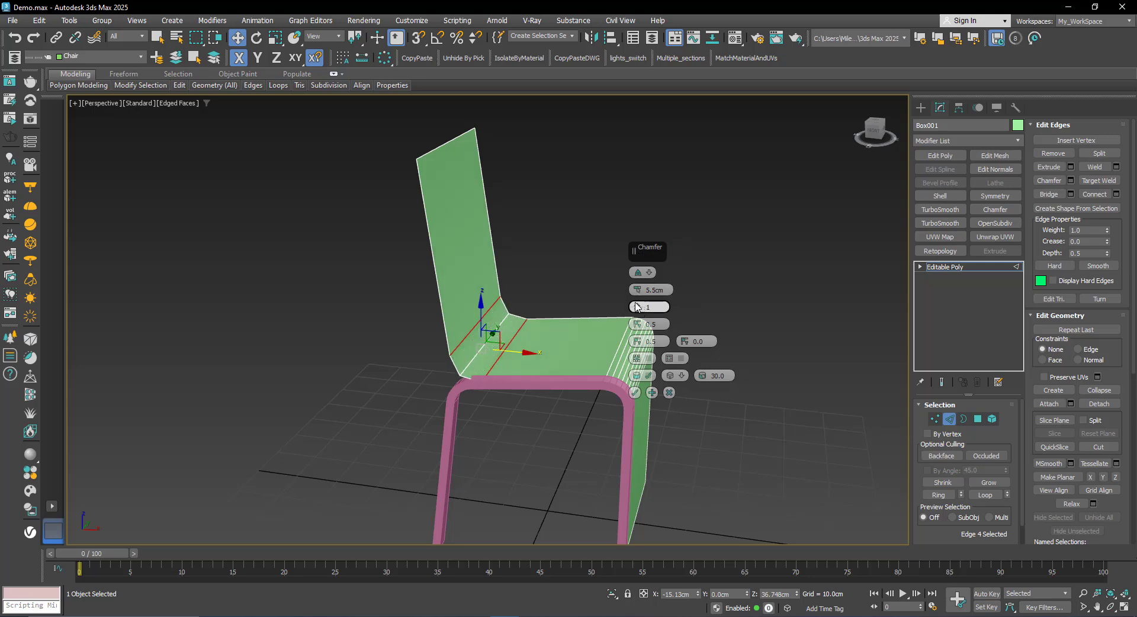
left_click(637, 307)
left_click(637, 307)
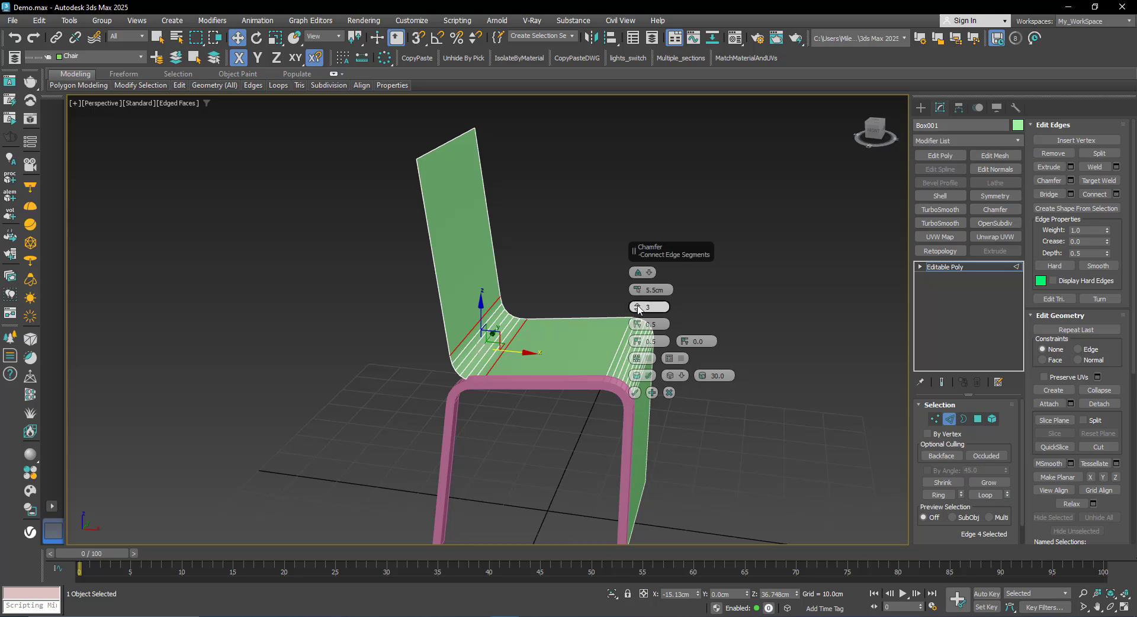
left_click(637, 306)
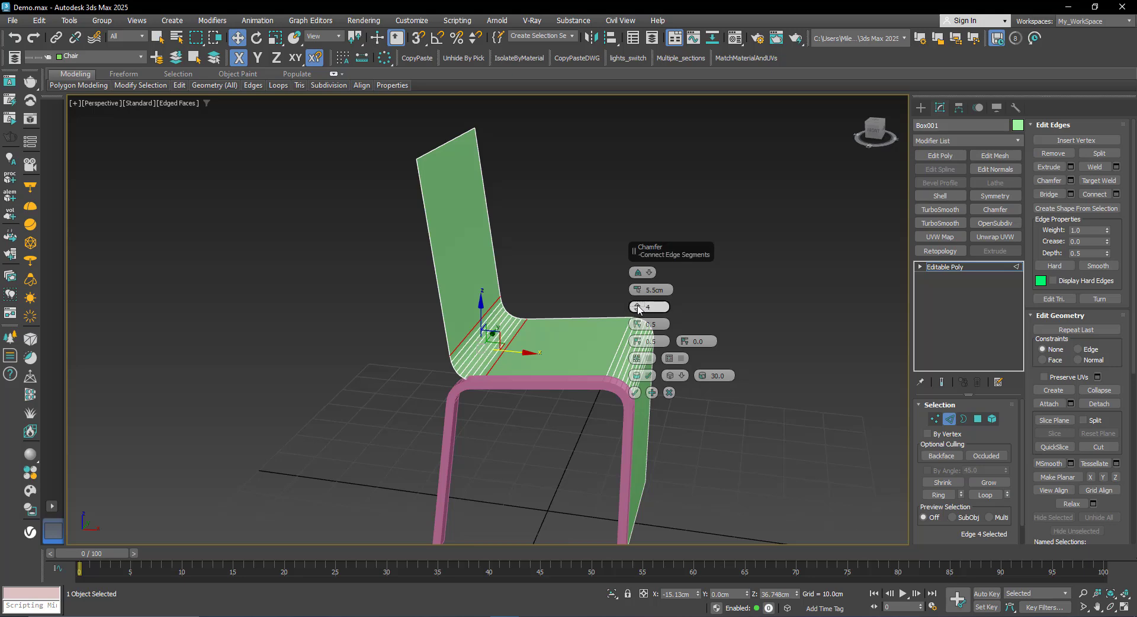
left_click(634, 392)
middle_click_drag(532, 378, 475, 363)
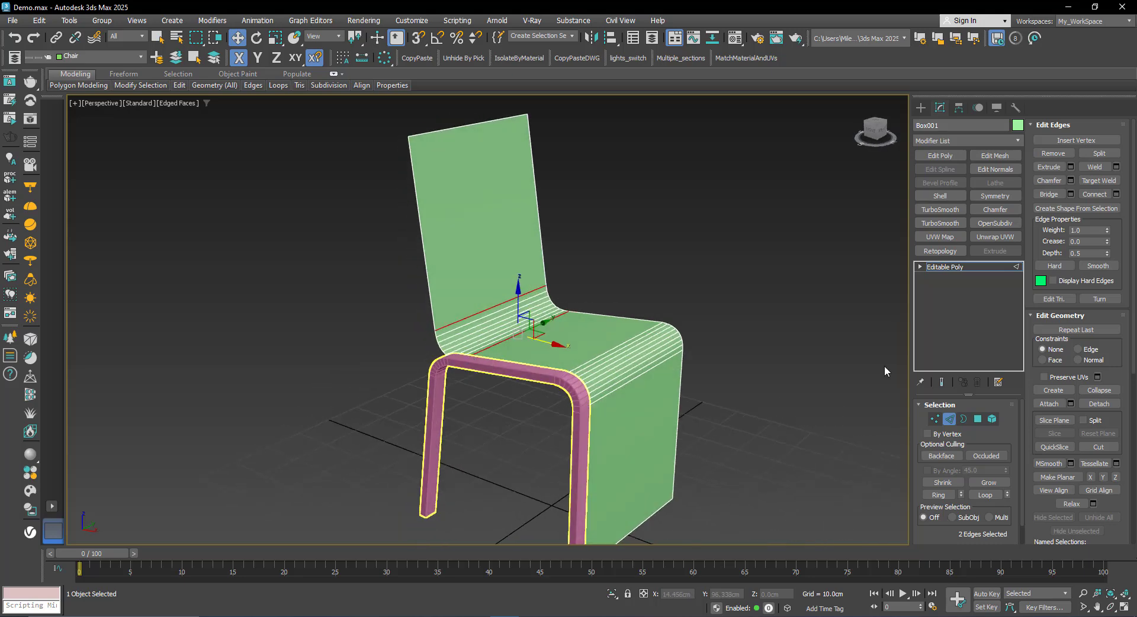
left_click(948, 266)
Select the Leg spline alone and open the exact move value entry for it.
middle_click_drag(614, 343, 538, 378, "alt")
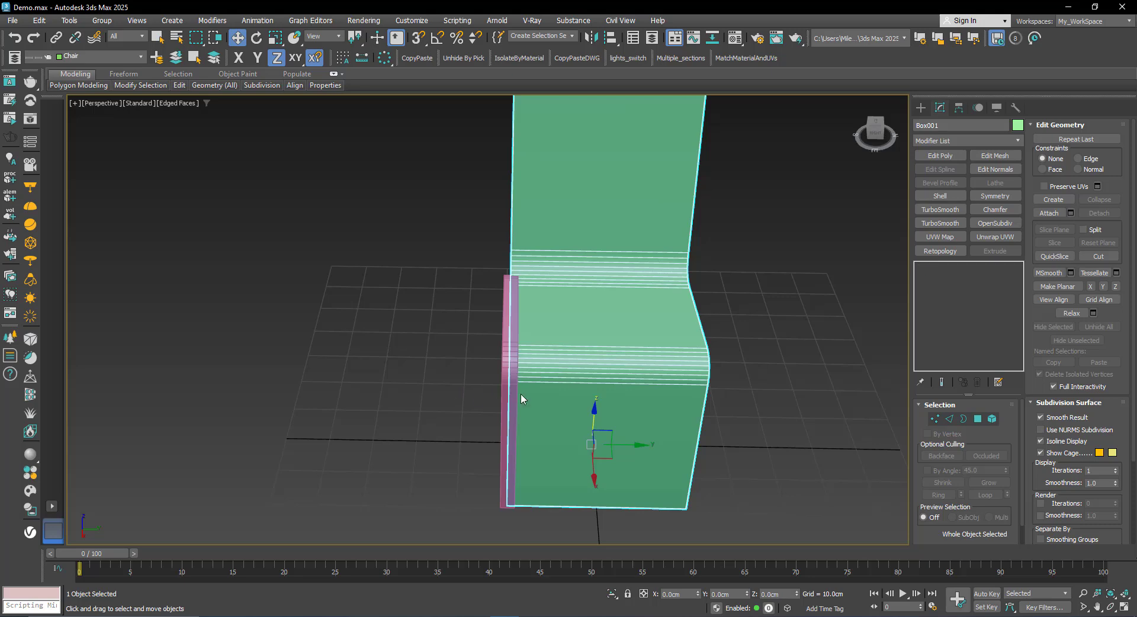
key("ctrl+d")
left_click(507, 370)
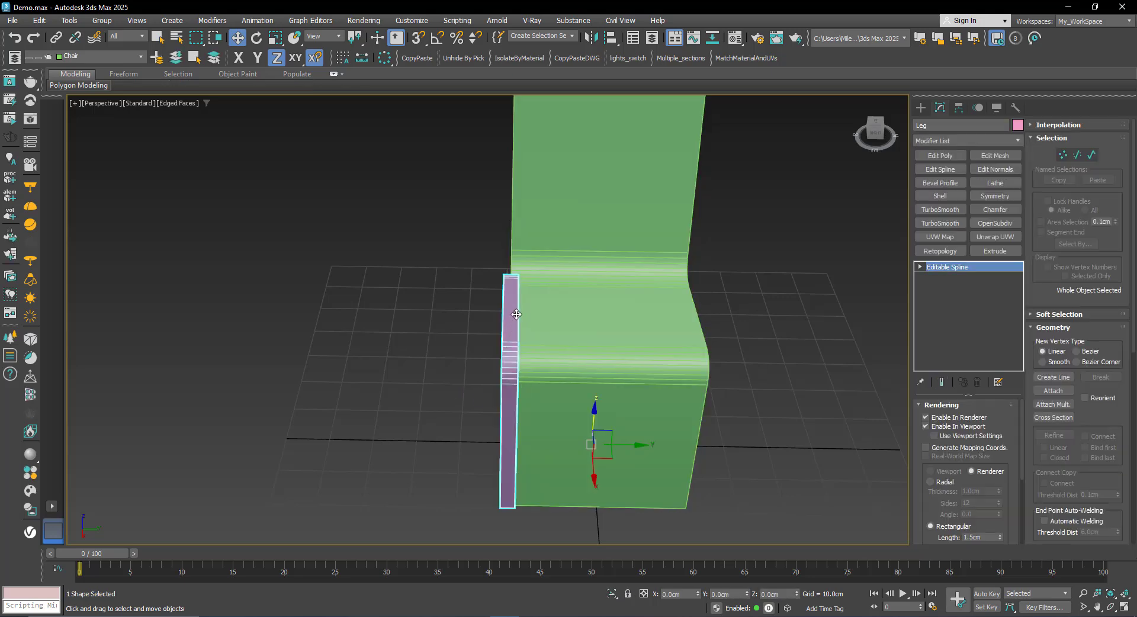
scroll(512, 345, "up", 2)
scroll(512, 345, "down", 3)
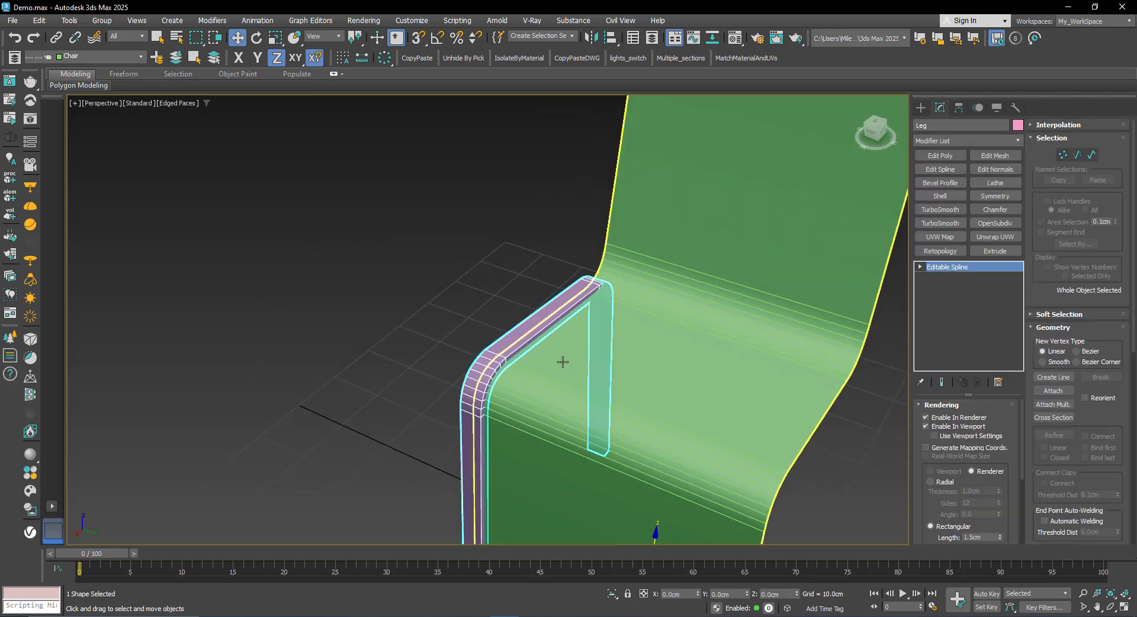
middle_click_drag(578, 377, 630, 382, "alt")
left_click(480, 440)
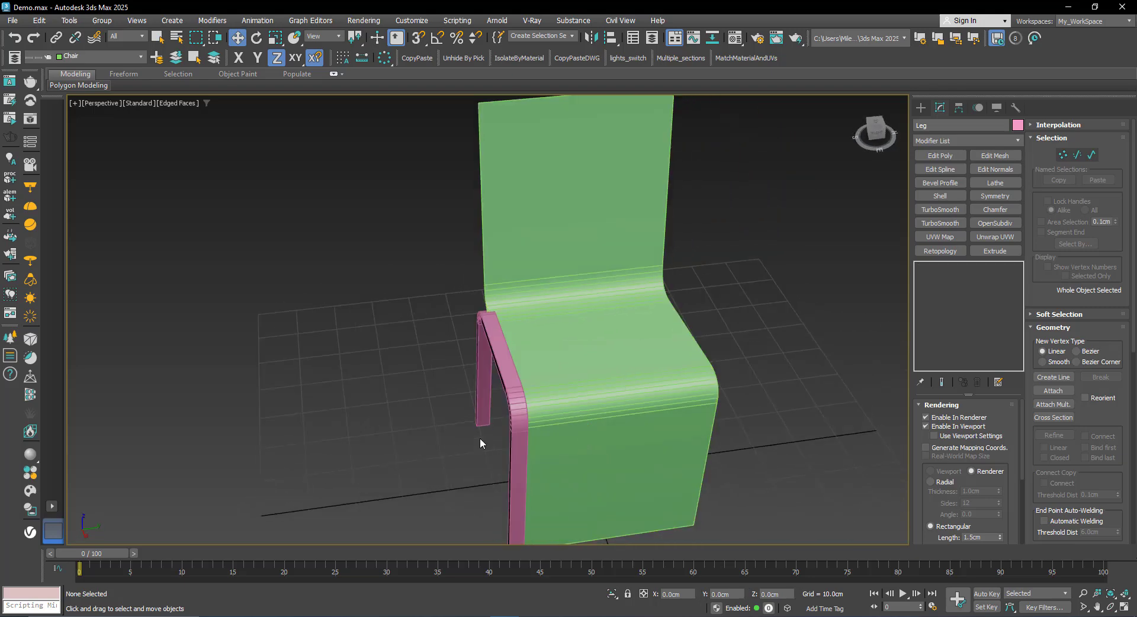
left_click(504, 373)
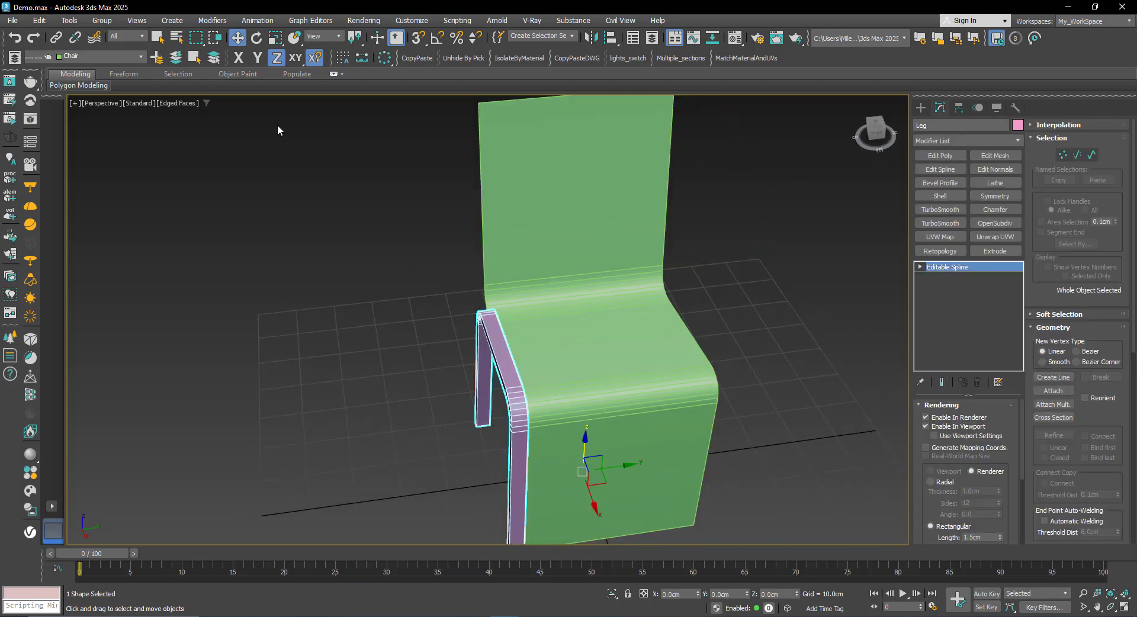
right_click(239, 39)
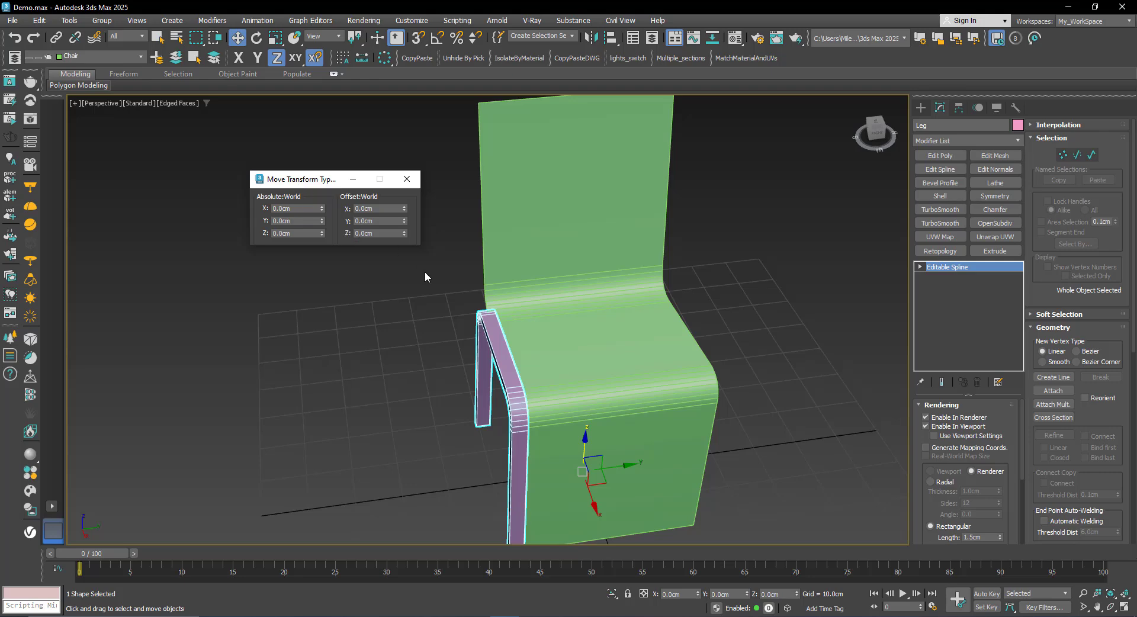
Try to offset the Leg spline by 1.5 cm along the world Y axis.
double_click(356, 221)
key("Return")
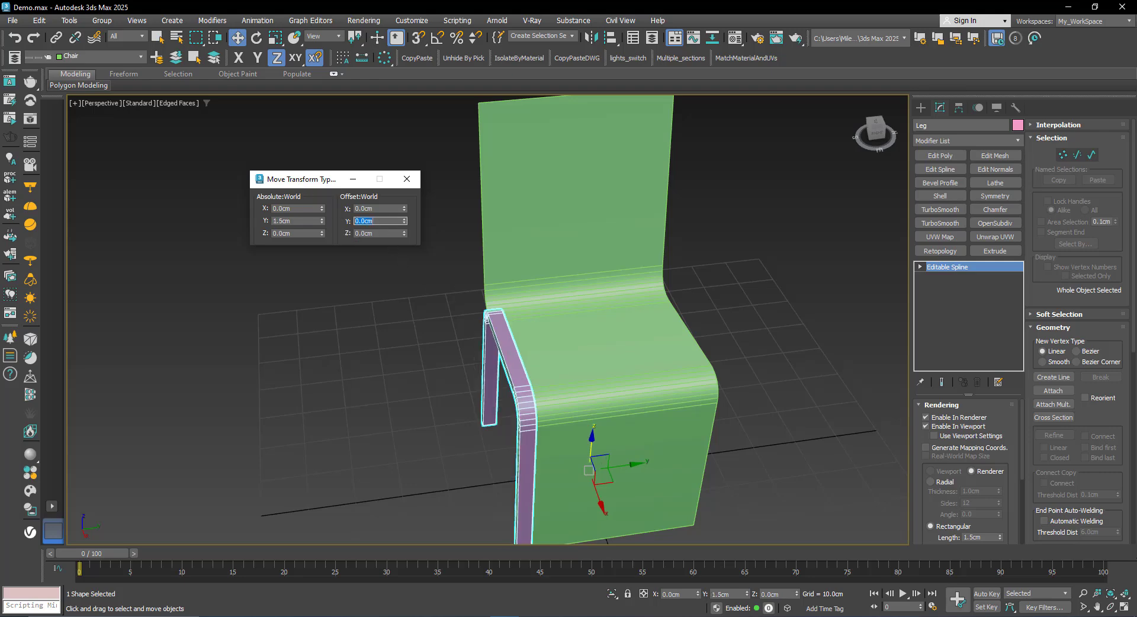
key("ctrl+z")
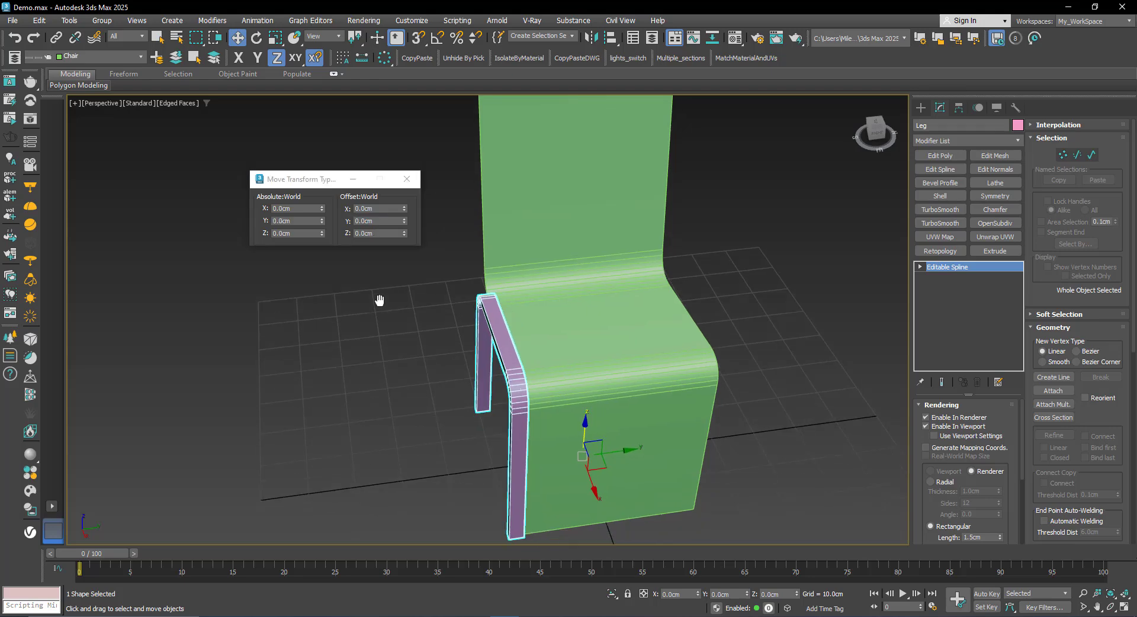
Offset the Leg spline by -1.5 cm along the world Y axis.
left_click(364, 220)
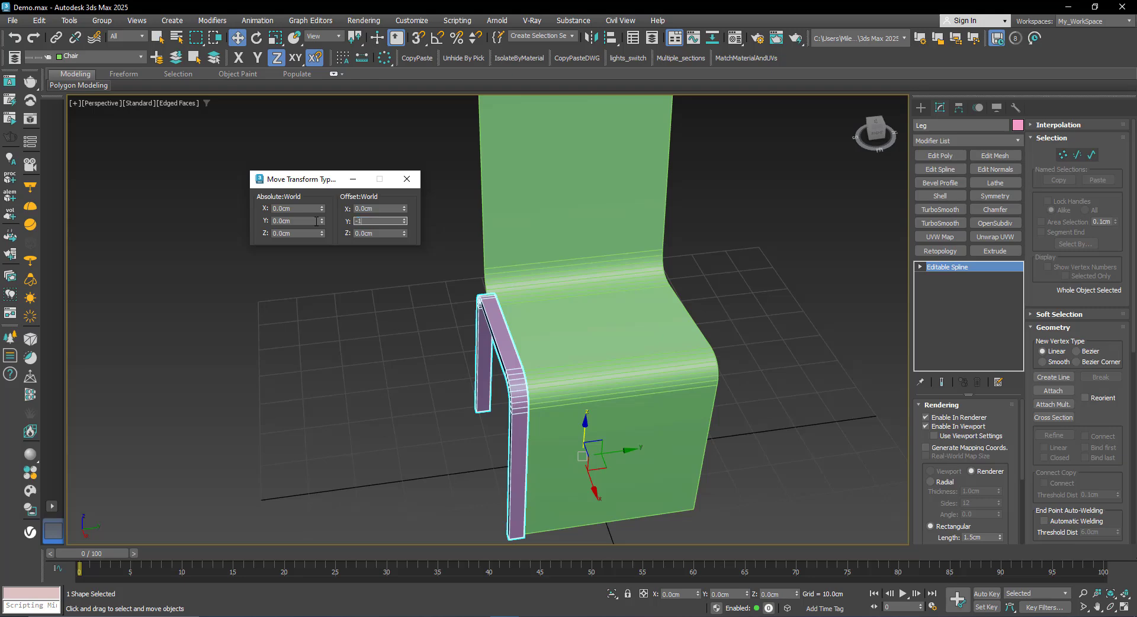
key("Return")
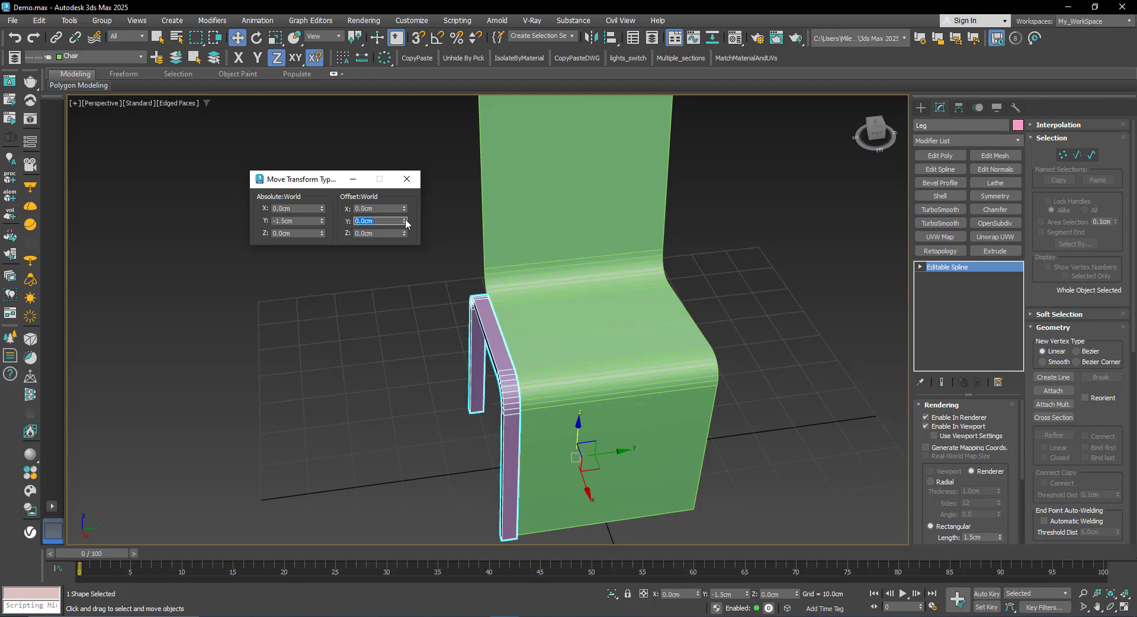
Close the exact move entry and raise the bottom edge of the seat's front panel to a height of about 28.4 cm.
left_click(407, 178)
scroll(495, 399, "down", 5)
middle_click_drag(495, 399, 493, 376)
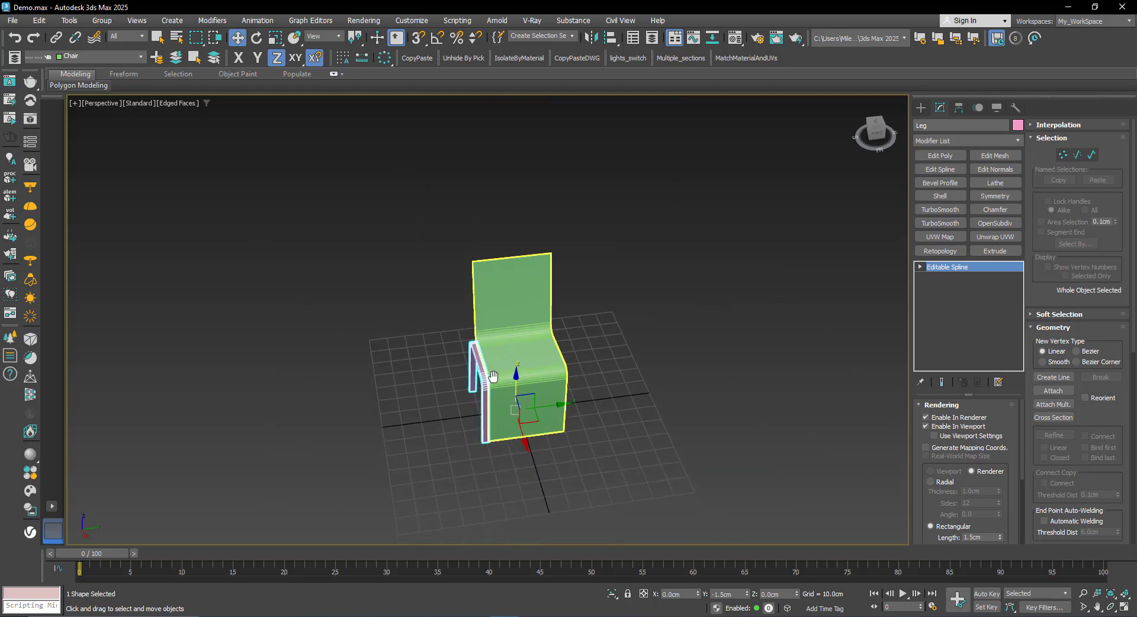
scroll(493, 376, "up", 5)
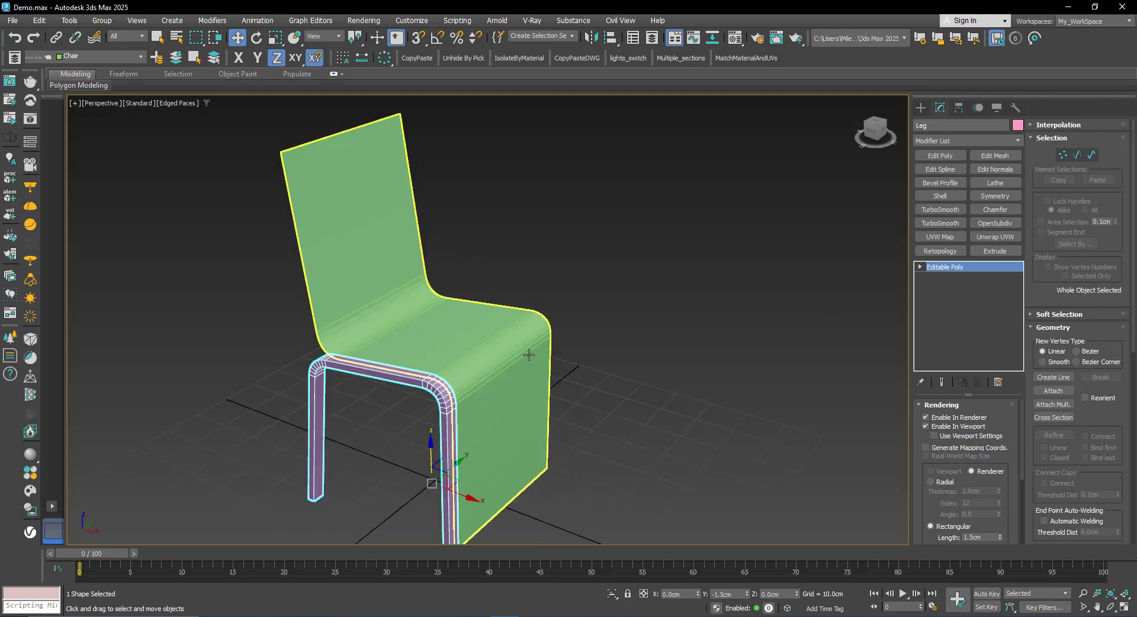
left_click(509, 382)
middle_click_drag(507, 385, 511, 355)
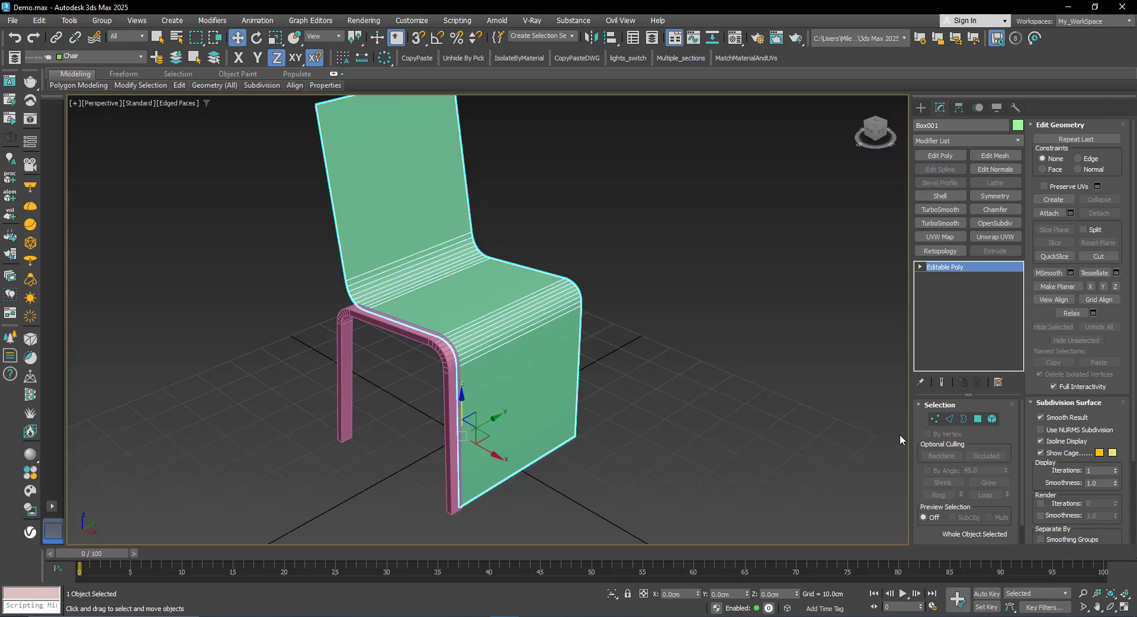
left_click(949, 419)
left_click(534, 437)
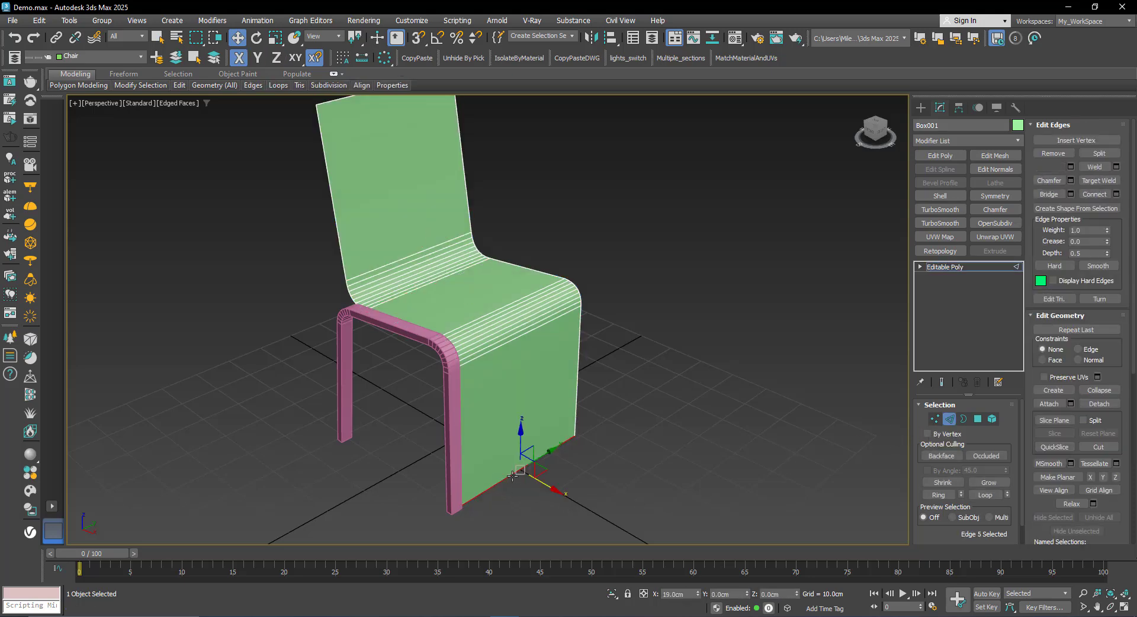
left_click_drag(517, 406, 502, 322)
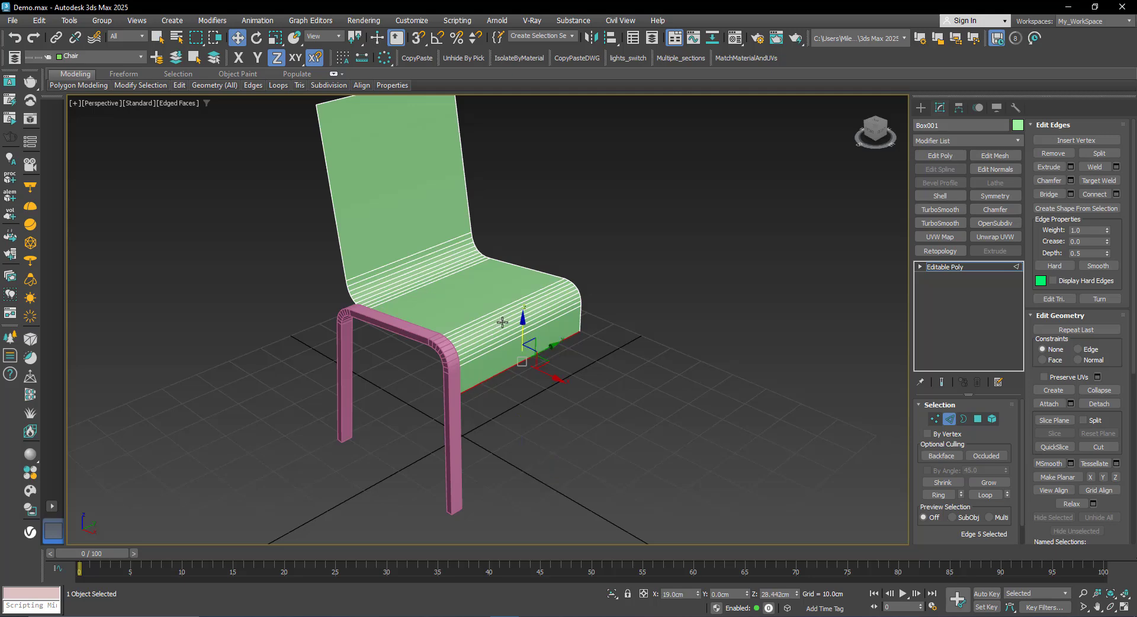
Hide the edge display, raise the front panel's bottom edge to about 31.7 cm in Z, and leave edge editing.
middle_click_drag(503, 323, 566, 386)
key("F4")
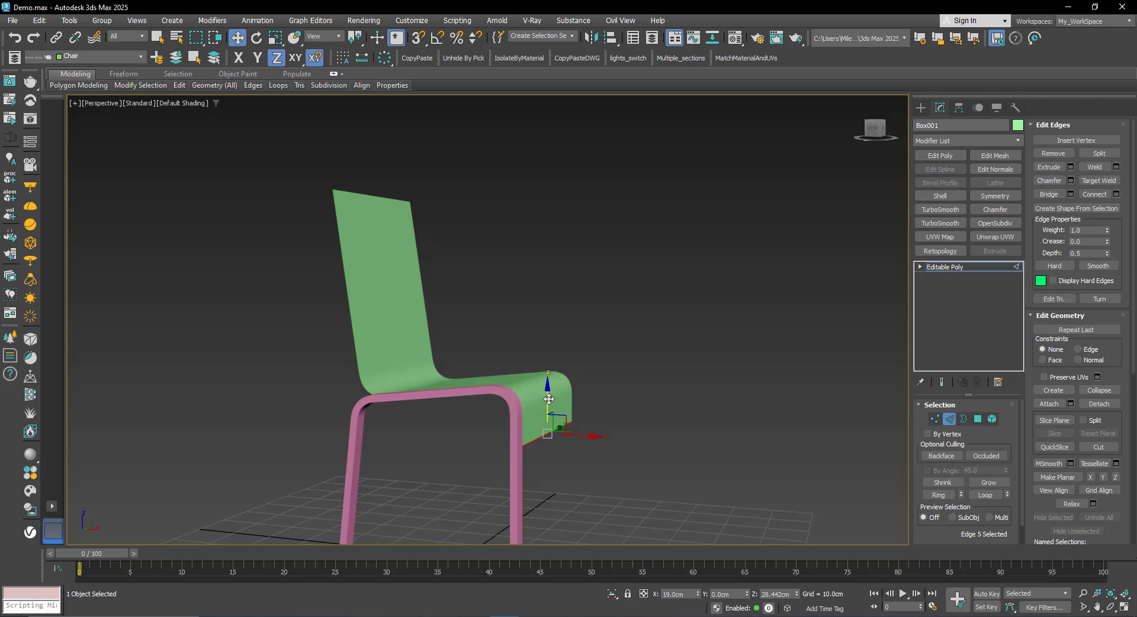
left_click_drag(549, 399, 545, 384)
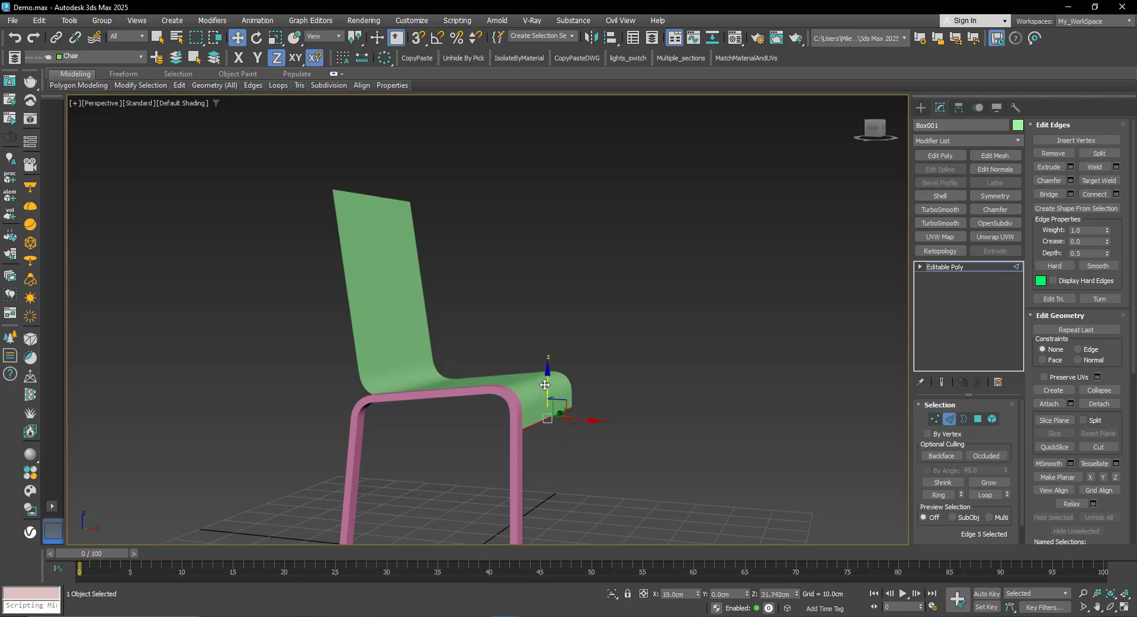
middle_click_drag(545, 385, 526, 414, "alt")
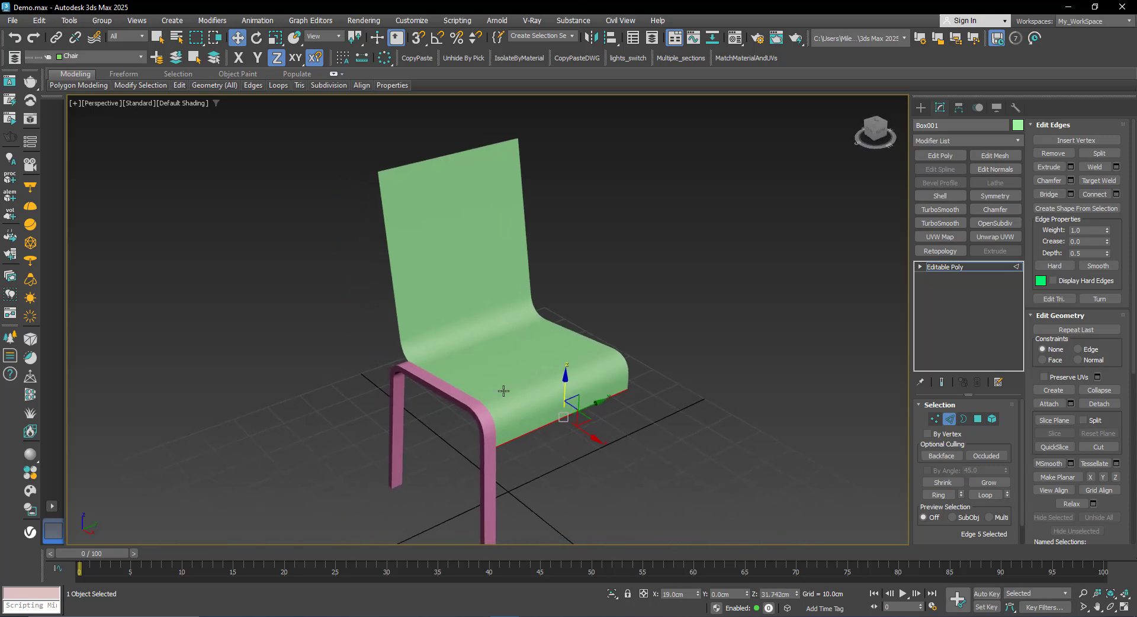
scroll(503, 391, "down", 2)
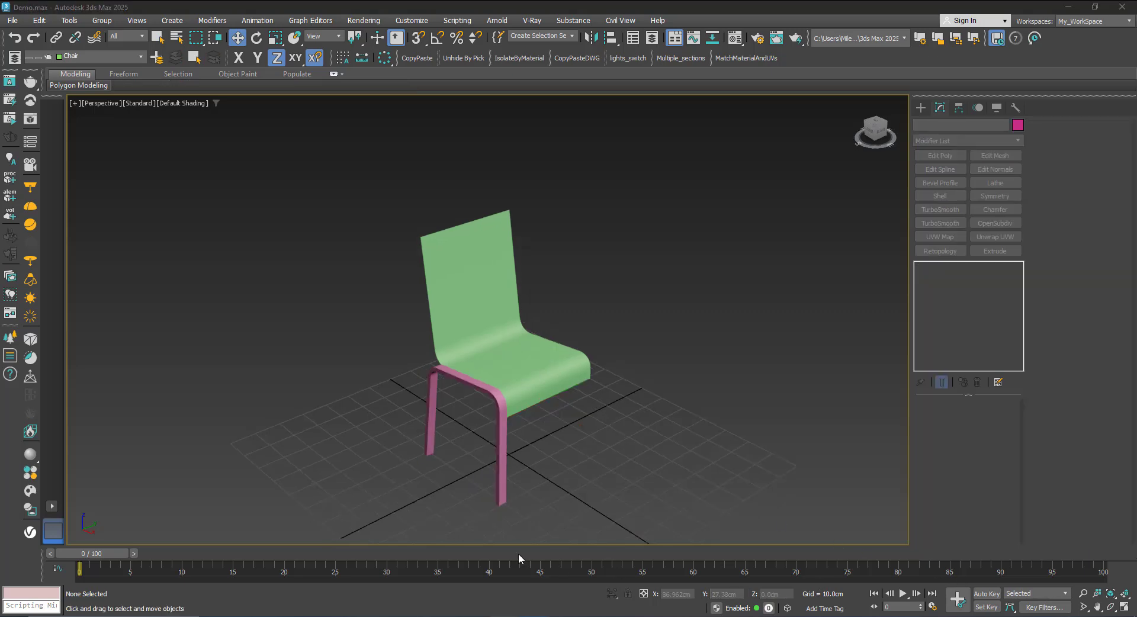
Select the Leg spline and add a Chamfer modifier to it.
scroll(485, 435, "up", 2)
left_click(505, 380)
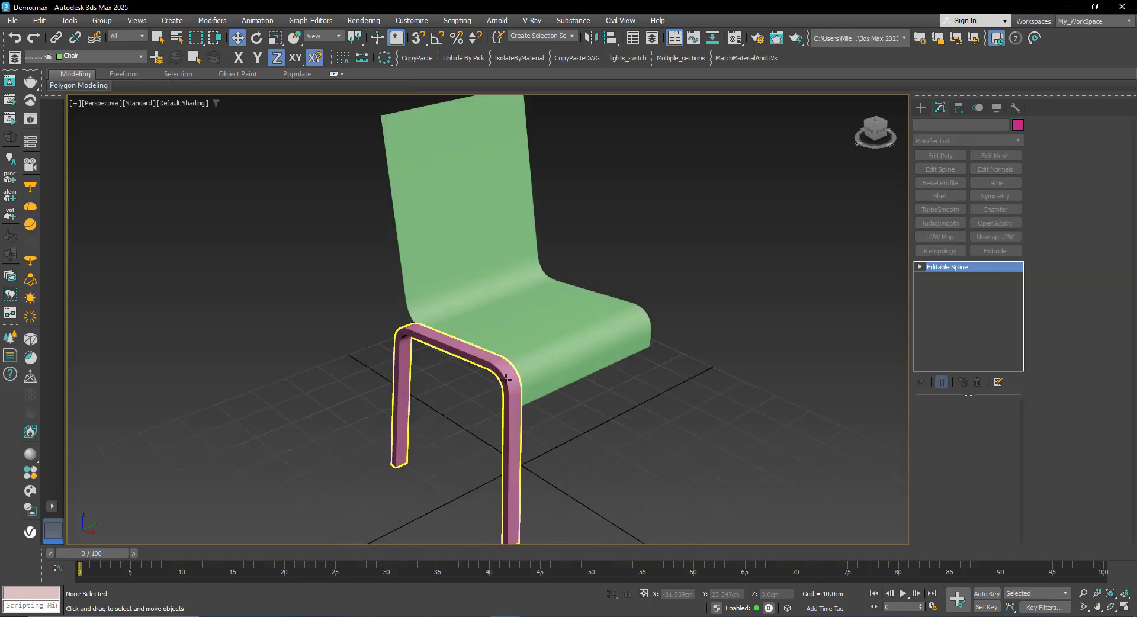
middle_click_drag(507, 384, 721, 403, "alt")
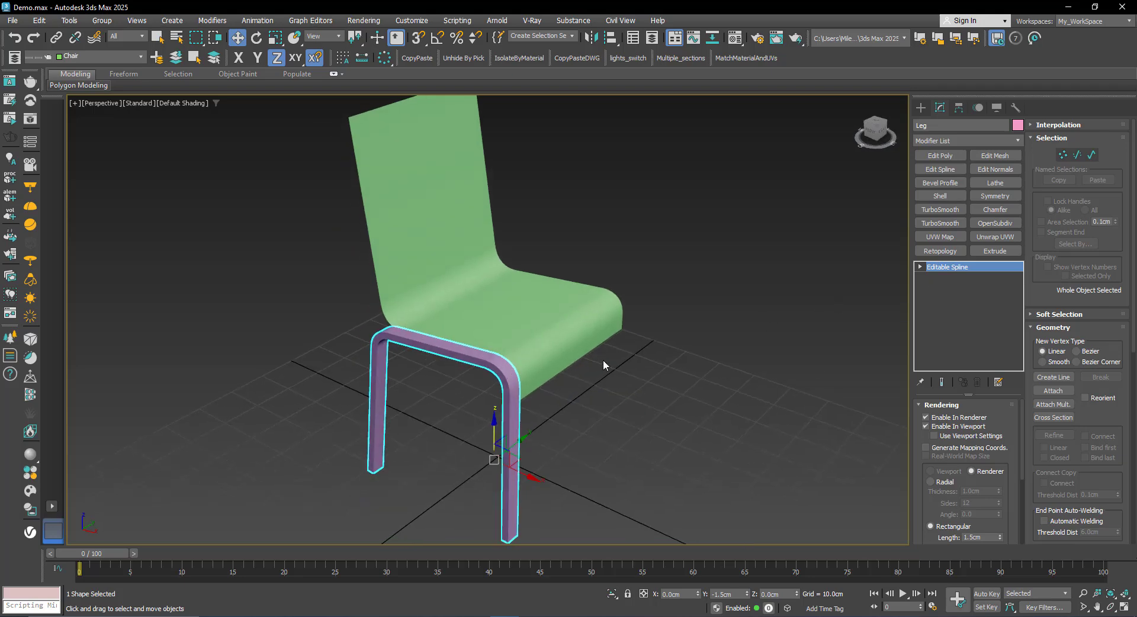
middle_click_drag(604, 364, 634, 407, "alt")
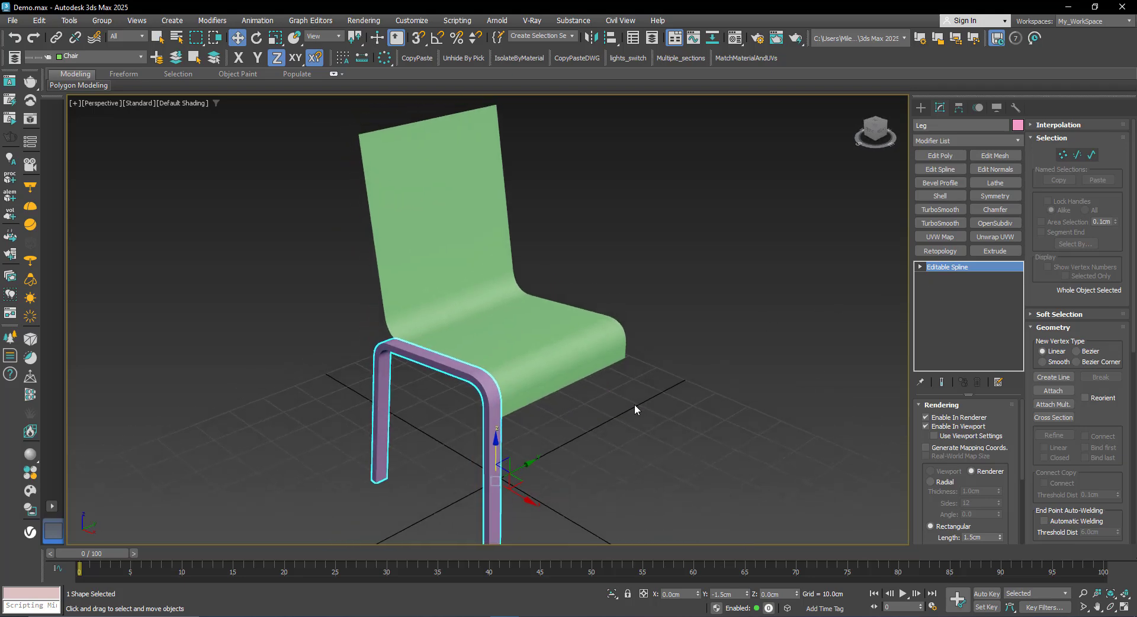
left_click(963, 141)
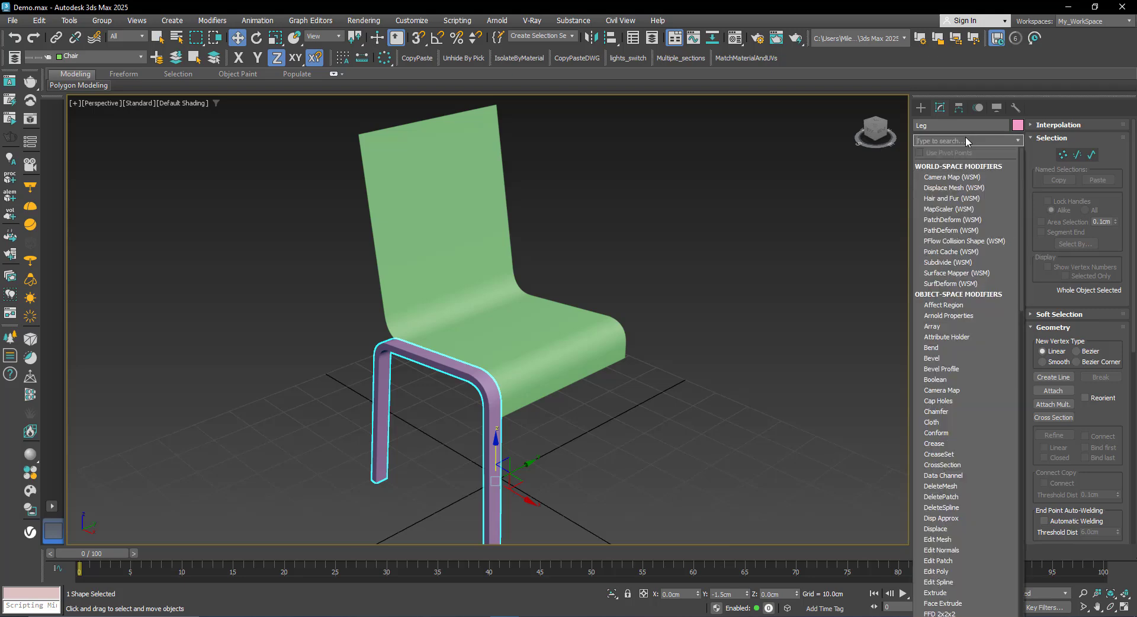
type("c")
left_click(954, 166)
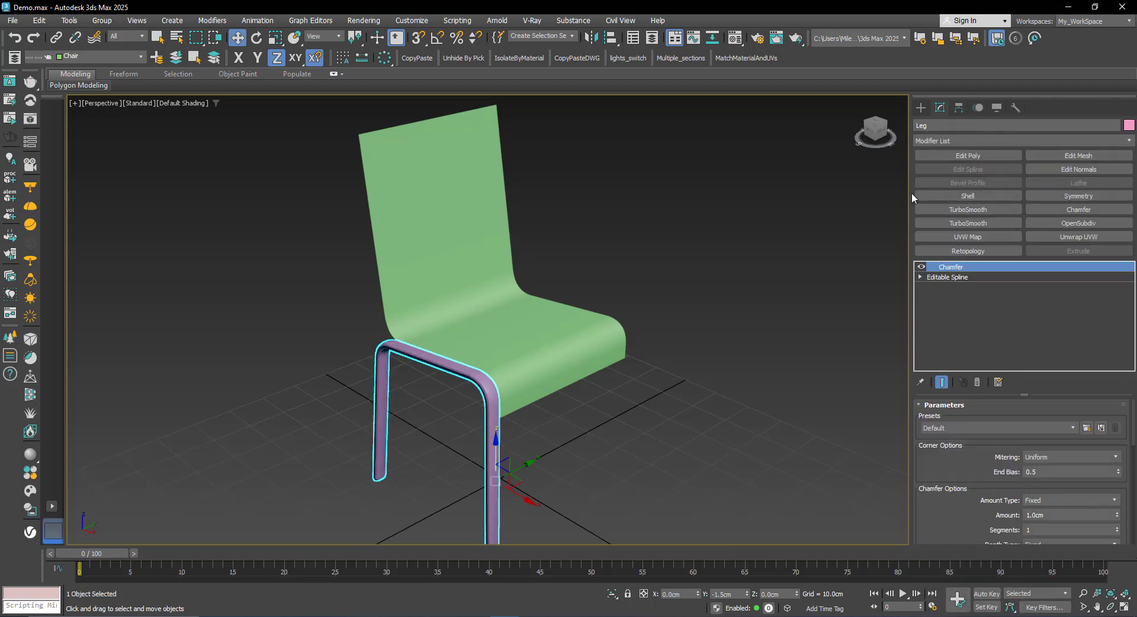
Set the leg's Chamfer amount to 0.35 cm and widen the parameter area to show the modifier's output options.
scroll(456, 418, "up", 3)
key("F4")
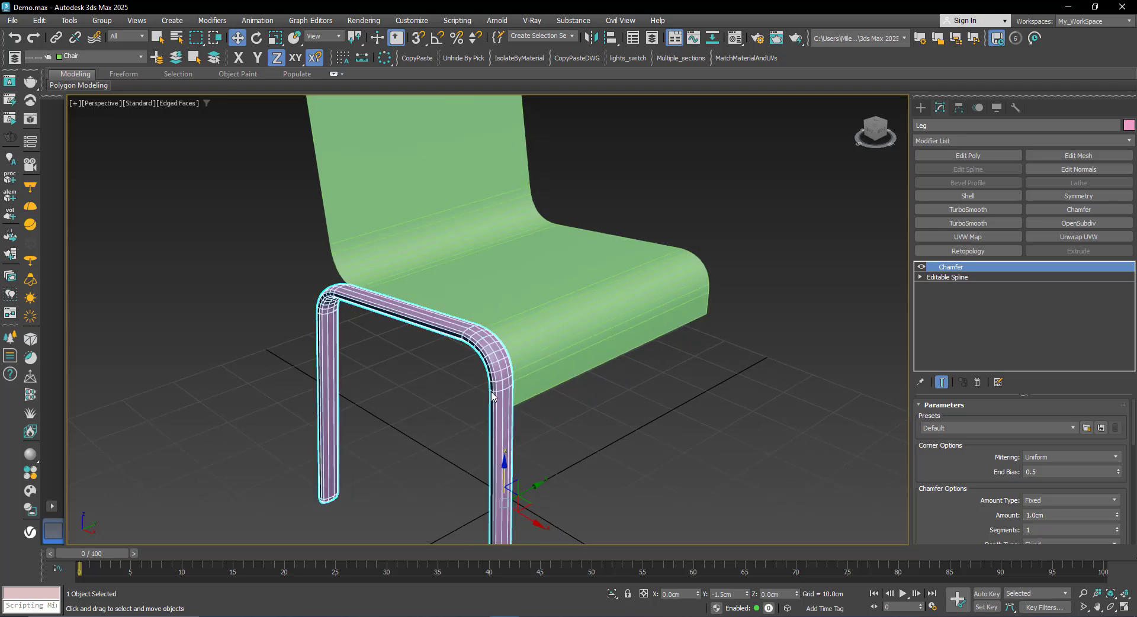
left_click_drag(1014, 507, 996, 419)
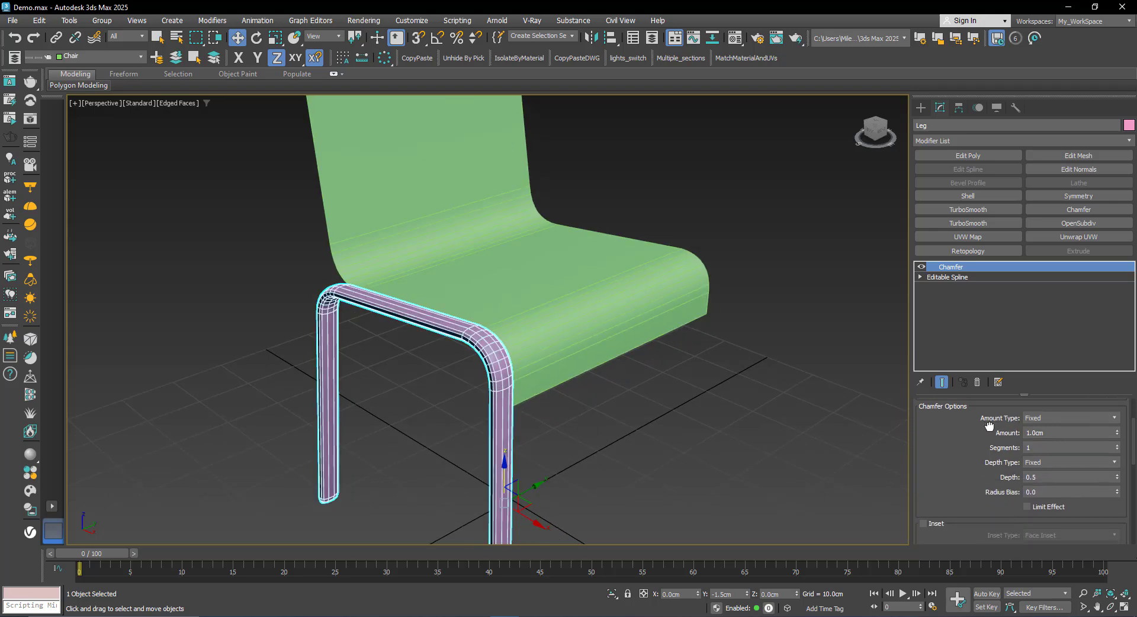
left_click_drag(1117, 436, 1115, 461)
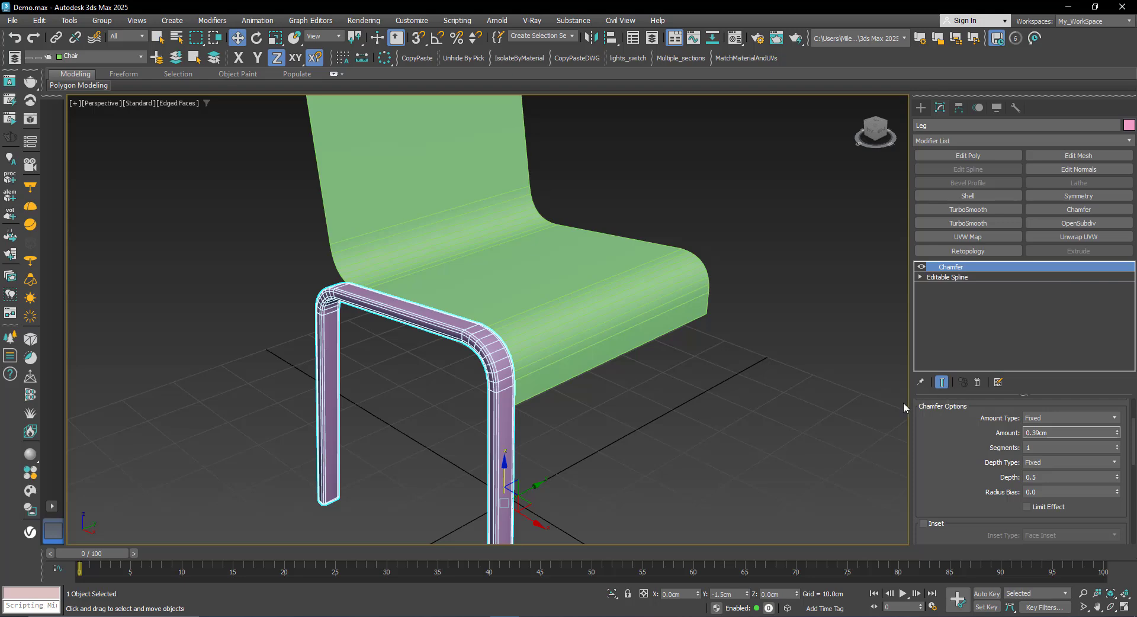
left_click_drag(910, 401, 875, 401)
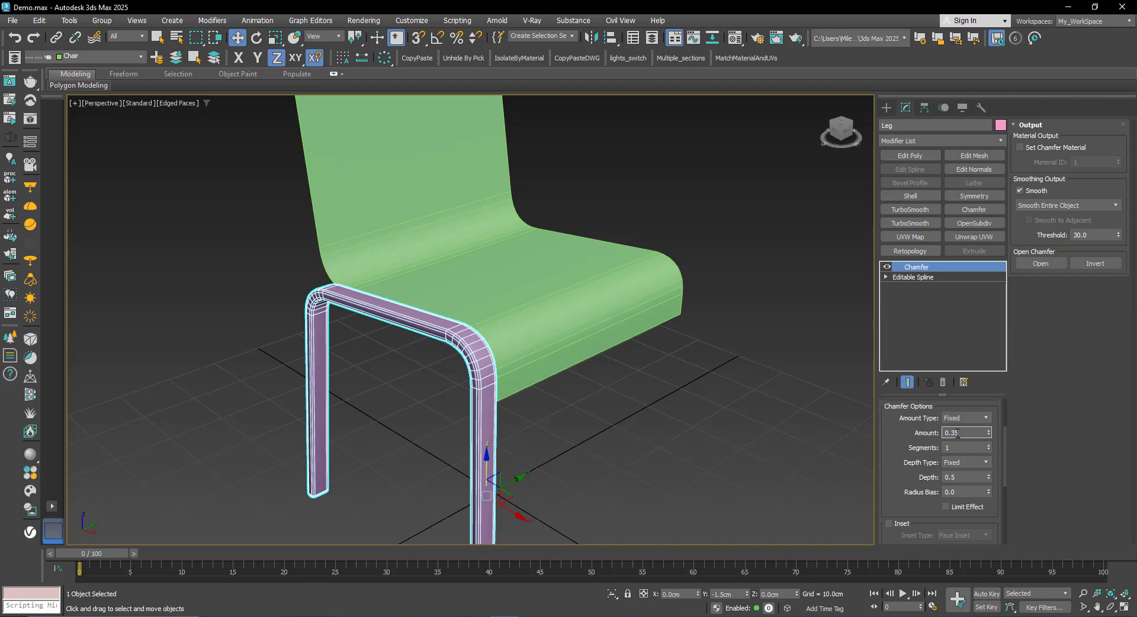
key("Return")
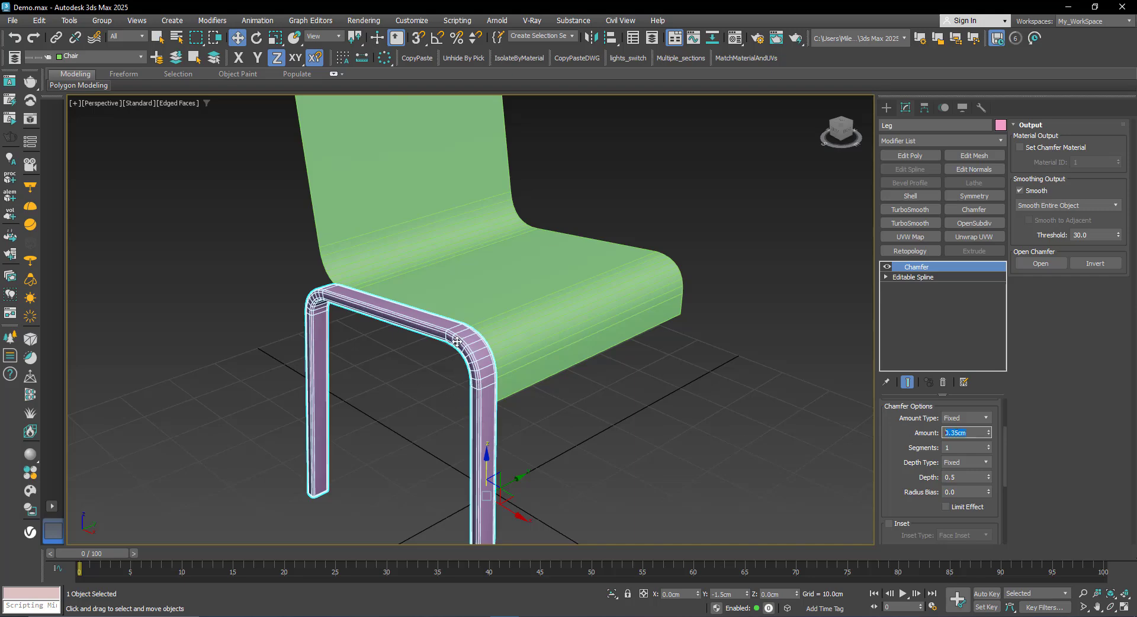
Check the leg's rounded edges without the edge display and set the Chamfer segments to 4.
scroll(457, 340, "up", 2)
middle_click_drag(461, 332, 461, 321)
key("F4")
scroll(460, 321, "down", 2)
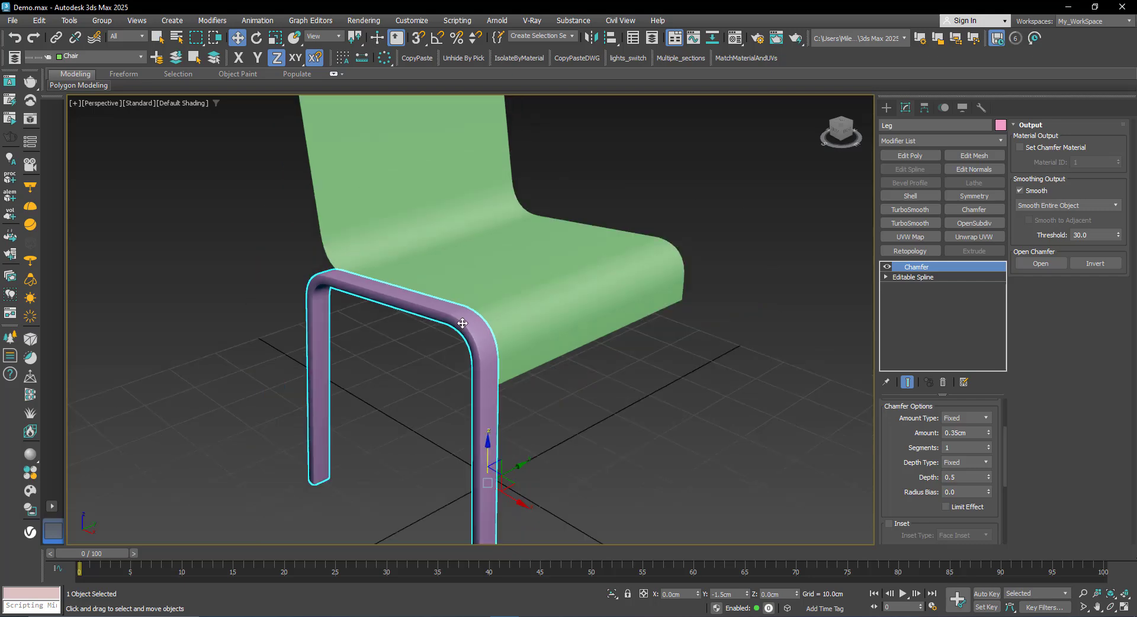
scroll(469, 321, "up", 2)
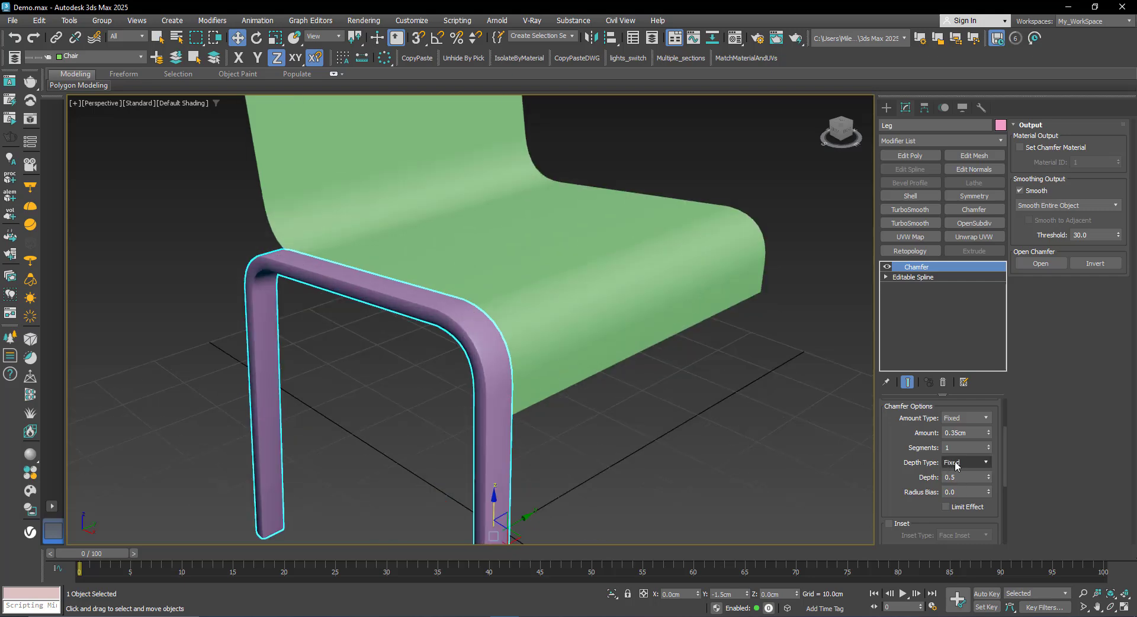
left_click(989, 444)
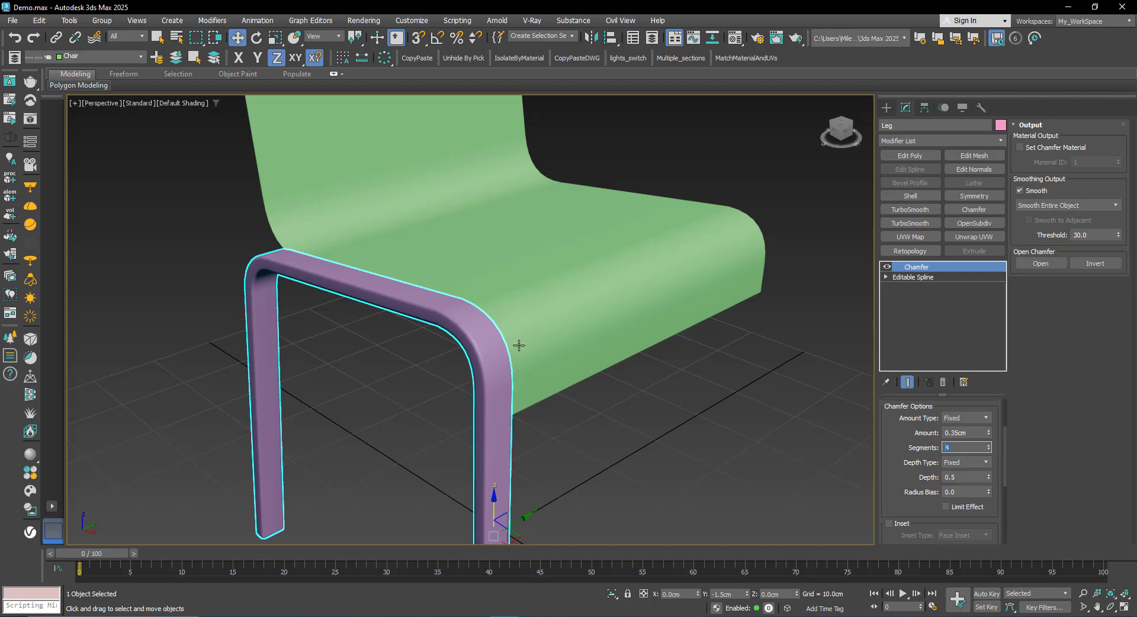
Set the Chamfer modifier's smoothing output to Smooth Chamfers Only.
middle_click_drag(506, 340, 614, 367)
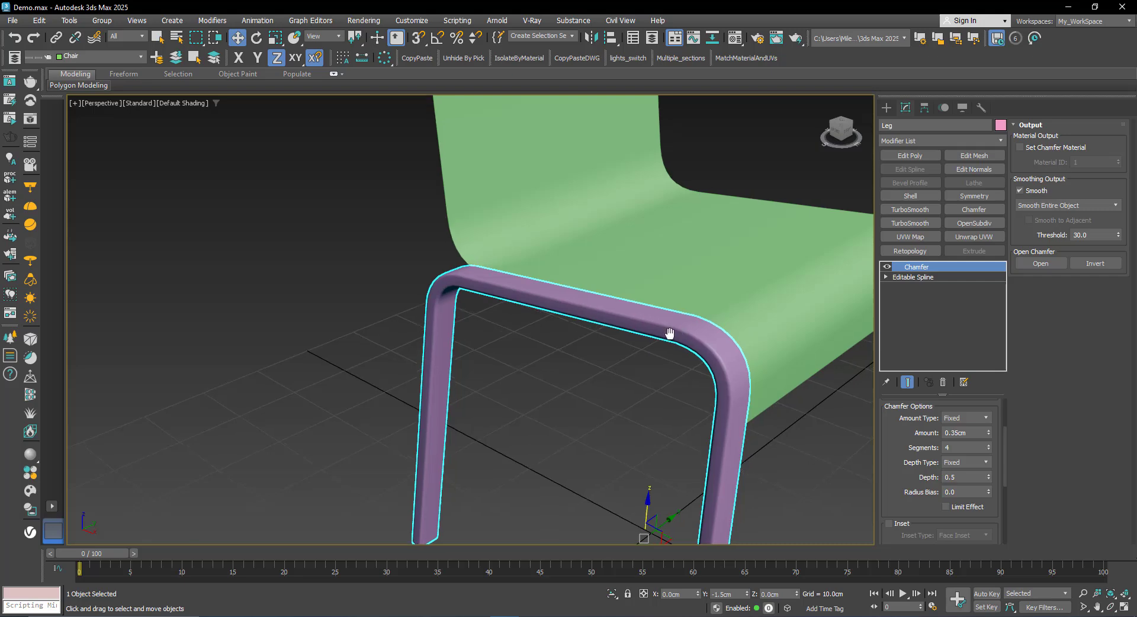
middle_click_drag(670, 333, 554, 381)
left_click(1077, 208)
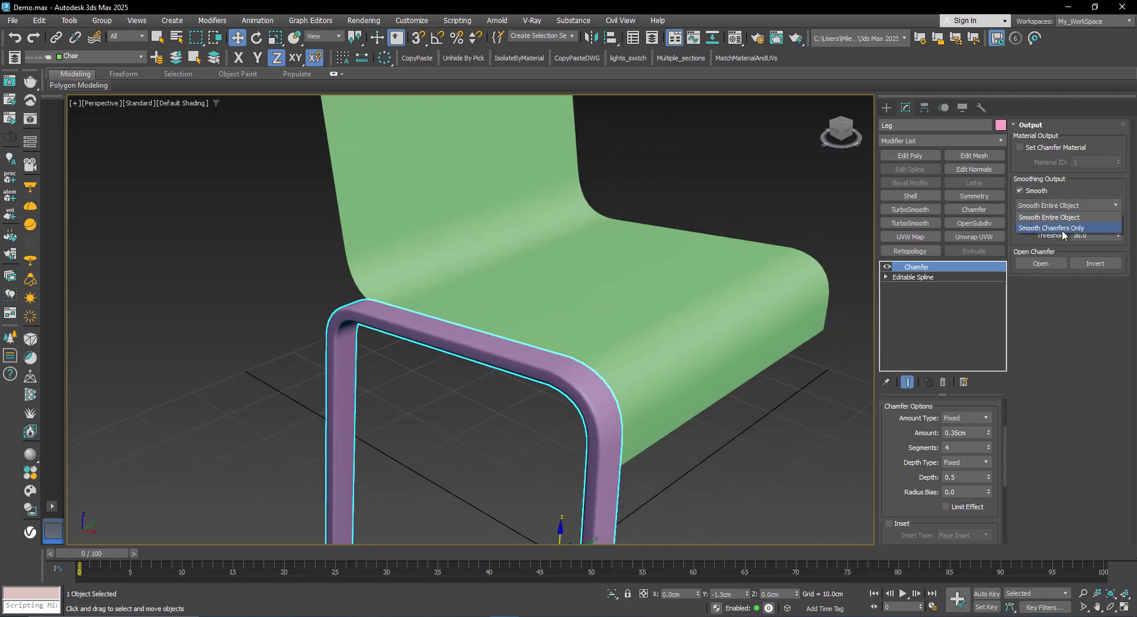
middle_click_drag(667, 387, 607, 403)
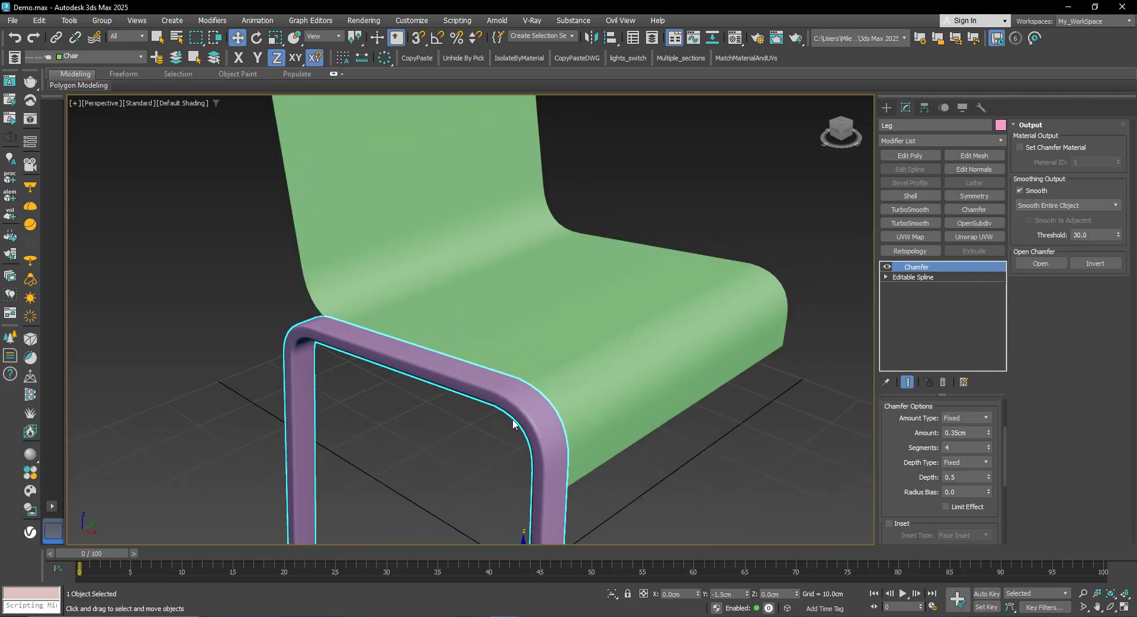
scroll(514, 423, "up", 4)
left_click(1105, 201)
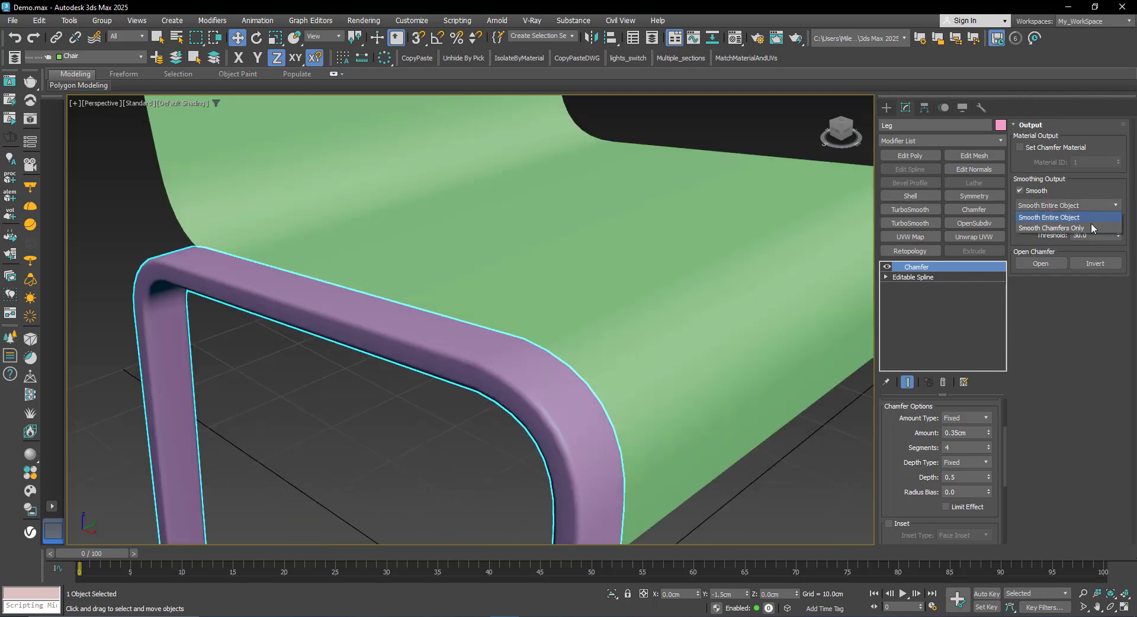
left_click(1089, 223)
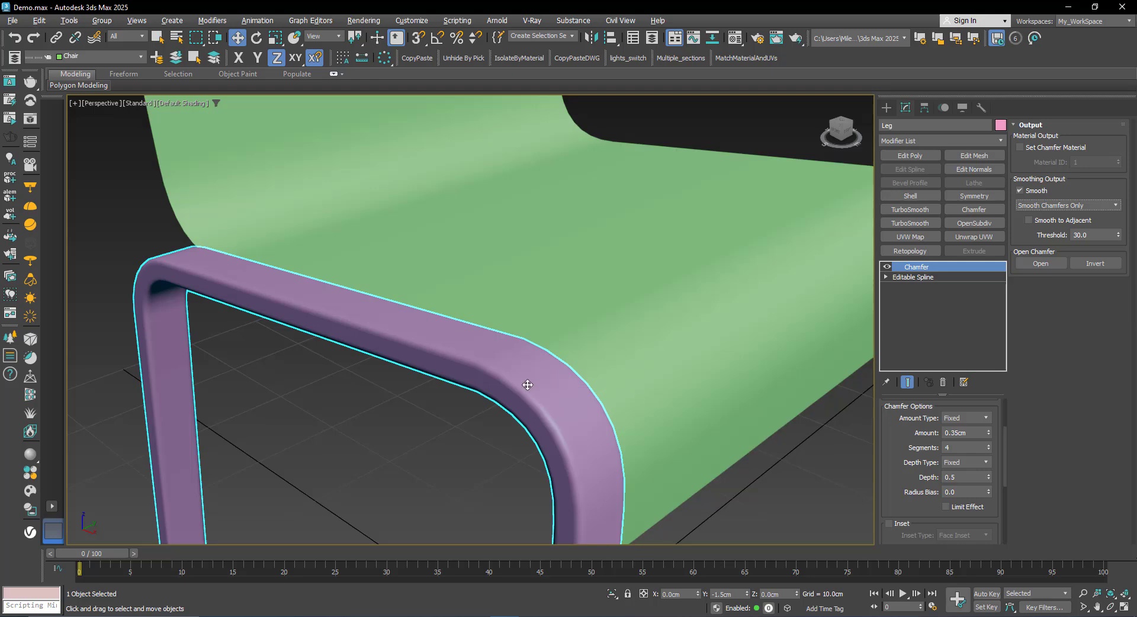
Examine the shading and chamfer edge flow around the leg's front corner, with and without the edge display.
mouse_move(526, 383)
middle_mouse_down("alt")
mouse_move(552, 373)
mouse_move(526, 383)
middle_mouse_up("alt")
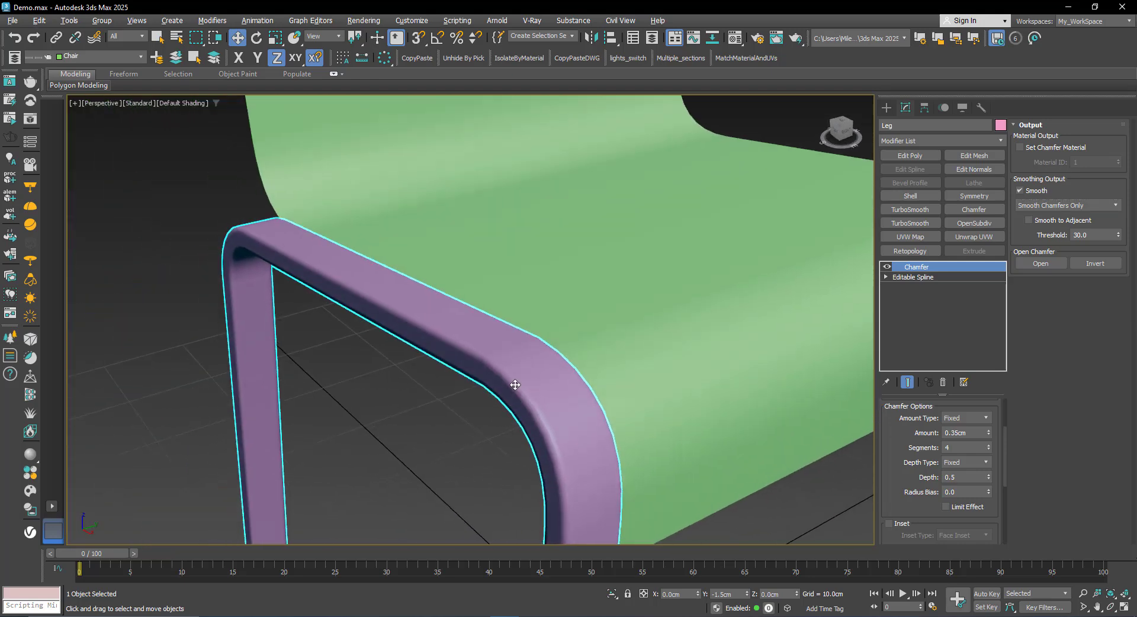
key("F4")
scroll(498, 379, "up", 3)
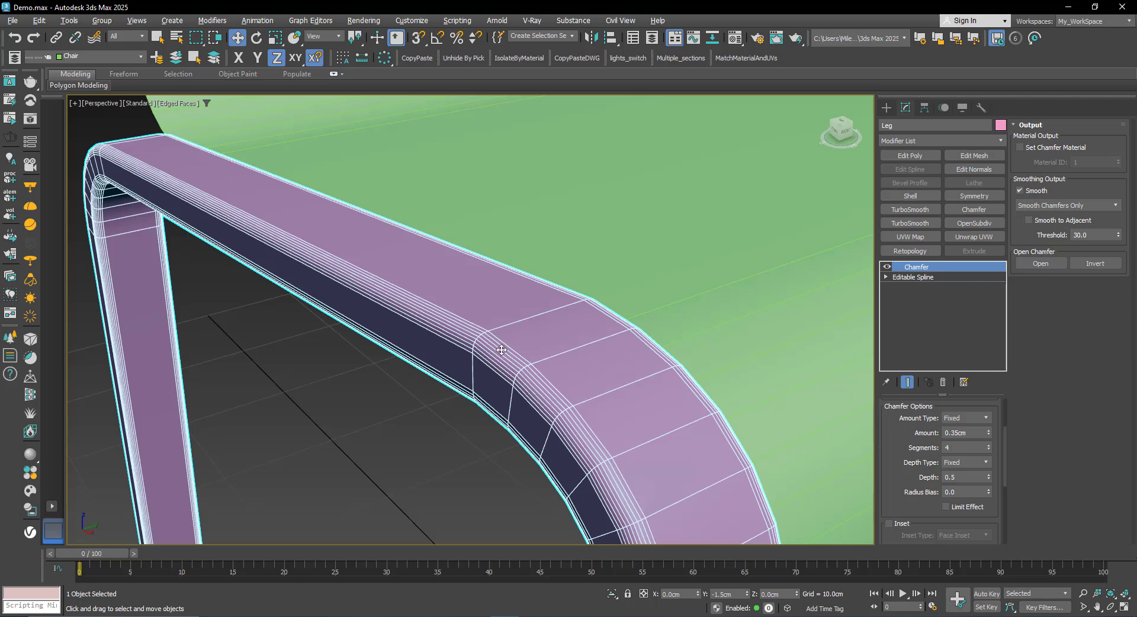
middle_click_drag(502, 365, 511, 358, "alt")
key("q")
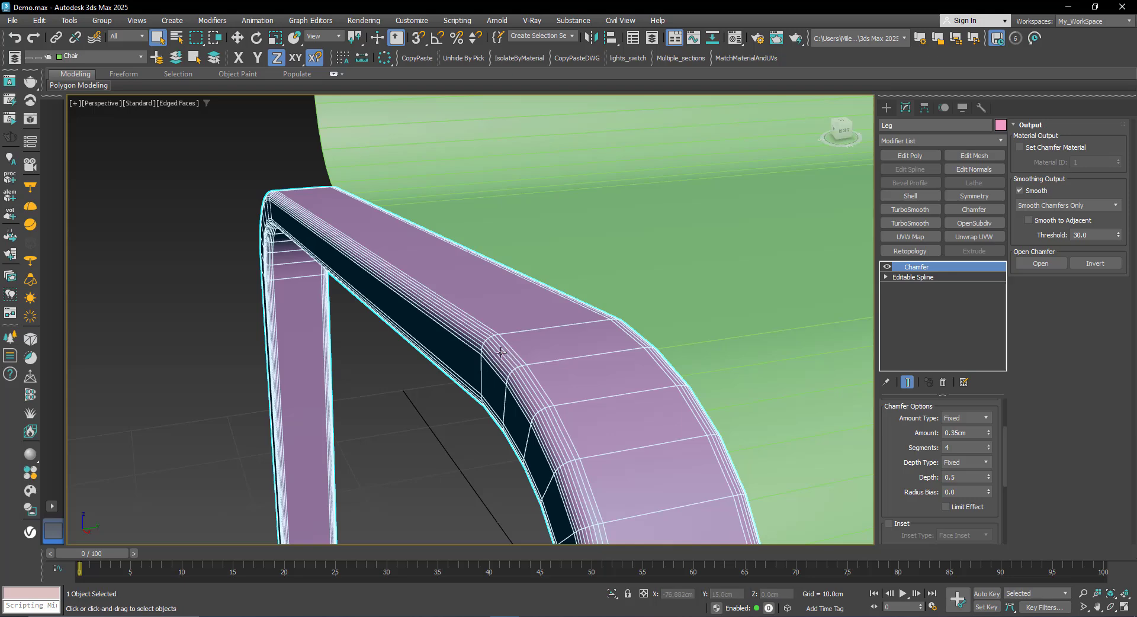
middle_click_drag(505, 362, 503, 333, "alt")
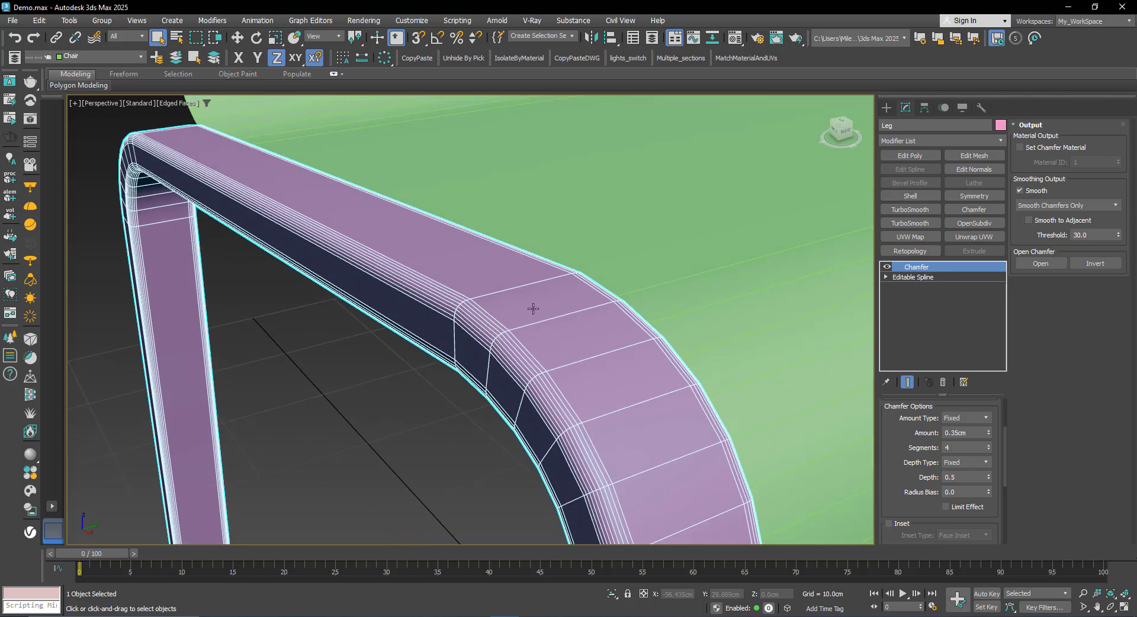
scroll(481, 348, "down", 2)
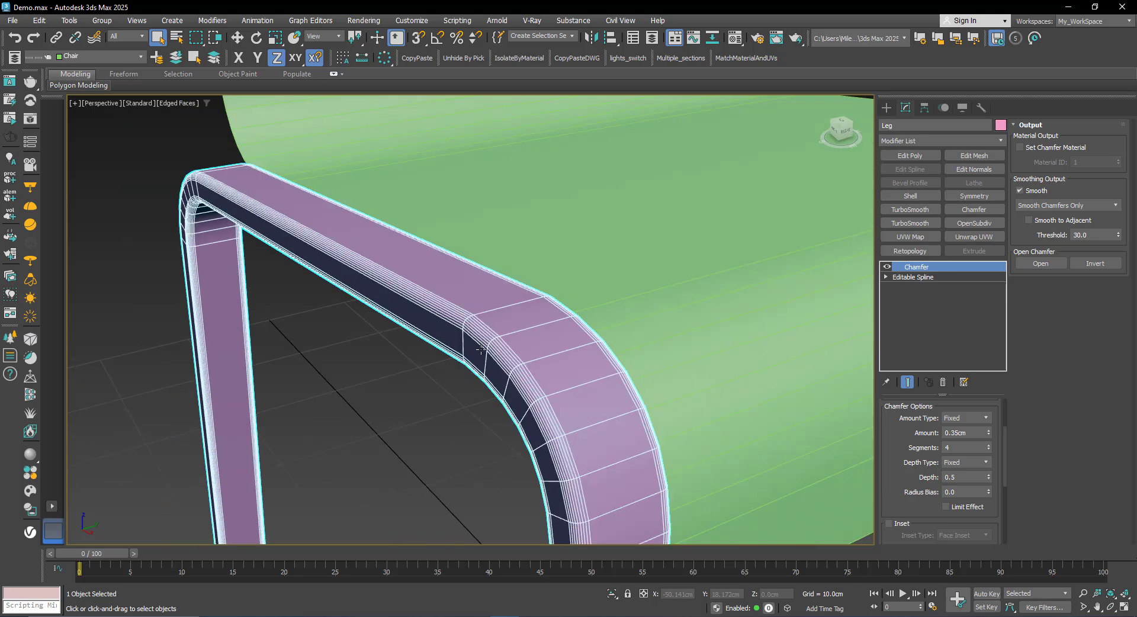
key("F4")
scroll(510, 353, "up", 3)
scroll(515, 354, "down", 2)
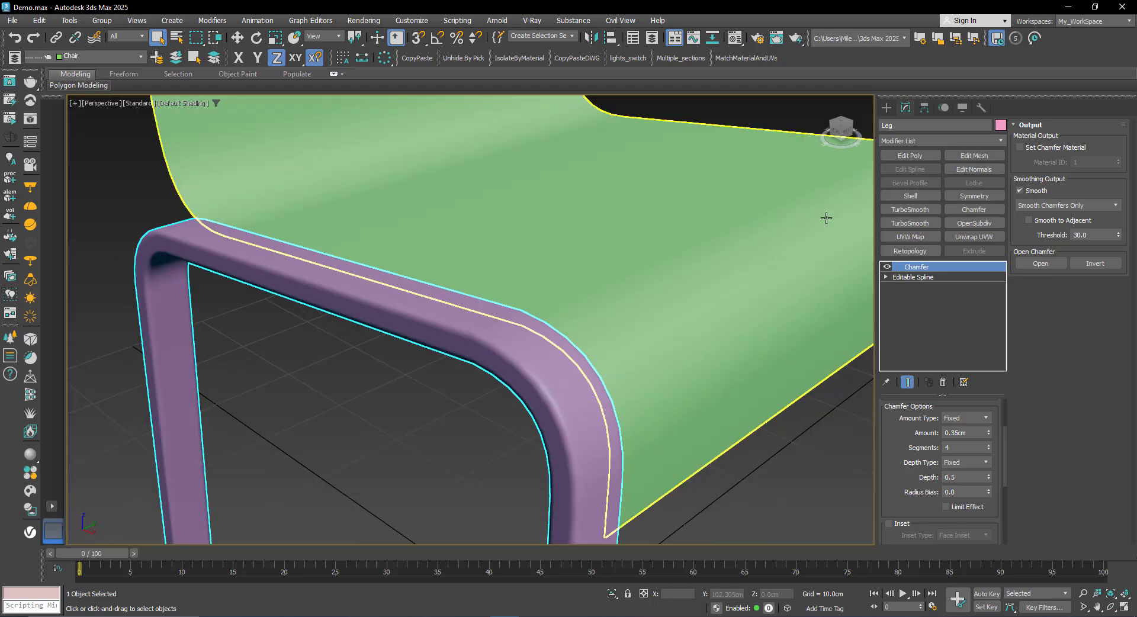
Add an Edit Poly modifier above the leg's Chamfer and enter polygon level with the edges displayed.
left_click(921, 156)
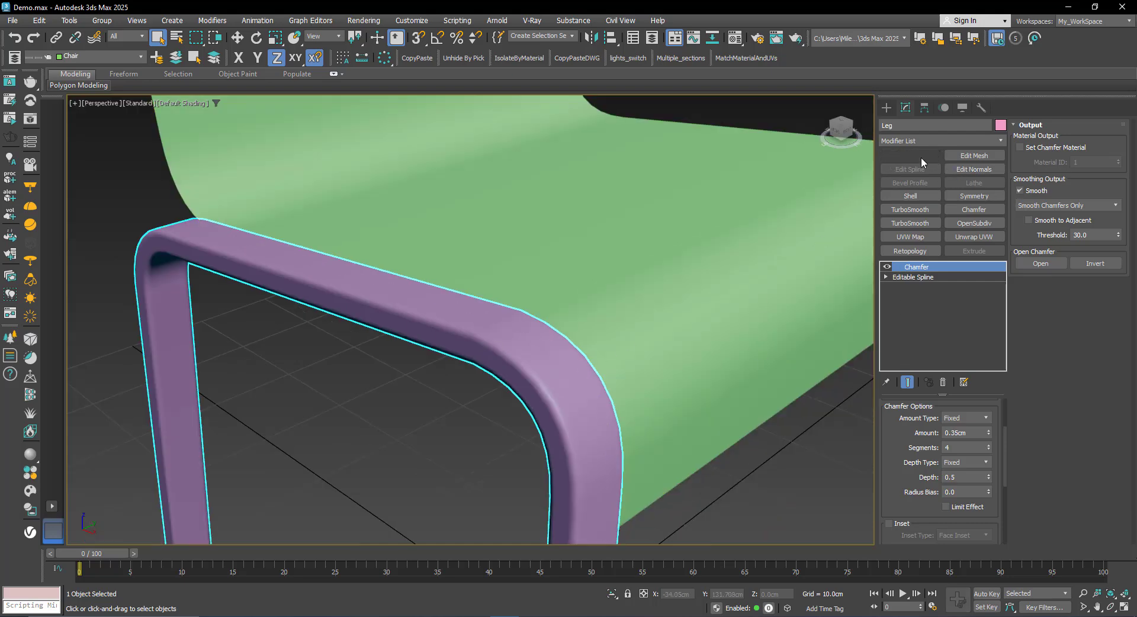
left_click(1081, 139)
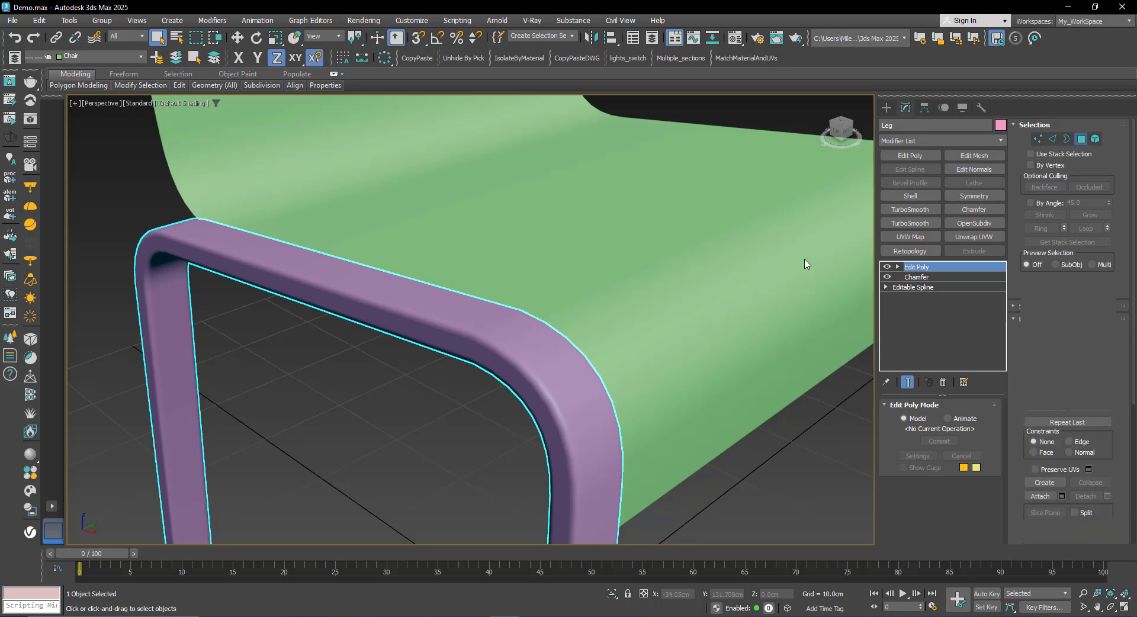
key("F4")
scroll(478, 338, "up", 5)
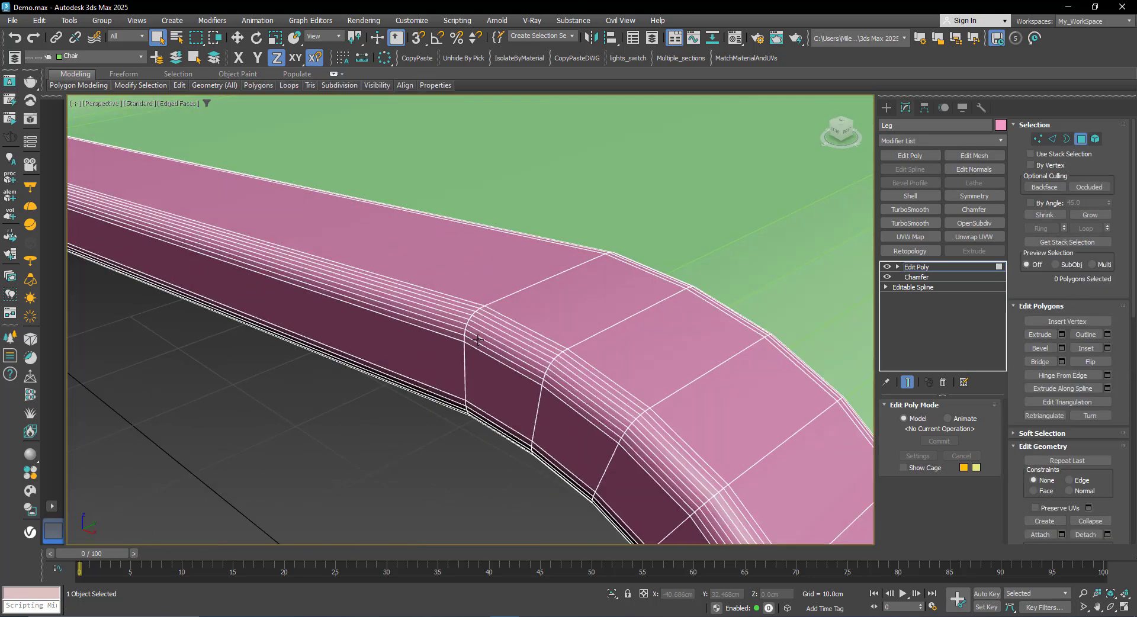
Compare the smoothing groups of the chamfer strips, top face and side face at the leg's front bend.
left_click(502, 359)
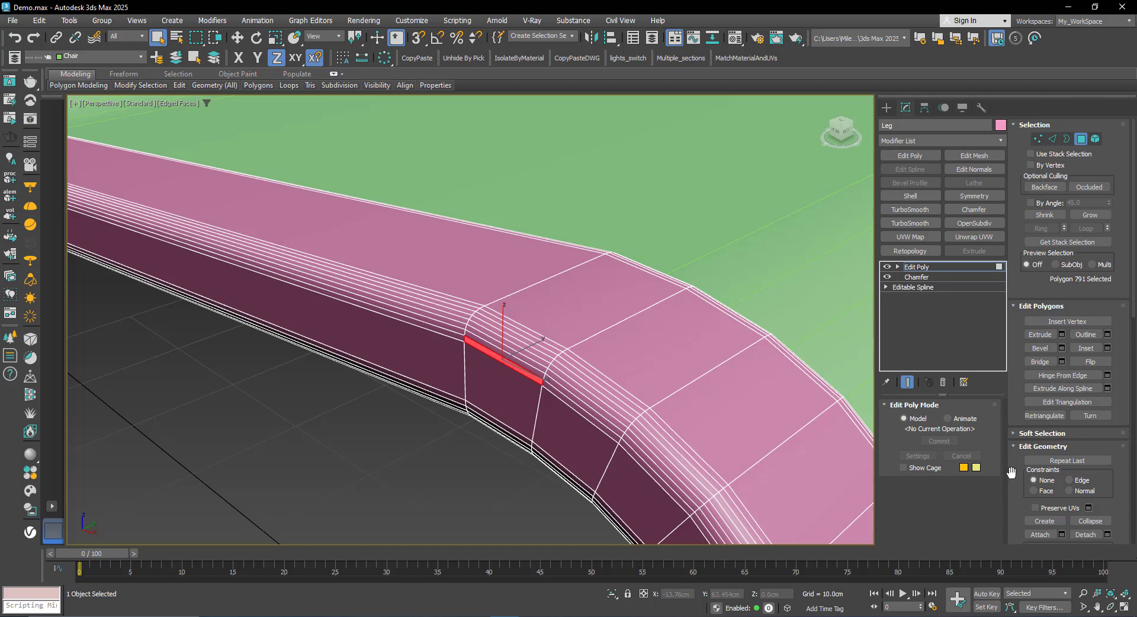
scroll(1031, 435, "down", 5)
scroll(1031, 434, "down", 3)
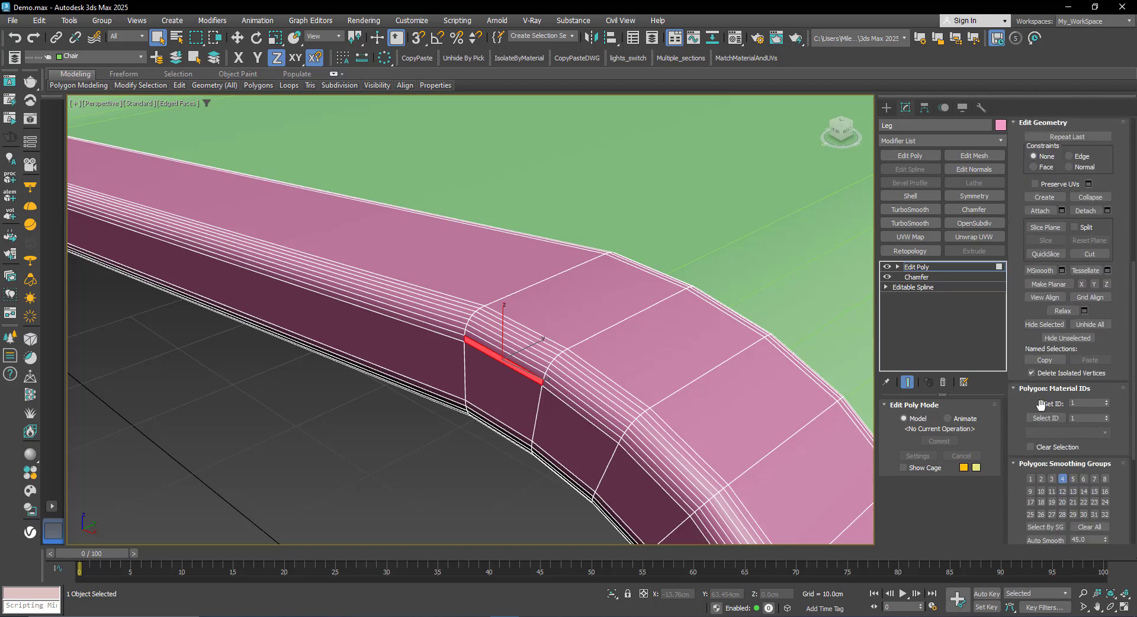
left_click_drag(1018, 456, 1021, 362)
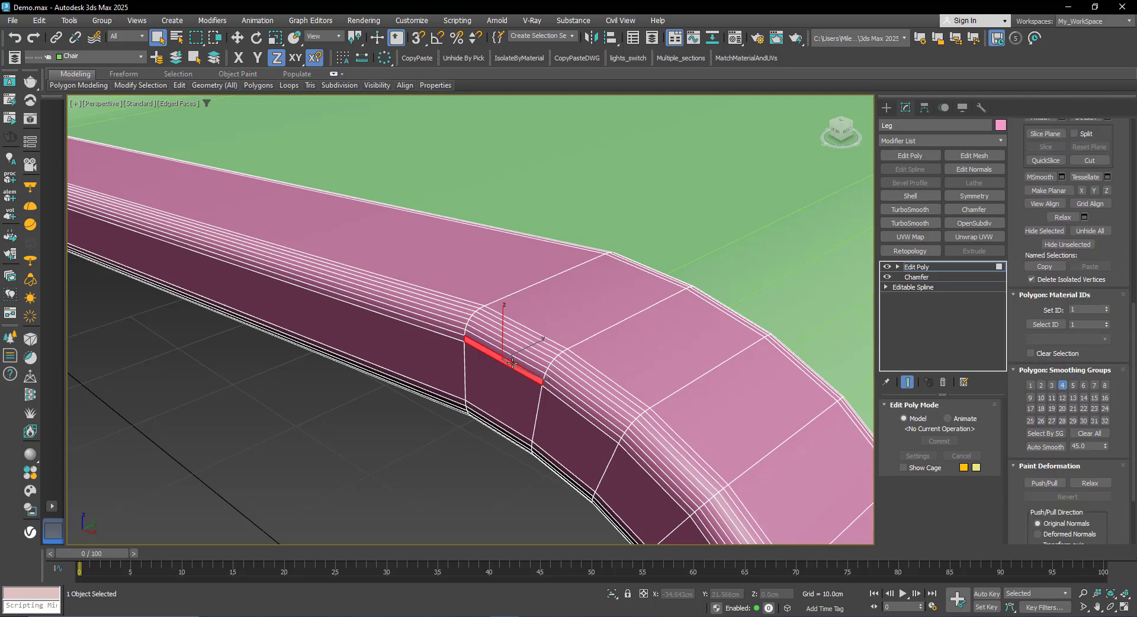
left_click_drag(513, 362, 517, 330)
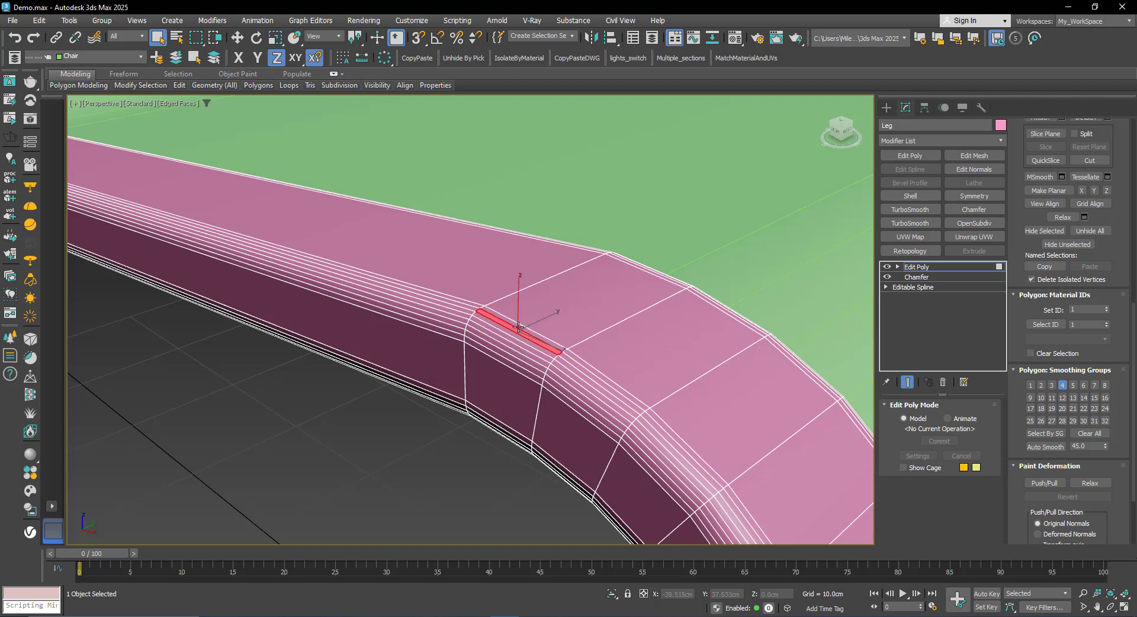
left_click(572, 302)
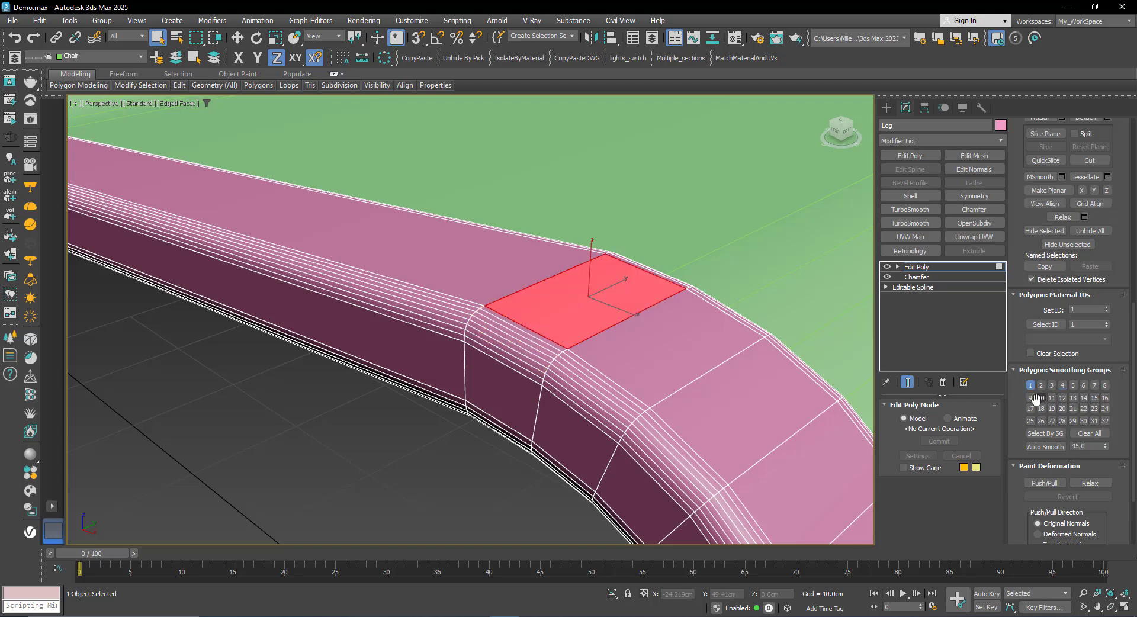
left_click(514, 402)
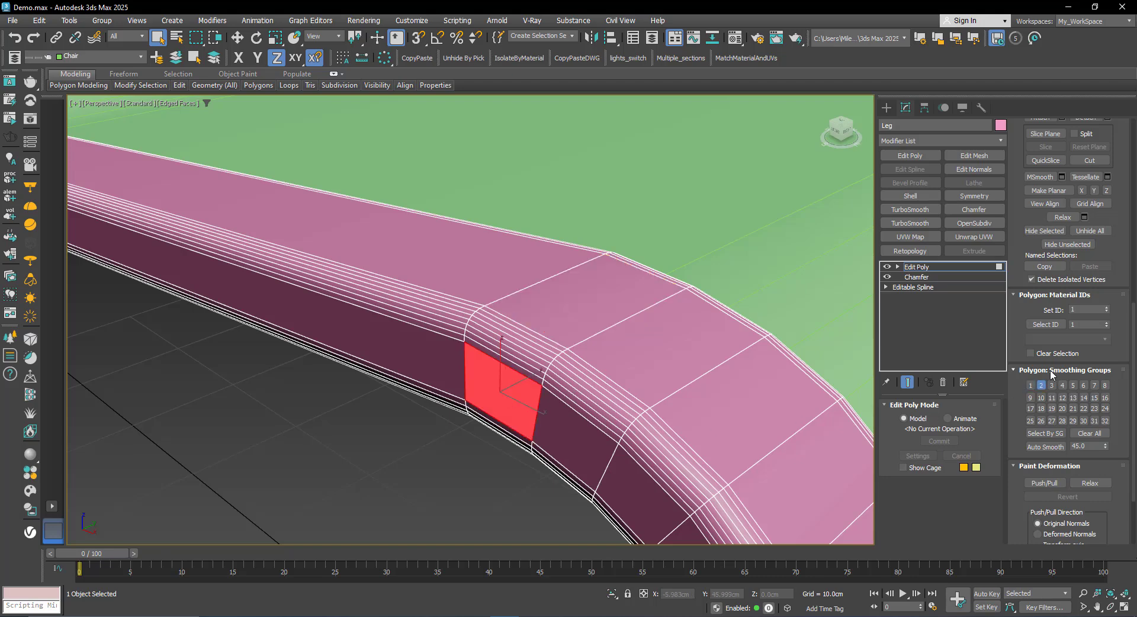
Set the leg Chamfer modifier's smoothing output to Smooth Entire Object.
left_click(915, 267)
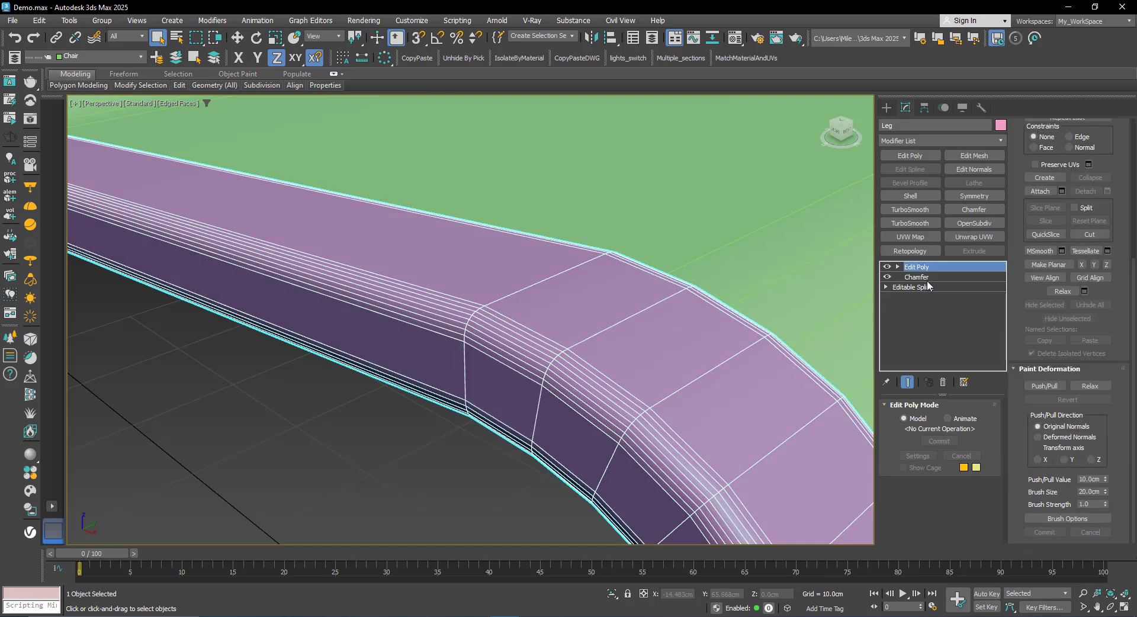
left_click(916, 277)
left_click(1069, 206)
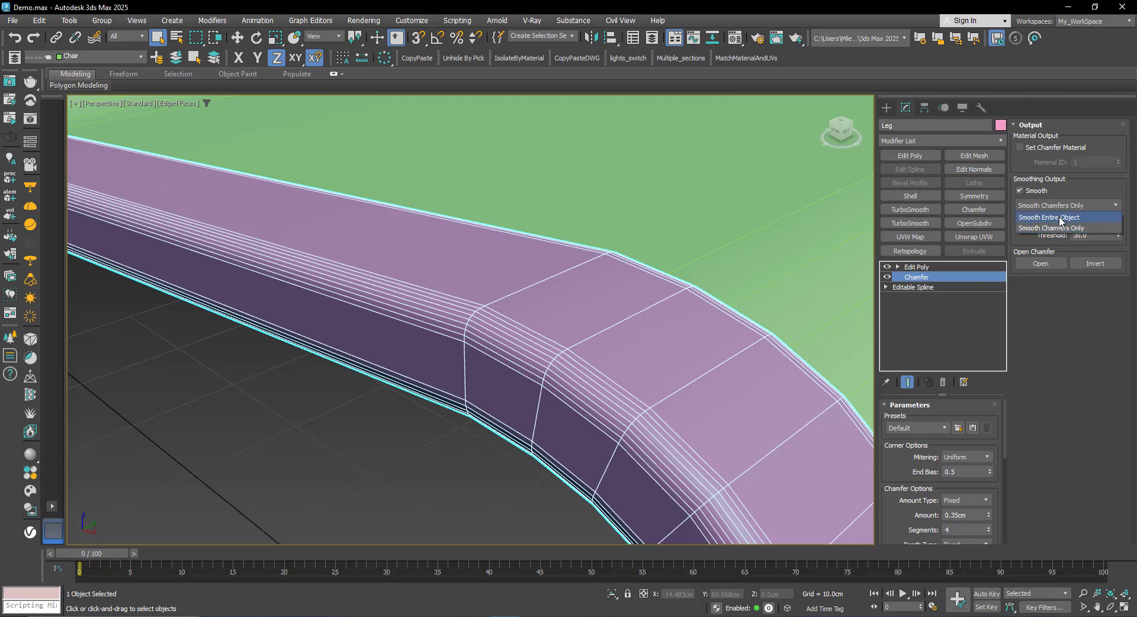
left_click(1060, 217)
Inspect the smoothing groups of the same bend polygons in Edit Poly and toggle group 1 on the top face.
left_click(931, 268)
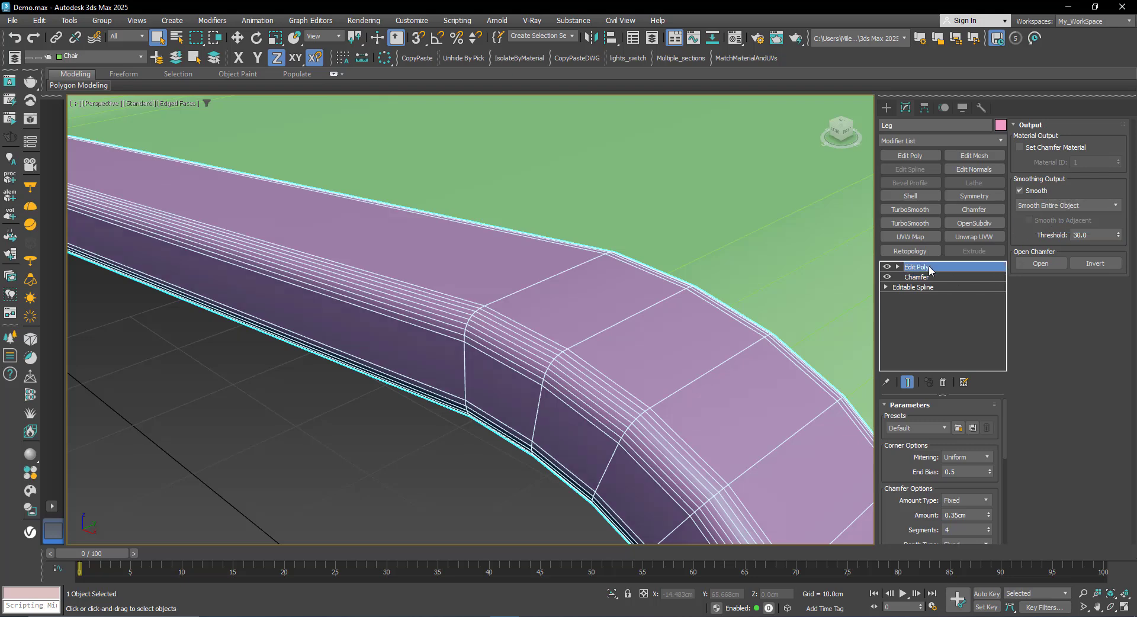
left_click(1082, 139)
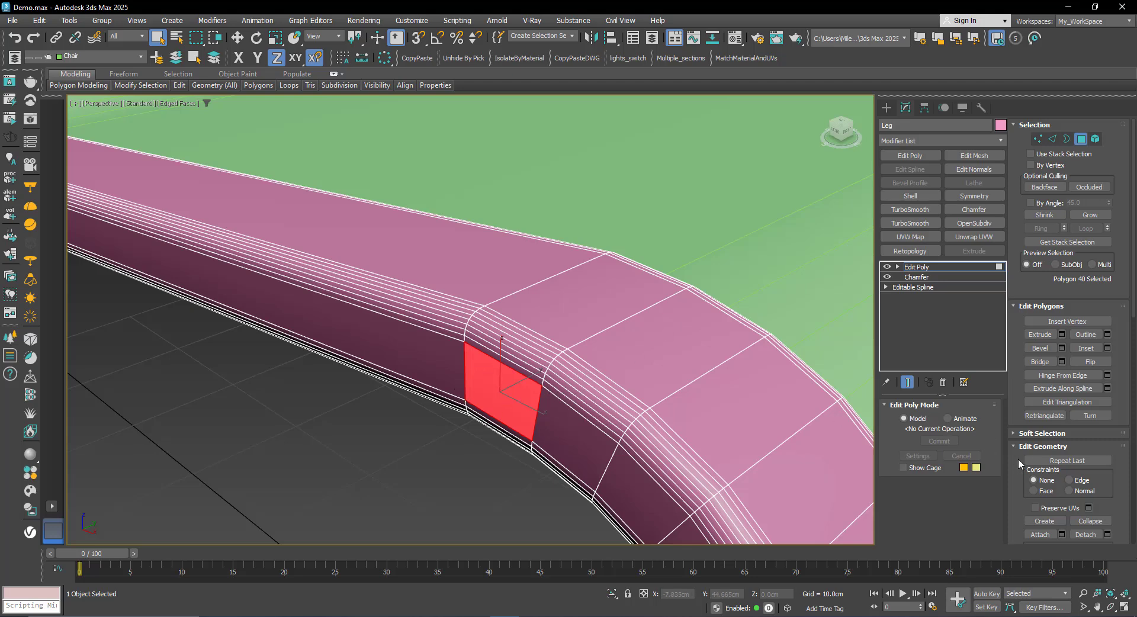
scroll(1020, 472, "down", 10)
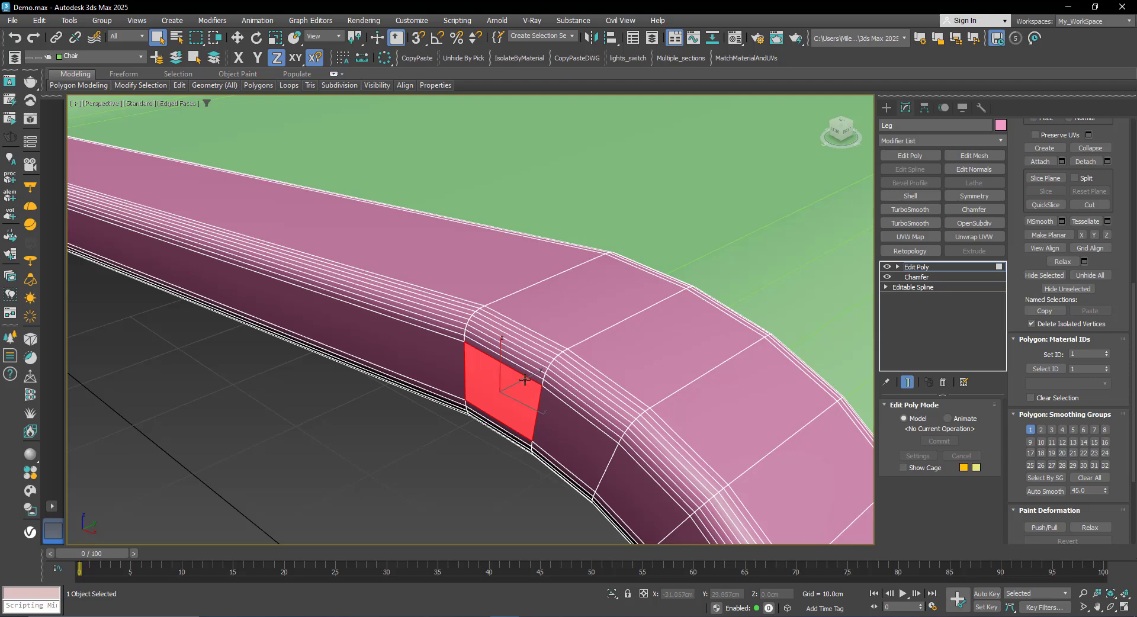
left_click(516, 354)
left_click(520, 346)
left_click(525, 340)
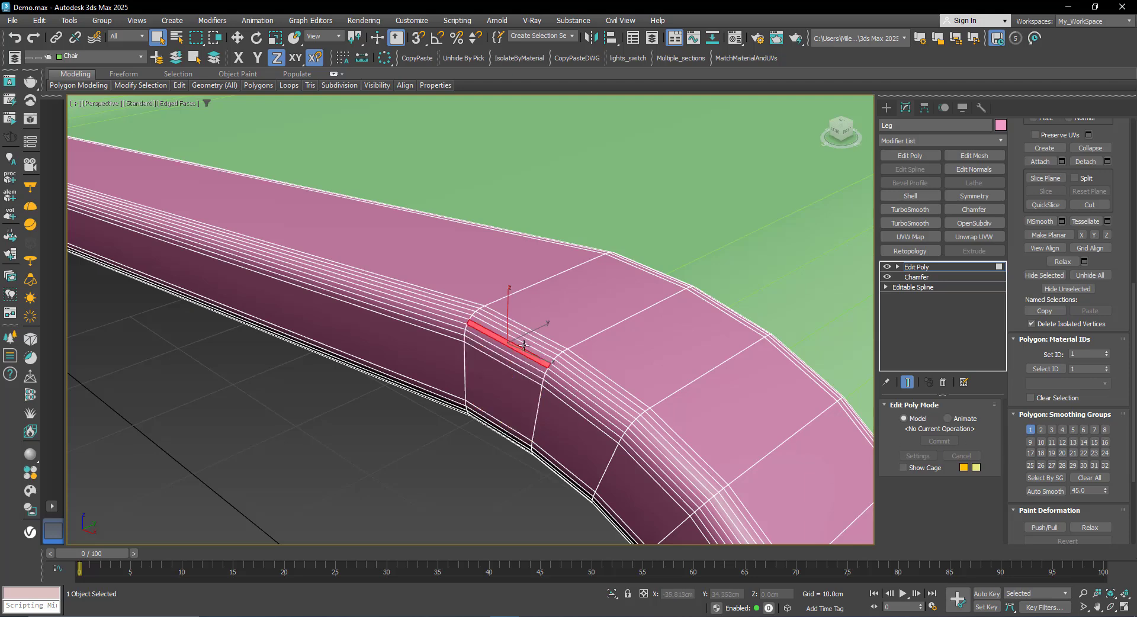
left_click(528, 333)
left_click(554, 310)
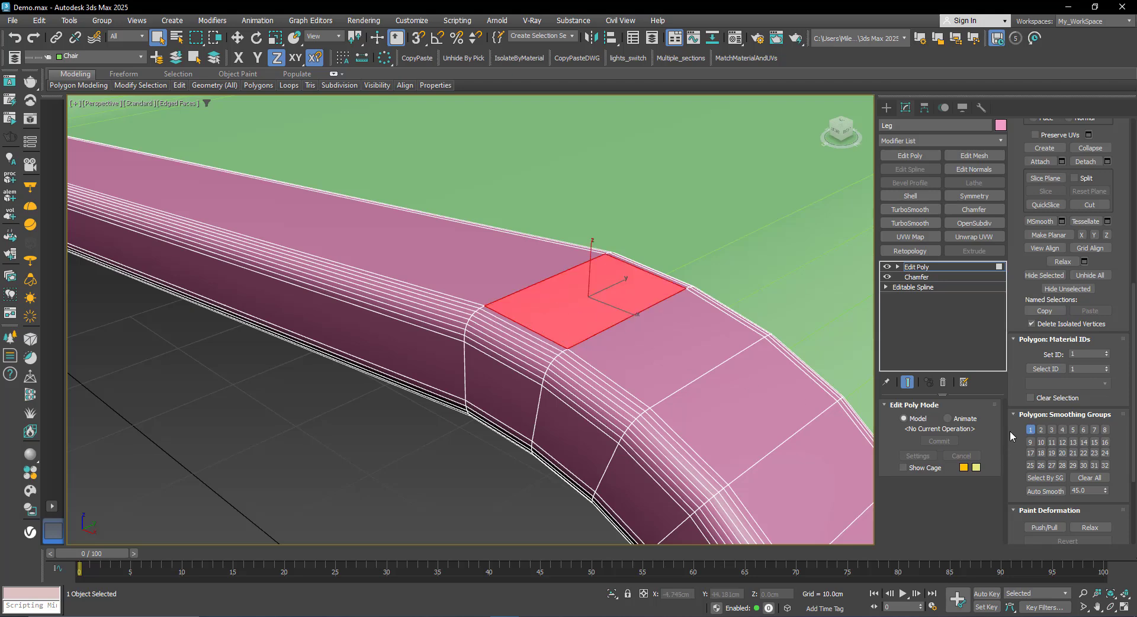
left_click(1030, 429)
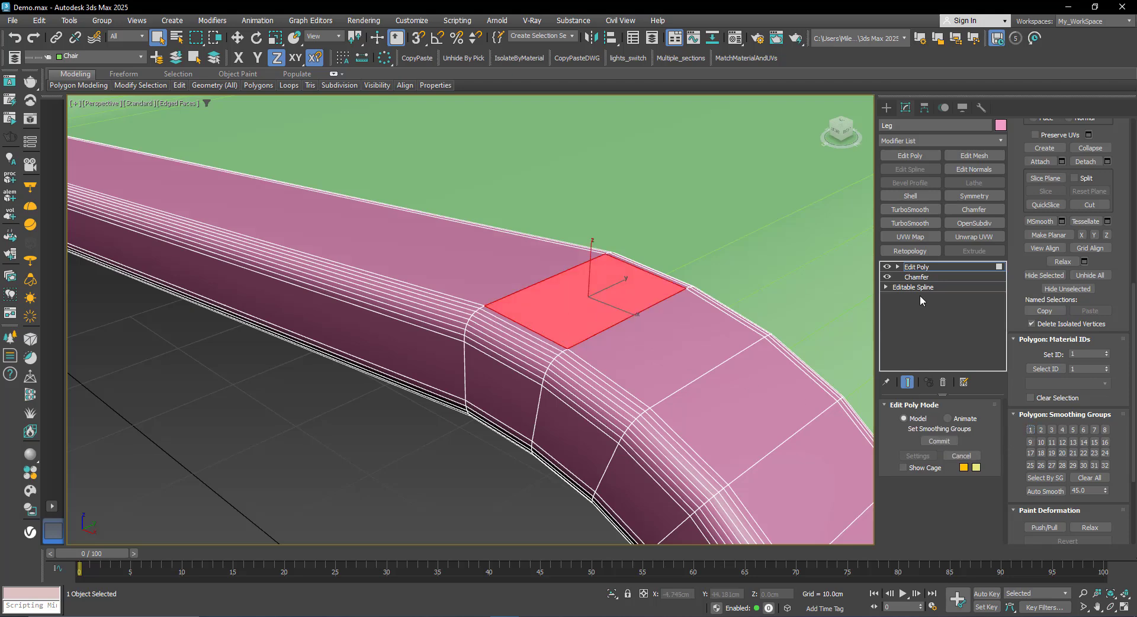
Remove the Edit Poly modifier from the leg and set the Chamfer smoothing output to Smooth Chamfers Only.
left_click(918, 267)
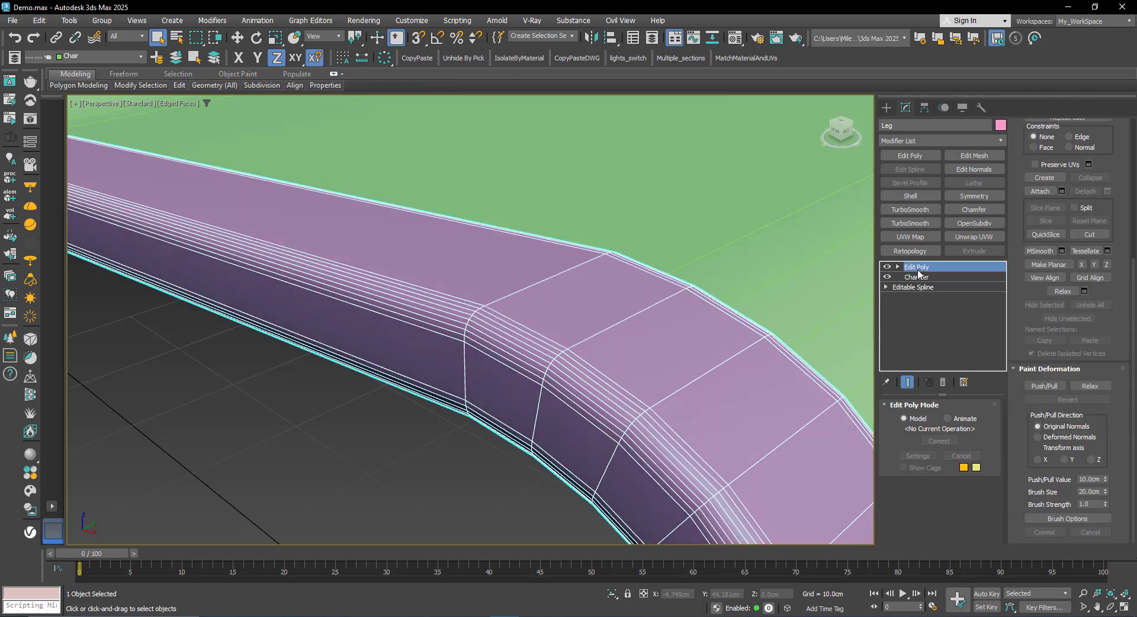
left_click(937, 382)
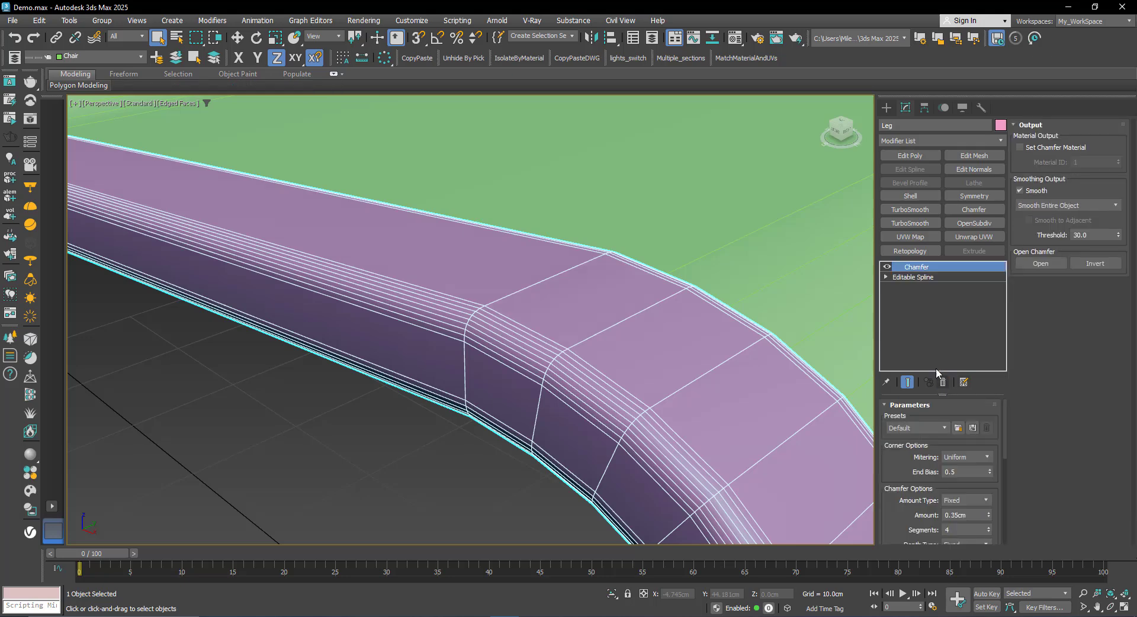
left_click(1066, 205)
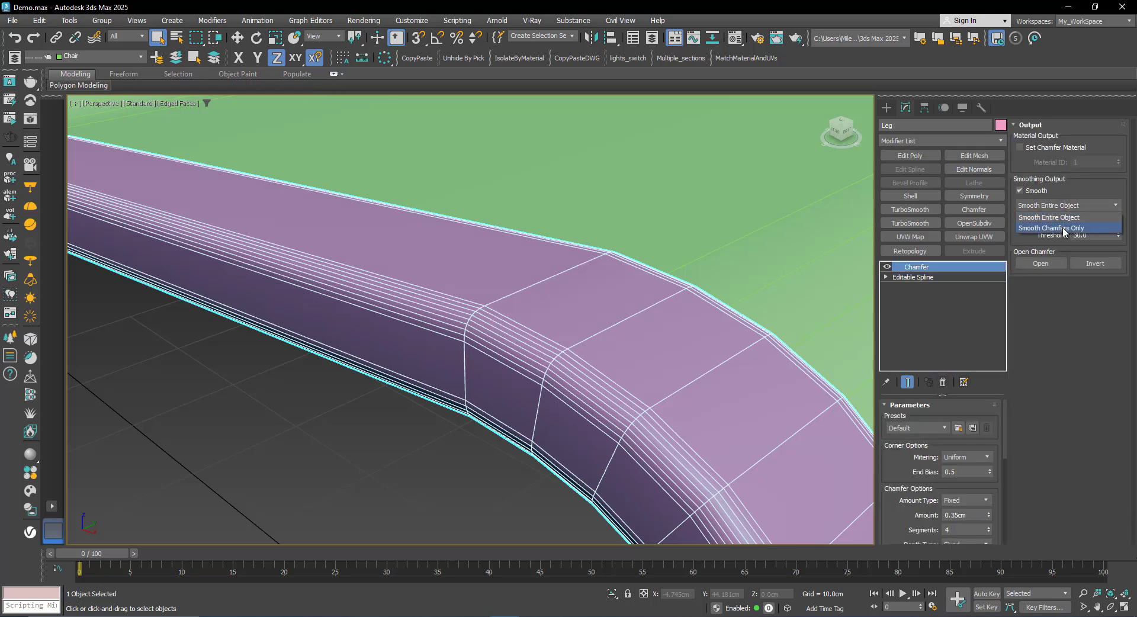
left_click(1062, 228)
Deselect the leg and check its shading without the edge display, both close up and on the whole chair.
left_click(483, 469)
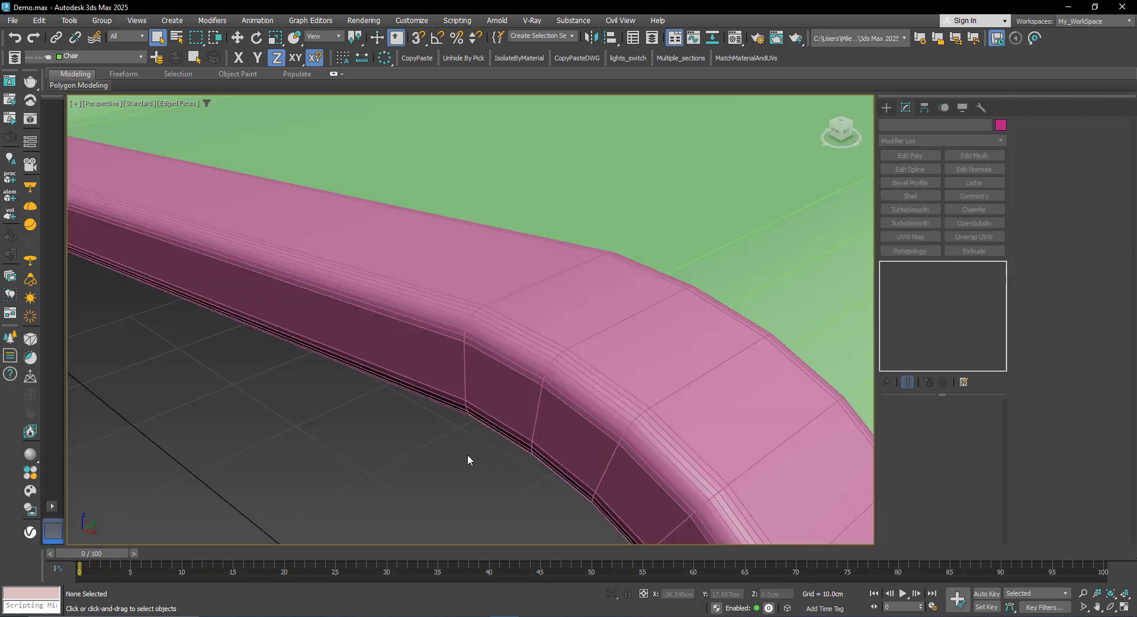
key("F4")
scroll(458, 414, "down", 3)
scroll(456, 405, "down", 2)
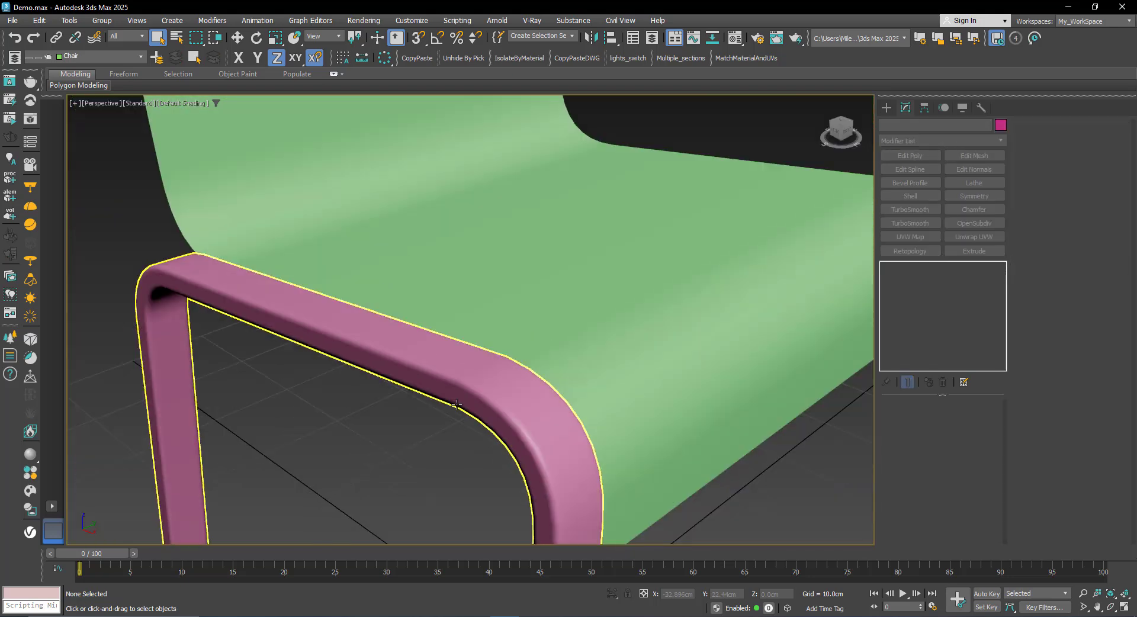
mouse_move(456, 405)
middle_mouse_down("alt")
mouse_move(474, 396)
mouse_move(454, 402)
middle_mouse_up("alt")
scroll(455, 402, "down", 10)
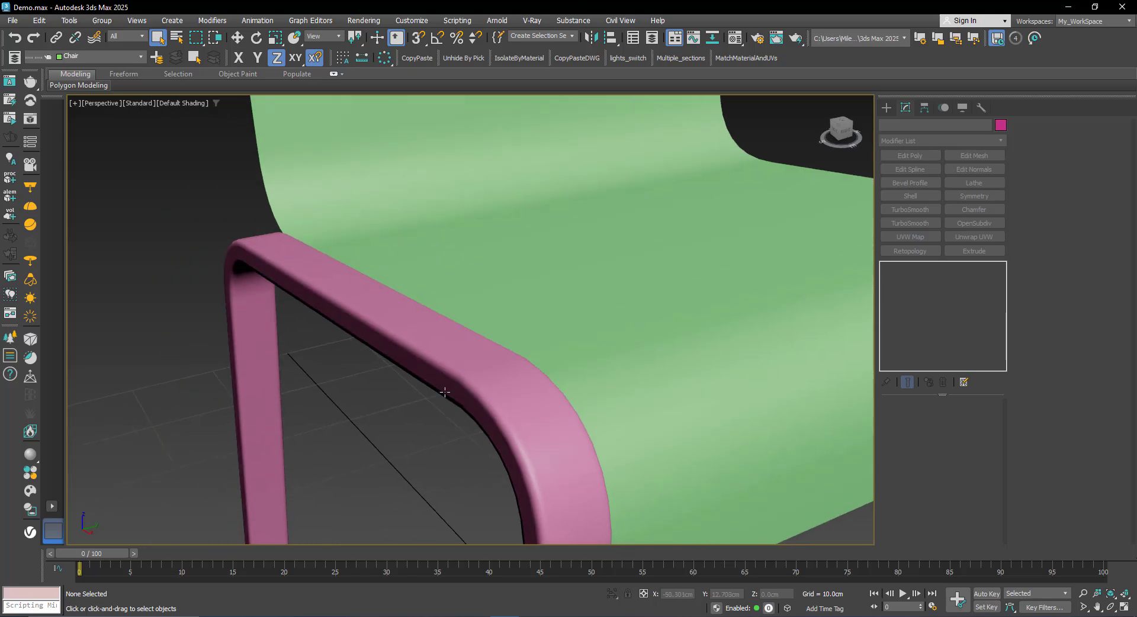
scroll(457, 405, "up", 4)
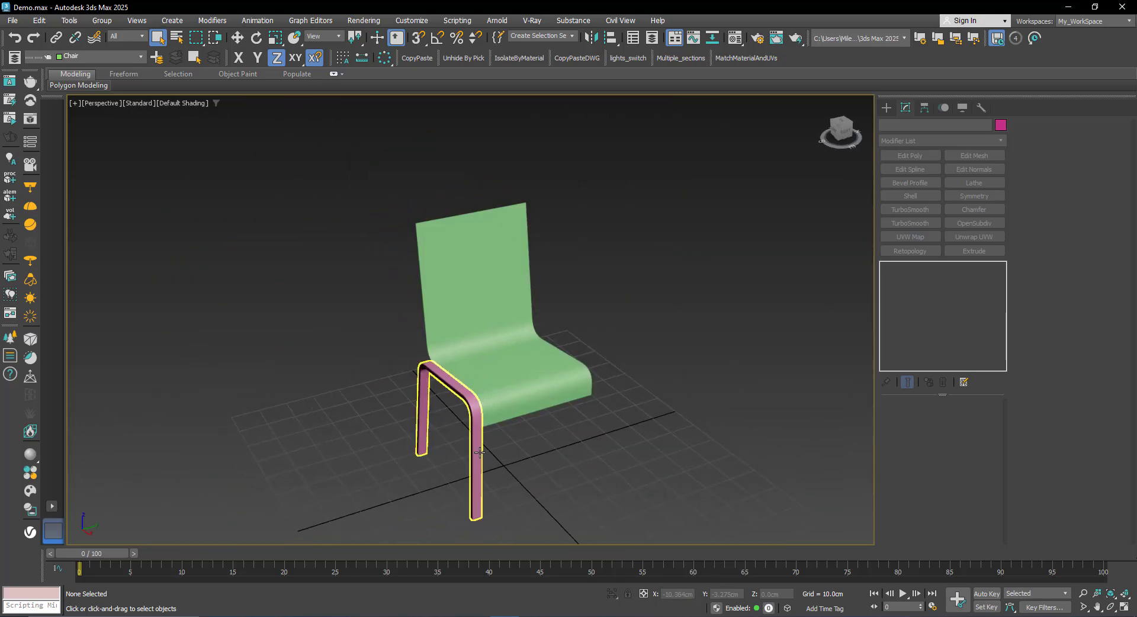
Mirror the leg to the chair's opposite side as a Geometry copy about the Y axis with 0 cm offset.
left_click(479, 453)
mouse_move(477, 426)
middle_mouse_down("alt")
mouse_move(448, 427)
mouse_move(468, 432)
middle_mouse_up("alt")
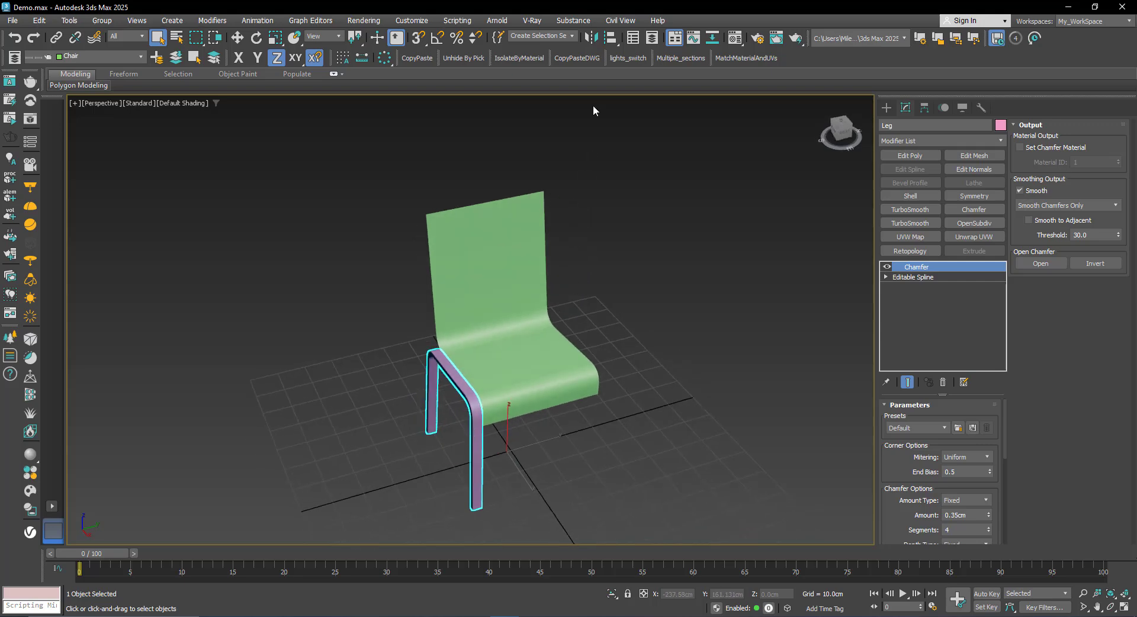
left_click(592, 38)
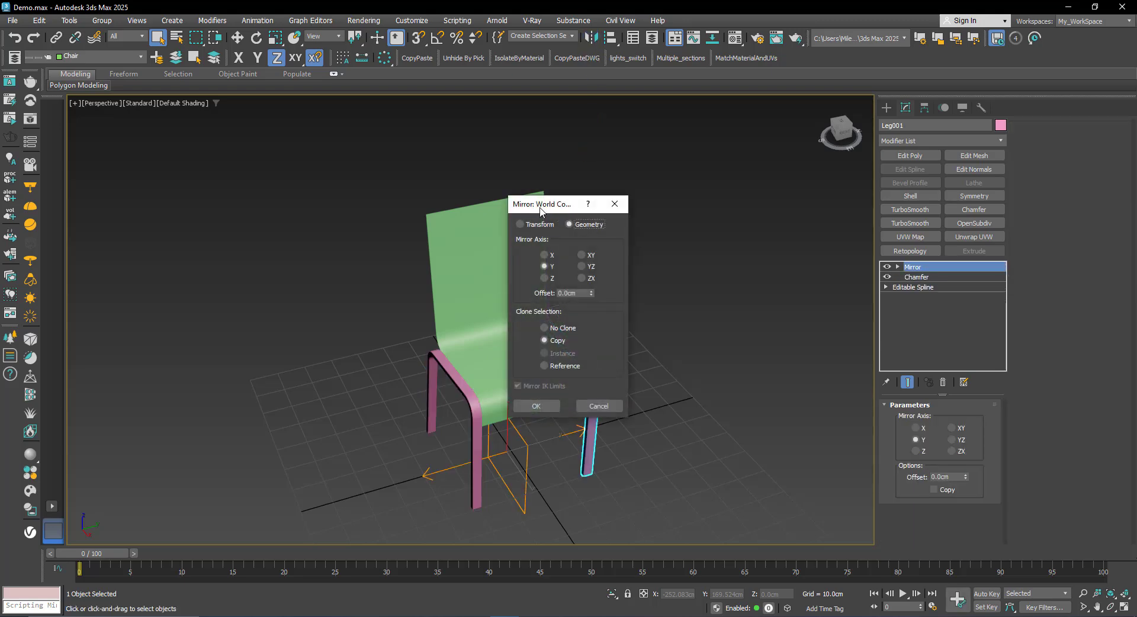
left_click_drag(541, 210, 269, 200)
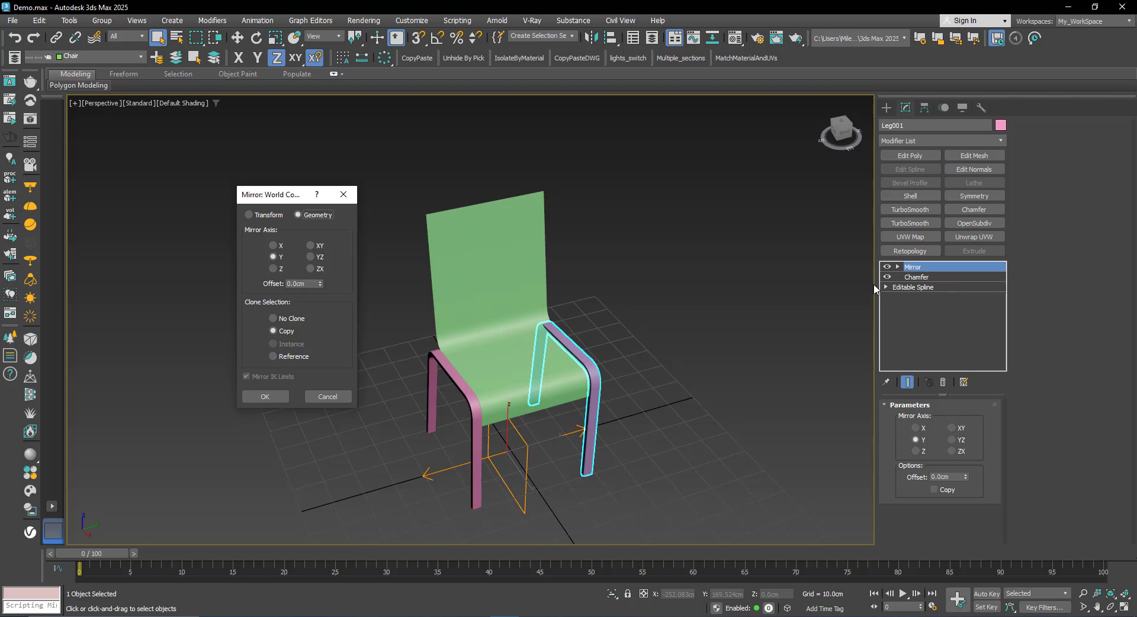
left_click(266, 396)
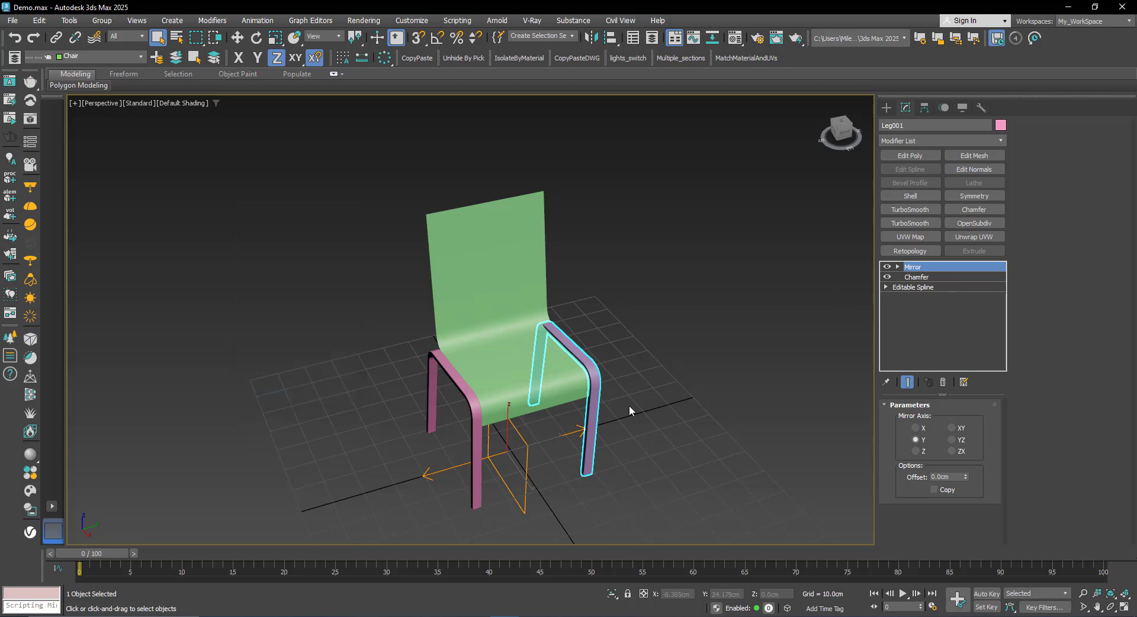
Examine the copied leg from several angles with the Mirror modifier switched off and on.
left_click(887, 267)
left_click(887, 267)
middle_click_drag(568, 355, 512, 389, "alt")
scroll(512, 392, "up", 3)
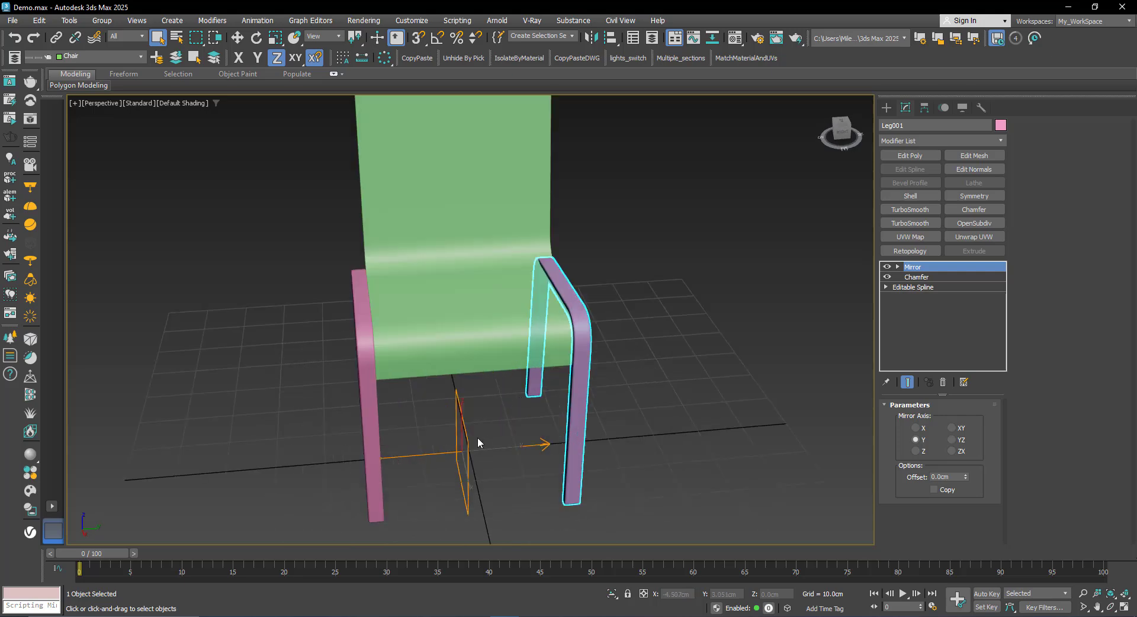
middle_click_drag(478, 438, 667, 434, "alt")
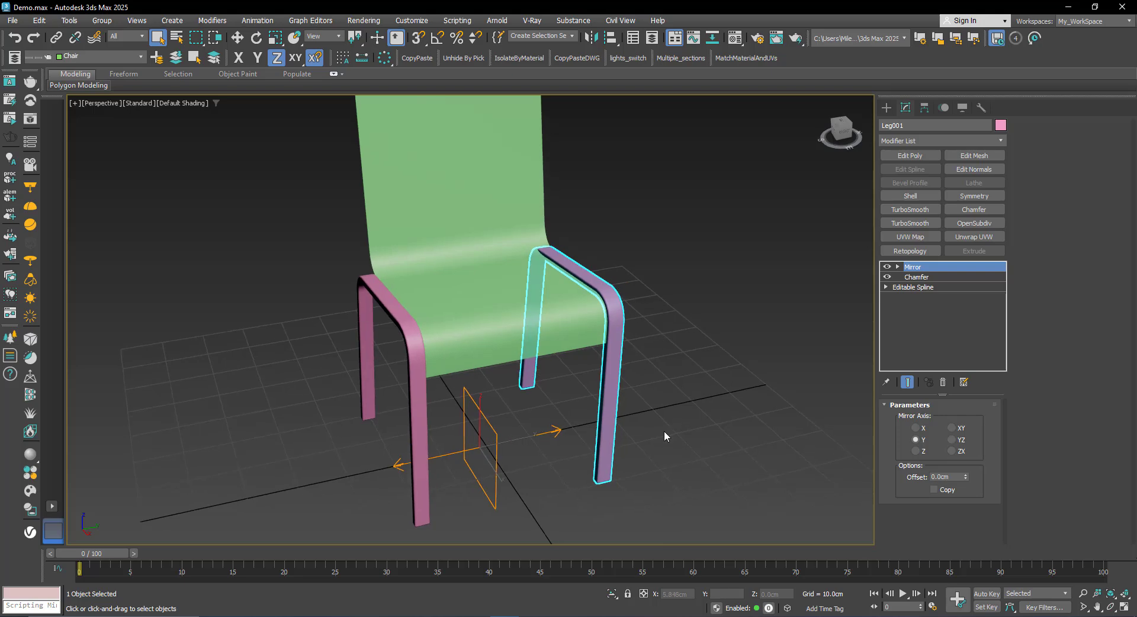
Set the Mirror Center of the mirrored leg to absolute world Y 0 cm, so the leg lines up with the seat's far side.
left_click(897, 267)
left_click(916, 278)
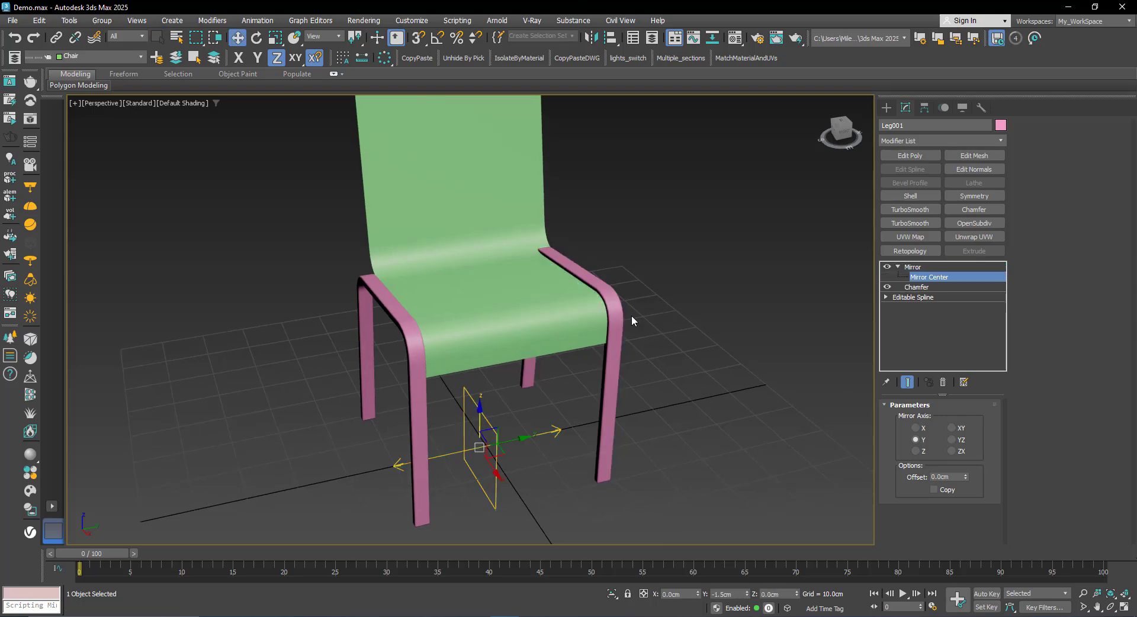
scroll(569, 341, "up", 5)
key("F3")
key("shift+z")
key("shift+z")
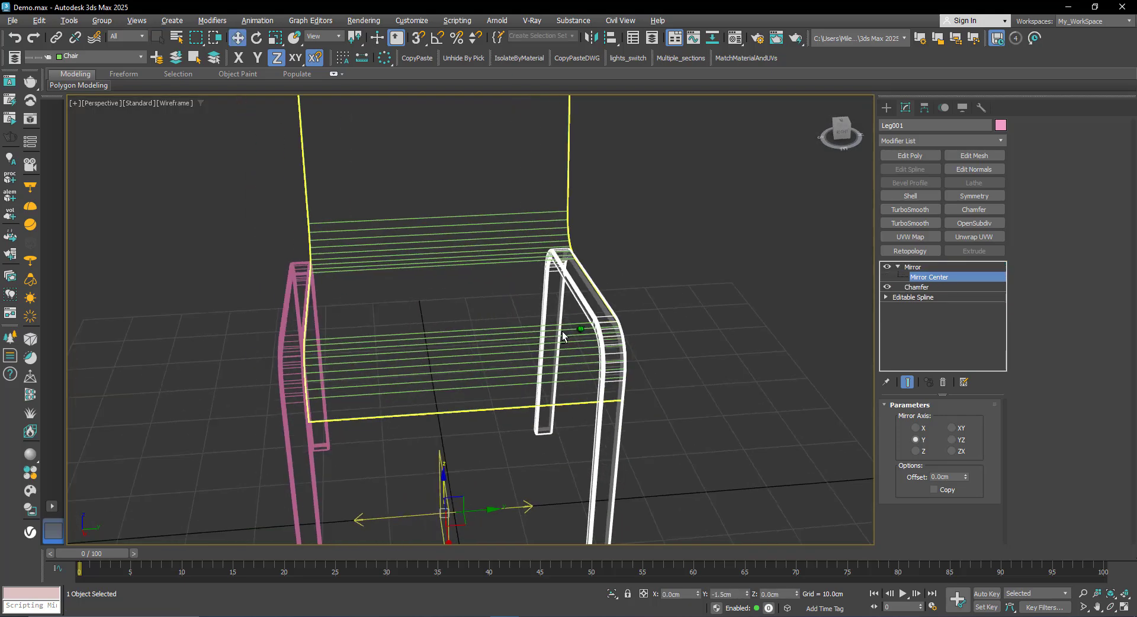
key("F3")
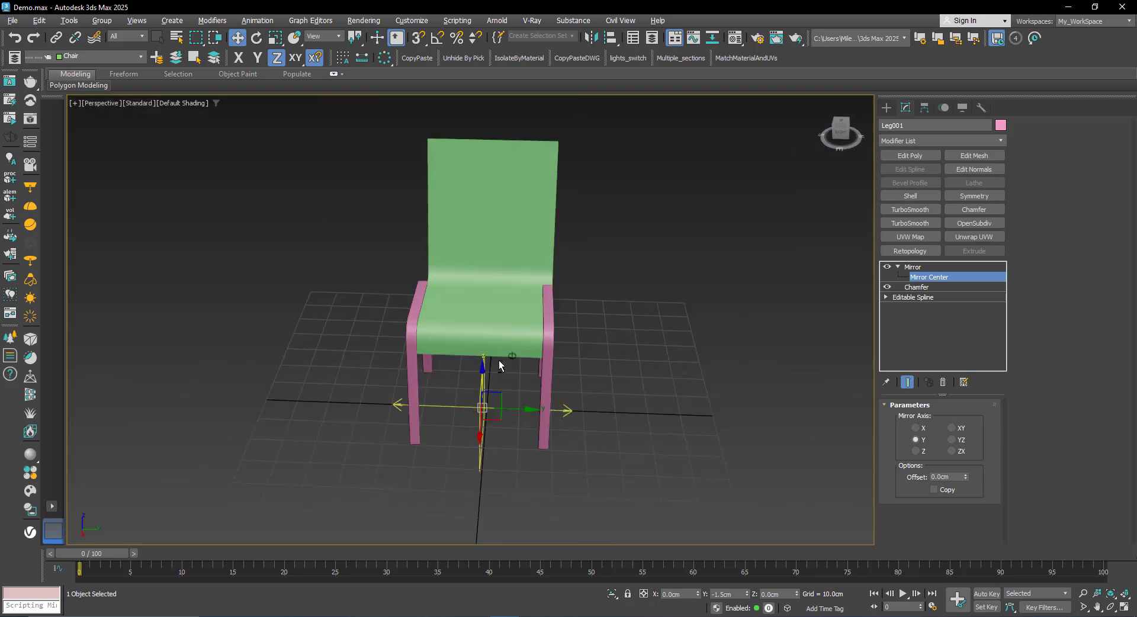
scroll(481, 425, "up", 4)
middle_click_drag(481, 425, 480, 390, "alt")
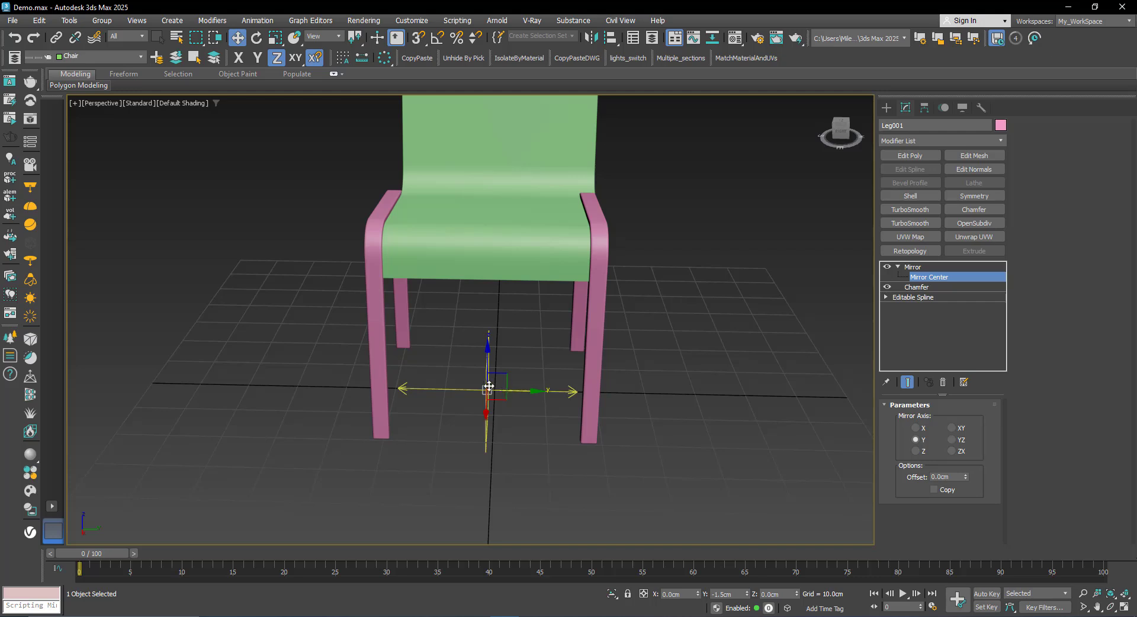
right_click(237, 38)
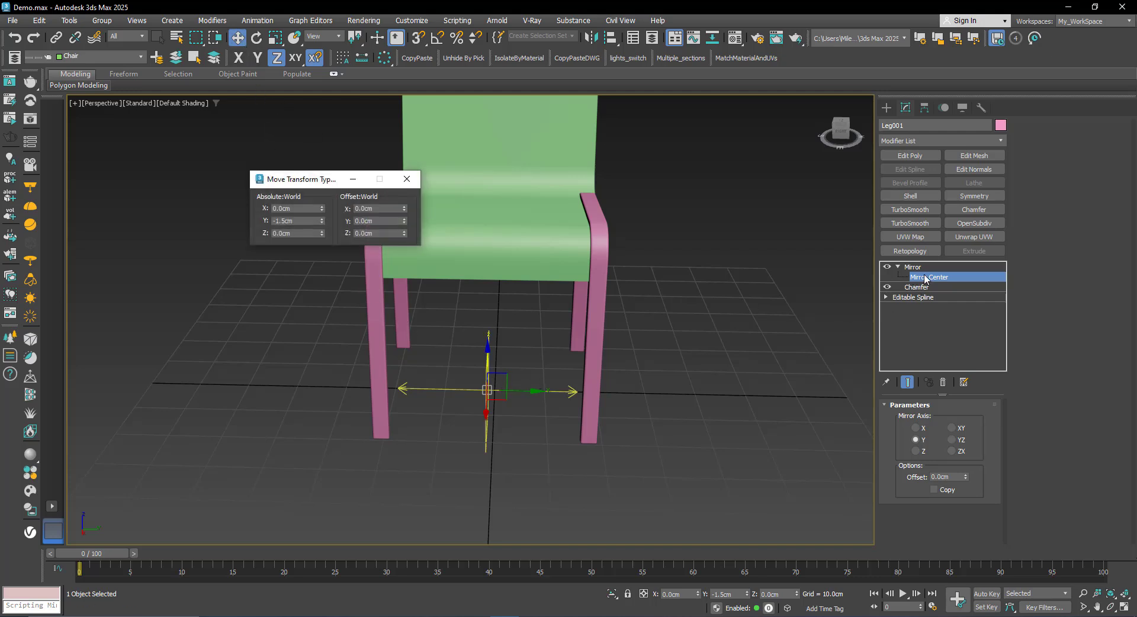
right_click(323, 222)
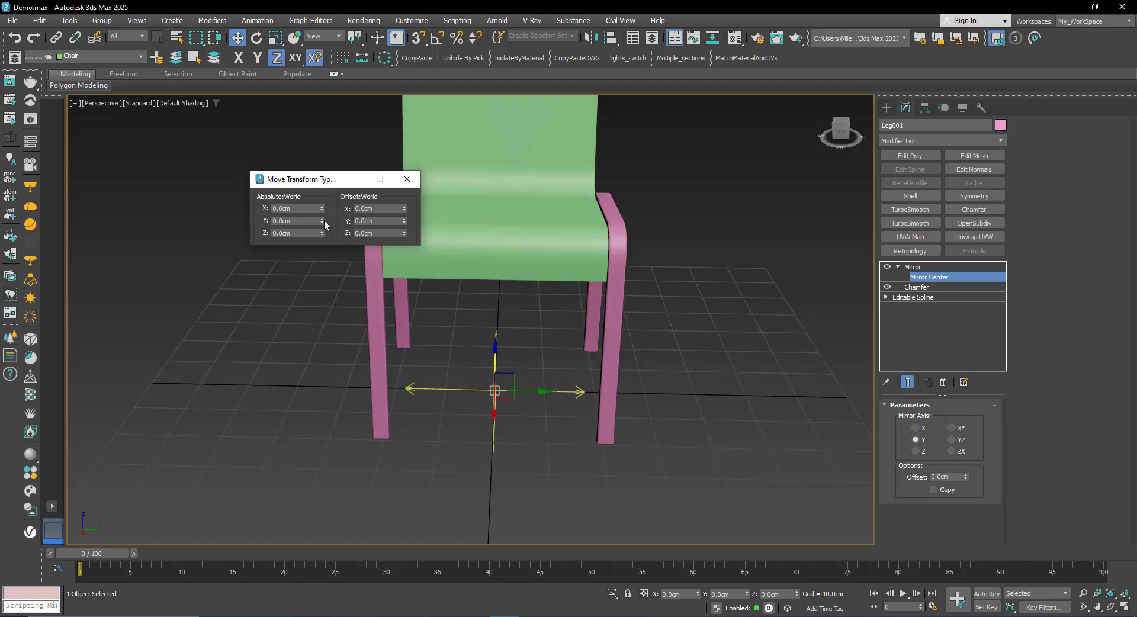
left_click(406, 179)
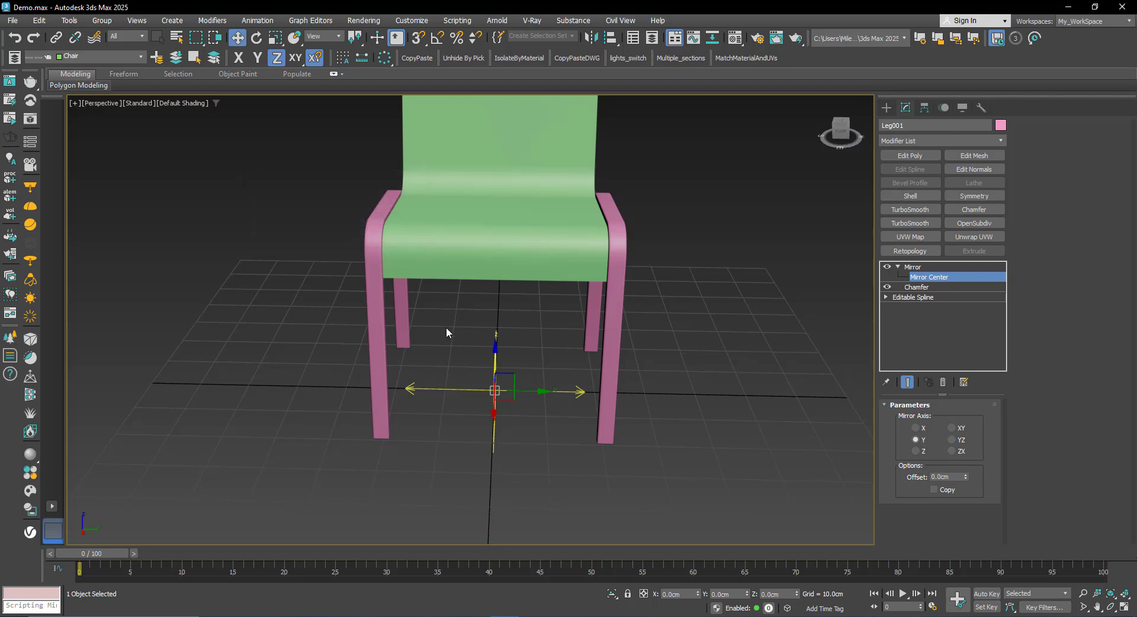
Leave the Mirror Center sub-object level and deselect the leg.
scroll(446, 327, "down", 4)
middle_click_drag(471, 306, 473, 342, "alt")
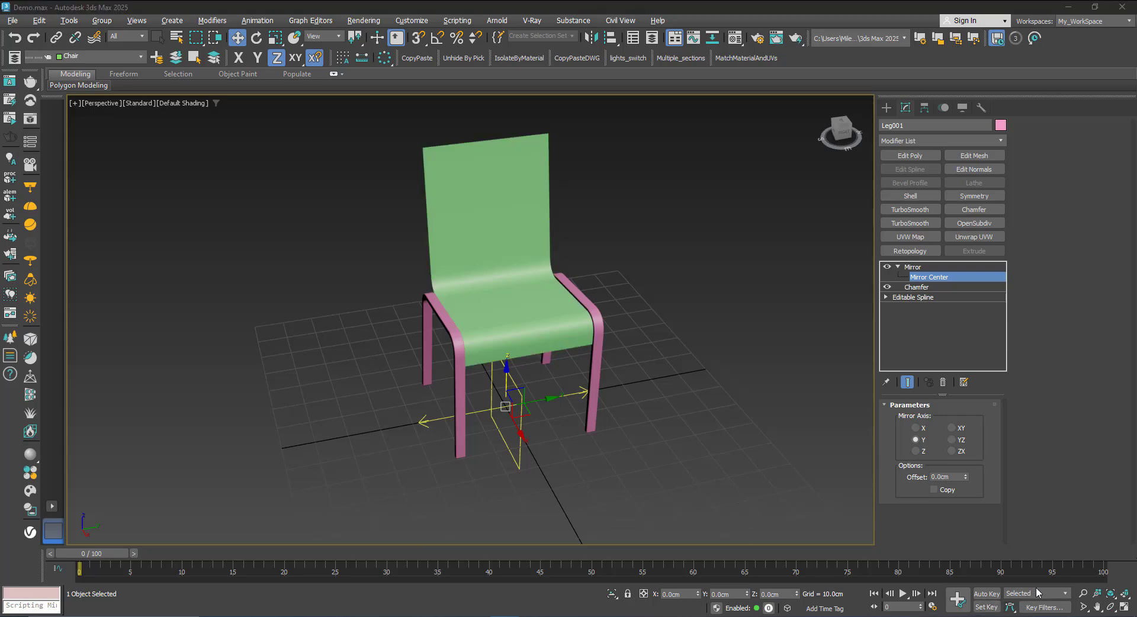
middle_click_drag(510, 317, 575, 388)
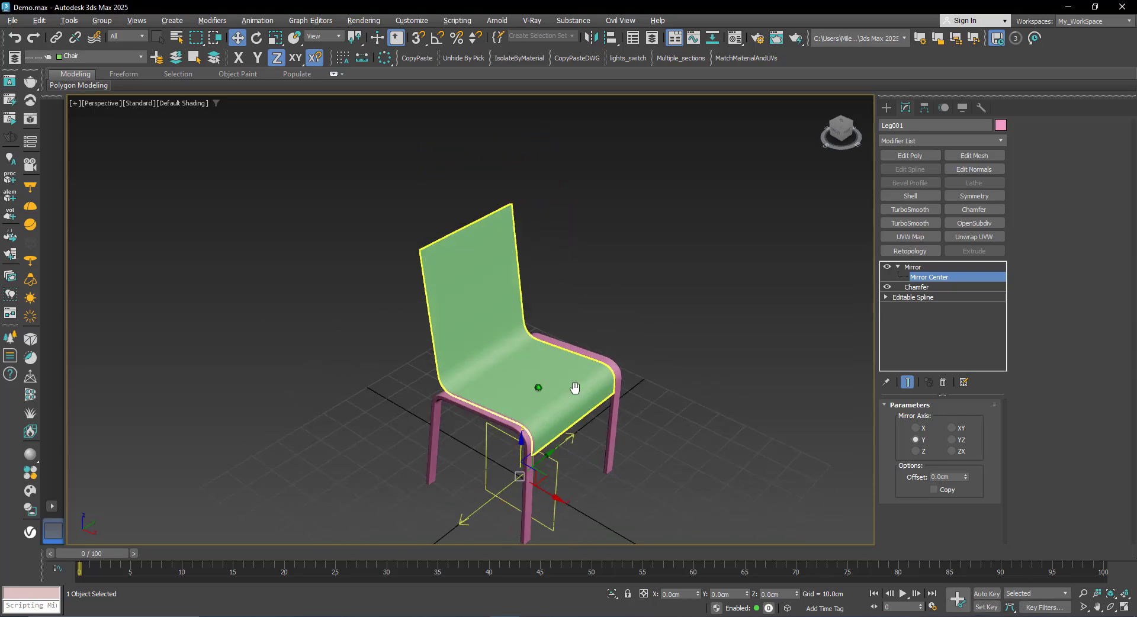
left_click(917, 269)
left_click(743, 283)
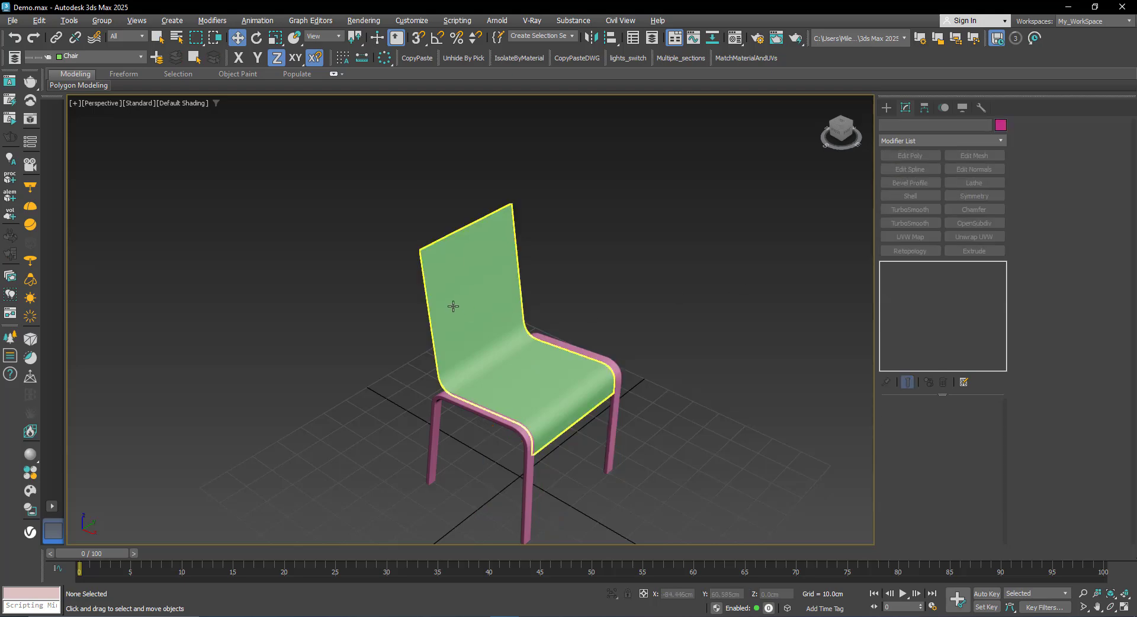
Select the chair's seat and backrest shell and add an Edit Poly modifier to it.
left_click(453, 306)
left_click(454, 307)
scroll(456, 261, "up", 3)
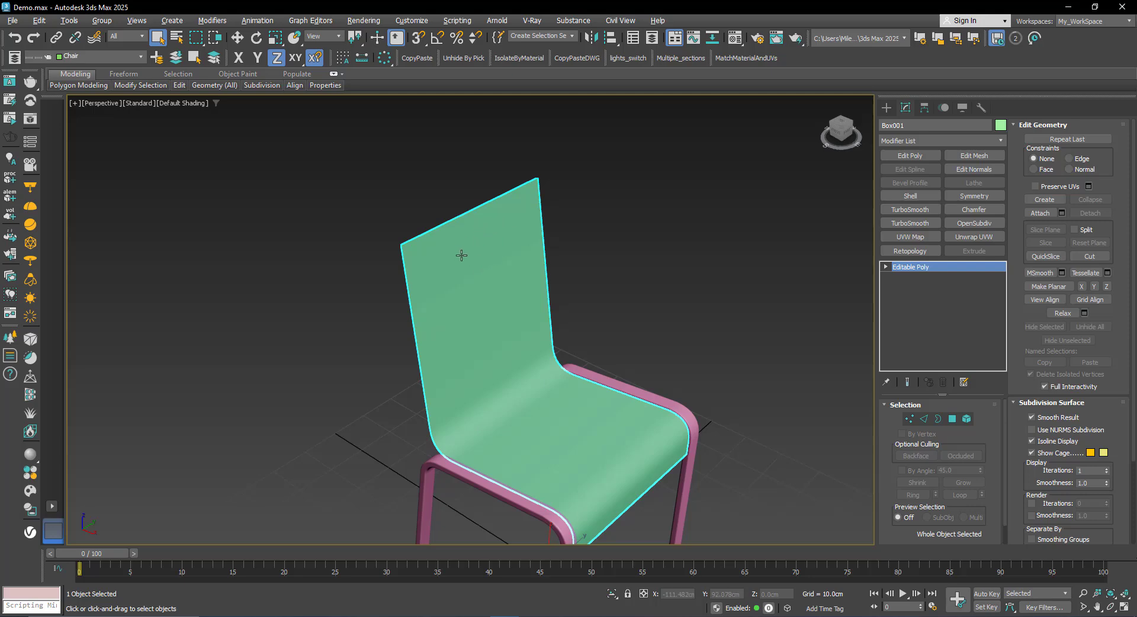
scroll(481, 258, "down", 3)
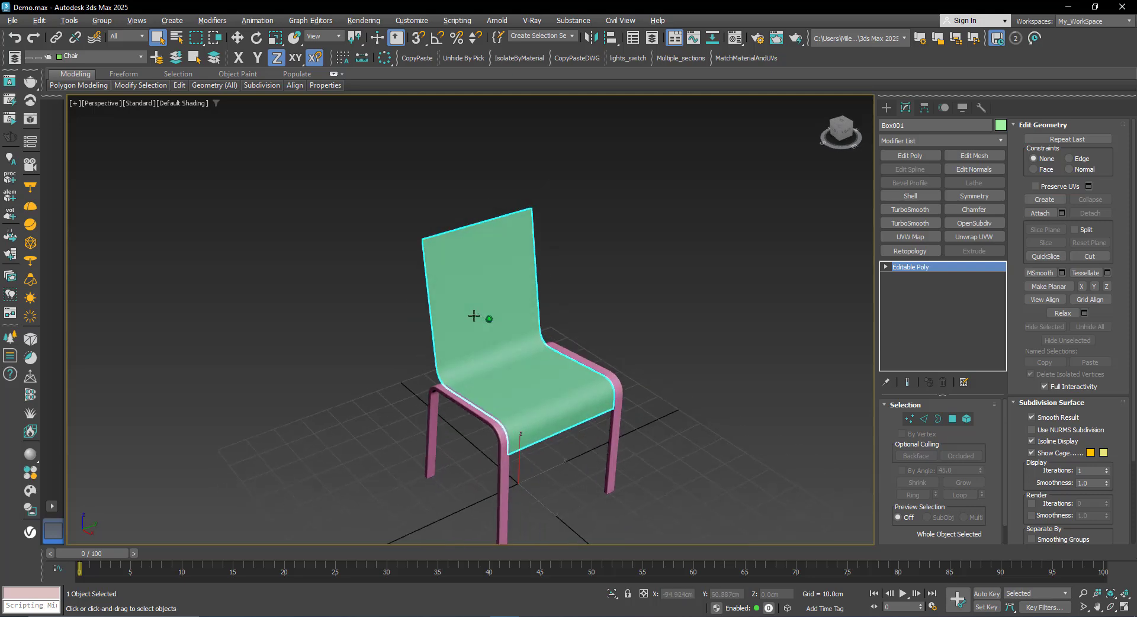
middle_click_drag(485, 319, 436, 269)
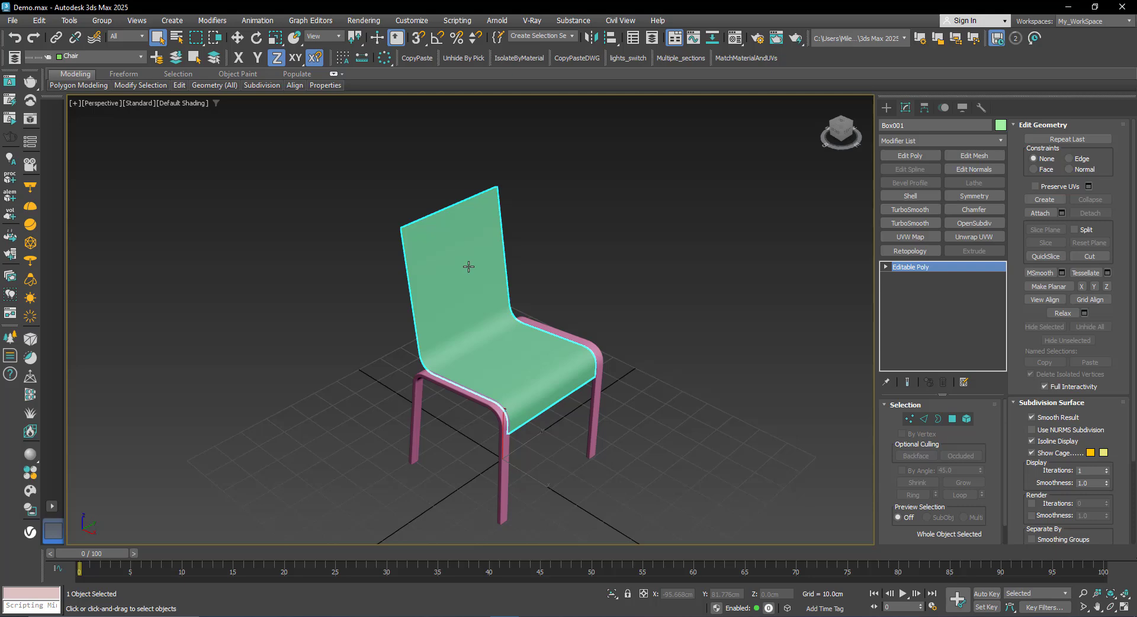
middle_click_drag(481, 280, 483, 286)
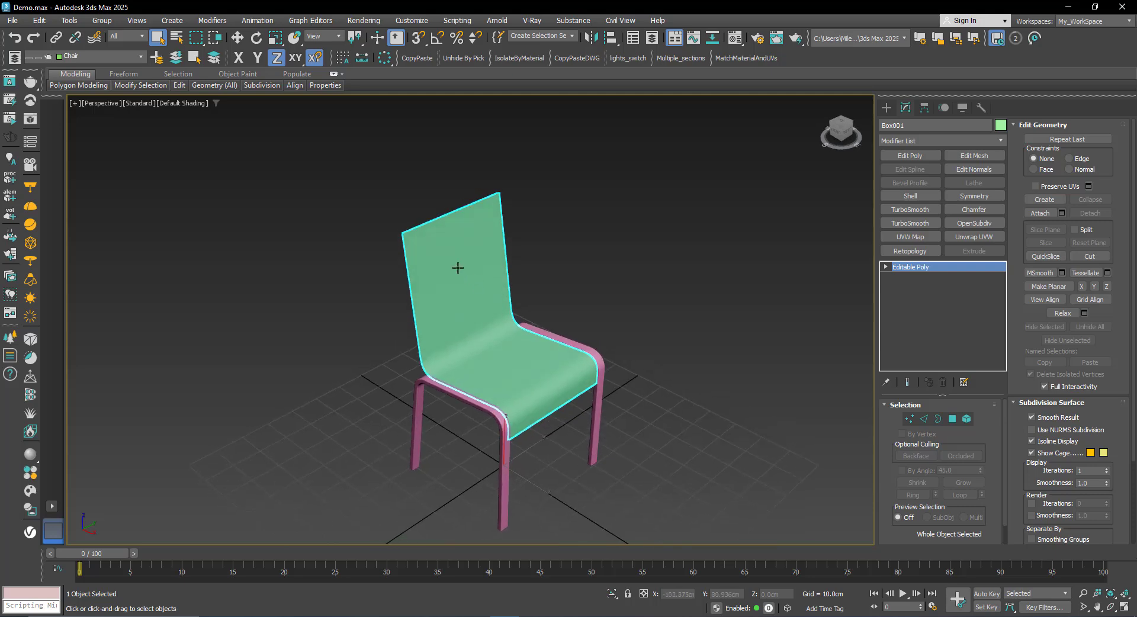
left_click(537, 316)
left_click(434, 292)
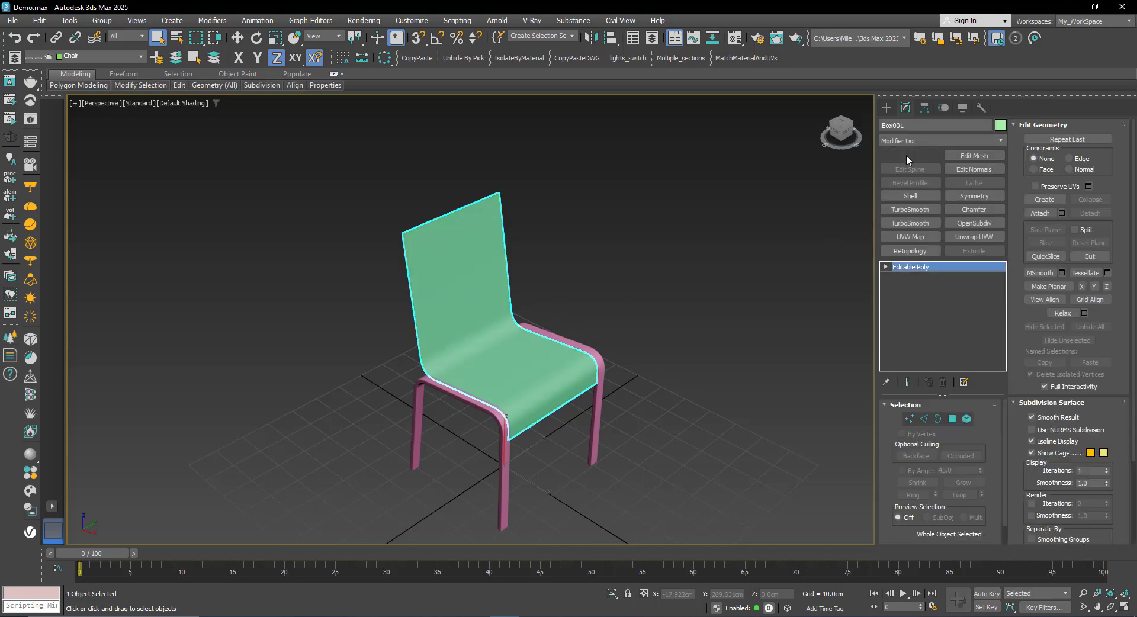
left_click(906, 155)
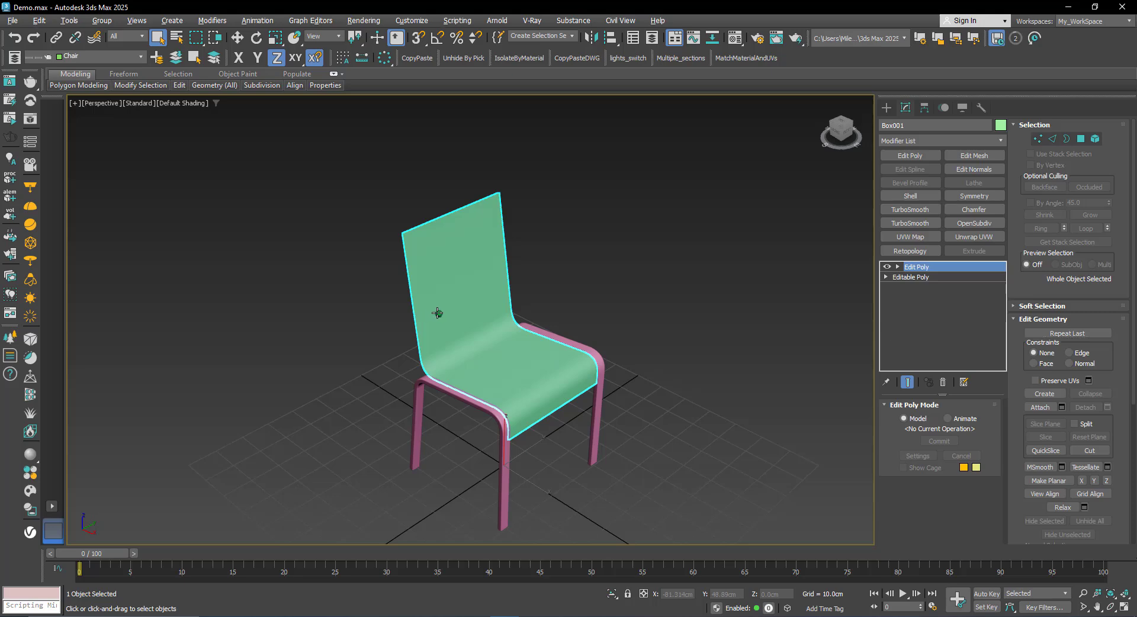
middle_click_drag(437, 312, 427, 287, "alt")
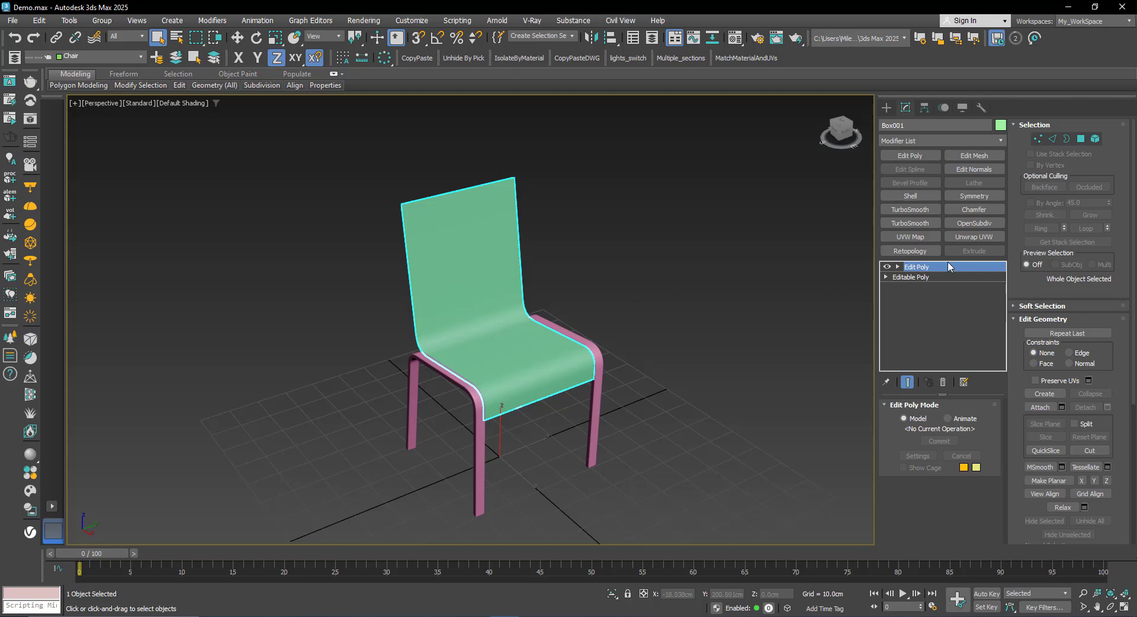
middle_click_drag(451, 284, 459, 297)
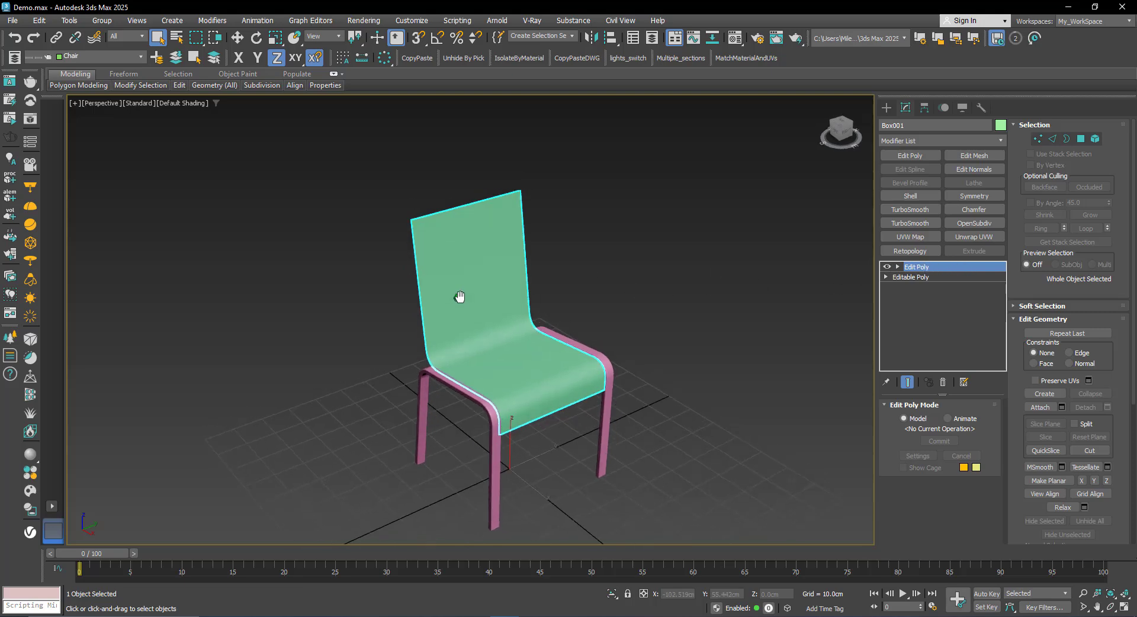
Connect the backrest's two long side edges with 2 segments, pinch -66 and slide -449, with edged faces displayed.
left_click(1054, 140)
middle_click_drag(662, 272, 666, 263)
key("F4")
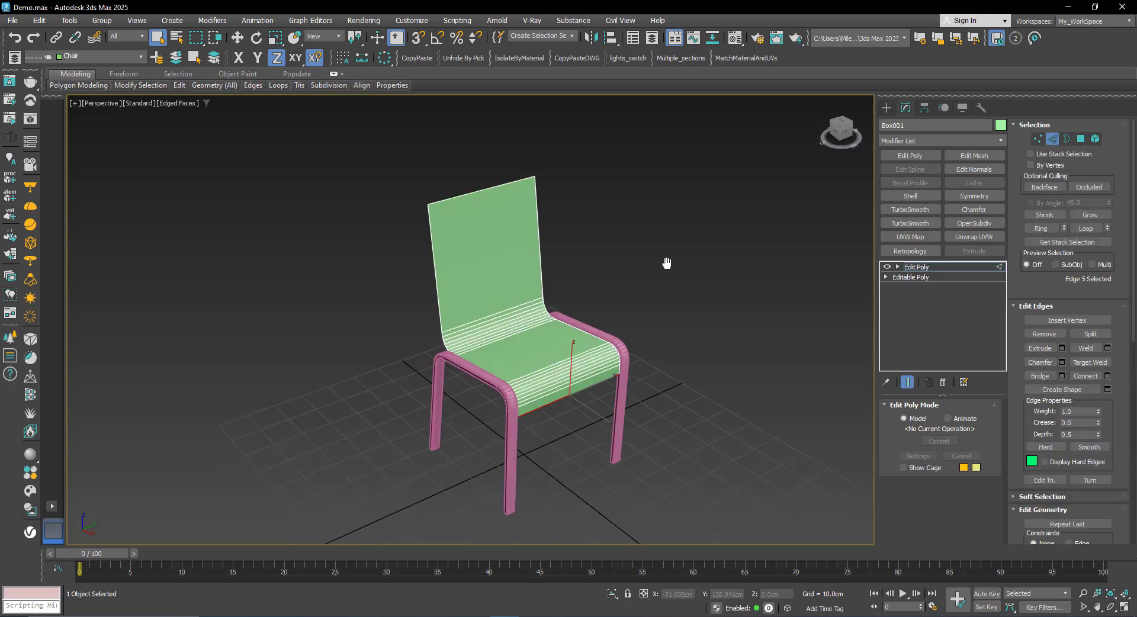
mouse_move(490, 247)
middle_mouse_down("alt")
mouse_move(525, 247)
mouse_move(540, 231)
middle_mouse_up("alt")
left_click_drag(565, 248, 391, 243)
middle_click_drag(510, 271, 459, 256, "alt")
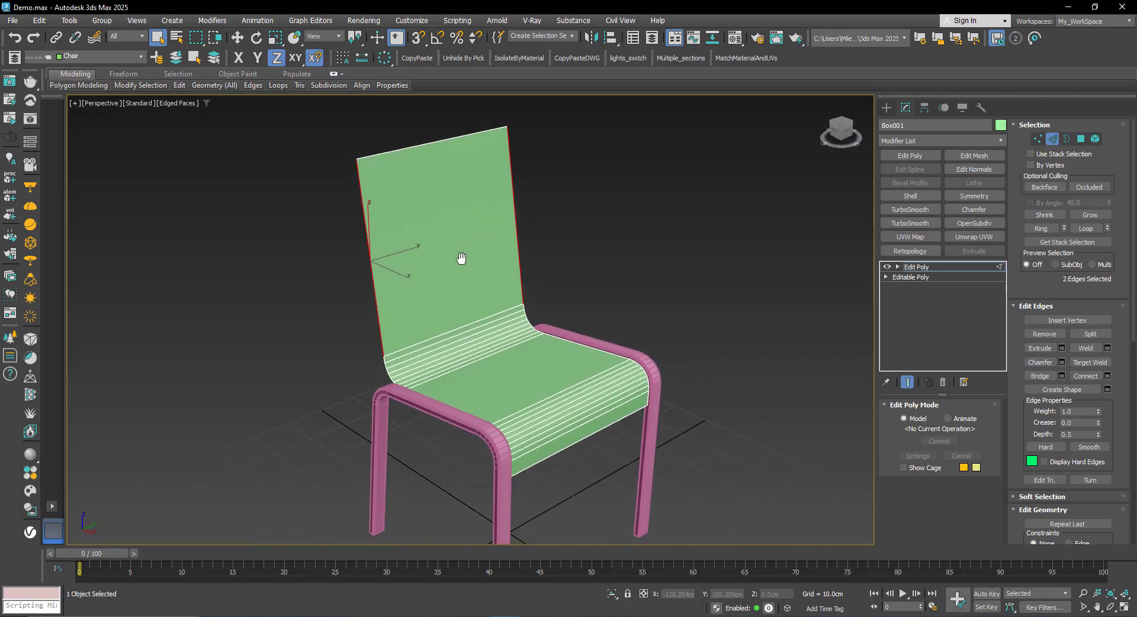
left_click(1107, 376)
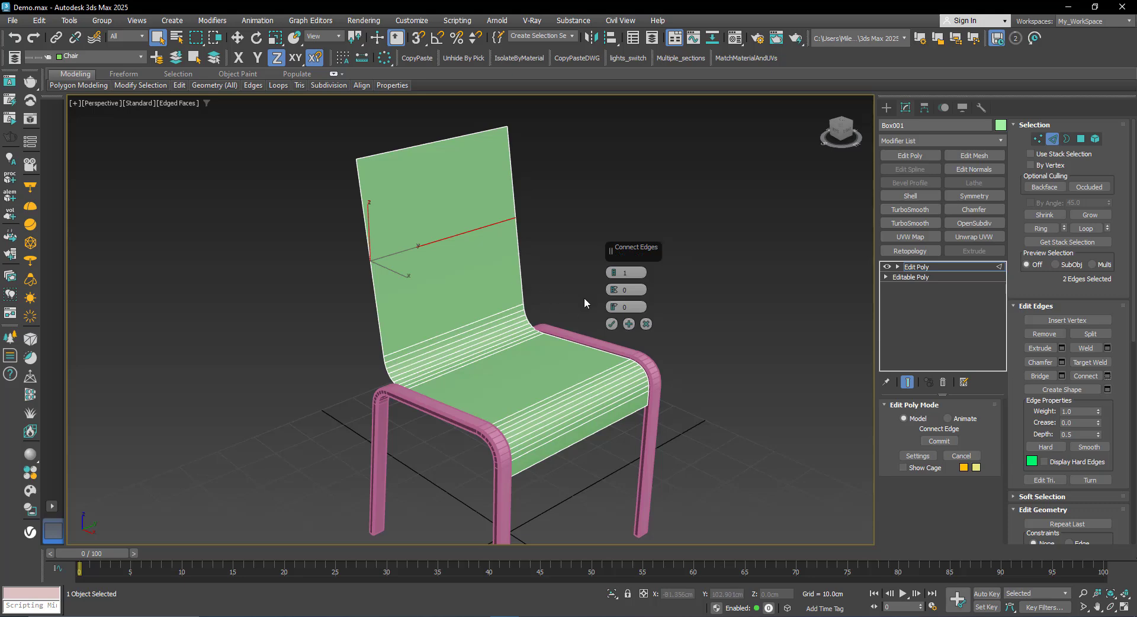
left_click(615, 271)
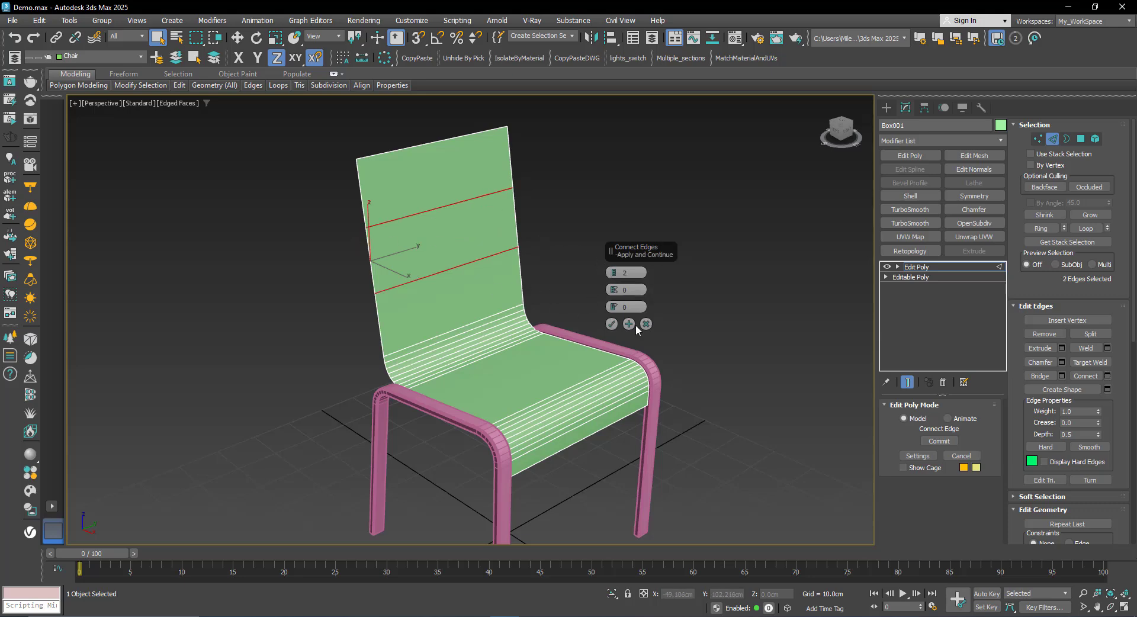
left_click_drag(613, 307, 607, 335)
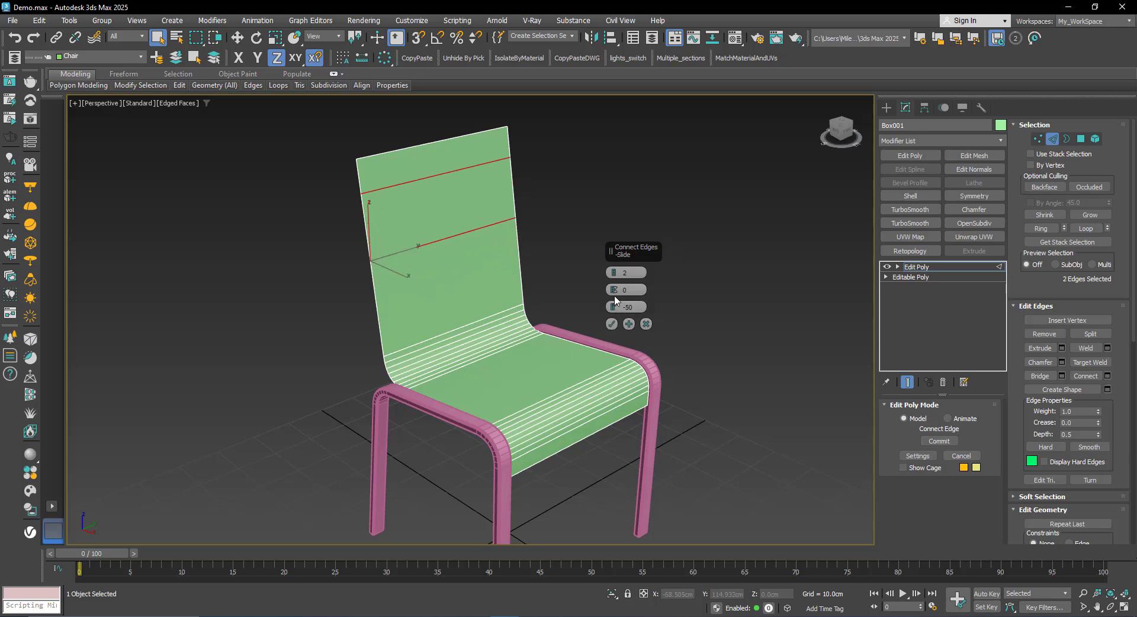
left_click_drag(614, 293, 613, 448)
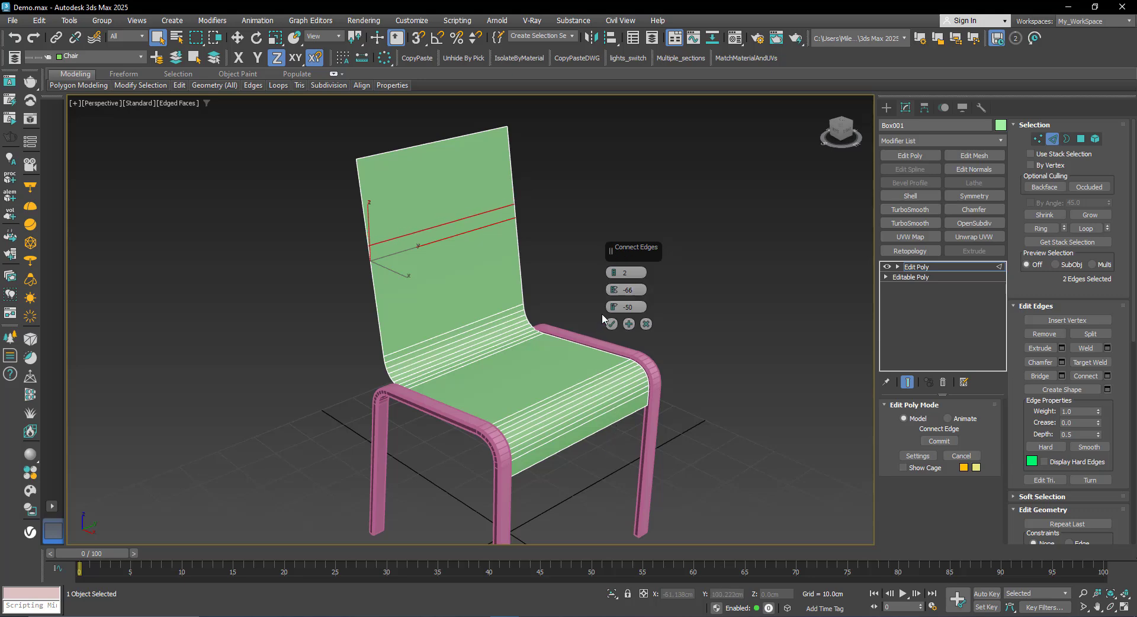
left_click_drag(614, 307, 541, 3)
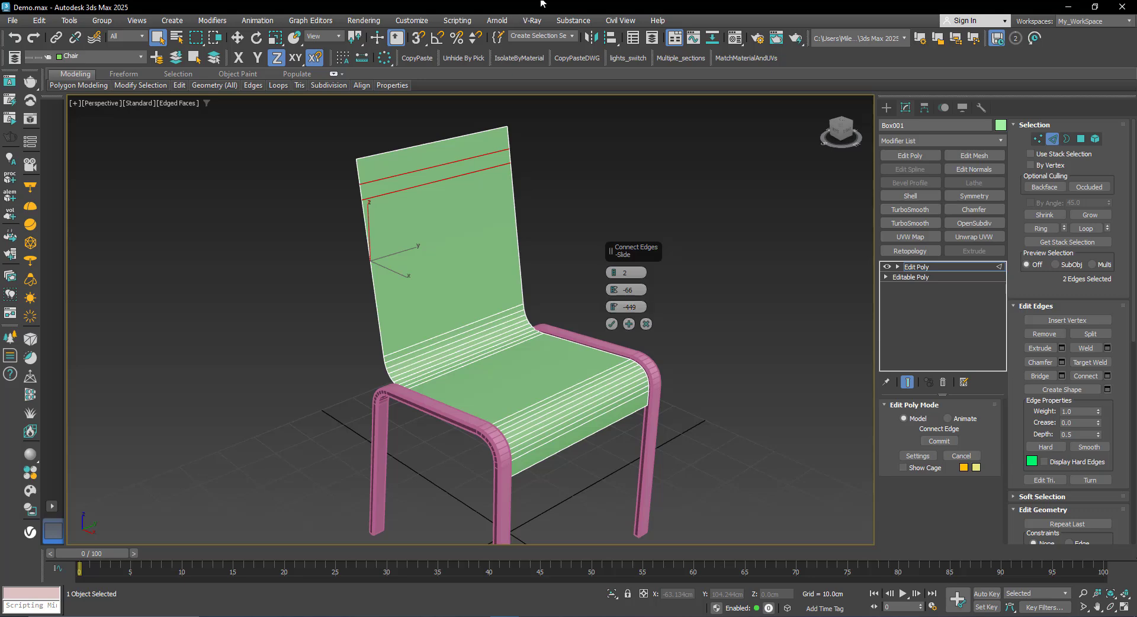
left_click(611, 324)
Ring-select all the shell's crosswise edges and connect them with 2 segments, pinch -38 and slide 0.
scroll(474, 314, "down", 4)
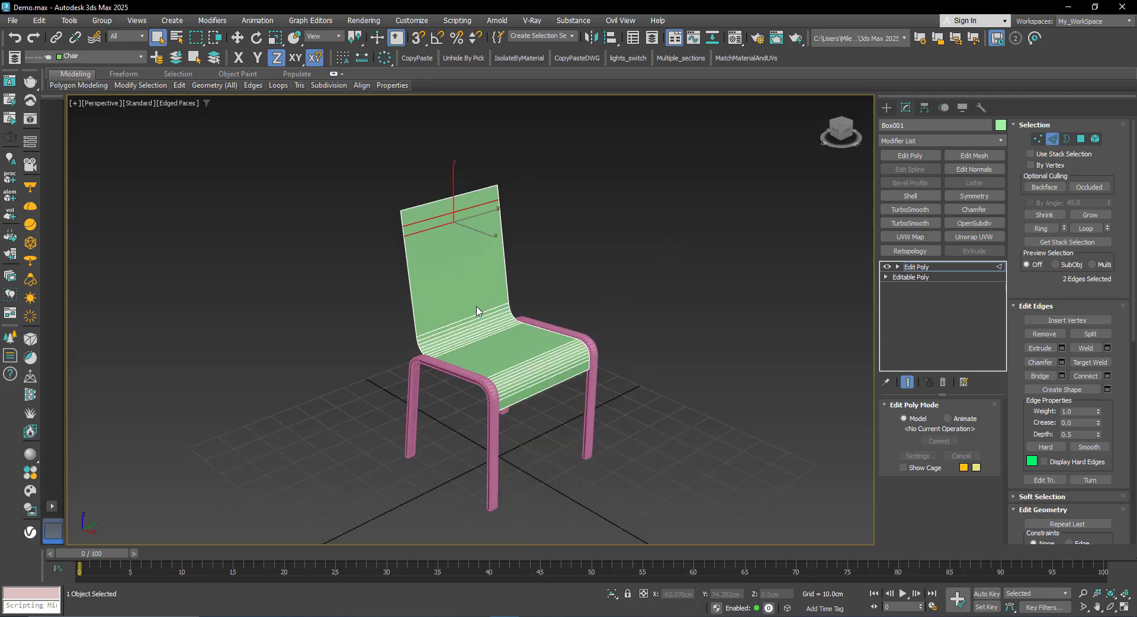
middle_click_drag(472, 314, 419, 322, "alt")
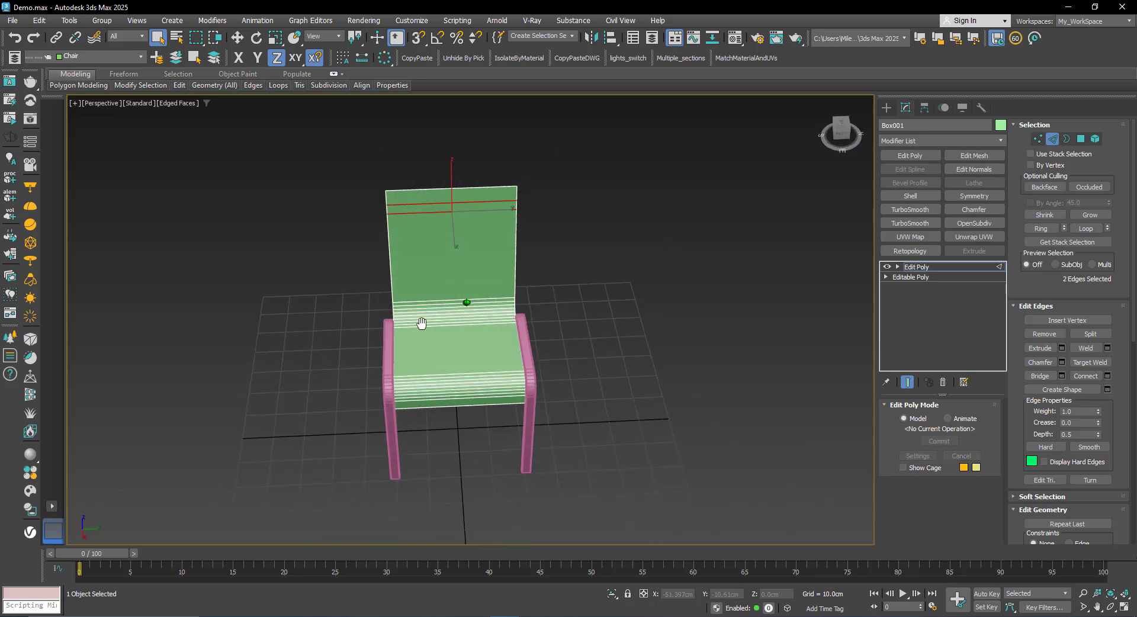
key("alt+r")
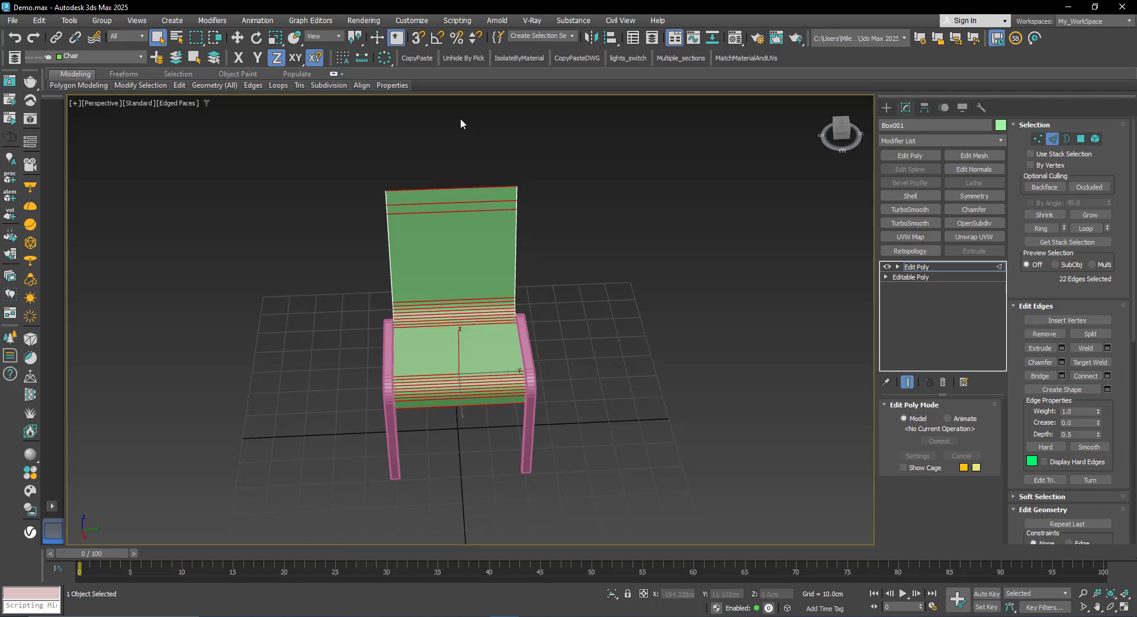
middle_click_drag(461, 218, 578, 240, "alt")
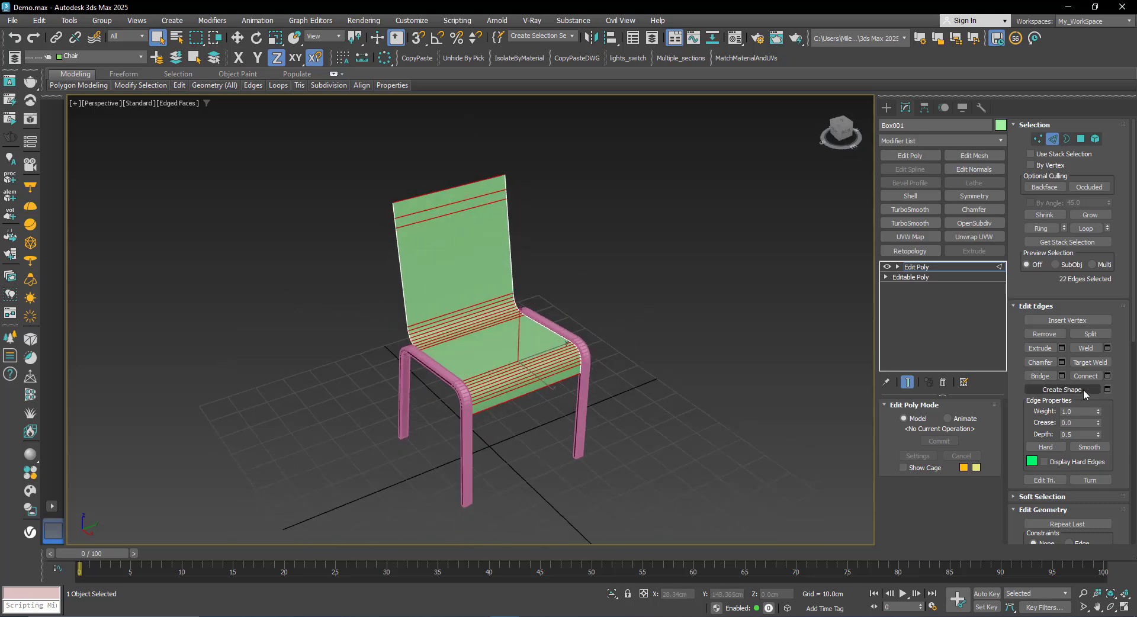
left_click(1102, 377)
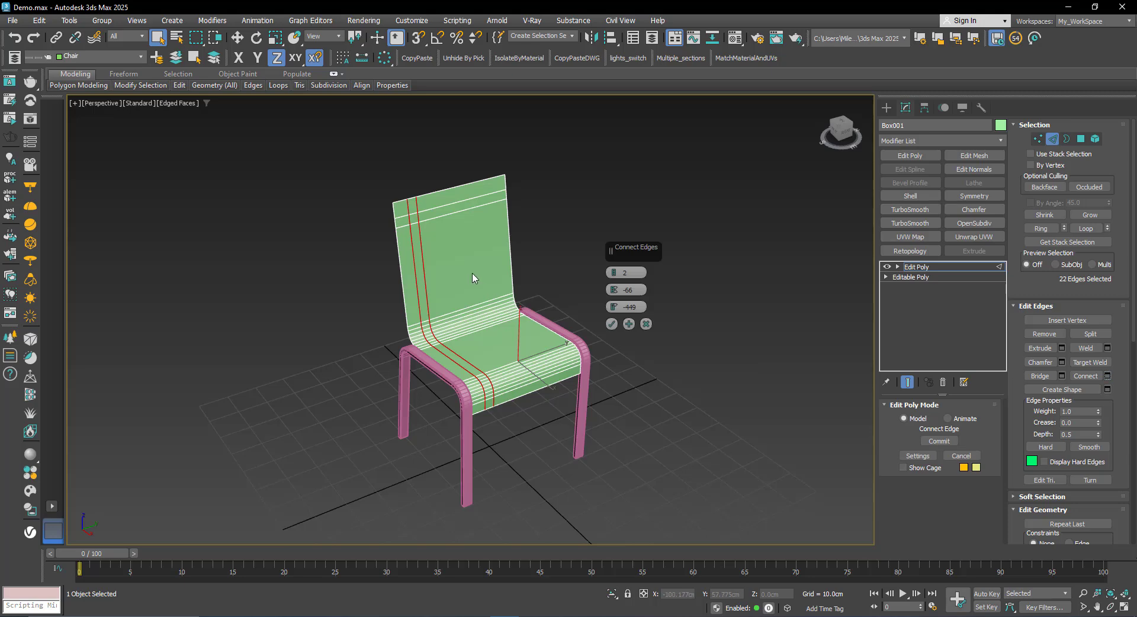
scroll(472, 279, "up", 3)
scroll(472, 277, "down", 2)
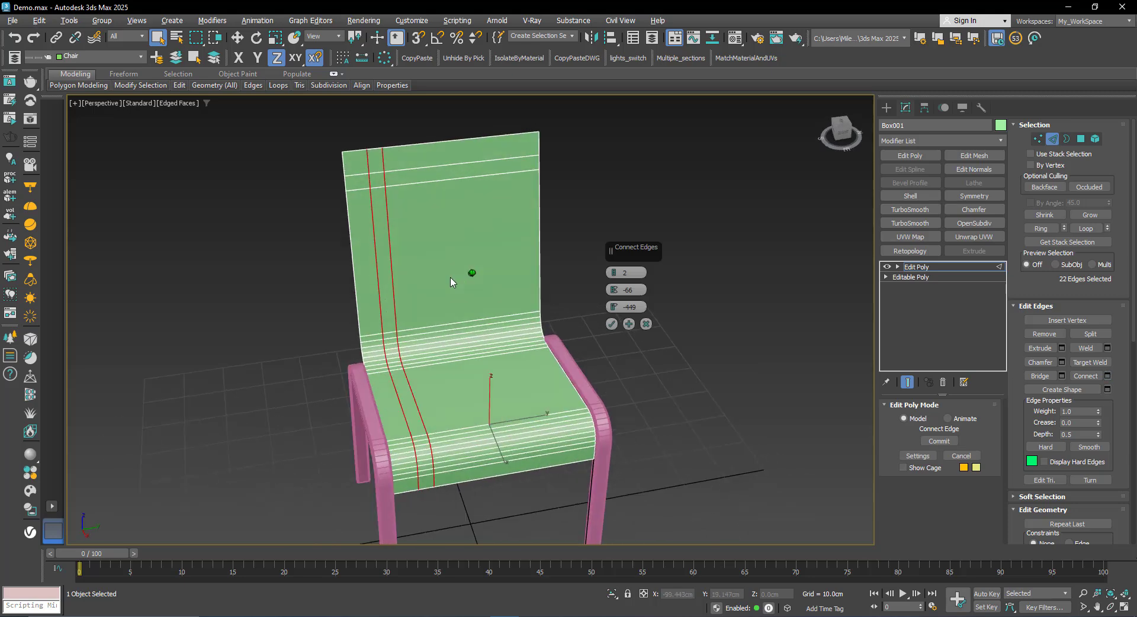
right_click(611, 308)
right_click(616, 291)
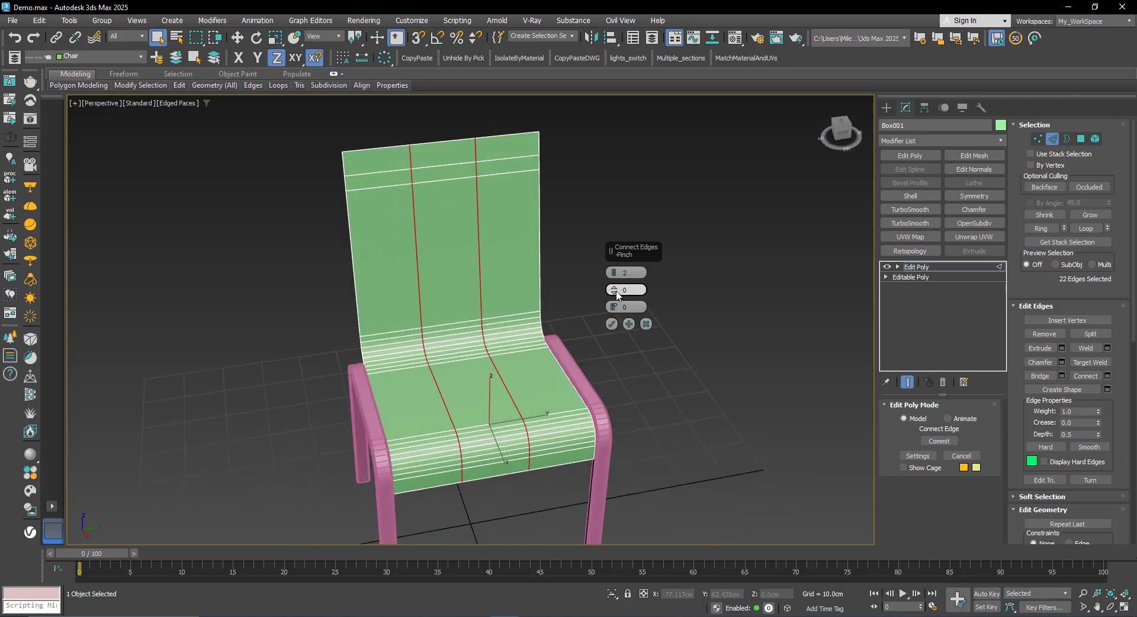
left_click_drag(615, 290, 610, 382)
middle_click_drag(478, 269, 509, 277)
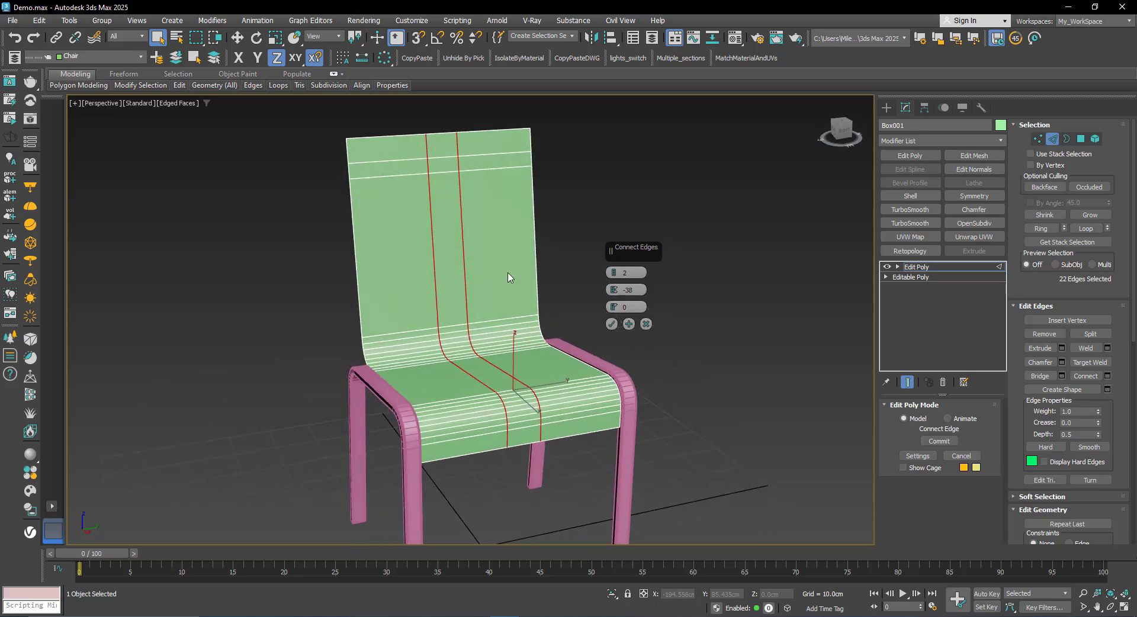
left_click(611, 324)
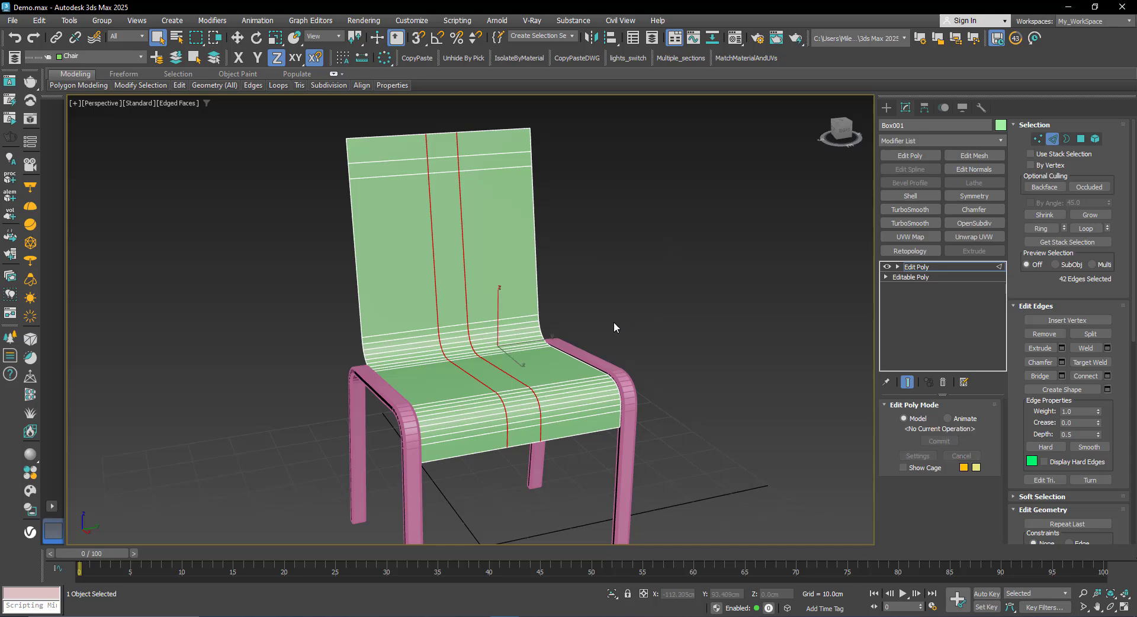
Delete the small central polygon near the backrest's top to open a handle cut-out, and leave the Polygon sub-object level.
left_click(1081, 139)
left_click(446, 163)
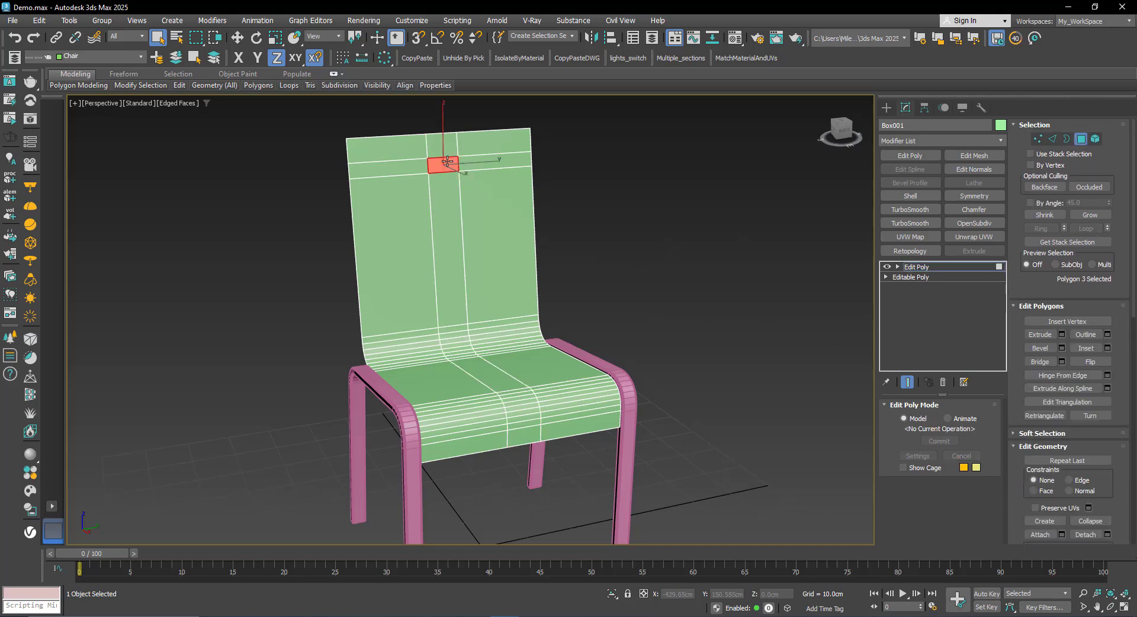
key("Delete")
scroll(435, 260, "down", 4)
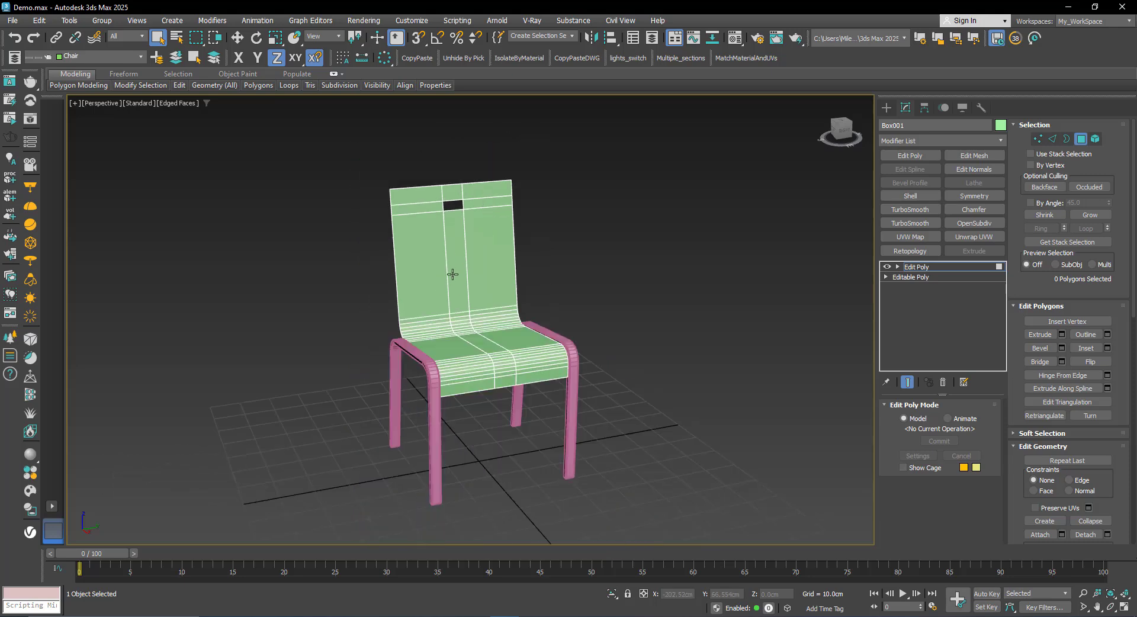
middle_click_drag(453, 274, 746, 312, "alt")
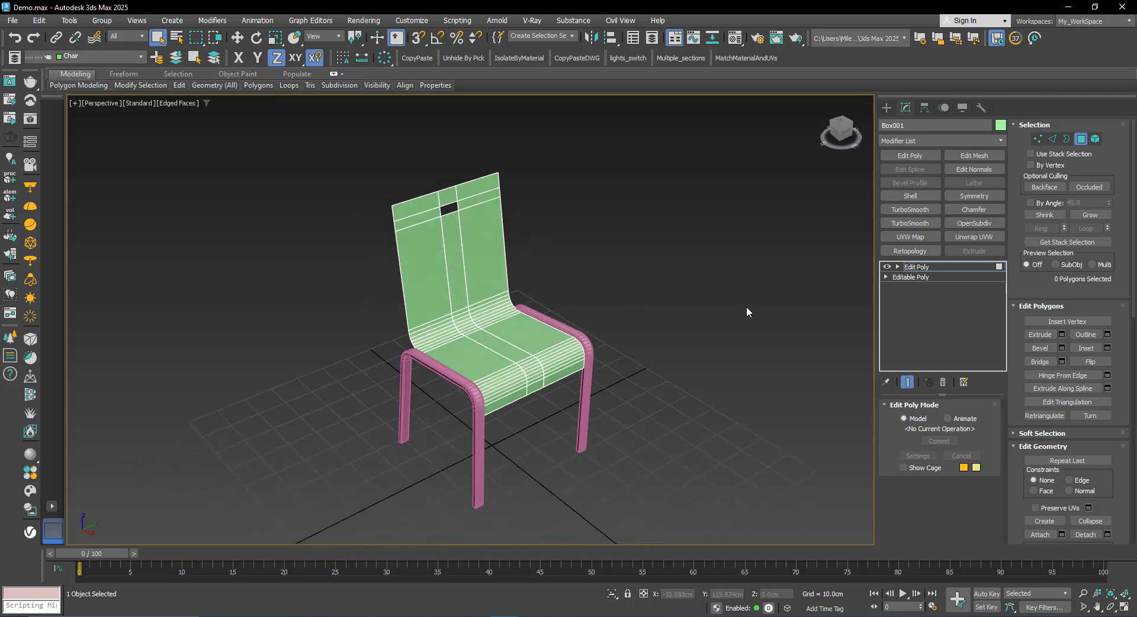
left_click(916, 267)
Examine the rectangular cut-out near the backrest's top and the surrounding edge loops up close and from several angles.
middle_click_drag(511, 286, 493, 308, "alt")
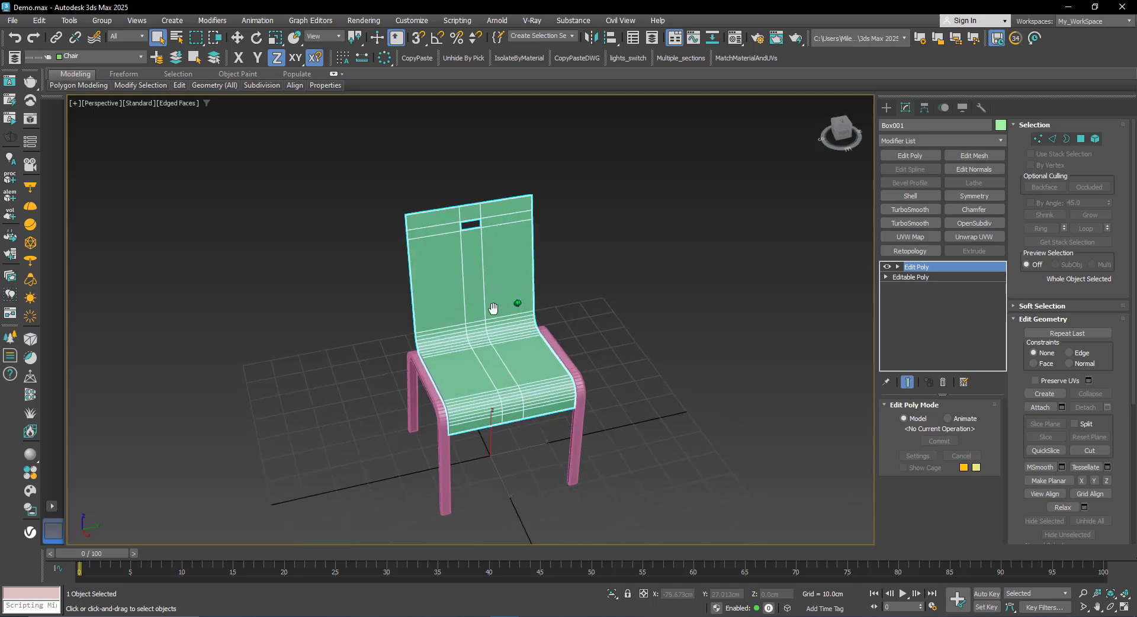
scroll(482, 240, "up", 5)
scroll(455, 258, "down", 5)
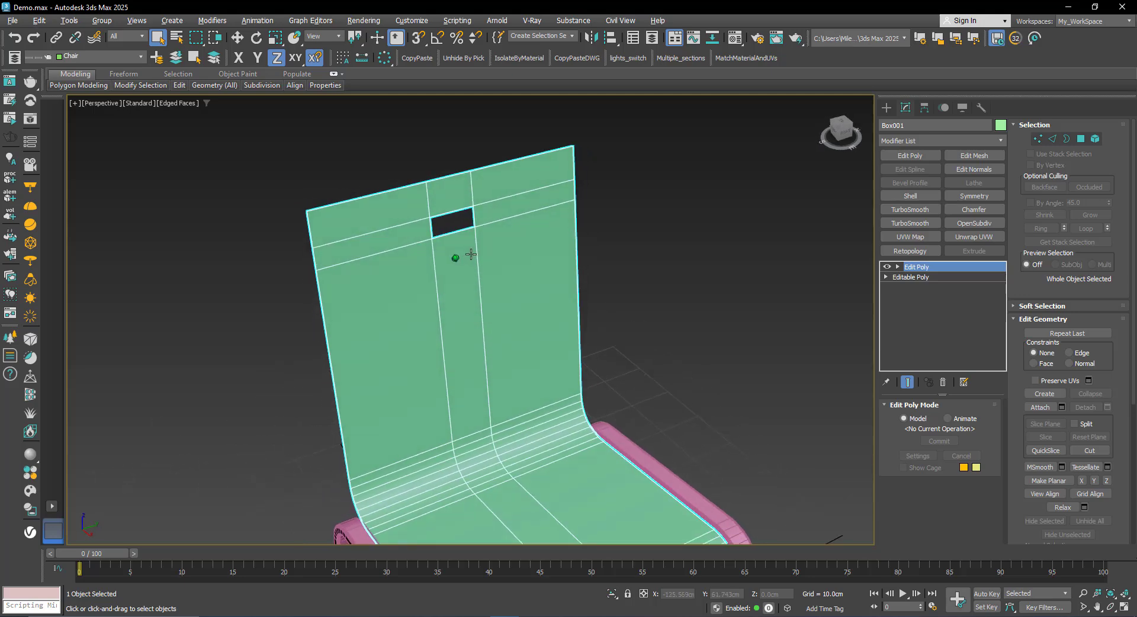
middle_click_drag(471, 269, 495, 216, "alt")
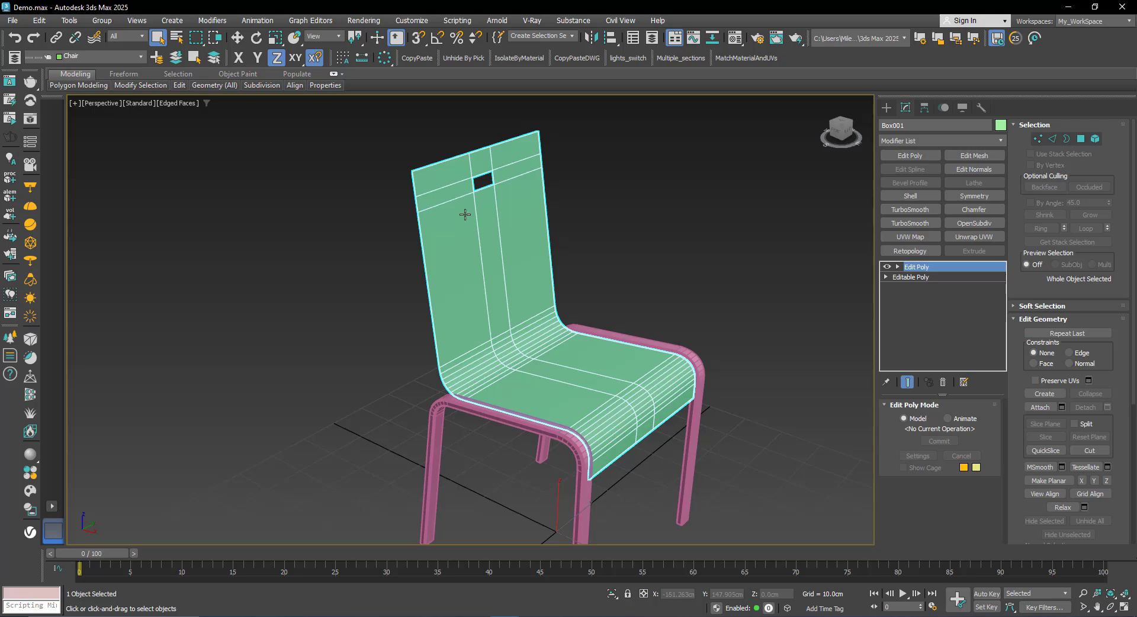
middle_click_drag(464, 215, 463, 263, "alt")
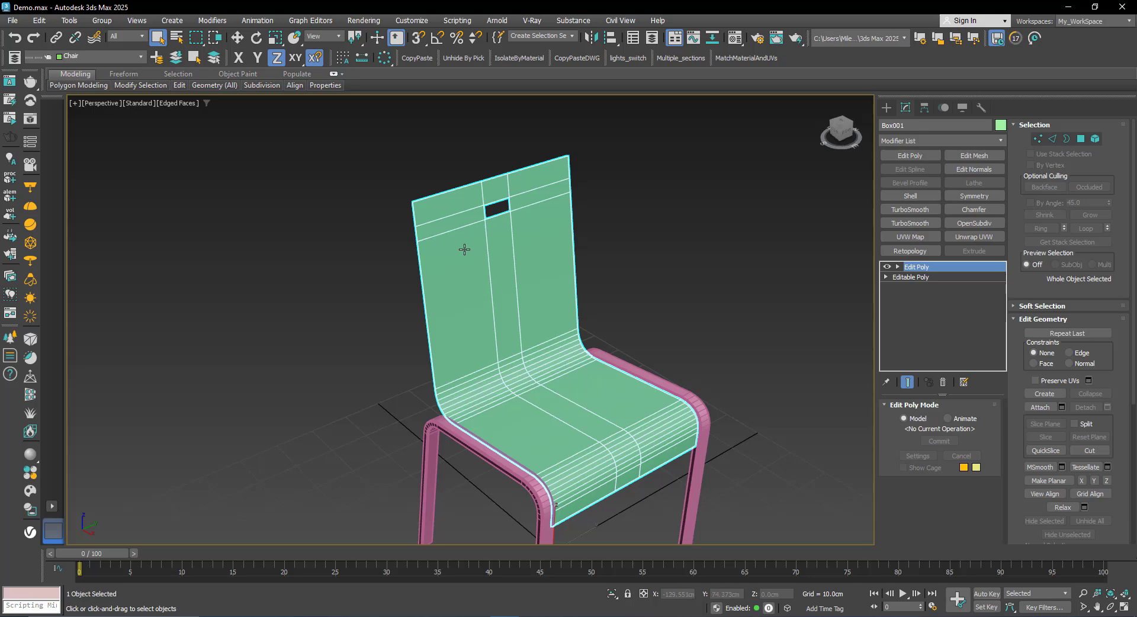
scroll(511, 187, "up", 2)
mouse_move(522, 236)
middle_mouse_down()
mouse_move(527, 197)
mouse_move(506, 251)
mouse_move(517, 248)
middle_mouse_up()
scroll(525, 213, "down", 2)
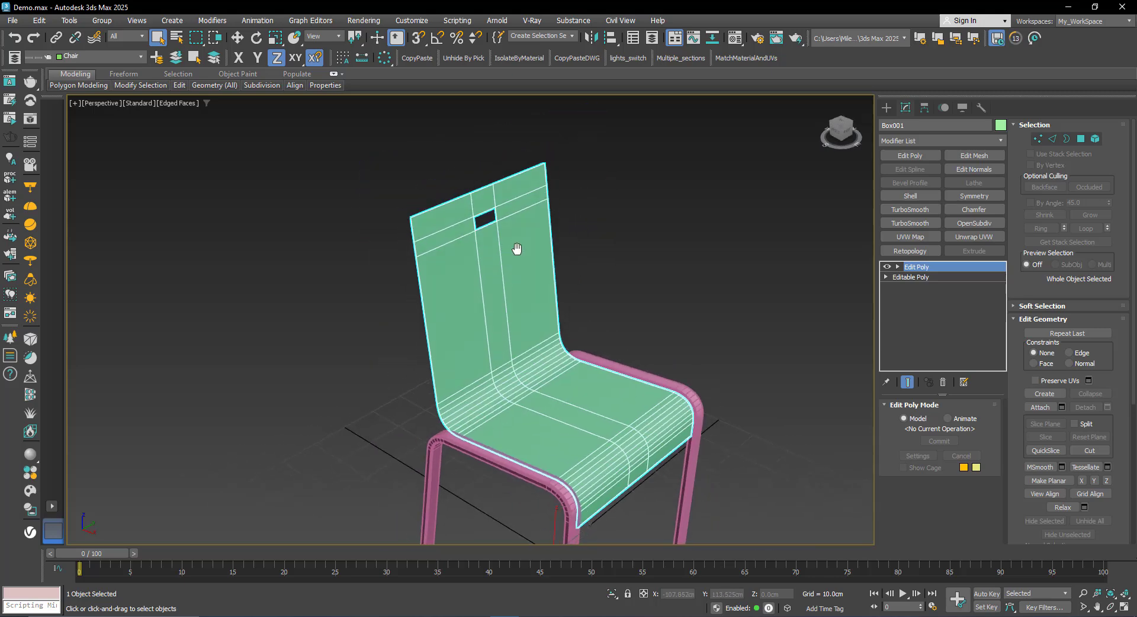
scroll(507, 208, "up", 5)
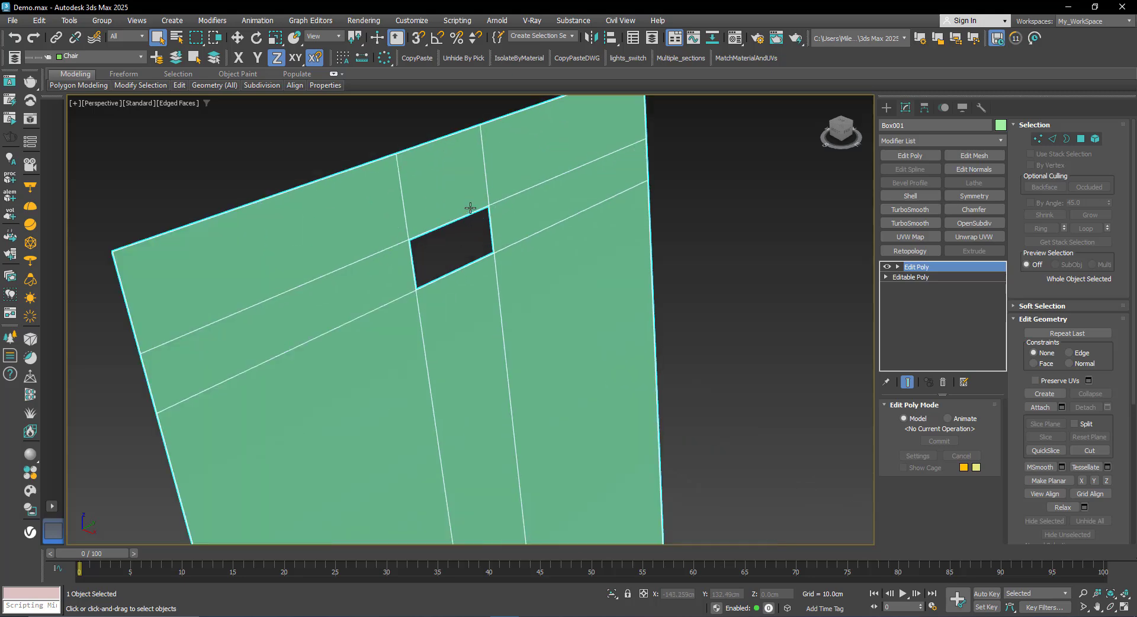
scroll(471, 208, "up", 2)
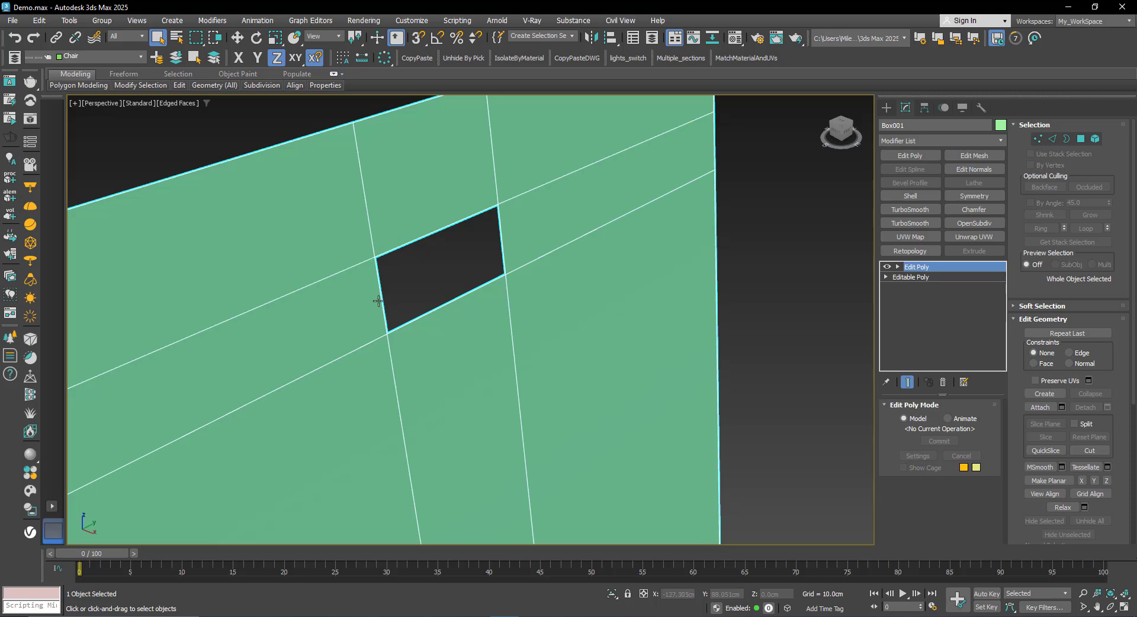
scroll(513, 208, "down", 5)
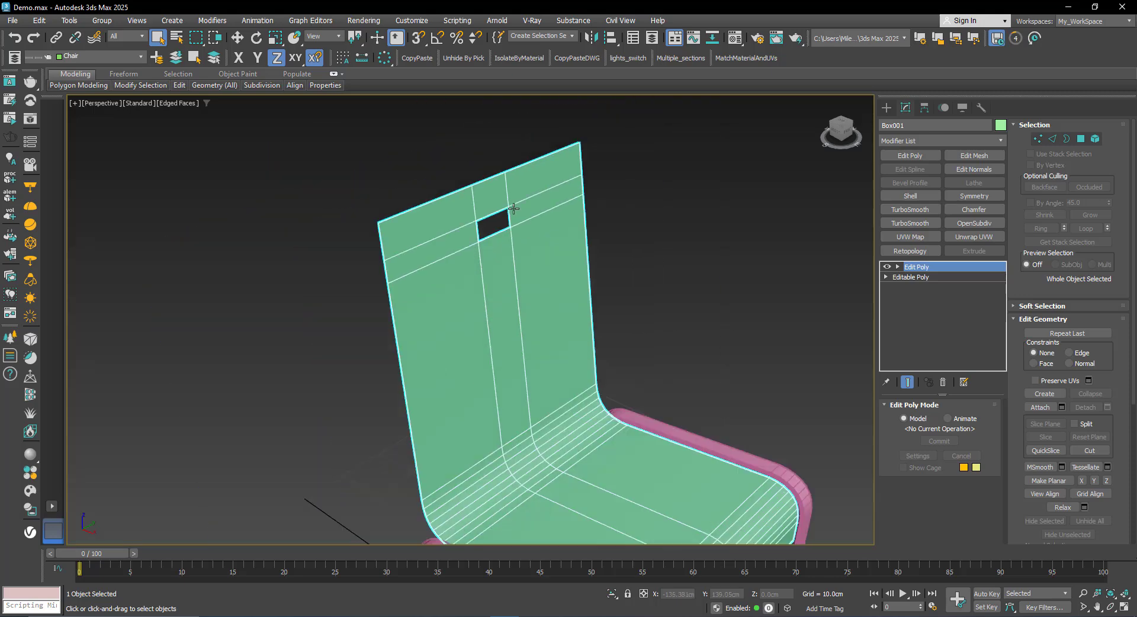
middle_click_drag(512, 262, 492, 261, "alt")
scroll(489, 261, "down", 3)
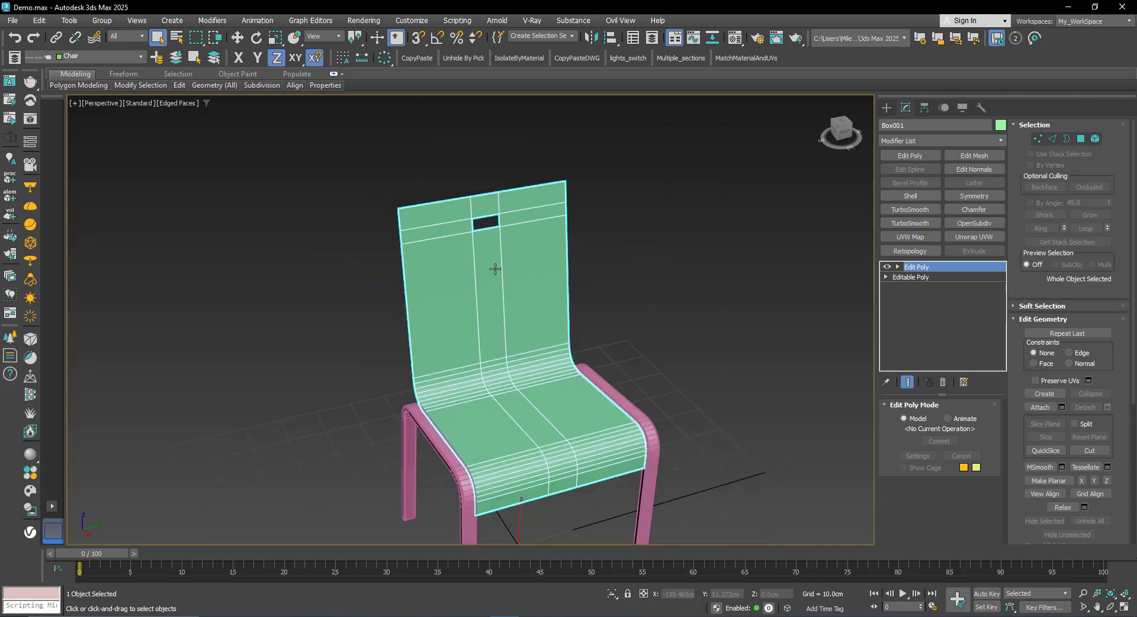
scroll(482, 225, "up", 4)
scroll(483, 224, "up", 2)
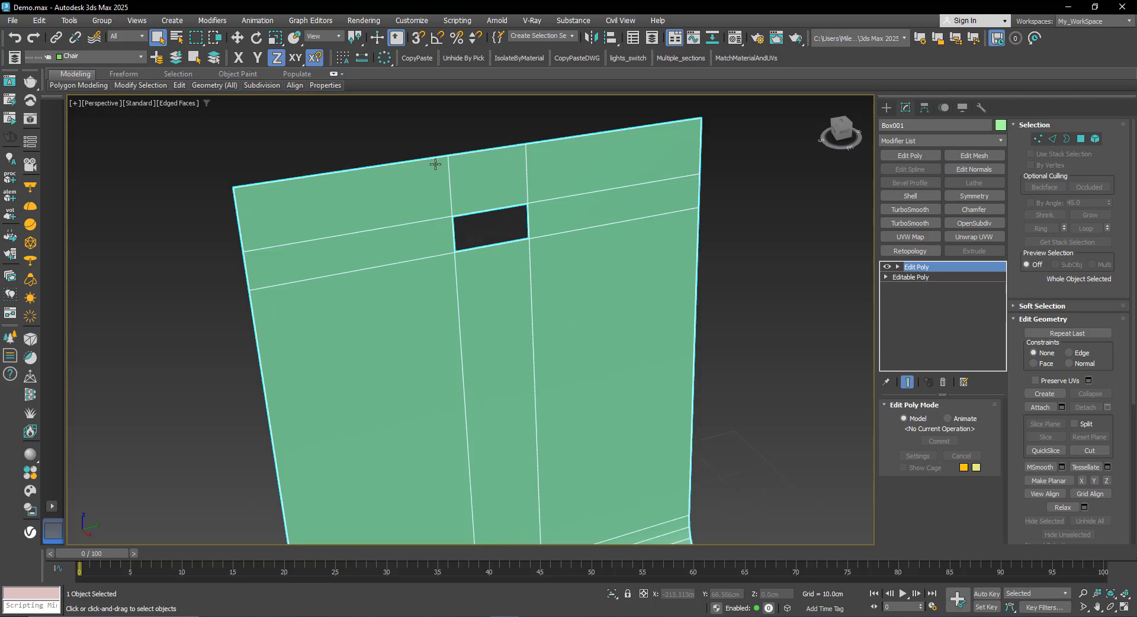
scroll(478, 228, "up", 3)
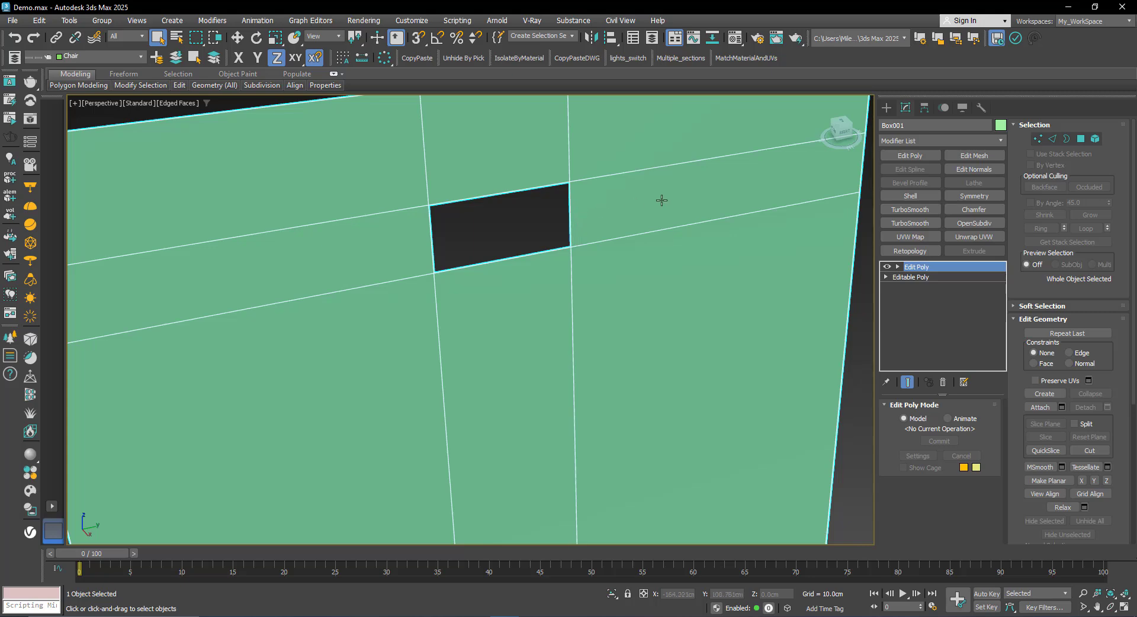
scroll(435, 195, "down", 3)
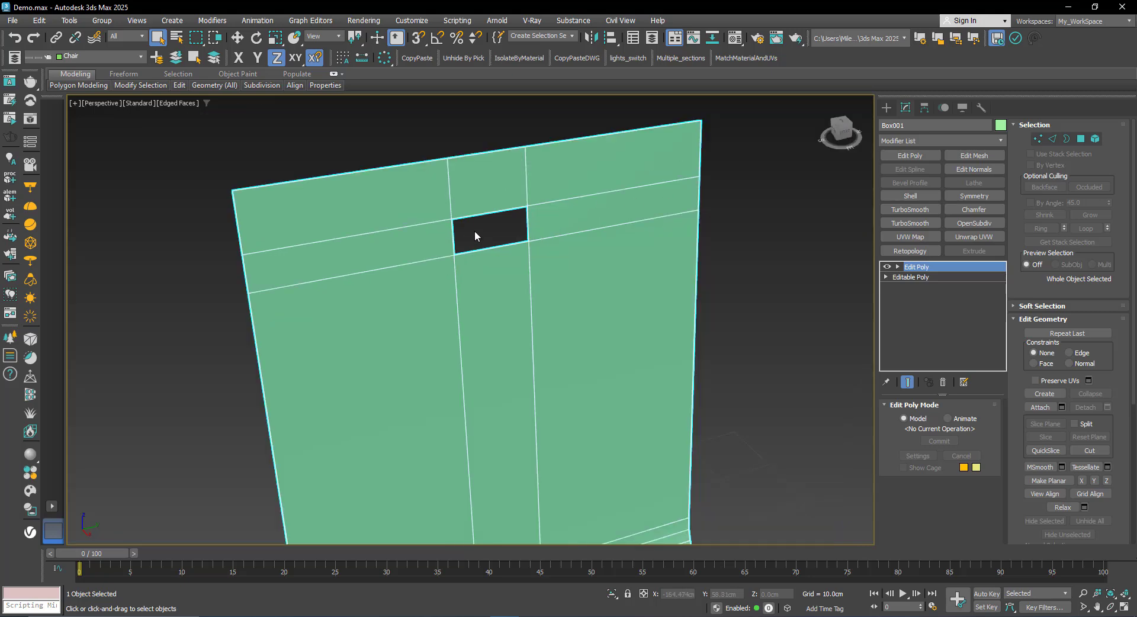
scroll(502, 204, "down", 6)
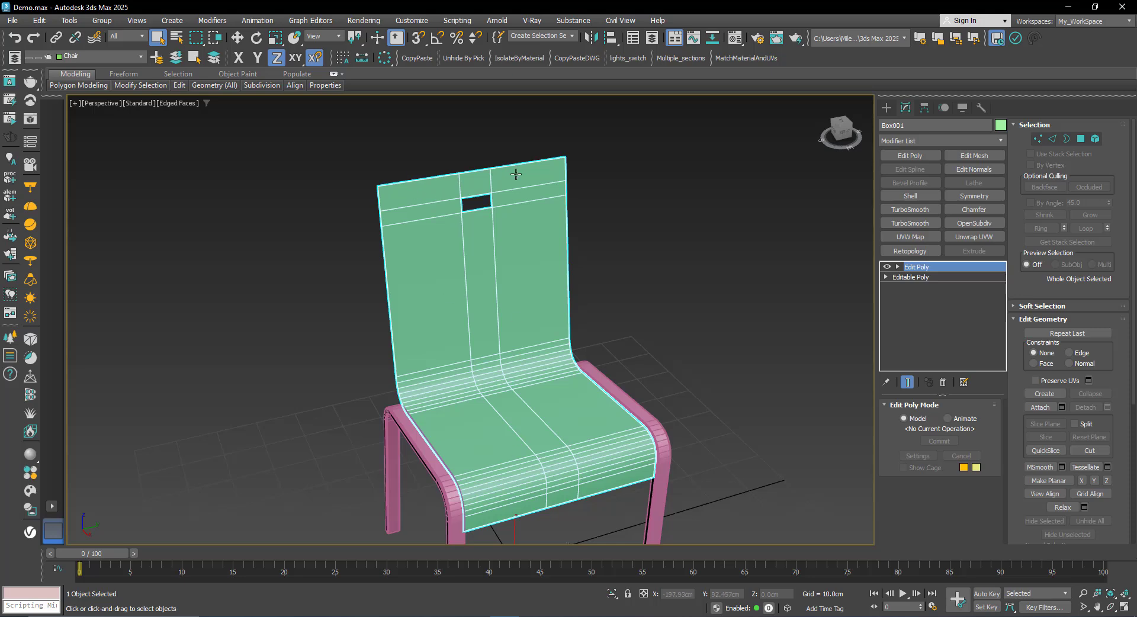
scroll(474, 195, "up", 5)
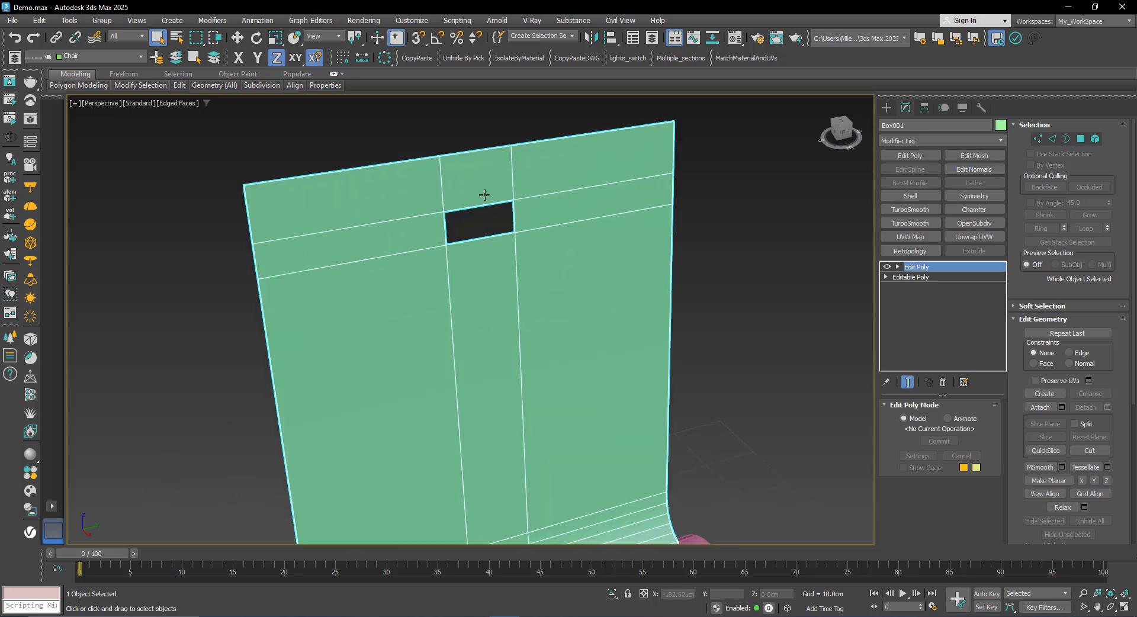
middle_click_drag(500, 189, 369, 260, "alt")
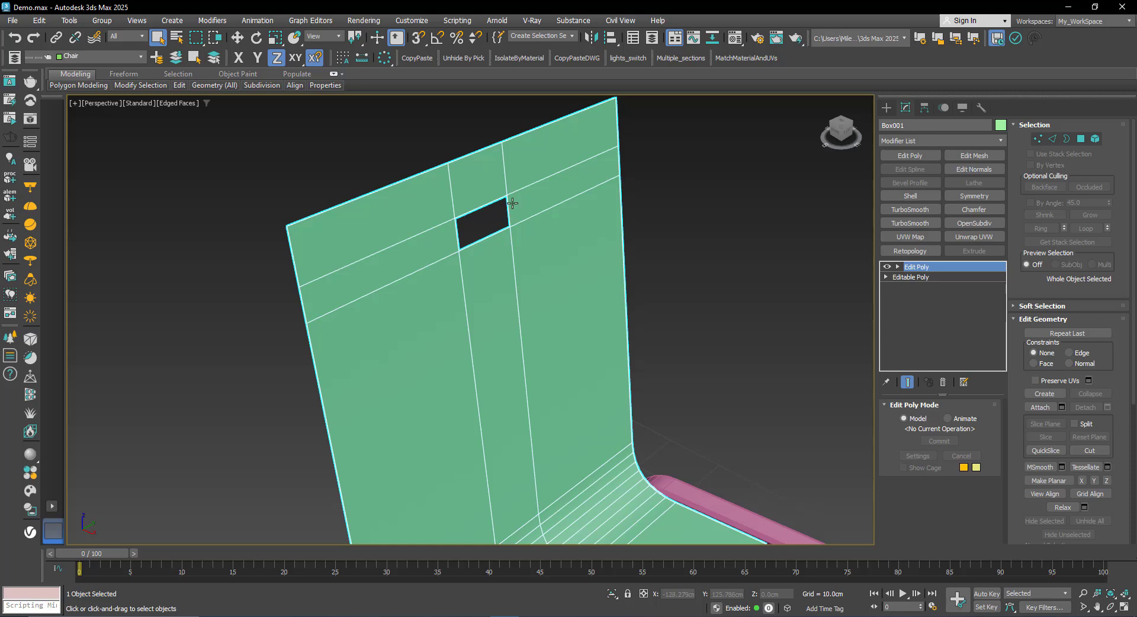
scroll(513, 203, "up", 3)
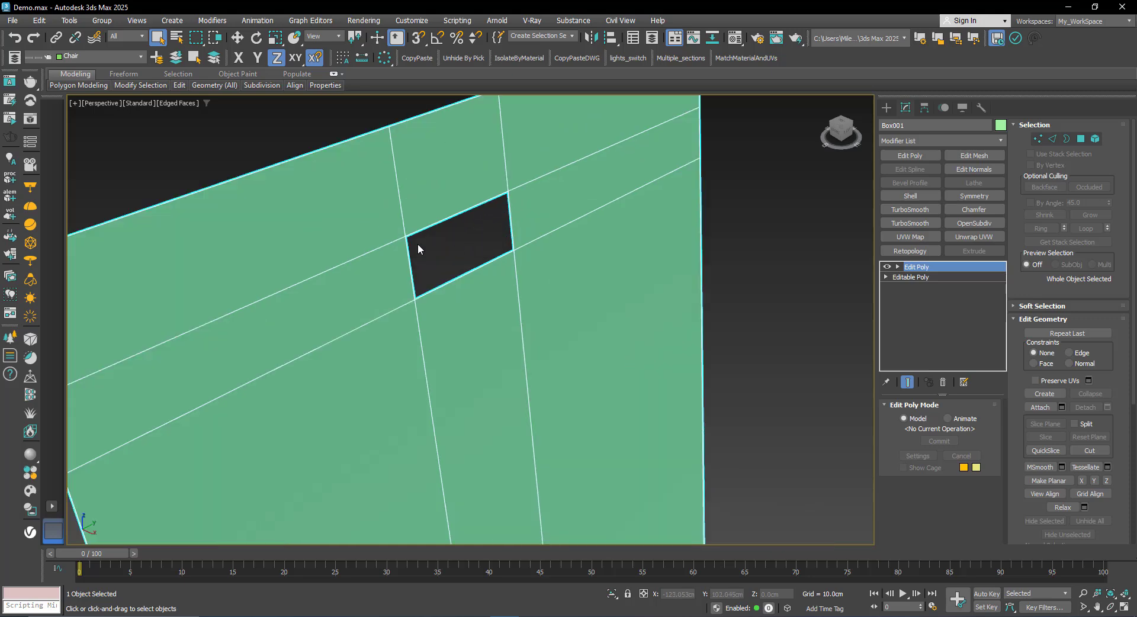
scroll(482, 248, "down", 6)
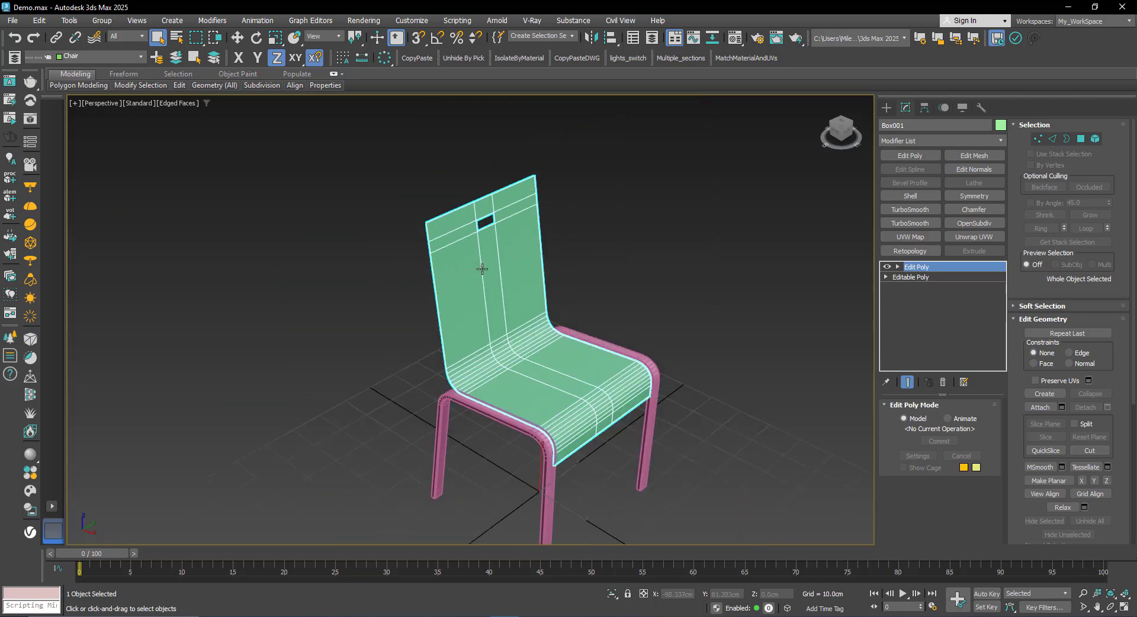
mouse_move(482, 269)
middle_mouse_down("alt")
mouse_move(472, 244)
mouse_move(497, 254)
mouse_move(482, 256)
mouse_move(481, 244)
middle_mouse_up("alt")
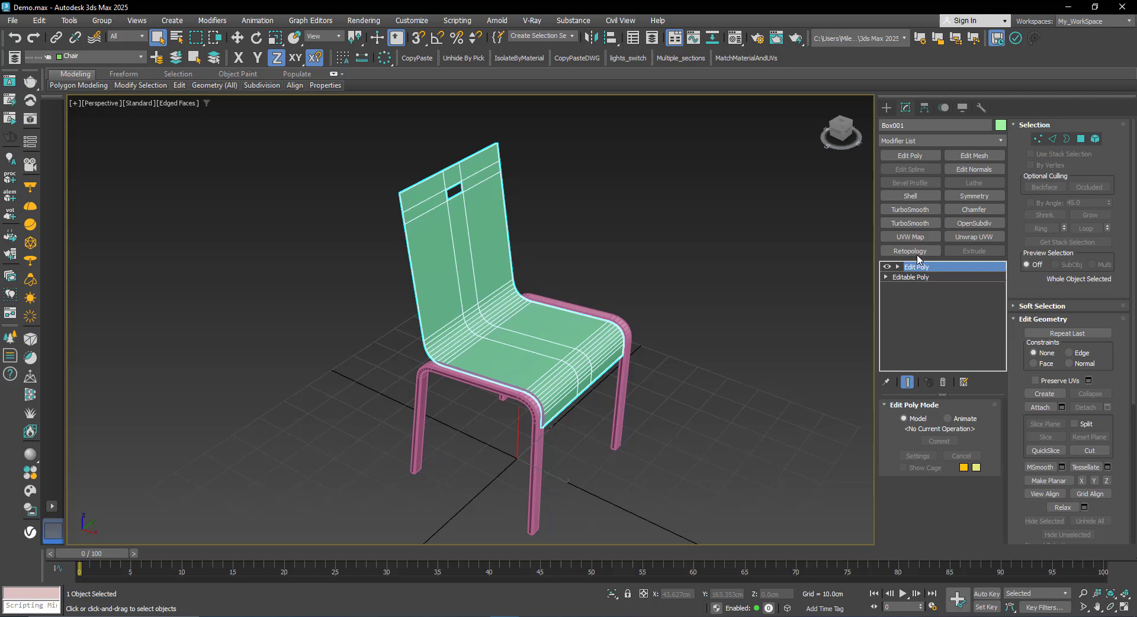
Add a Shell modifier to the seat and backrest with inner and outer amounts of 0.6 cm.
left_click(912, 196)
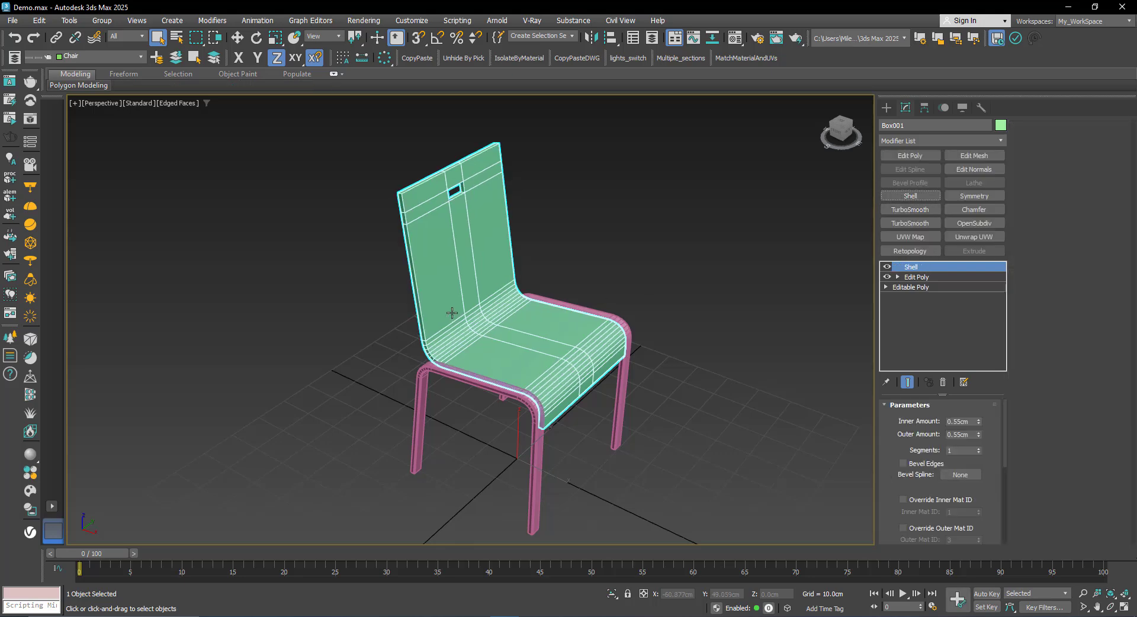
scroll(456, 312, "up", 4)
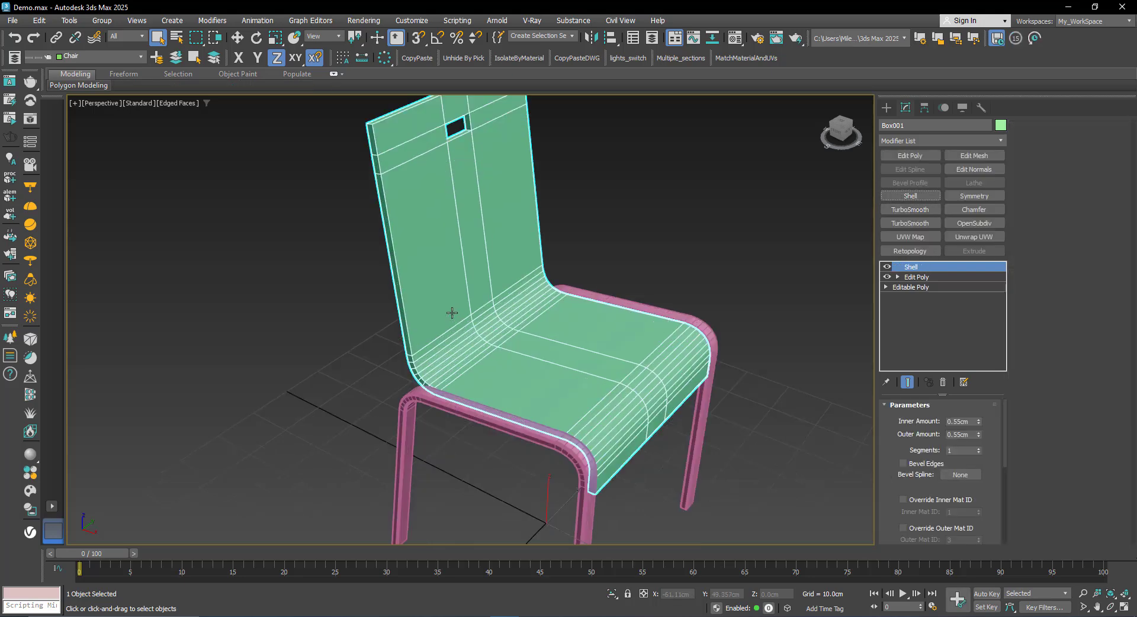
left_click_drag(978, 436, 968, 343)
left_click(960, 421)
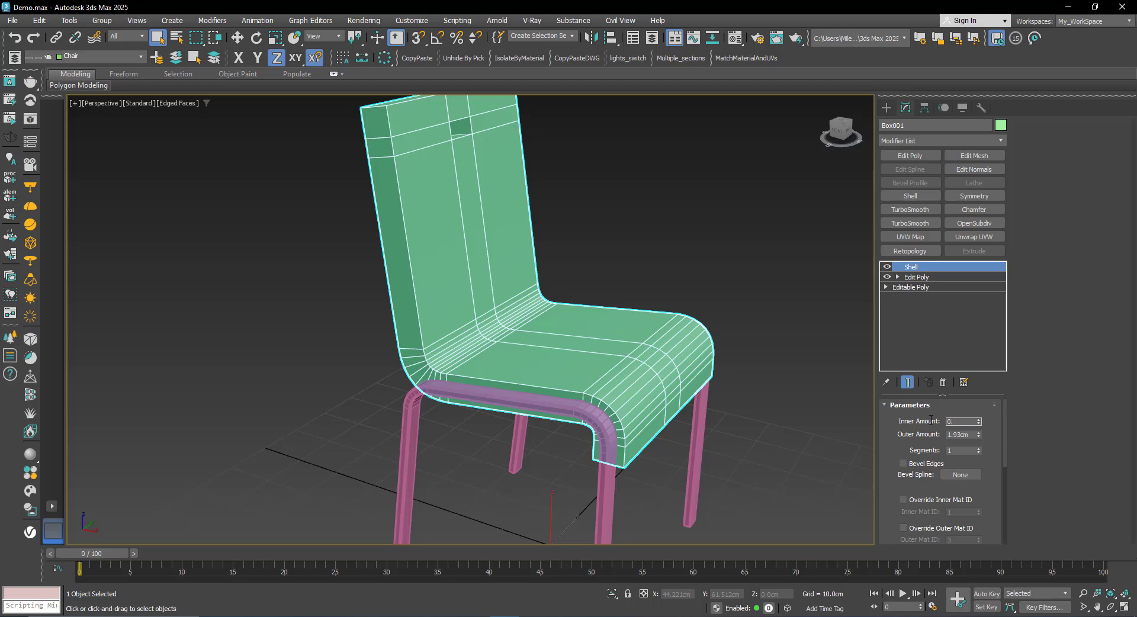
key("Return")
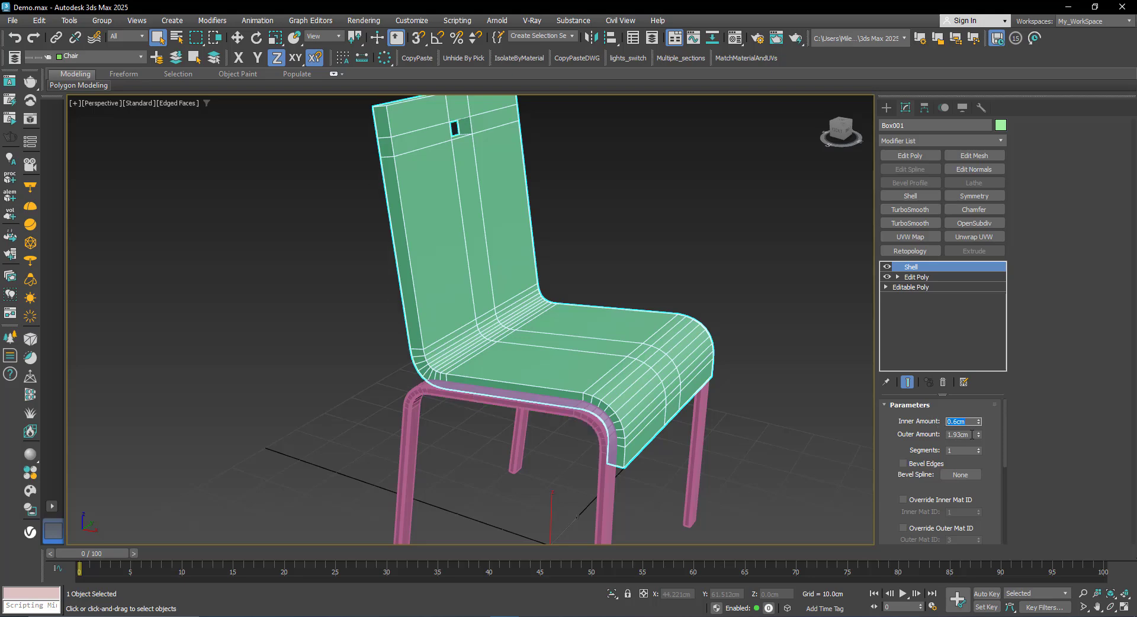
left_click_drag(971, 434, 948, 435)
type("0.6")
key("Return")
Inspect the thickened seat, backrest and cut-out with edged faces hidden.
scroll(667, 331, "up", 3)
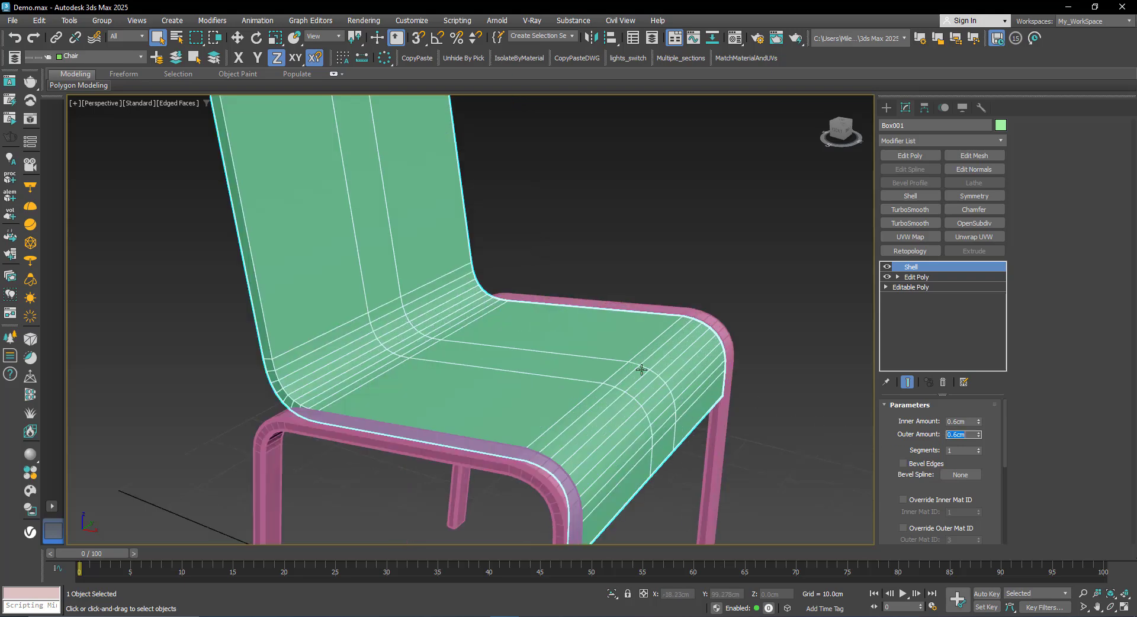
middle_click_drag(641, 370, 592, 375)
scroll(563, 363, "down", 3)
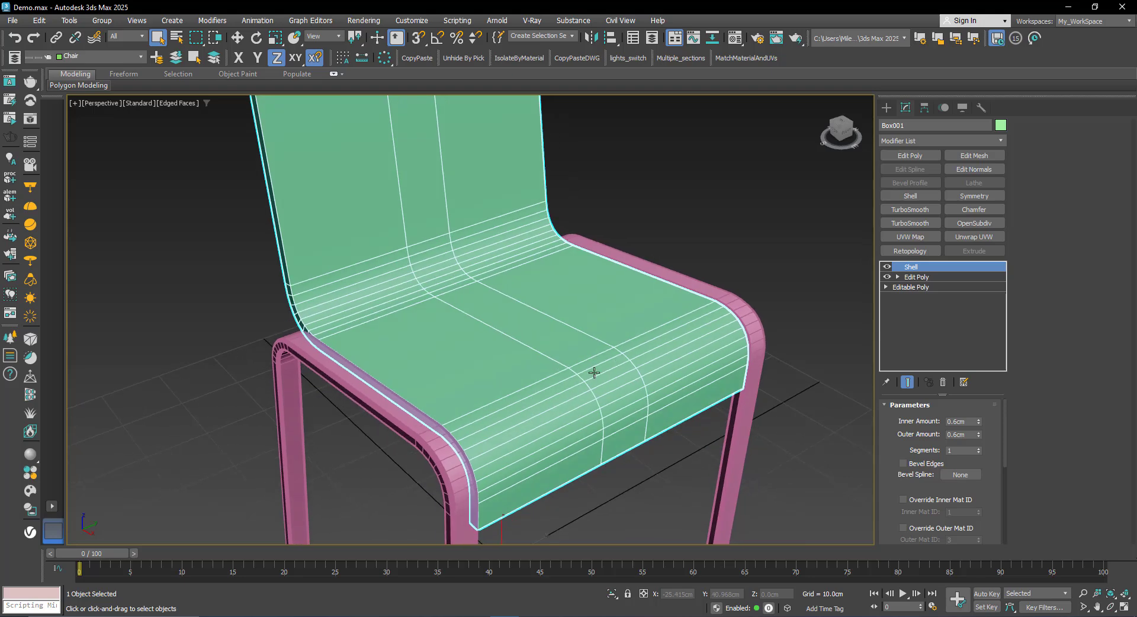
scroll(595, 373, "up", 2)
key("F4")
scroll(515, 353, "down", 5)
mouse_move(486, 312)
middle_mouse_down()
mouse_move(495, 329)
mouse_move(508, 320)
middle_mouse_up()
scroll(485, 281, "up", 8)
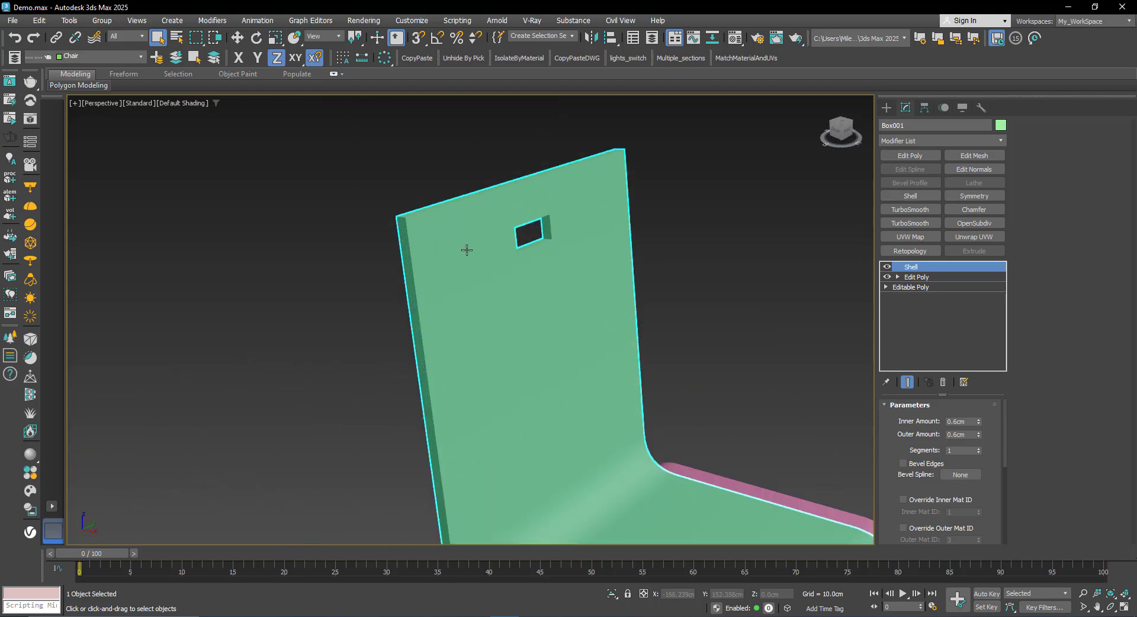
Add an Edit Poly modifier above the Shell, show edged faces, and select the two short thickness edges at the backrest's top corners.
left_click(893, 158)
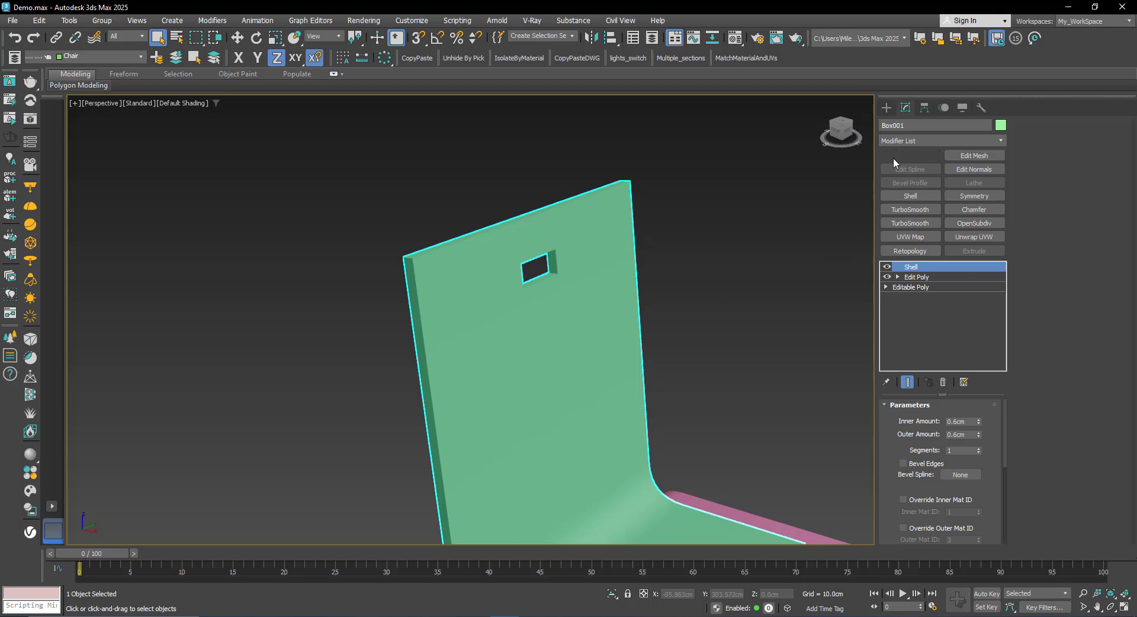
left_click(1051, 140)
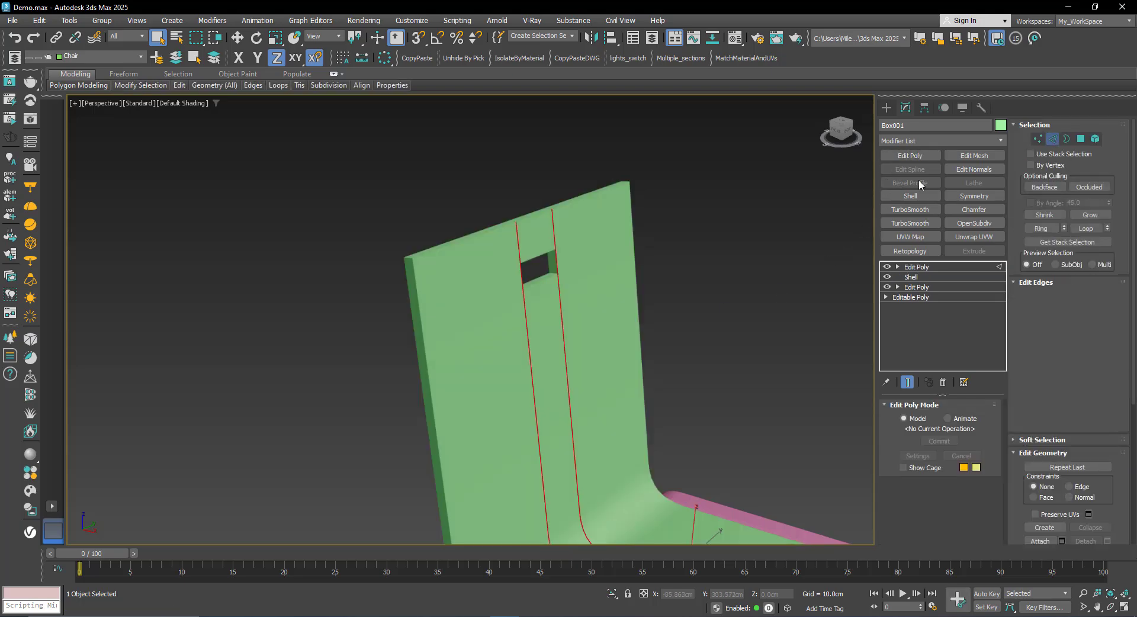
mouse_move(427, 313)
middle_mouse_down("alt")
mouse_move(447, 315)
mouse_move(446, 272)
mouse_move(434, 352)
middle_mouse_up("alt")
key("F4")
scroll(417, 289, "up", 3)
left_click(436, 316)
middle_click_drag(572, 201, 470, 323, "alt")
left_click(584, 214, "ctrl")
scroll(583, 202, "down", 8)
scroll(466, 236, "up", 10)
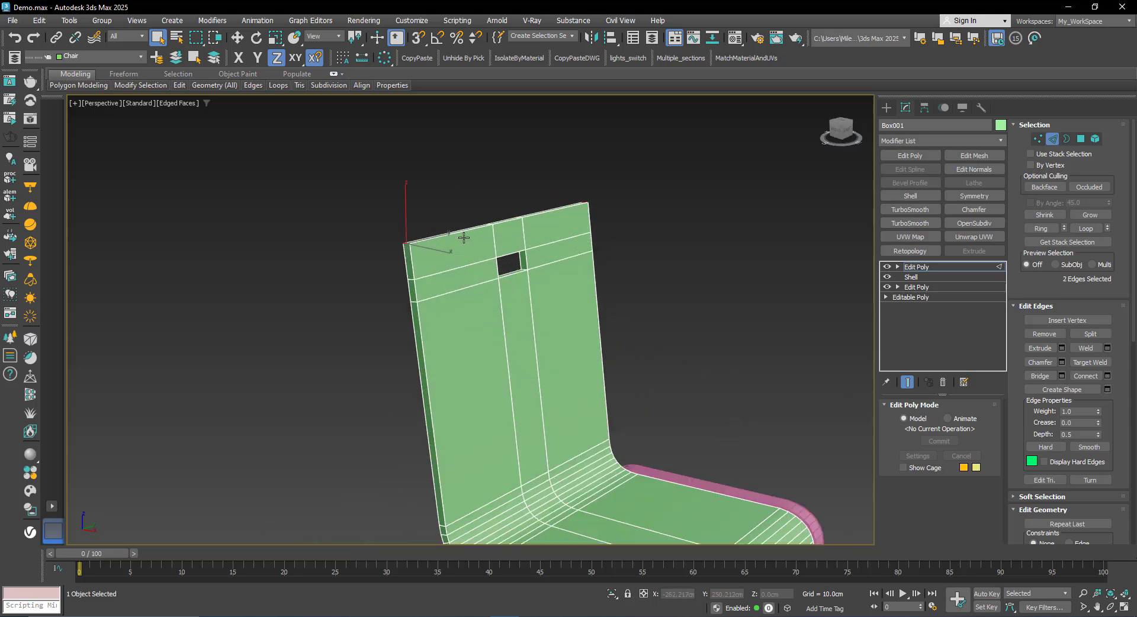
middle_click_drag(471, 279, 476, 327)
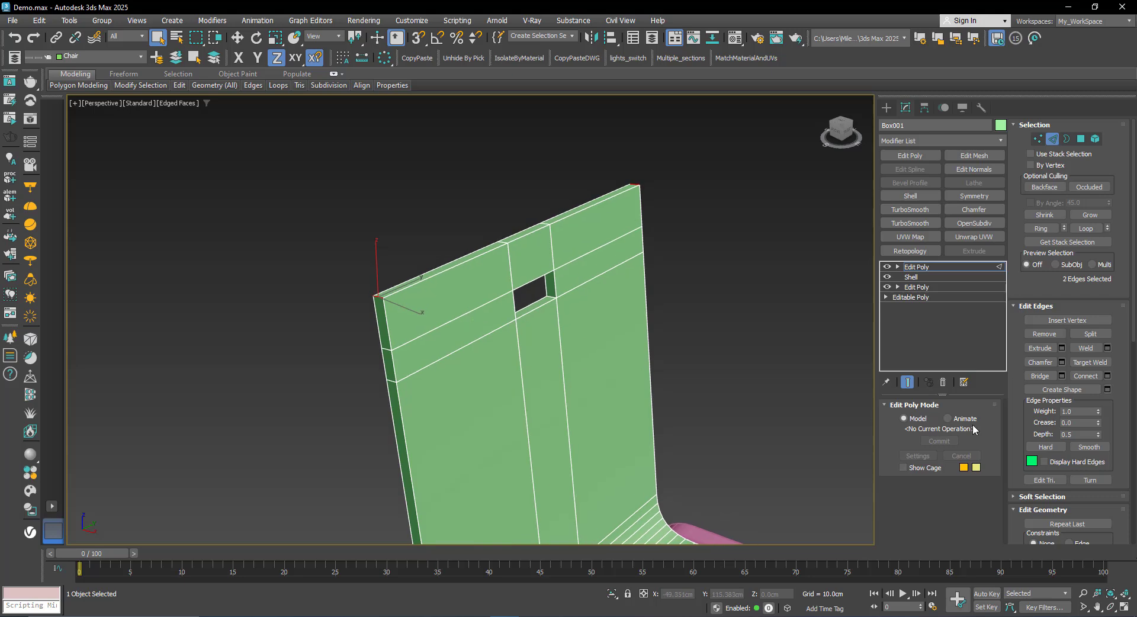
Chamfer the backrest's two top corner edges by 3.5 cm with 5 segments and leave edge editing.
left_click(1061, 361)
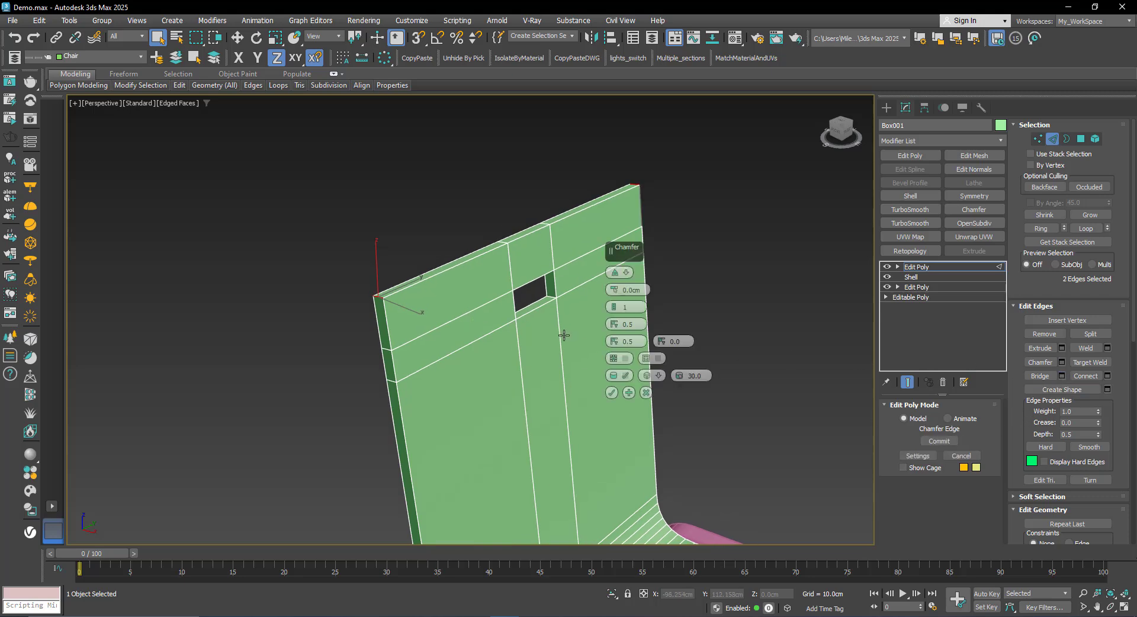
mouse_move(618, 294)
left_mouse_down()
mouse_move(615, 276)
mouse_move(617, 306)
left_mouse_up()
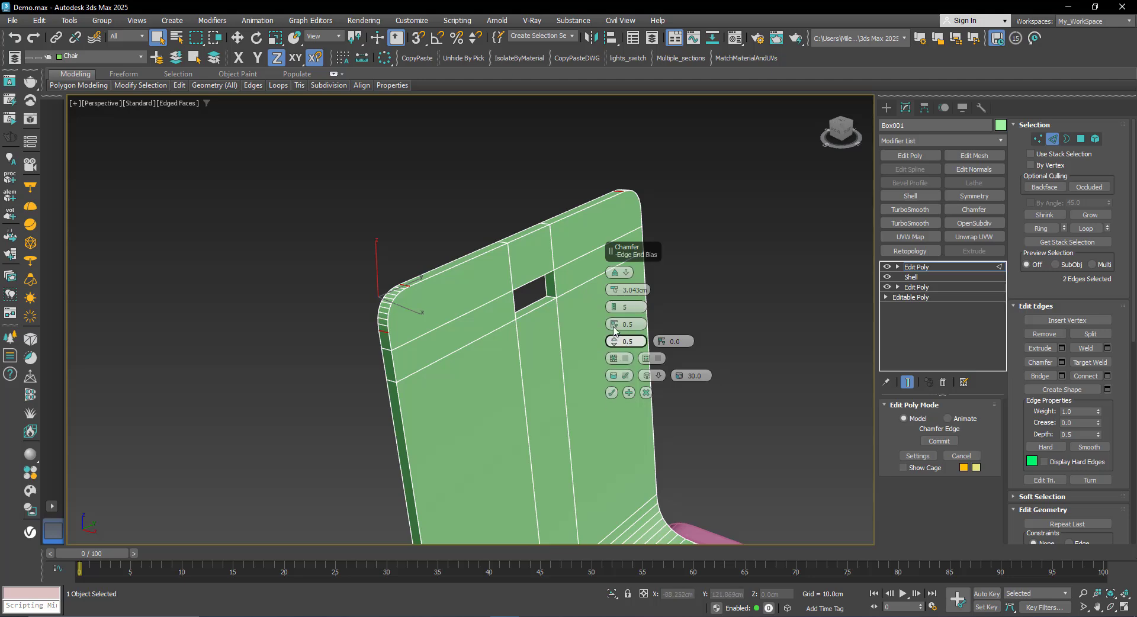
left_click_drag(631, 291, 684, 290)
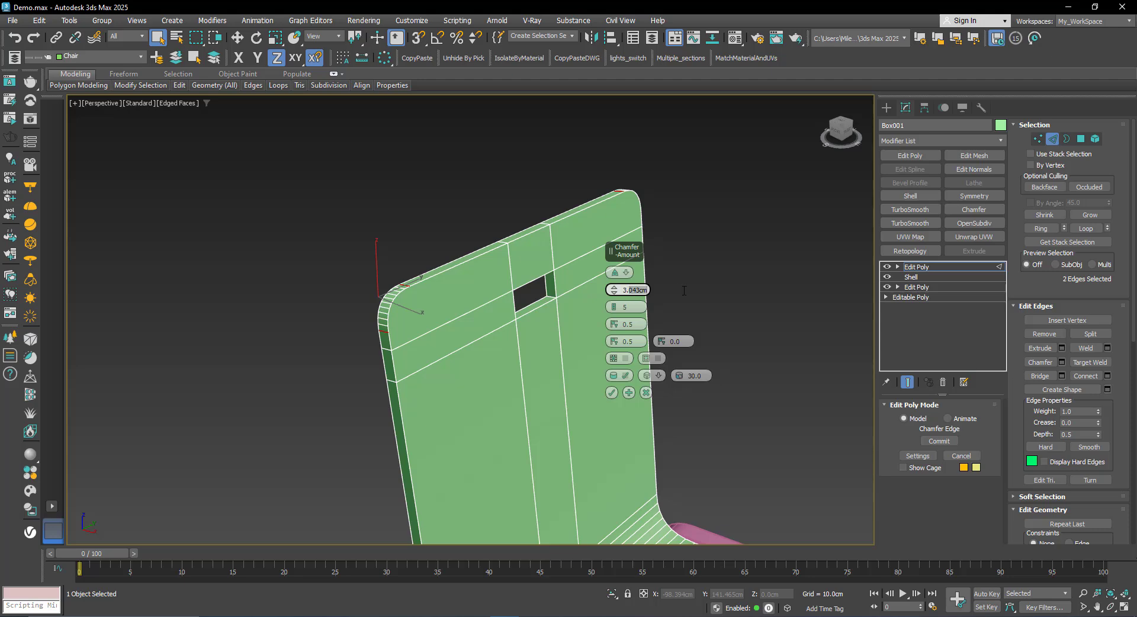
type("5")
key("Return")
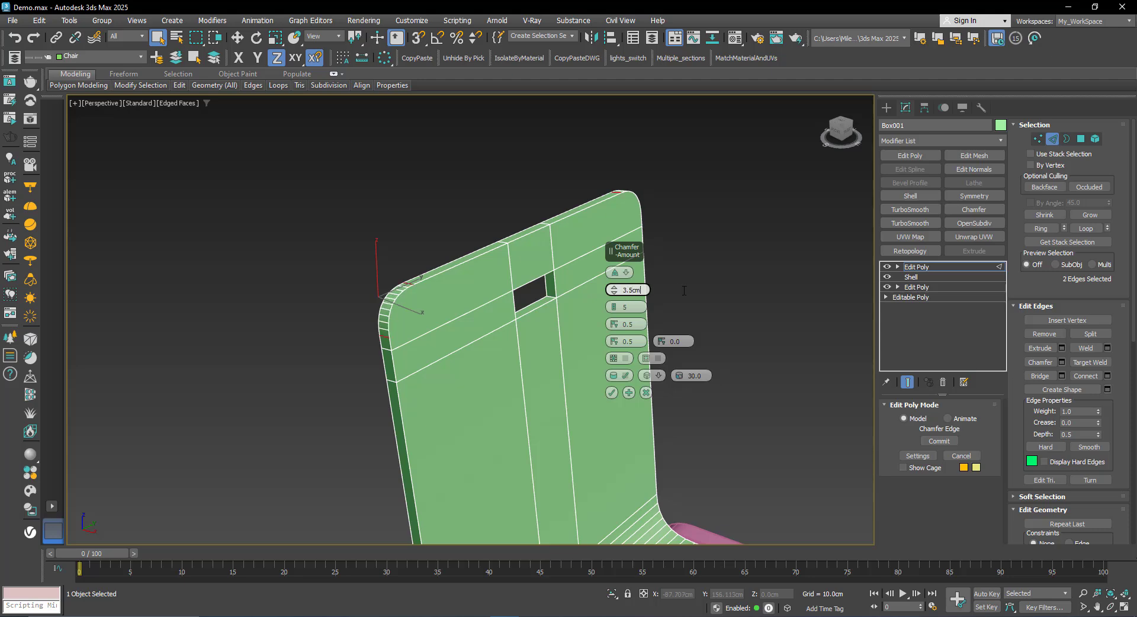
left_click(612, 393)
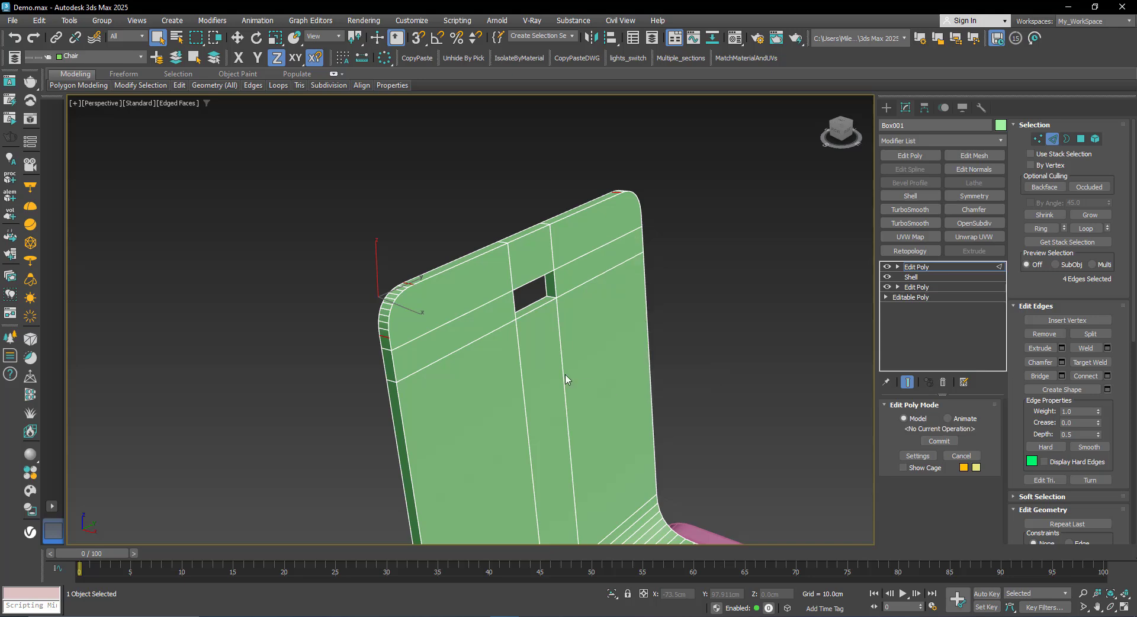
scroll(447, 295, "down", 5)
left_click(921, 268)
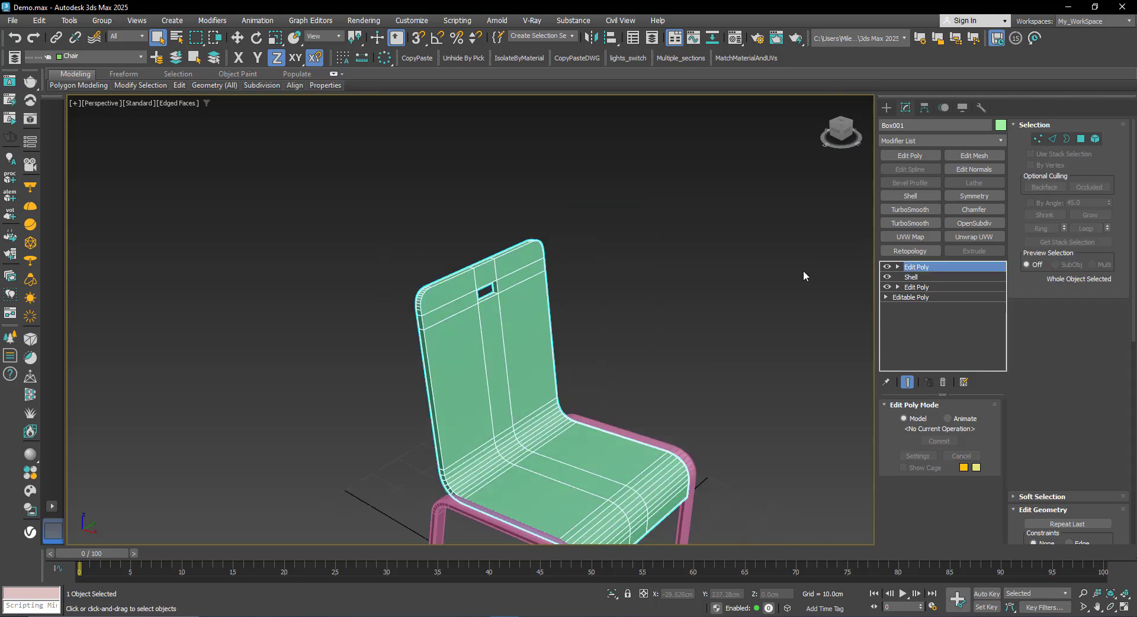
Add a Chamfer modifier to the seat and backrest and reduce its amount to 0.15 cm.
mouse_move(485, 316)
middle_mouse_down("alt")
mouse_move(452, 316)
mouse_move(482, 322)
middle_mouse_up("alt")
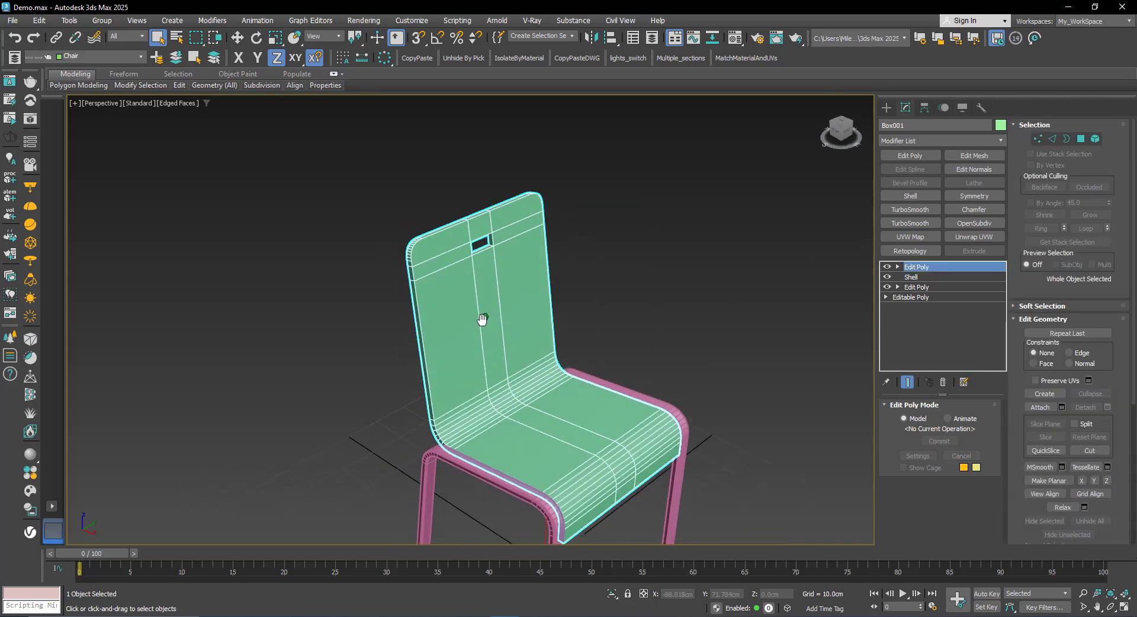
scroll(477, 251, "up", 3)
middle_click_drag(481, 257, 500, 238, "alt")
left_click(926, 140)
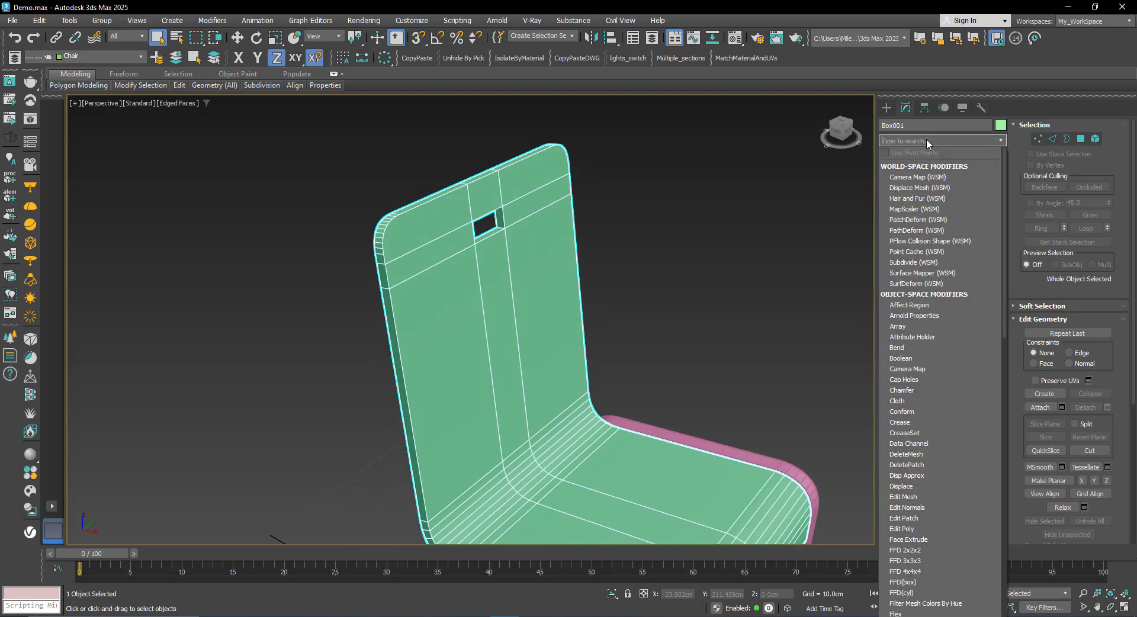
type("c")
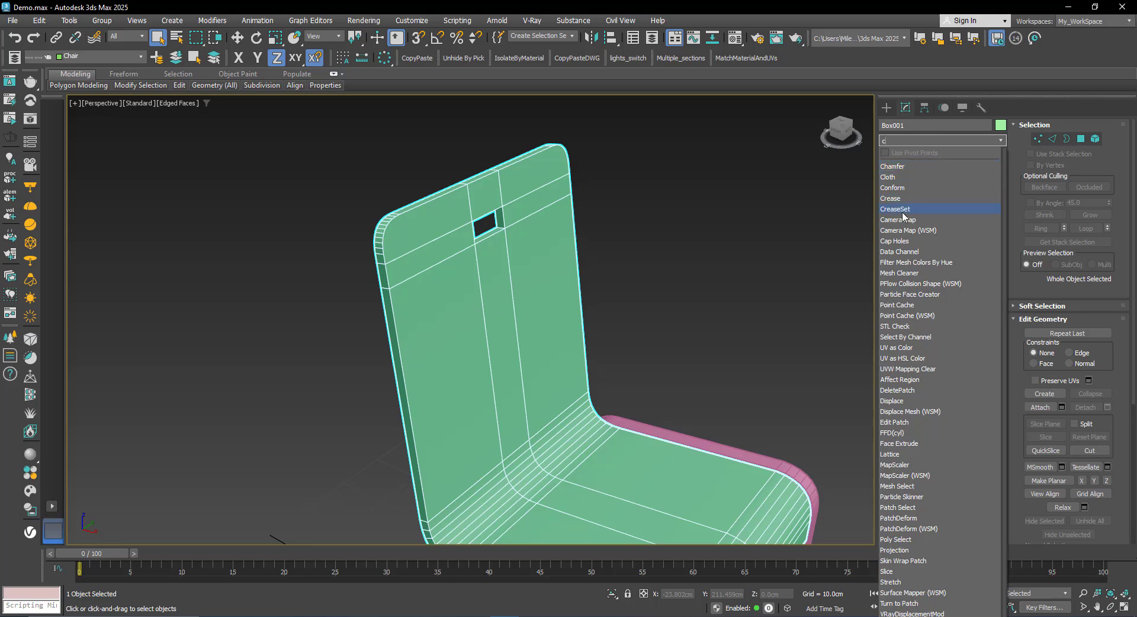
left_click(893, 166)
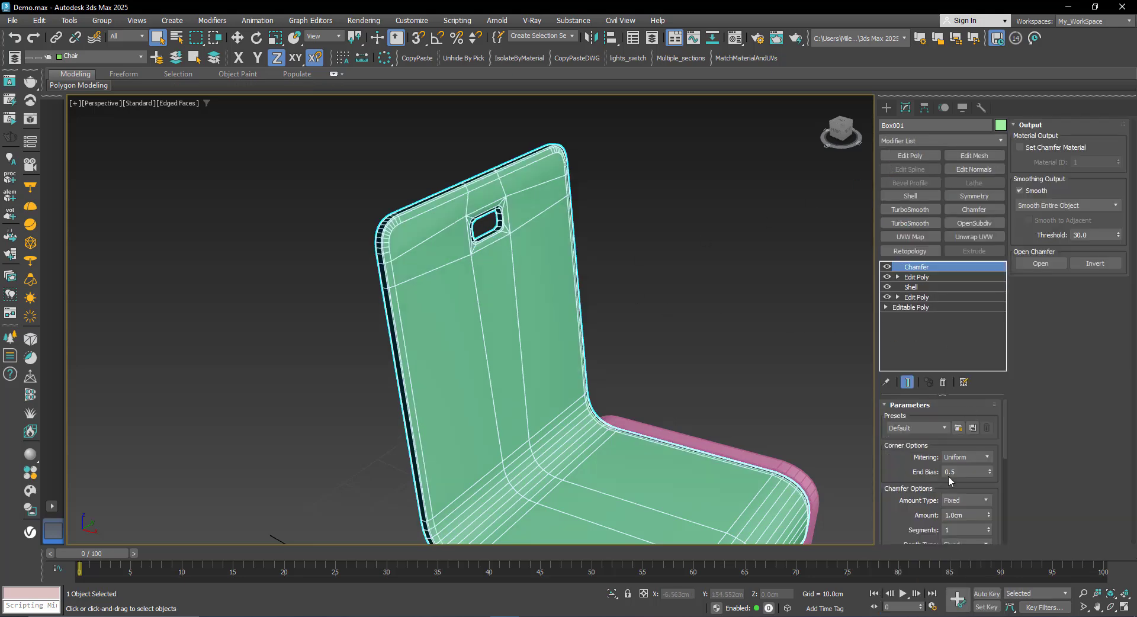
left_click_drag(988, 514, 980, 547)
scroll(385, 246, "up", 5)
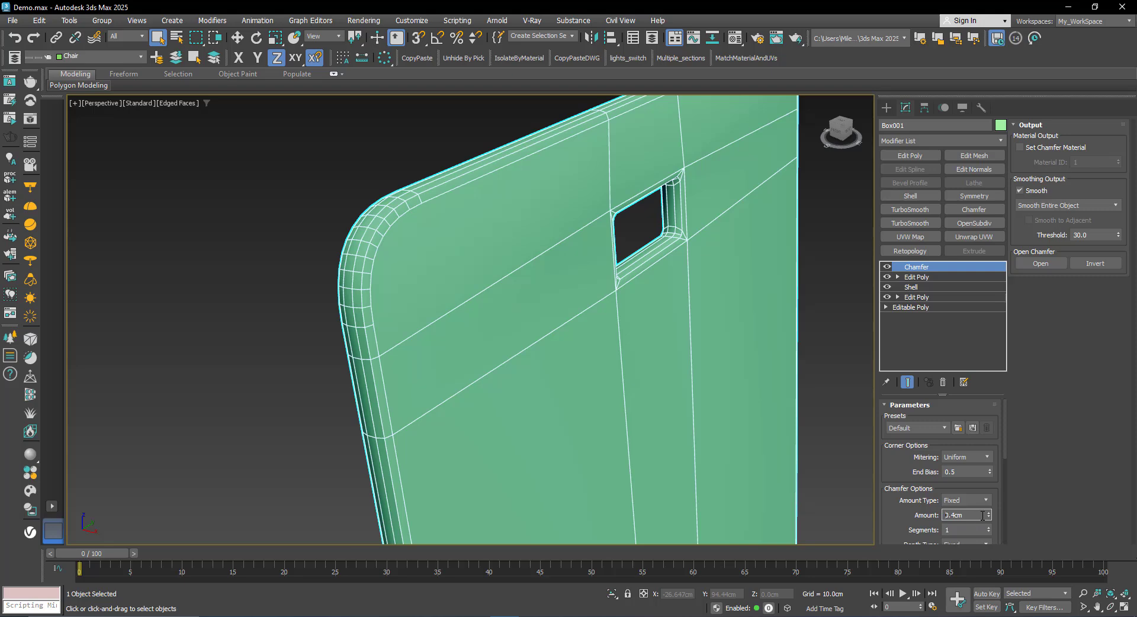
left_click_drag(987, 518, 988, 528)
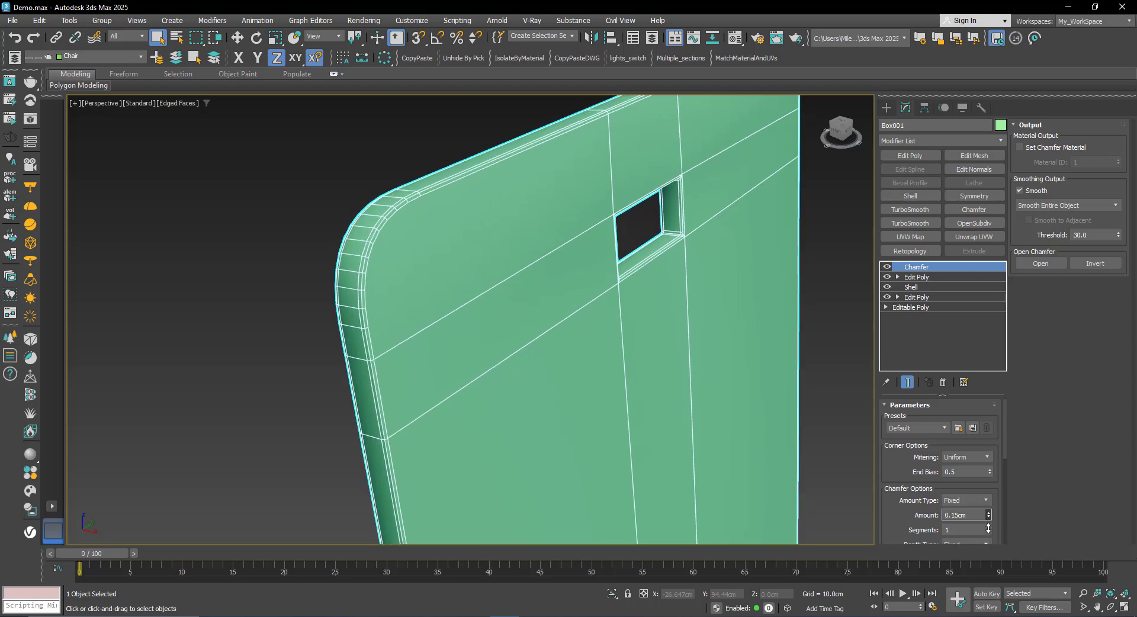
Set the Chamfer modifier's smoothing to Smooth Chamfers Only, try an amount of 0.3 cm, and settle on 0.2 cm.
left_click(1048, 208)
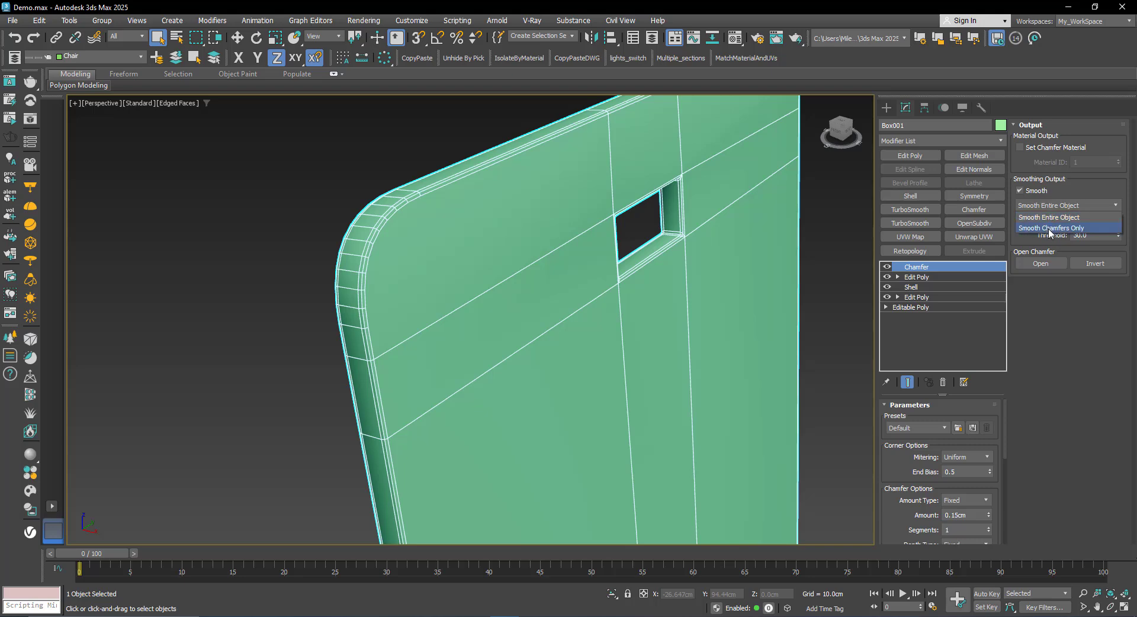
left_click(1044, 229)
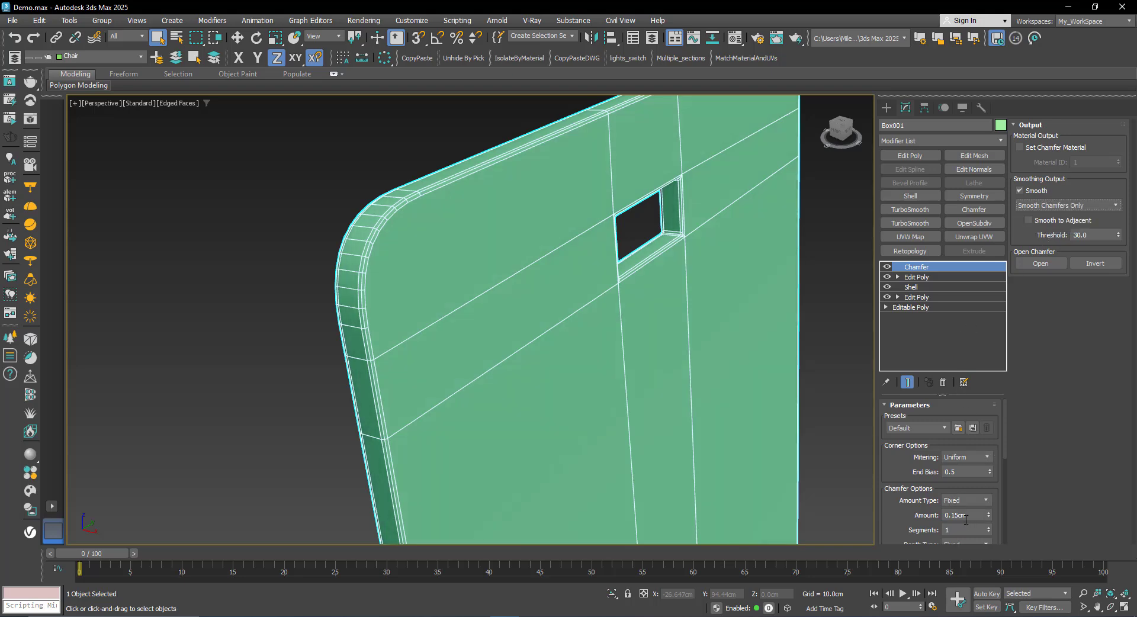
left_click_drag(969, 515, 954, 516)
key("Return")
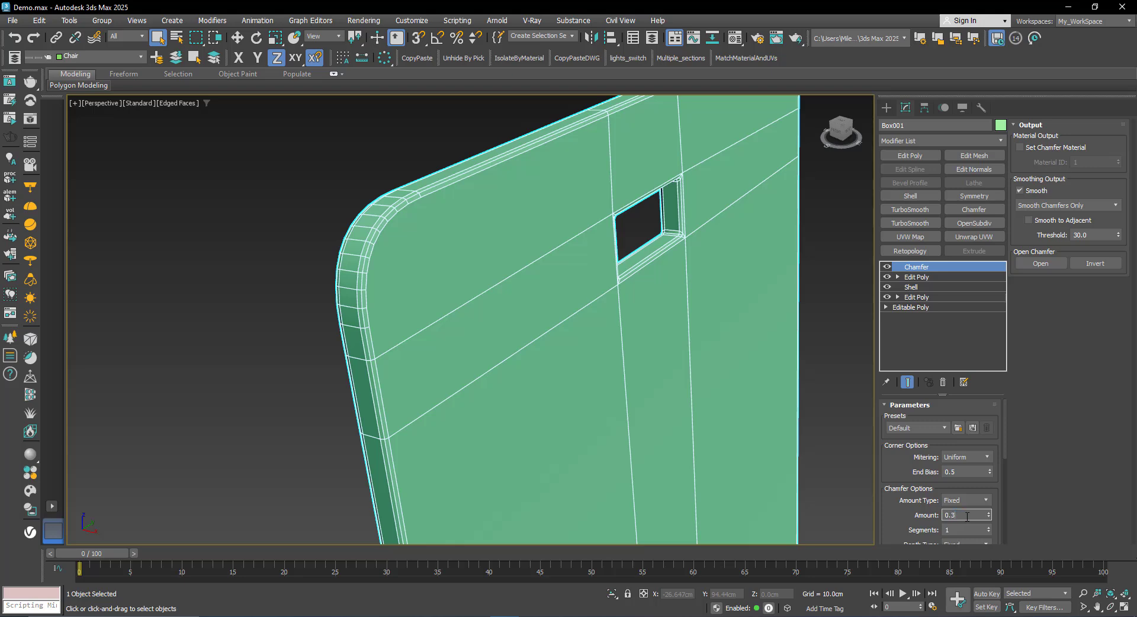
type("0.3")
key("Return")
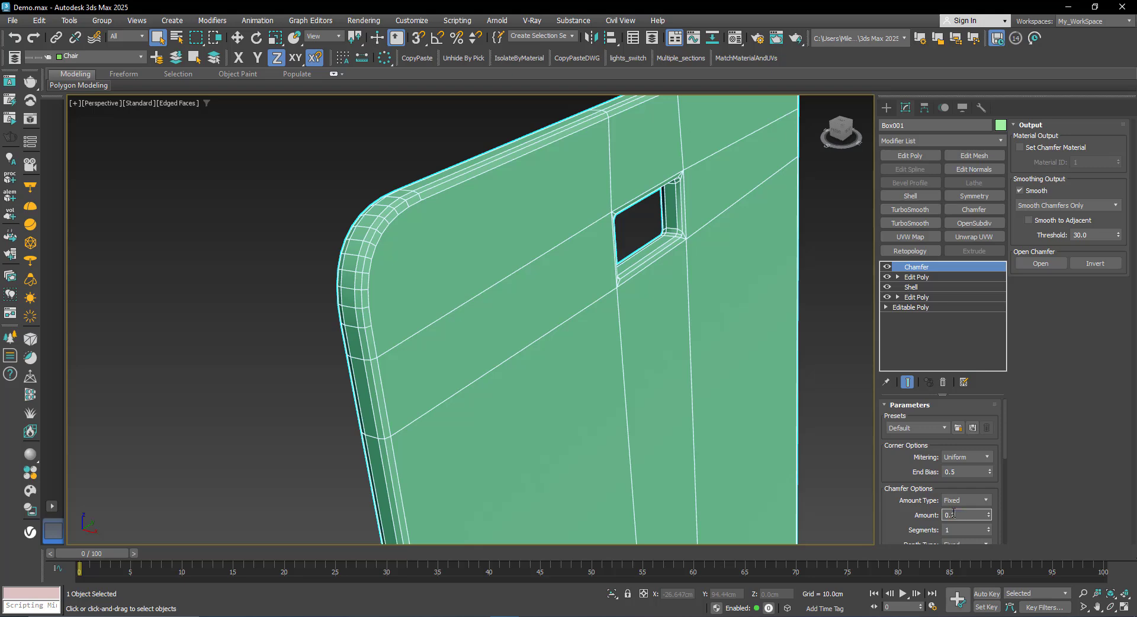
type("0.2")
key("Return")
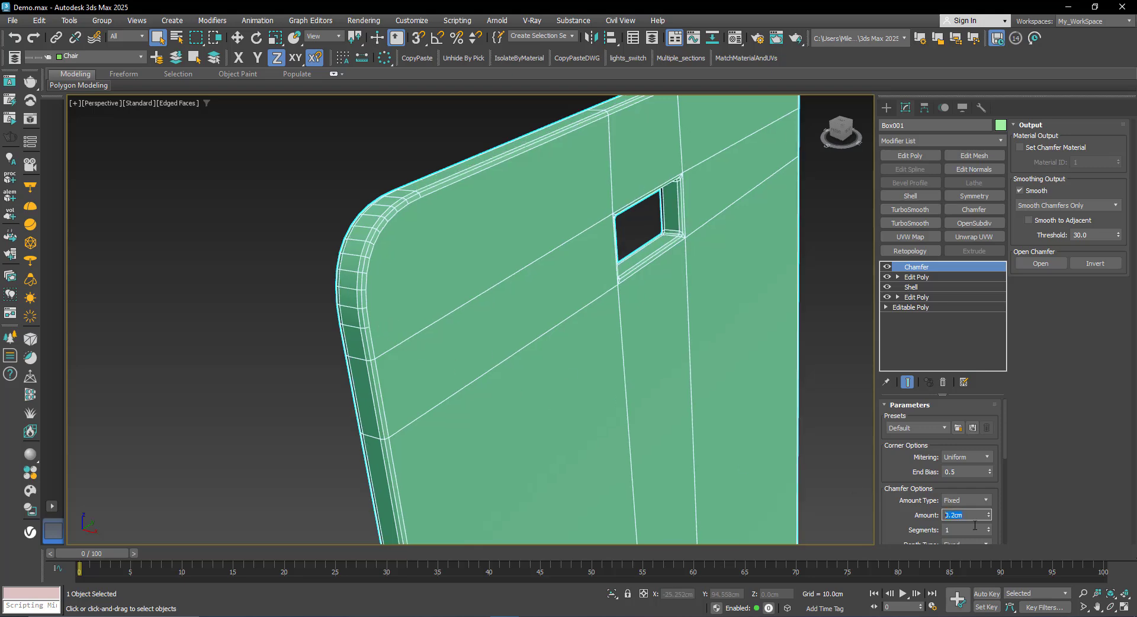
Set the Chamfer modifier's segments to 3.
key("Tab")
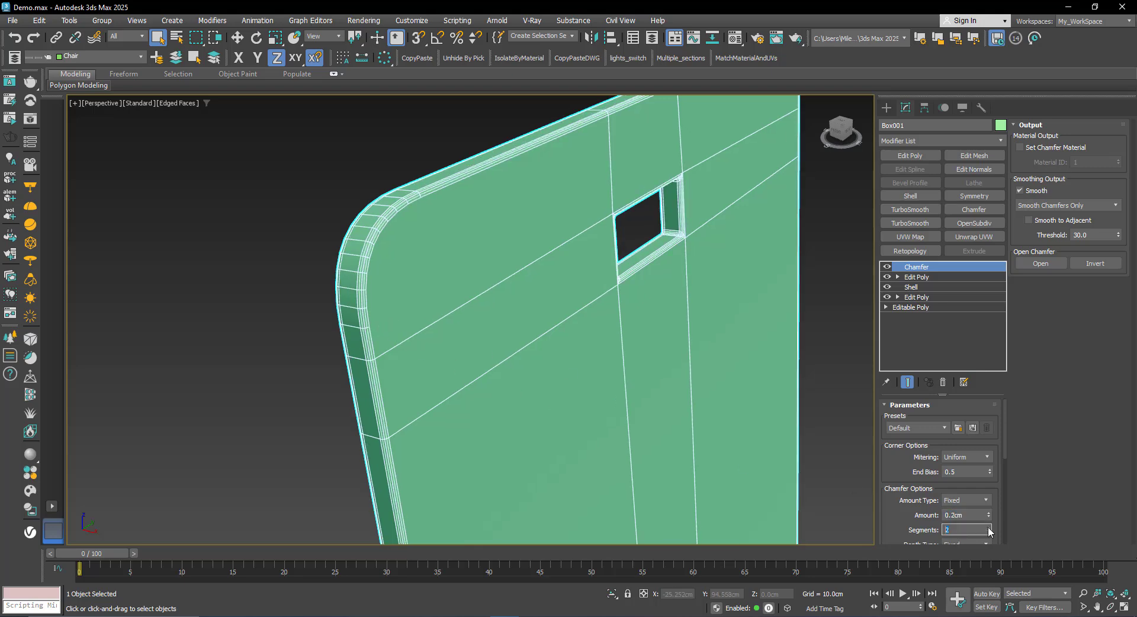
type("3")
key("Return")
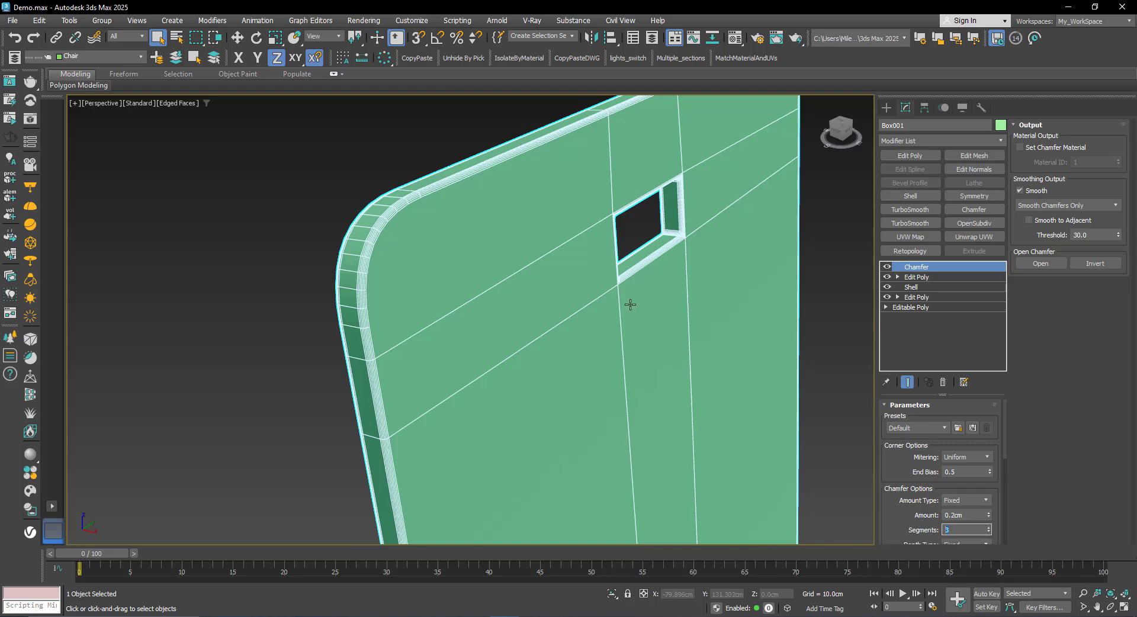
Deselect the seat and backrest and inspect the chamfered edges with edged faces hidden.
left_click(270, 287)
key("F4")
scroll(269, 282, "down", 5)
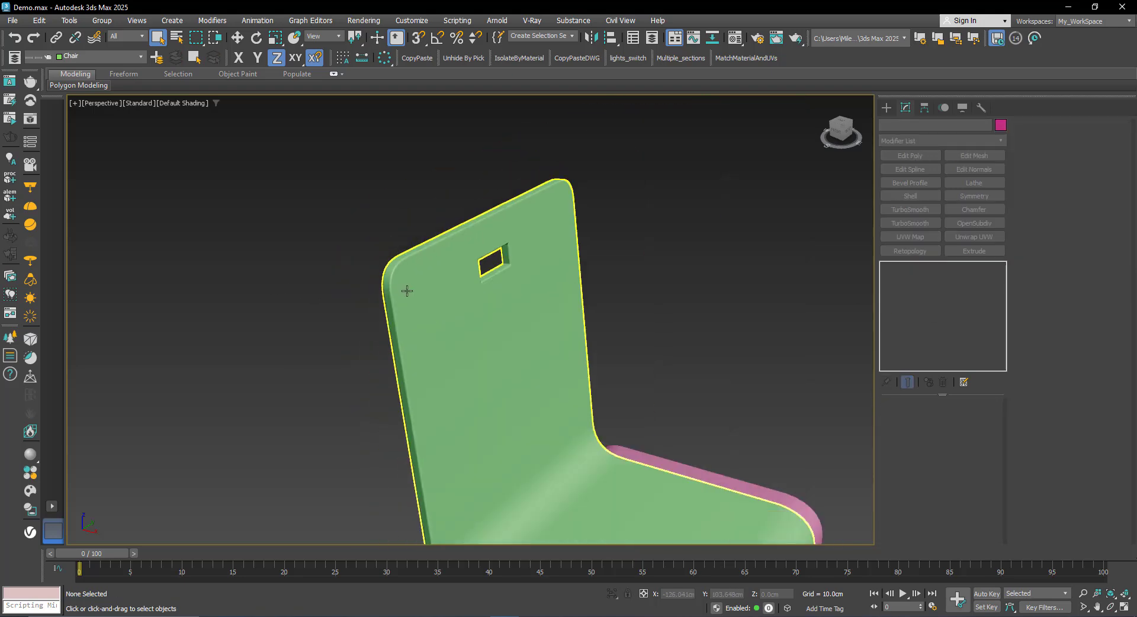
middle_click_drag(472, 373, 448, 314)
scroll(448, 314, "down", 6)
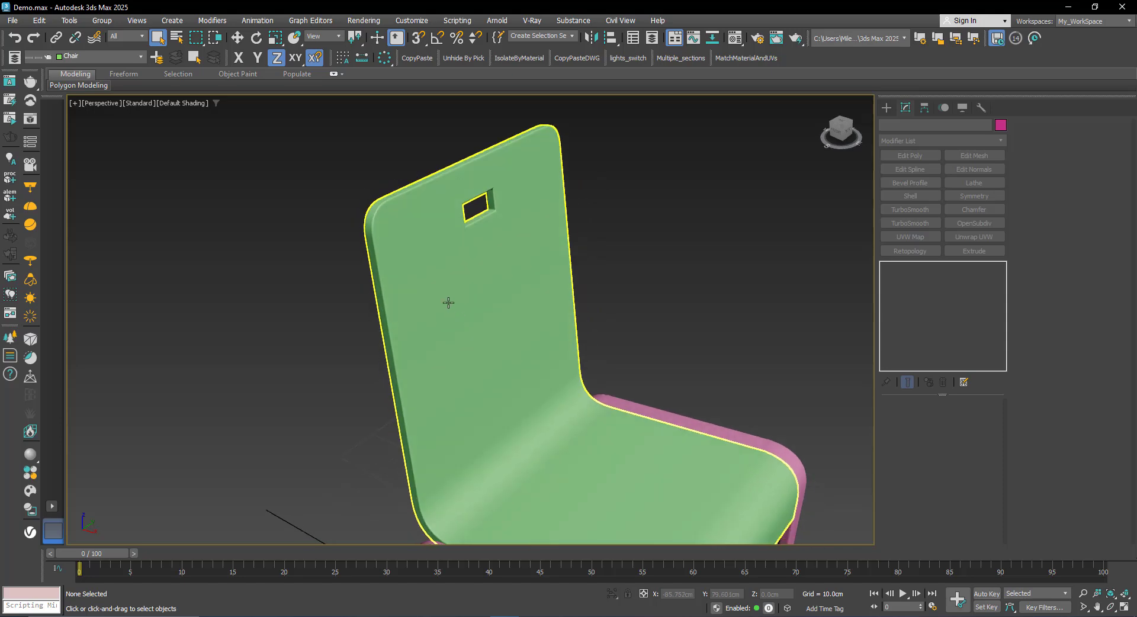
scroll(490, 367, "up", 3)
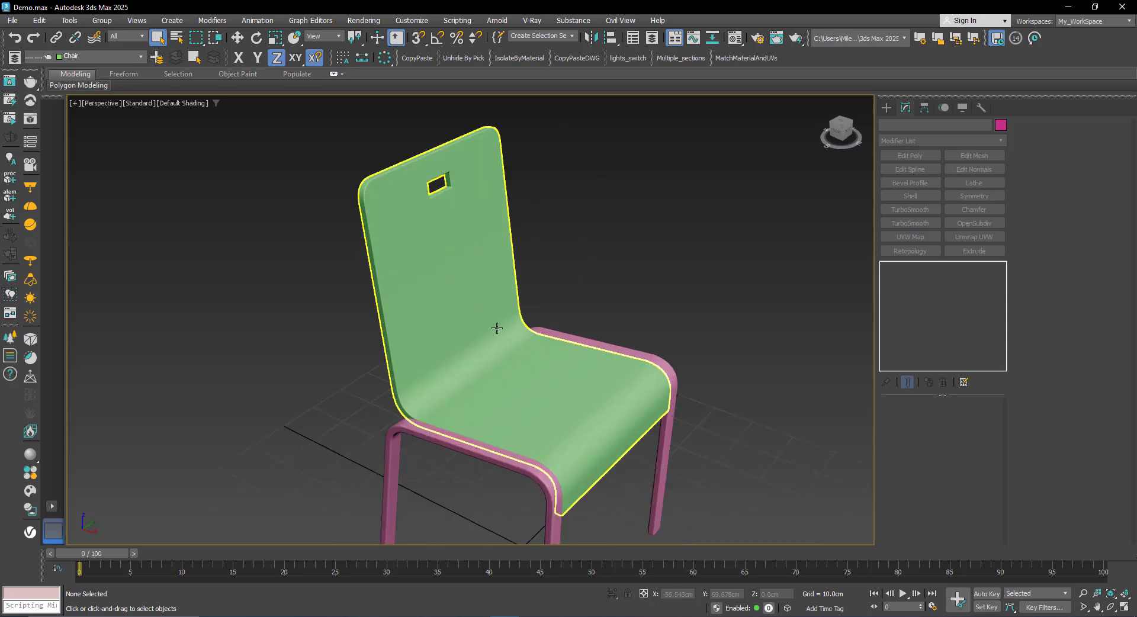
Show edged faces and examine the backrest's rounded corner, cut-out and chamfered rim up close and from farther away.
key("F4")
scroll(398, 233, "up", 6)
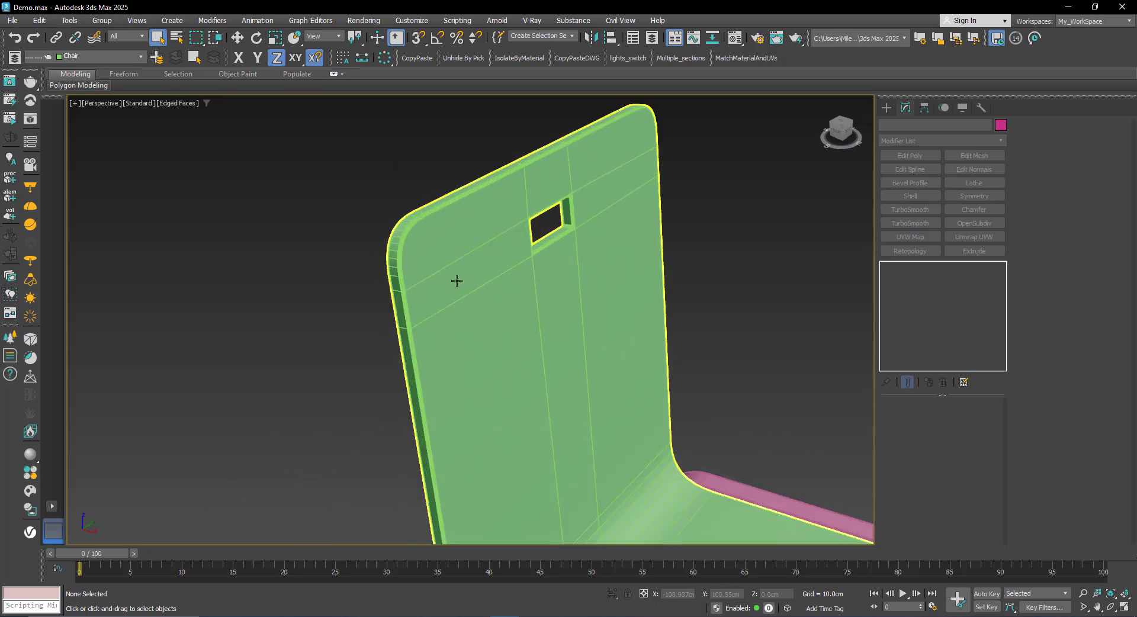
scroll(417, 284, "down", 6)
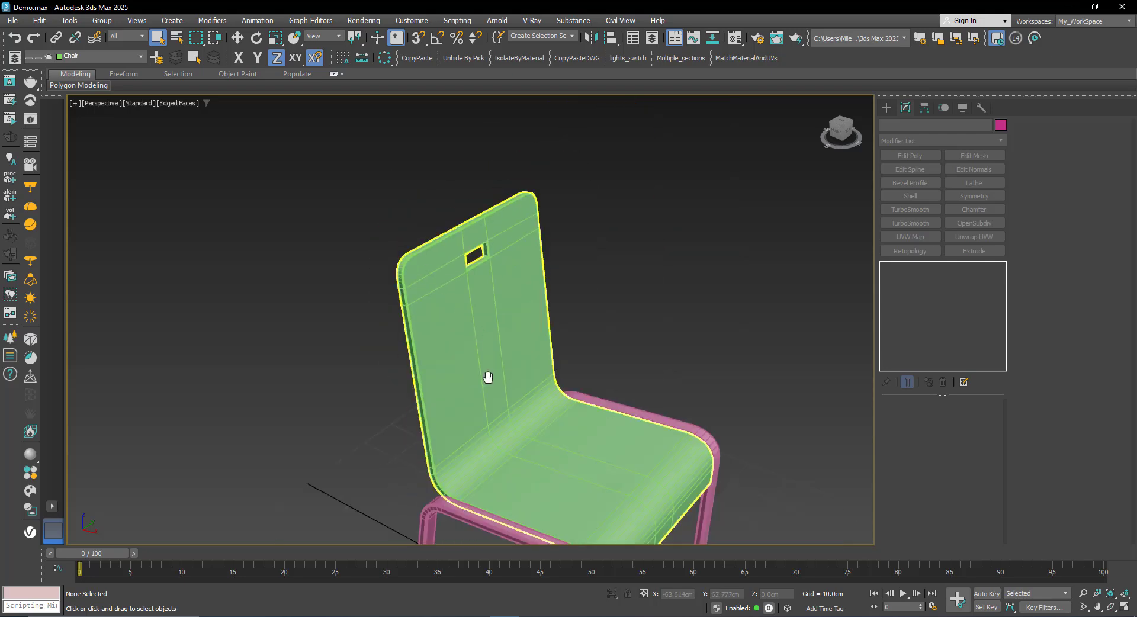
scroll(435, 246, "up", 3)
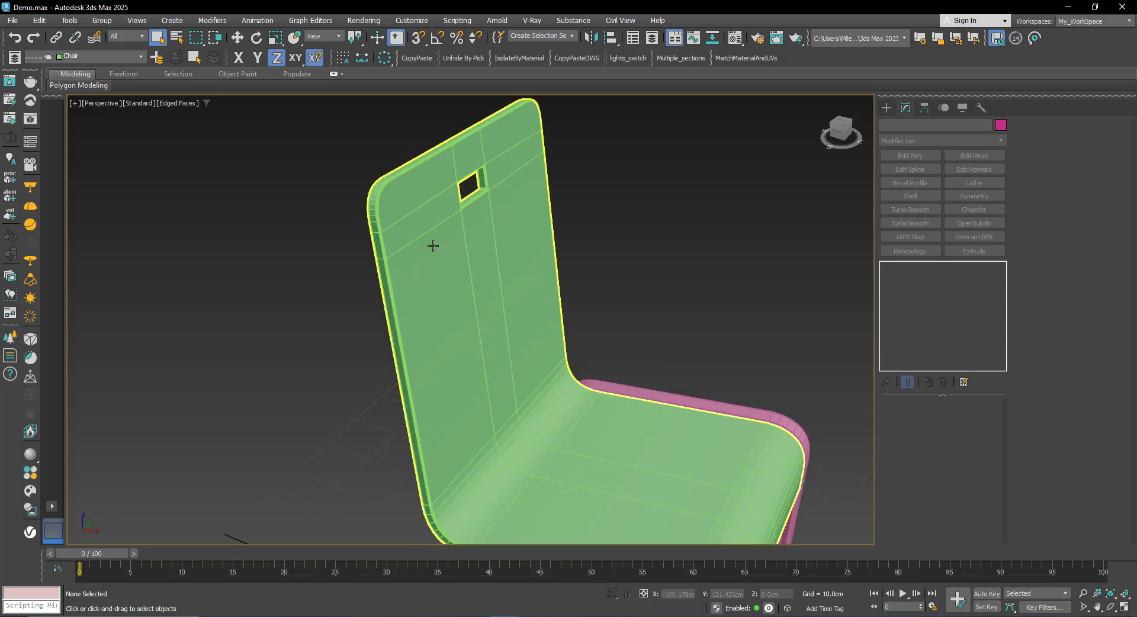
middle_click_drag(433, 257, 507, 320)
scroll(456, 298, "up", 5)
scroll(472, 302, "down", 3)
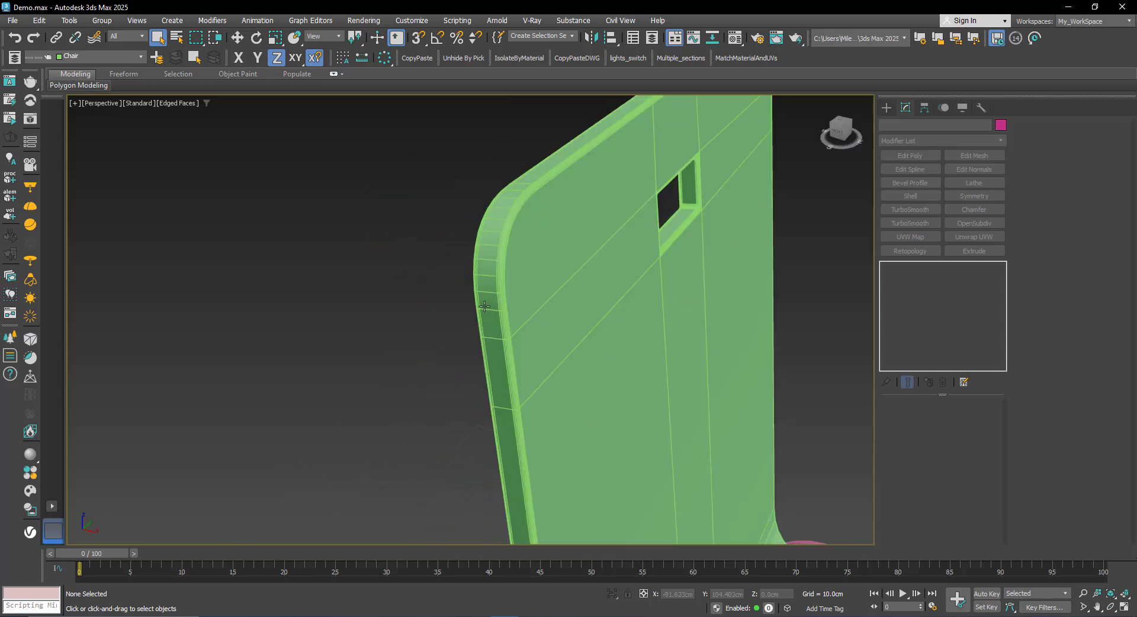
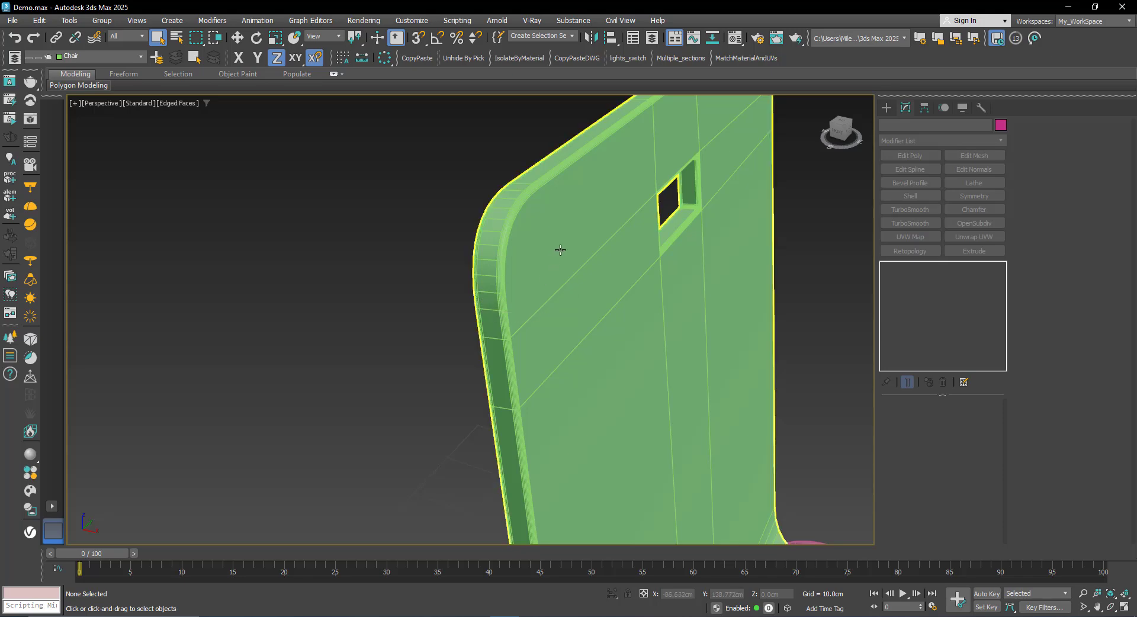
scroll(558, 252, "down", 5)
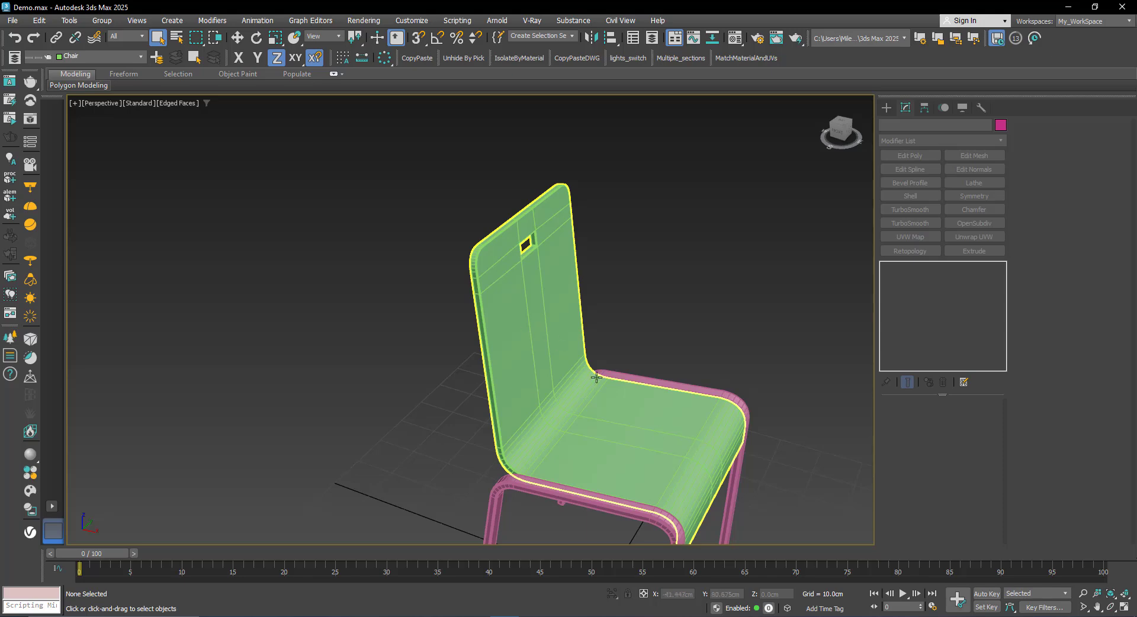
scroll(474, 272, "up", 5)
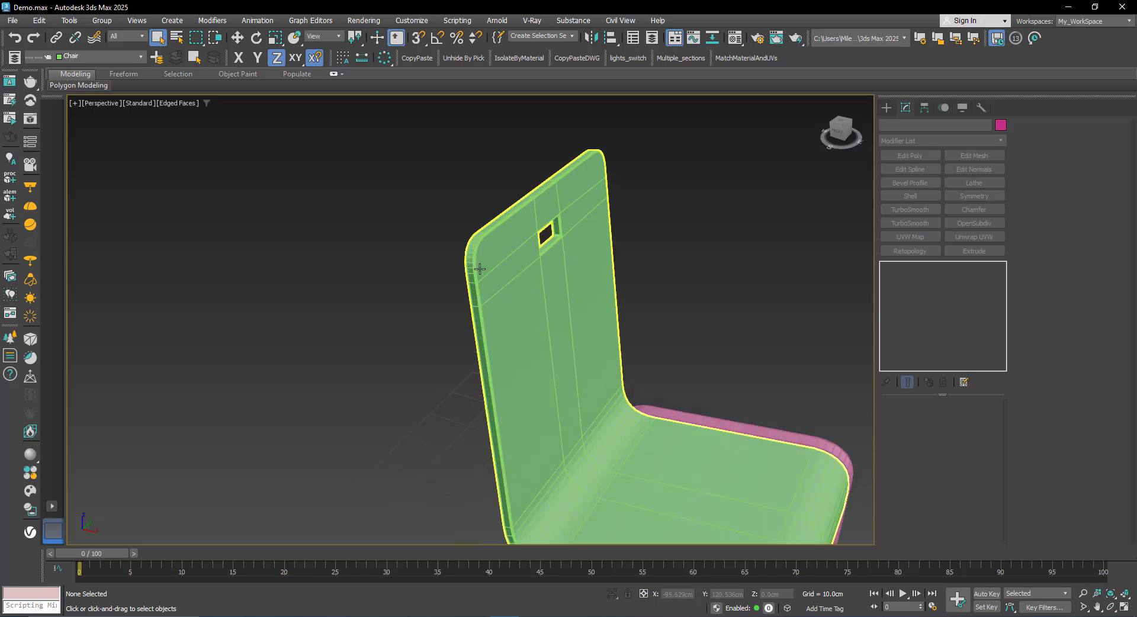
Select the seat and backrest, add an Edit Poly modifier above the Chamfer, and enter polygon editing.
left_click(502, 299)
scroll(520, 285, "up", 1)
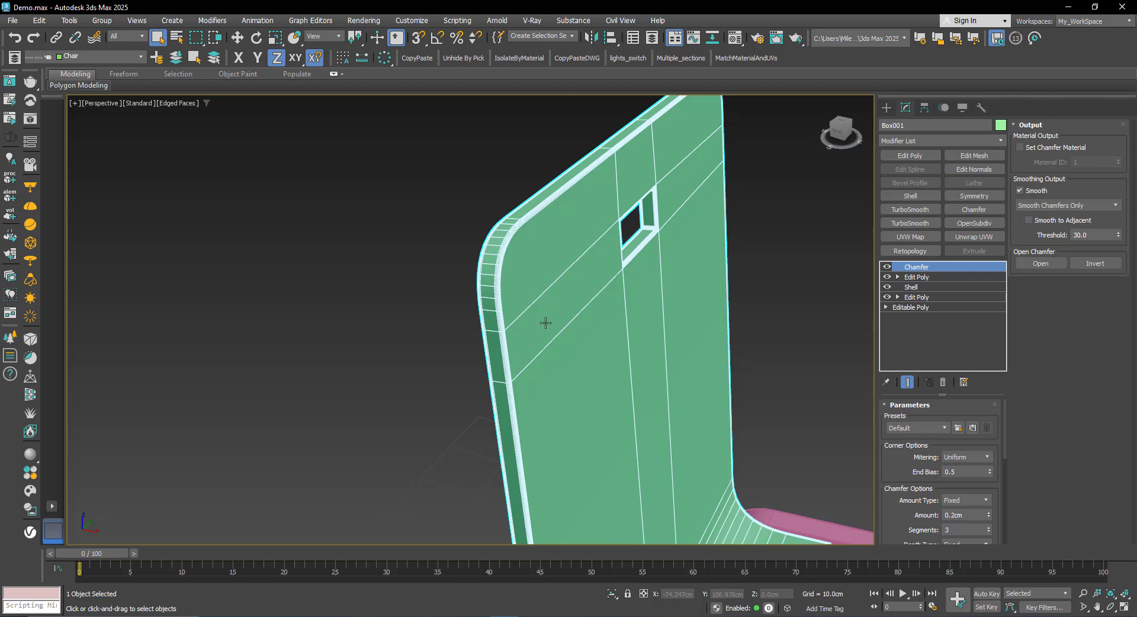
left_click(890, 152)
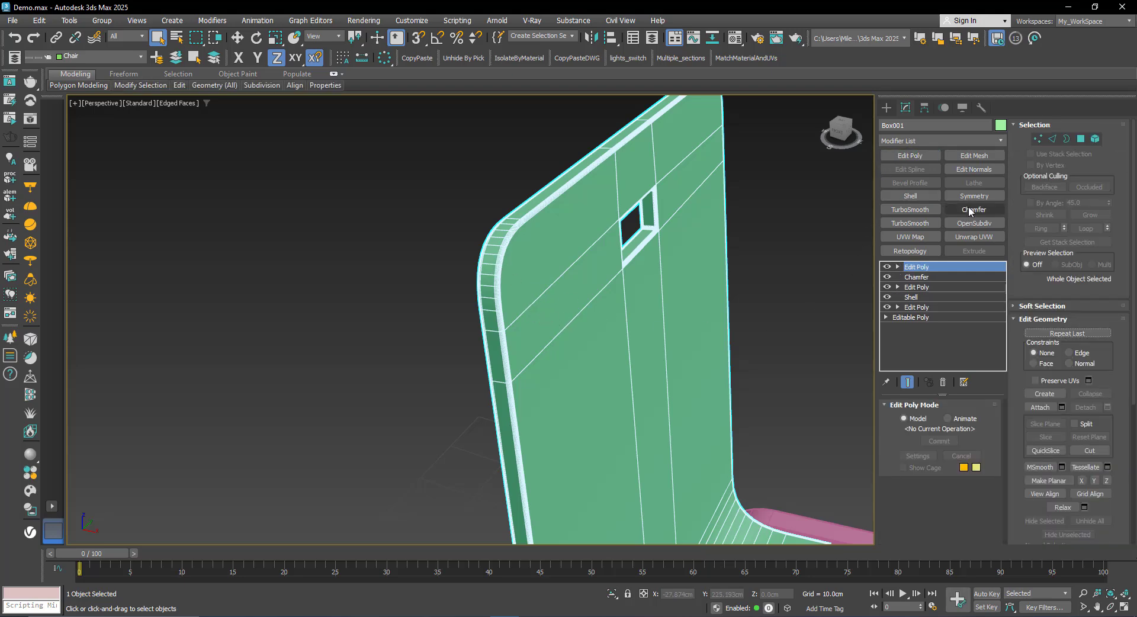
left_click(1080, 138)
Select the full loop of rim polygons running around the edge of the seat and backrest.
scroll(469, 320, "down", 2)
middle_click_drag(469, 321, 457, 295, "alt")
scroll(448, 290, "up", 2)
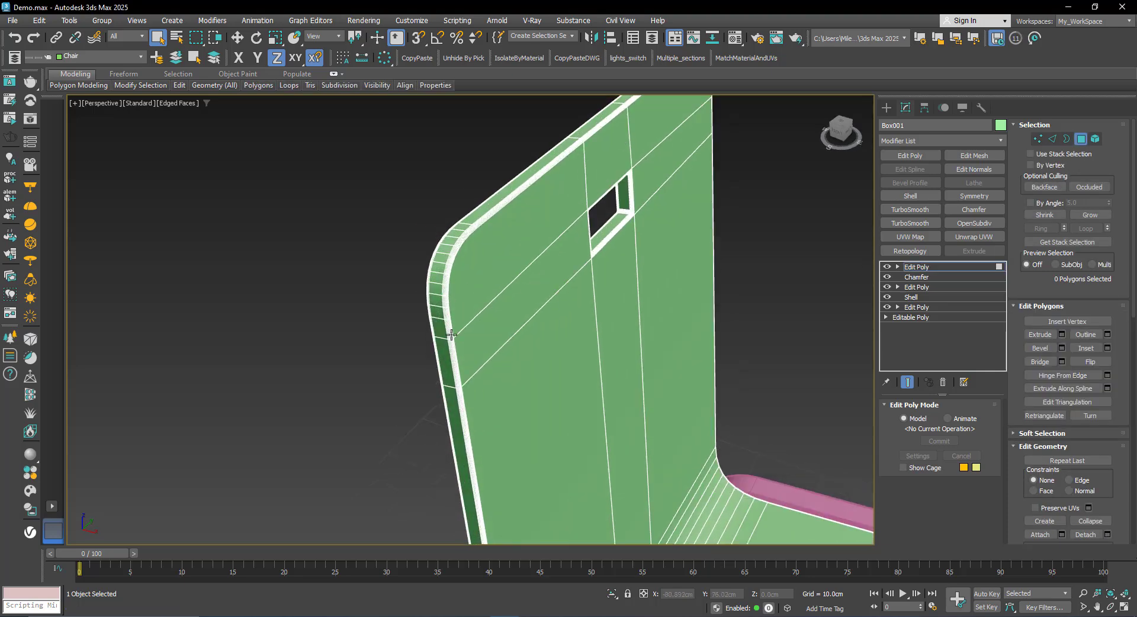
left_click(451, 418)
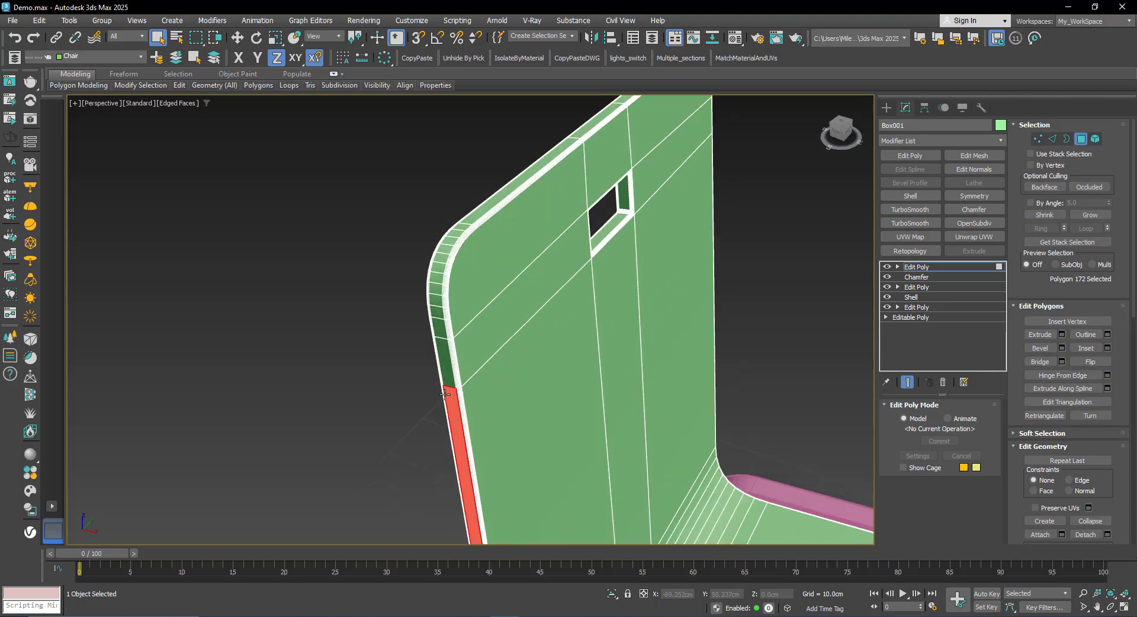
left_click(445, 359, "ctrl")
left_click(489, 205, "ctrl")
left_click(436, 279, "ctrl")
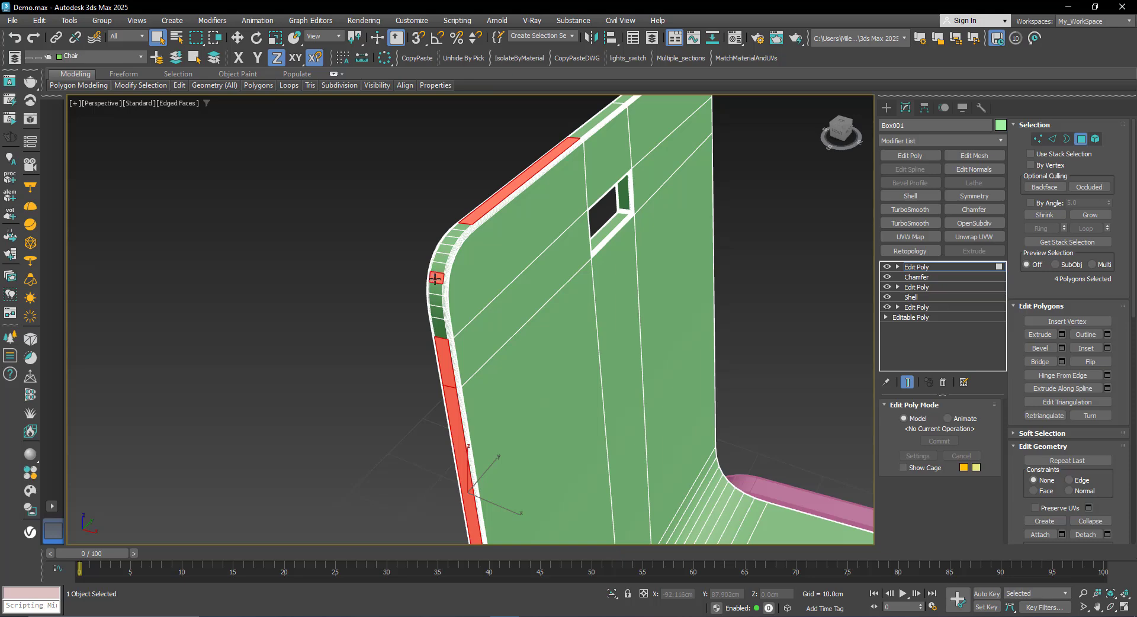
middle_click_drag(442, 290, 448, 298)
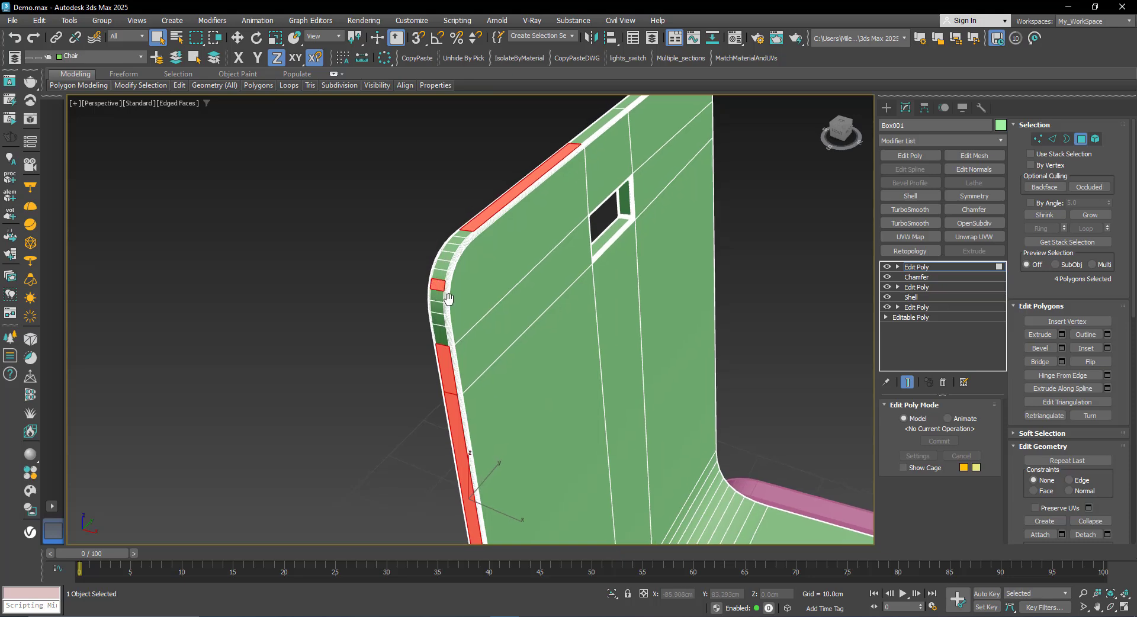
scroll(452, 308, "down", 2)
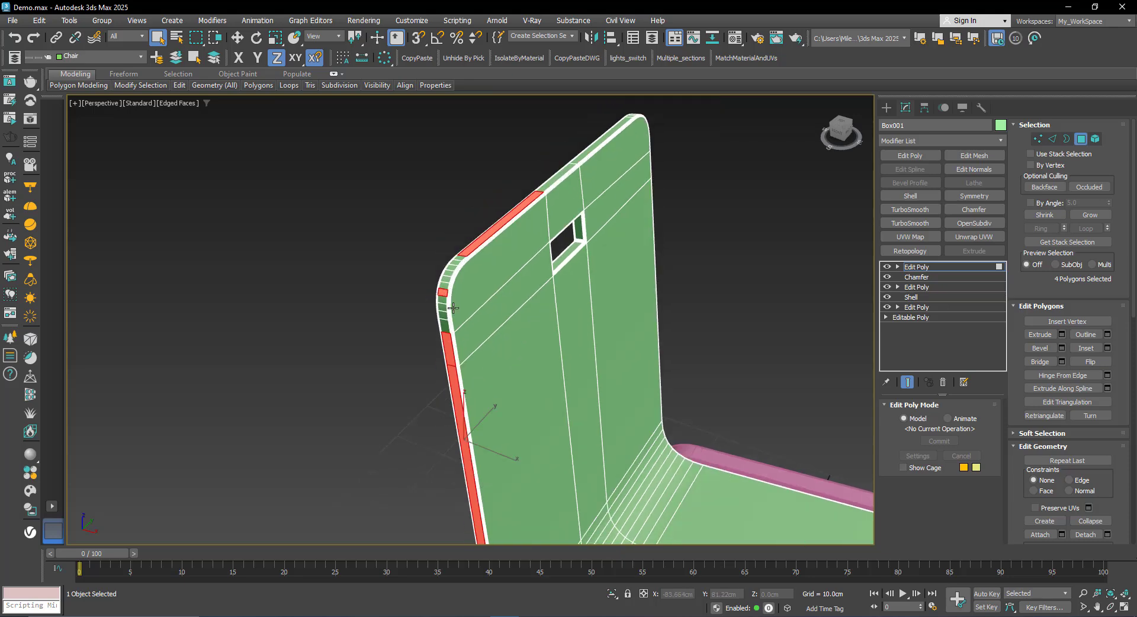
left_click(453, 308, "shift")
scroll(453, 308, "down", 5)
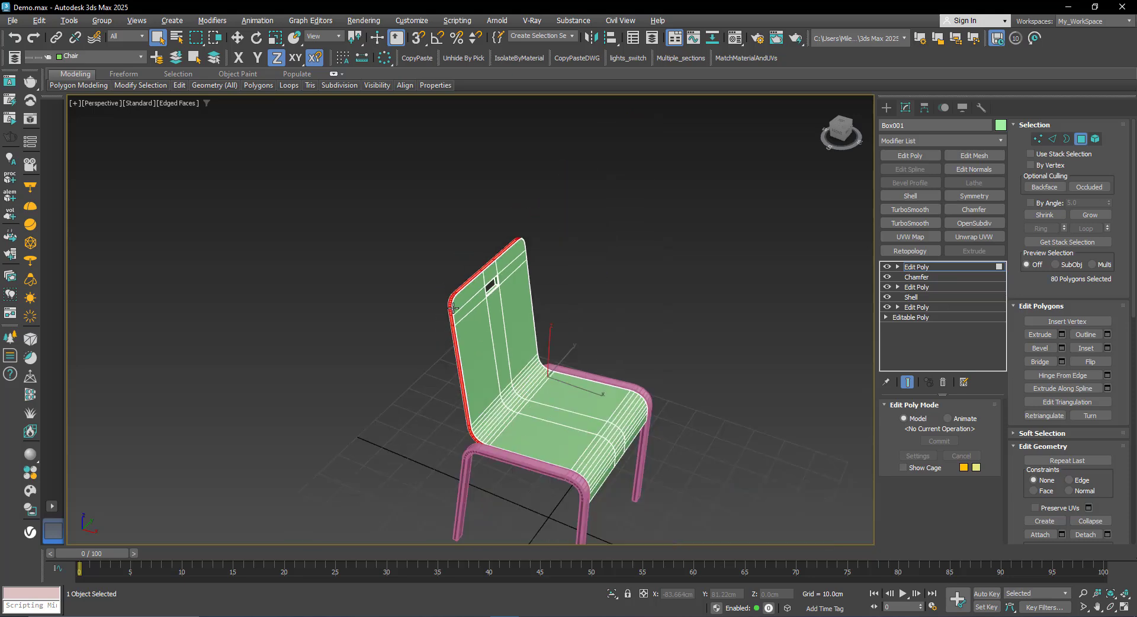
Isolate the seat and backrest shell and check the rim polygon selection from several sides.
right_click(501, 384)
left_click(522, 337)
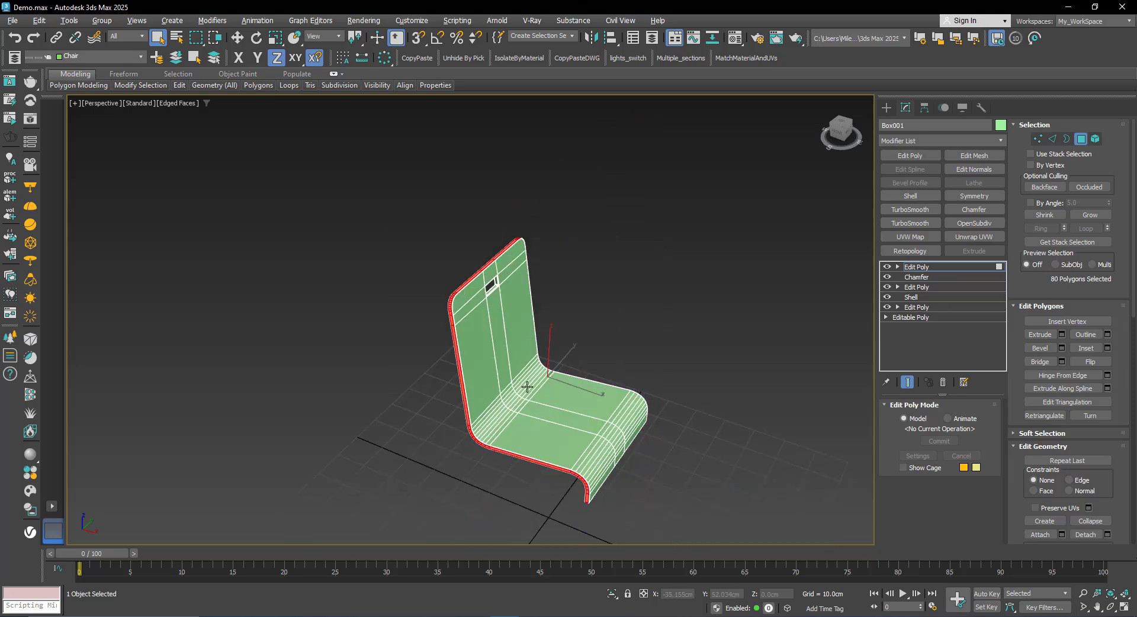
middle_click_drag(527, 386, 372, 402, "alt")
scroll(488, 352, "up", 4)
scroll(373, 403, "down", 4)
middle_click_drag(502, 350, 773, 361, "alt")
Assign material ID 1 to the selected rim polygons.
left_click_drag(1016, 474, 1014, 197)
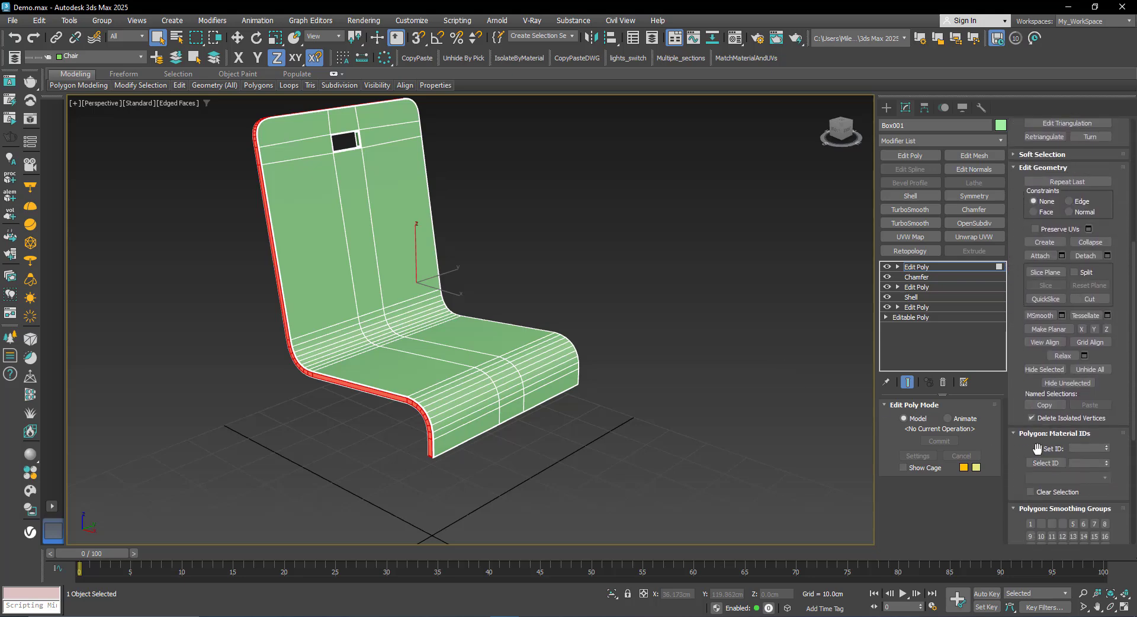
left_click(1079, 450)
middle_click_drag(441, 312, 524, 368)
Invert the polygon selection, assign material ID 2 to the remaining faces, and leave polygon editing.
key("ctrl+i")
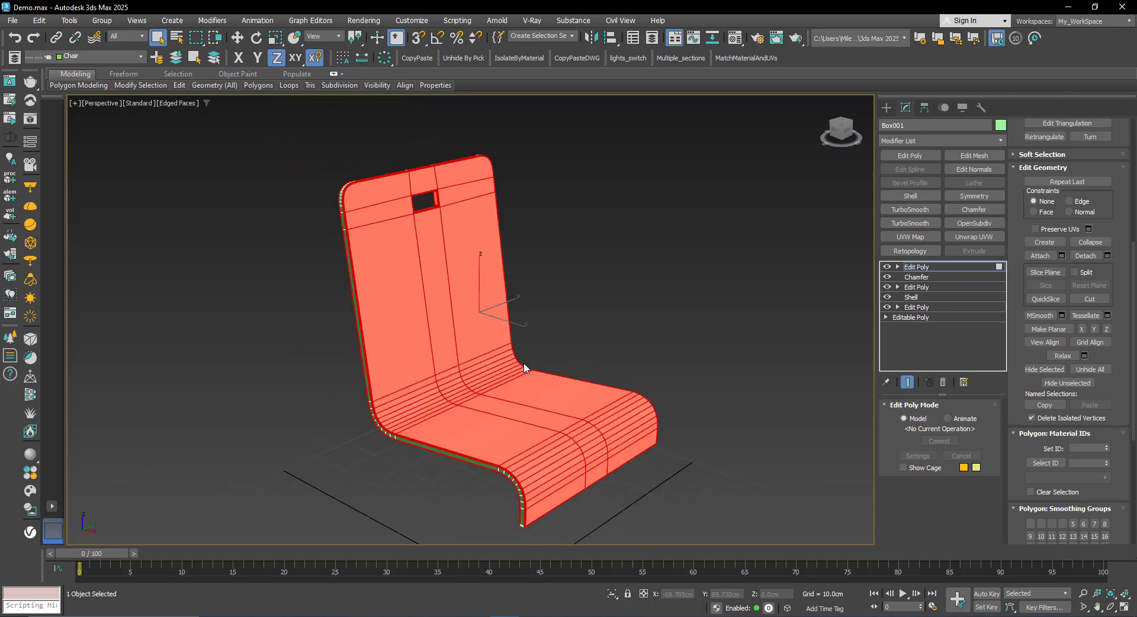
scroll(347, 208, "up", 4)
scroll(365, 245, "down", 4)
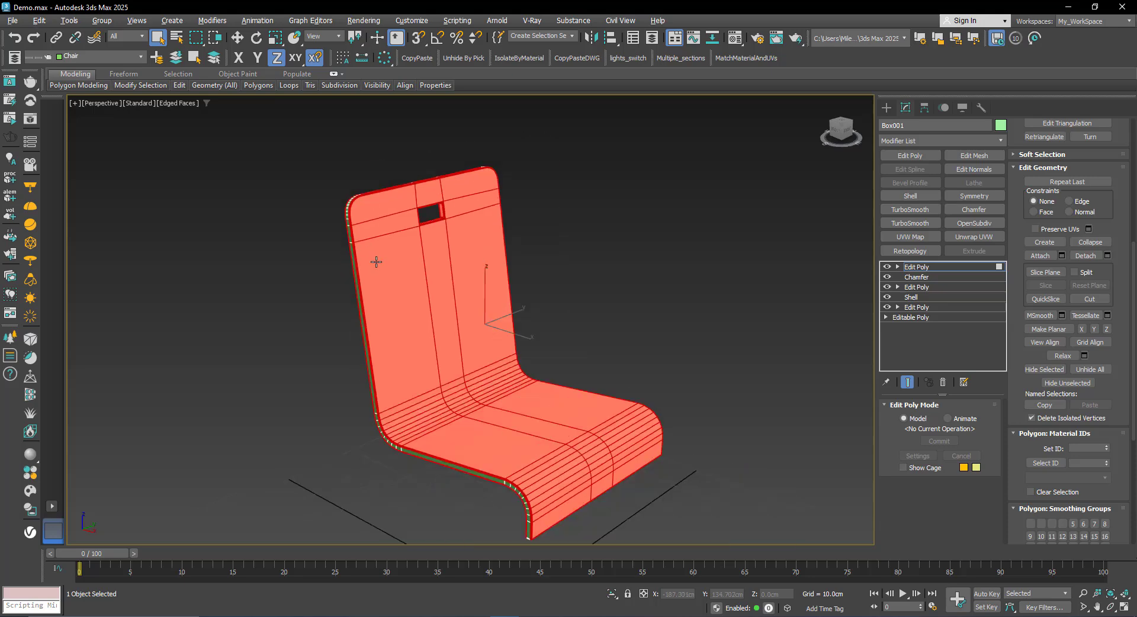
middle_click_drag(376, 262, 381, 265, "alt")
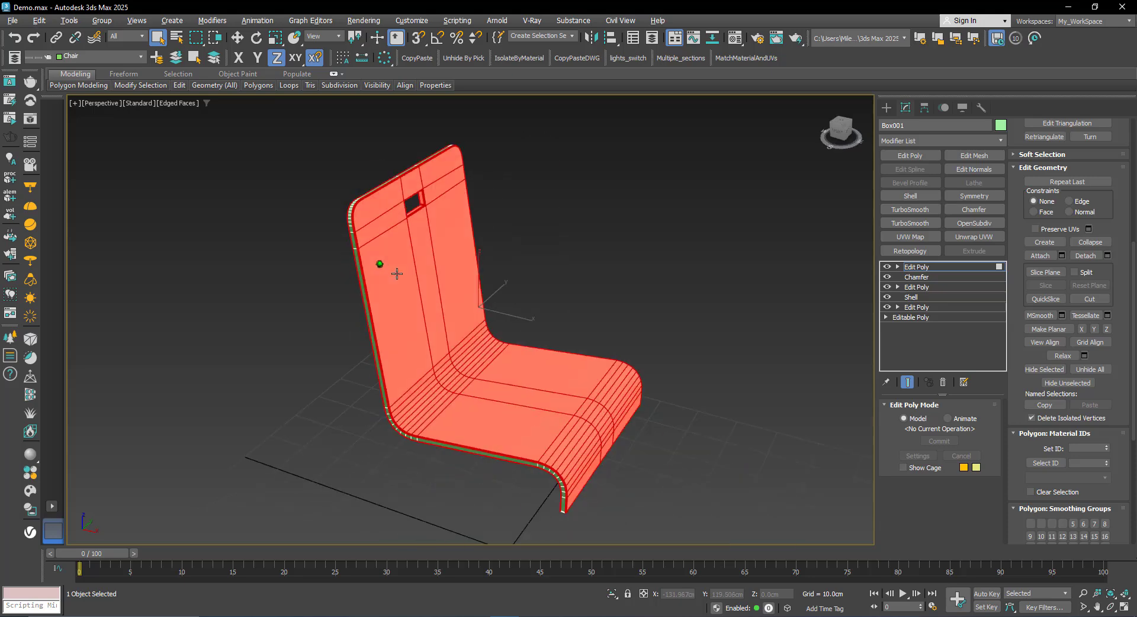
left_click(1080, 448)
left_click(928, 267)
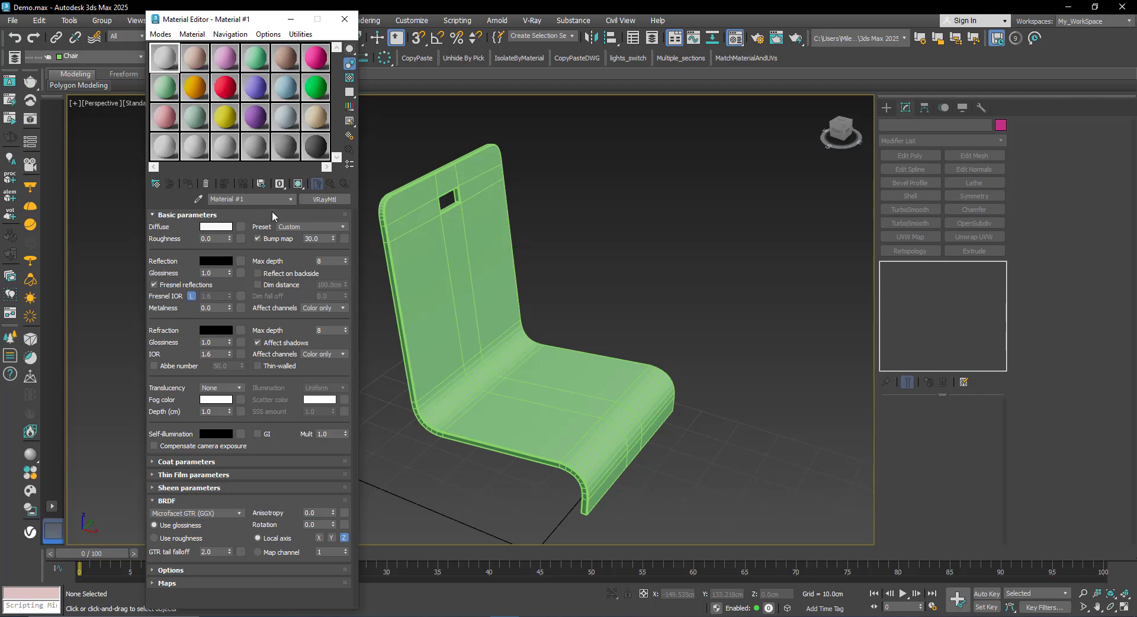
Replace the first sample material with a Multi/Sub-Object material, keeping the old material as a sub-material.
left_click(320, 200)
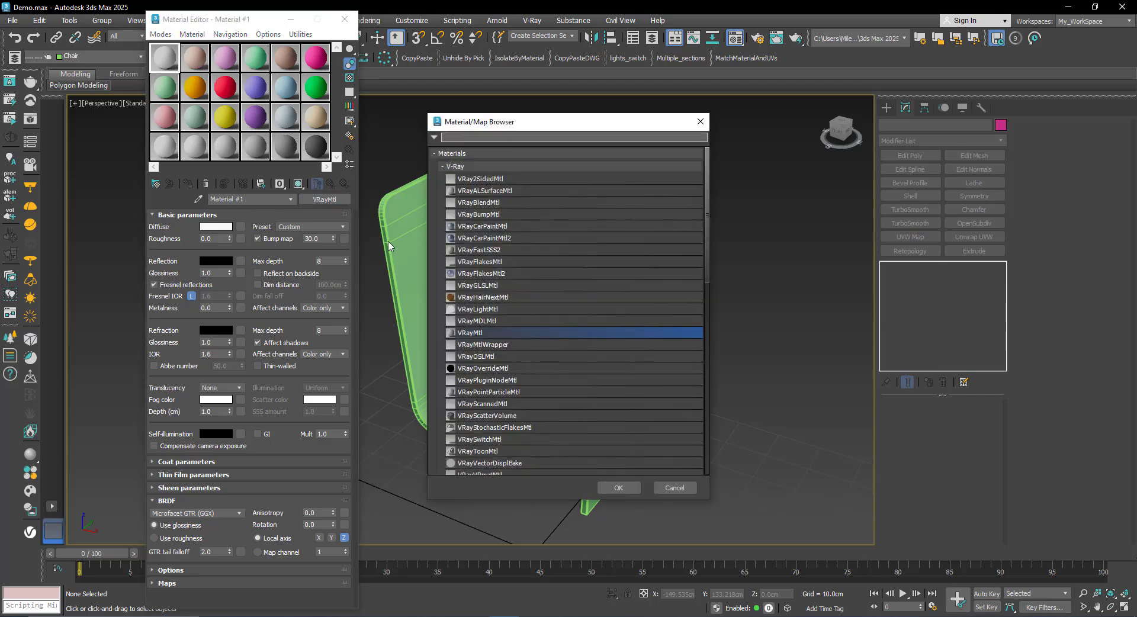
left_click(463, 169)
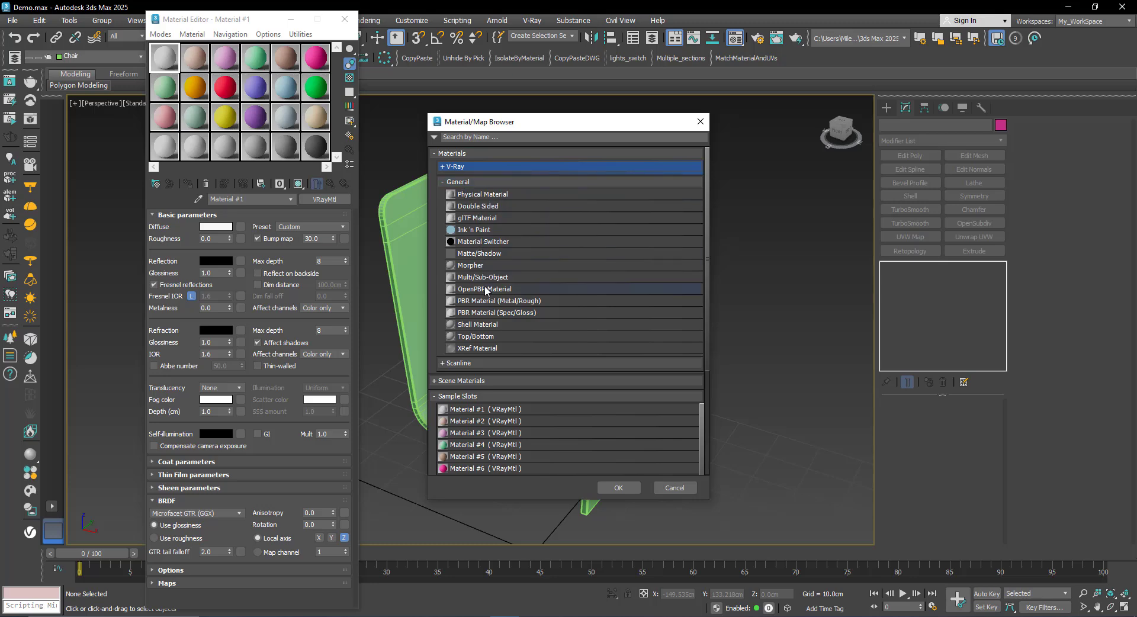
double_click(481, 278)
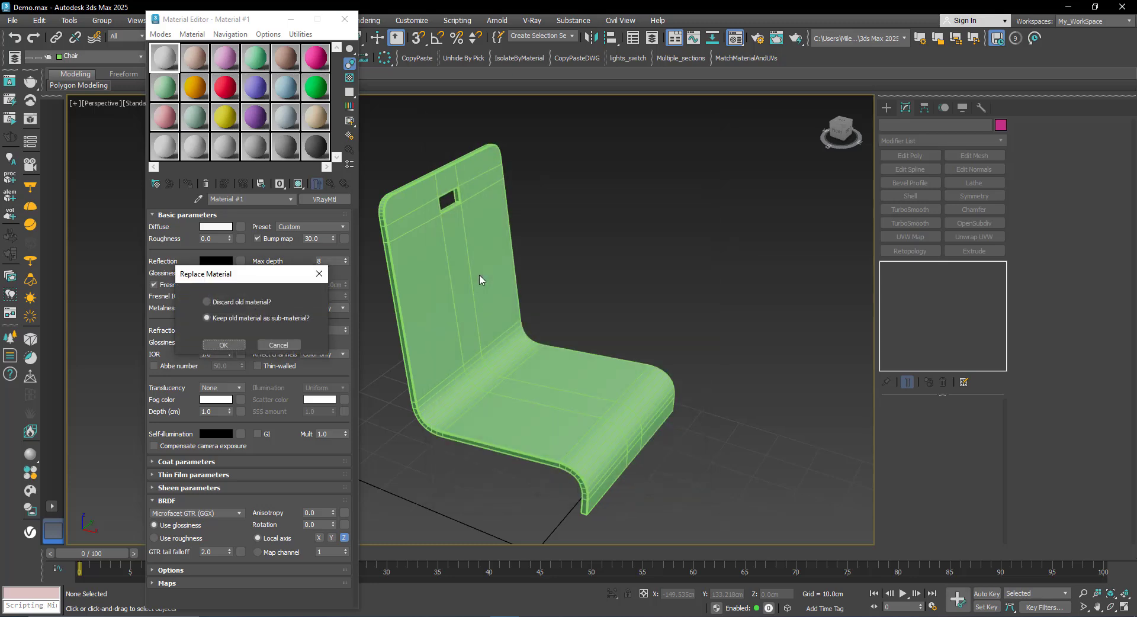
left_click(237, 346)
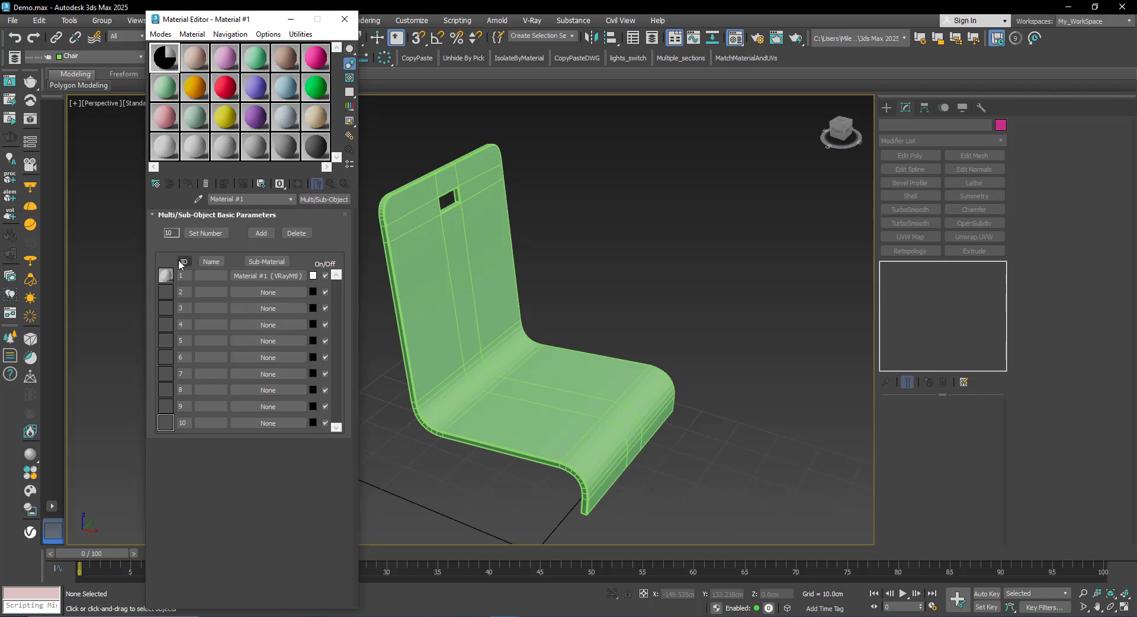
Set the Multi/Sub-Object material to 2 sub-materials and name it chair-wood.
left_click(203, 236)
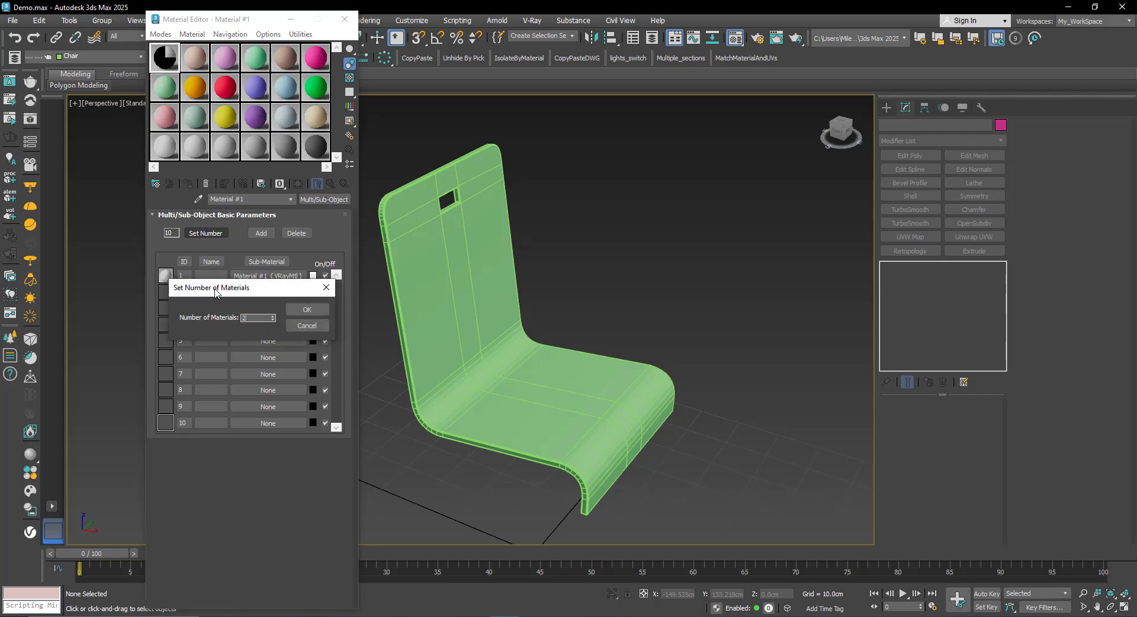
left_click(289, 310)
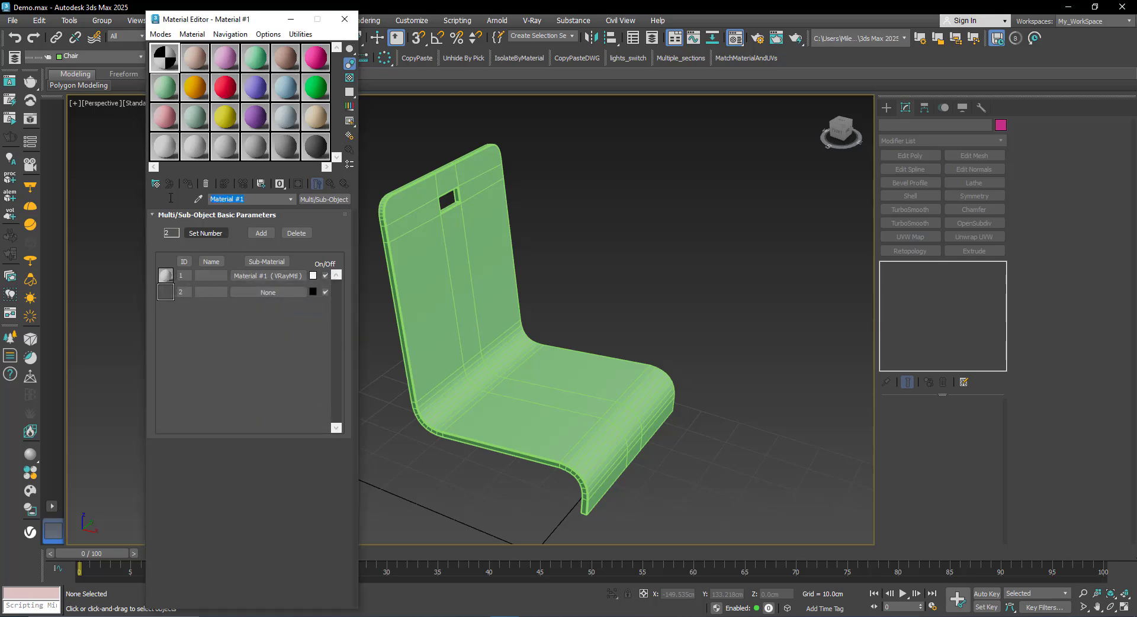
type("chair-wood")
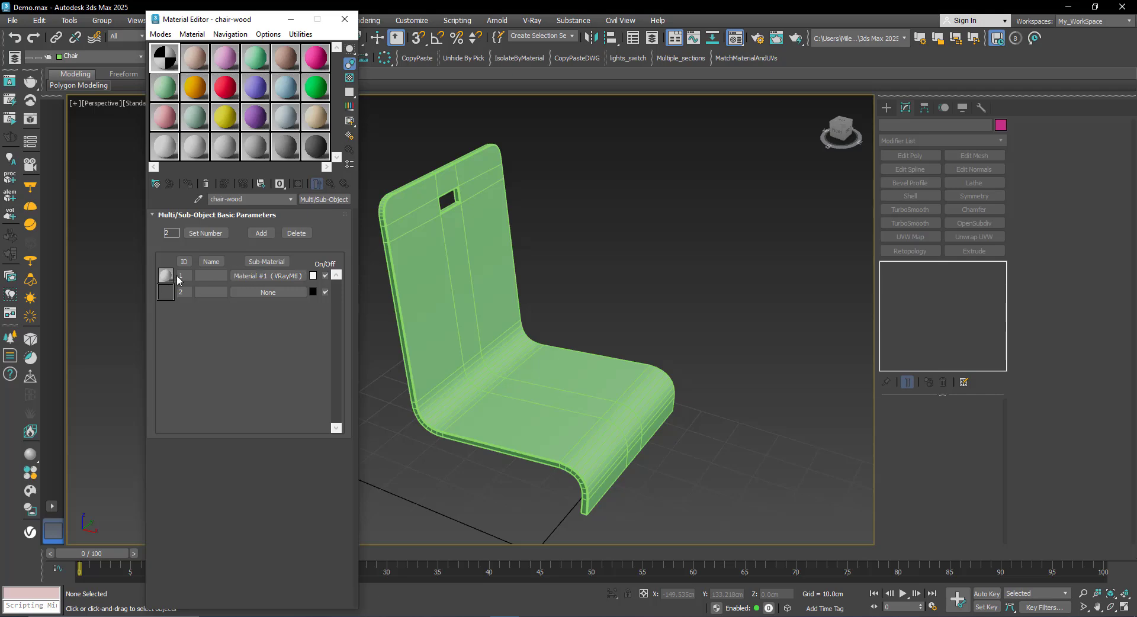
Open the sub-material for ID 1 and assign the chair-wood material to the seat and backrest.
scroll(477, 243, "up", 6)
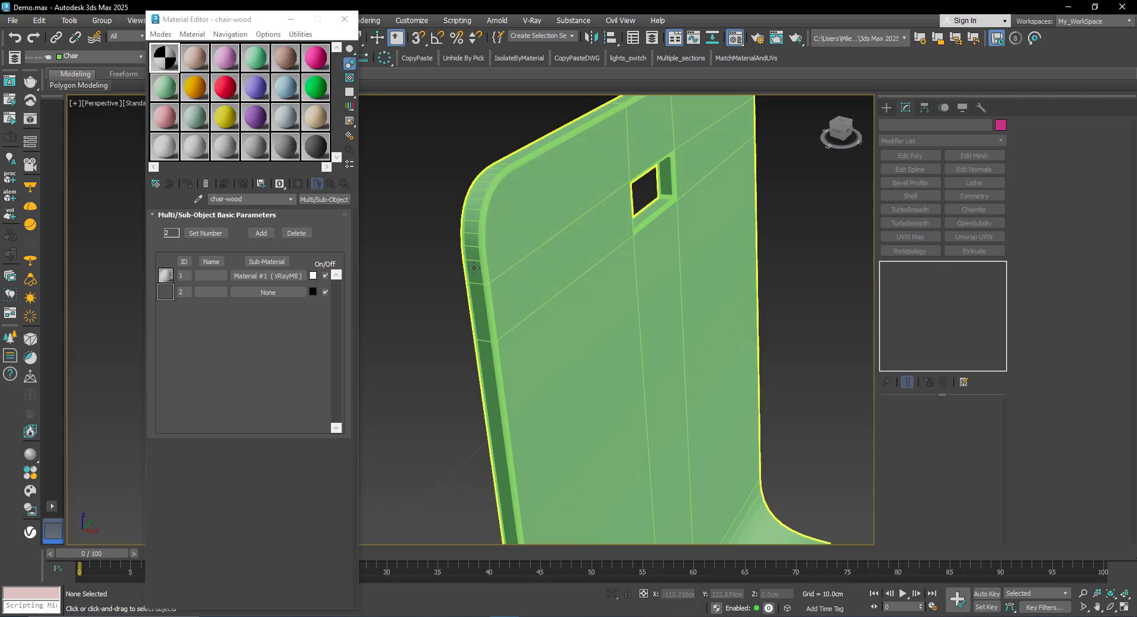
left_click(283, 276)
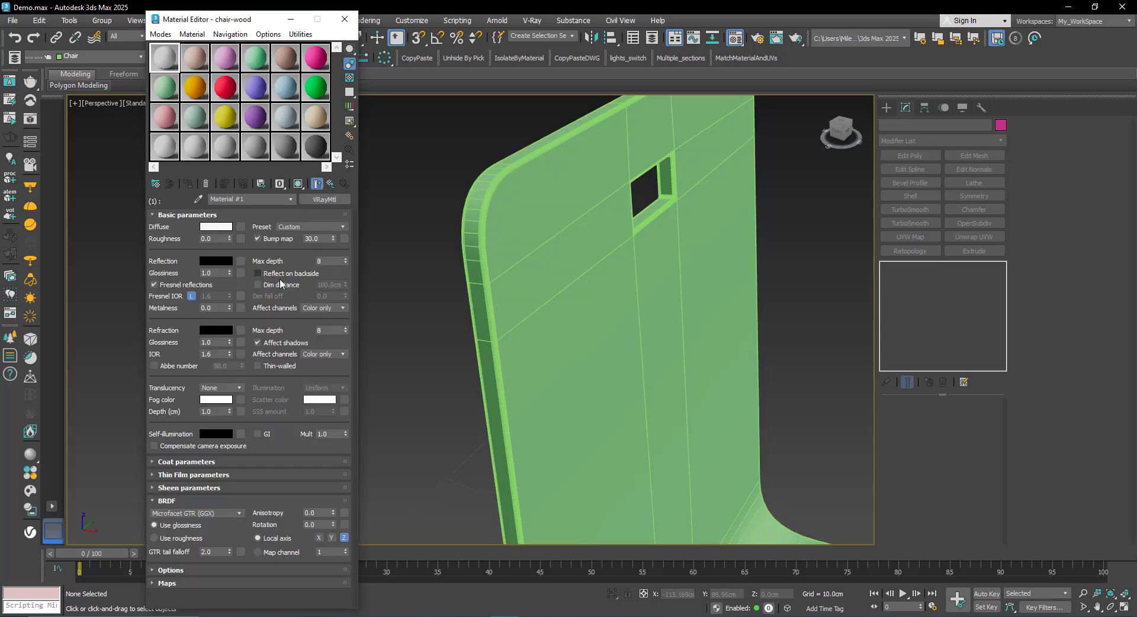
left_click(503, 262)
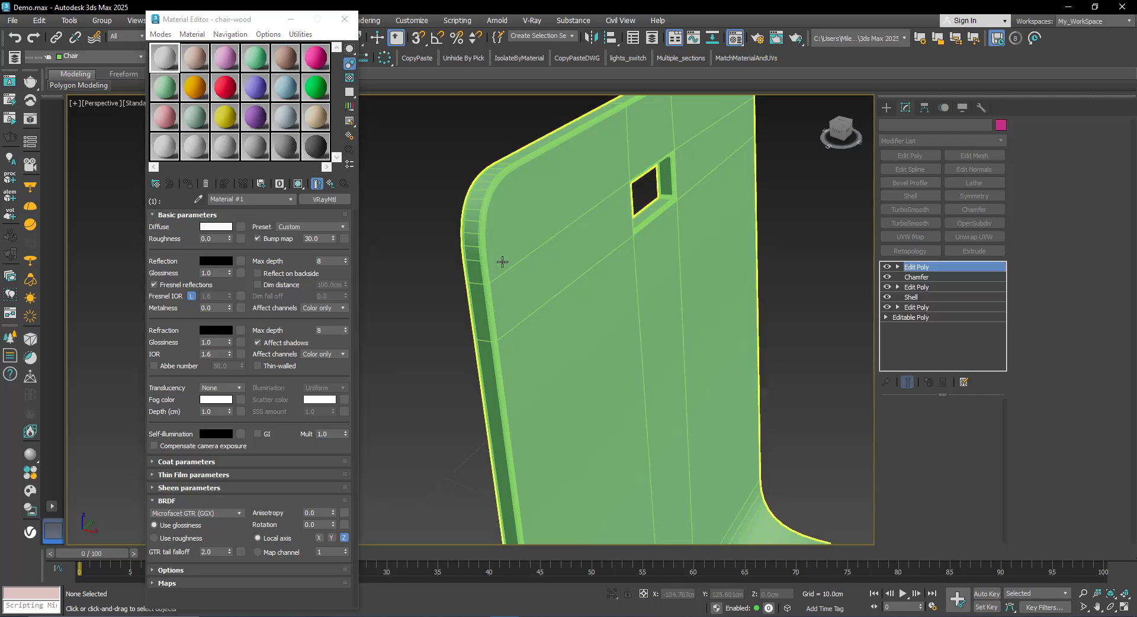
left_click(189, 186)
left_click(407, 247)
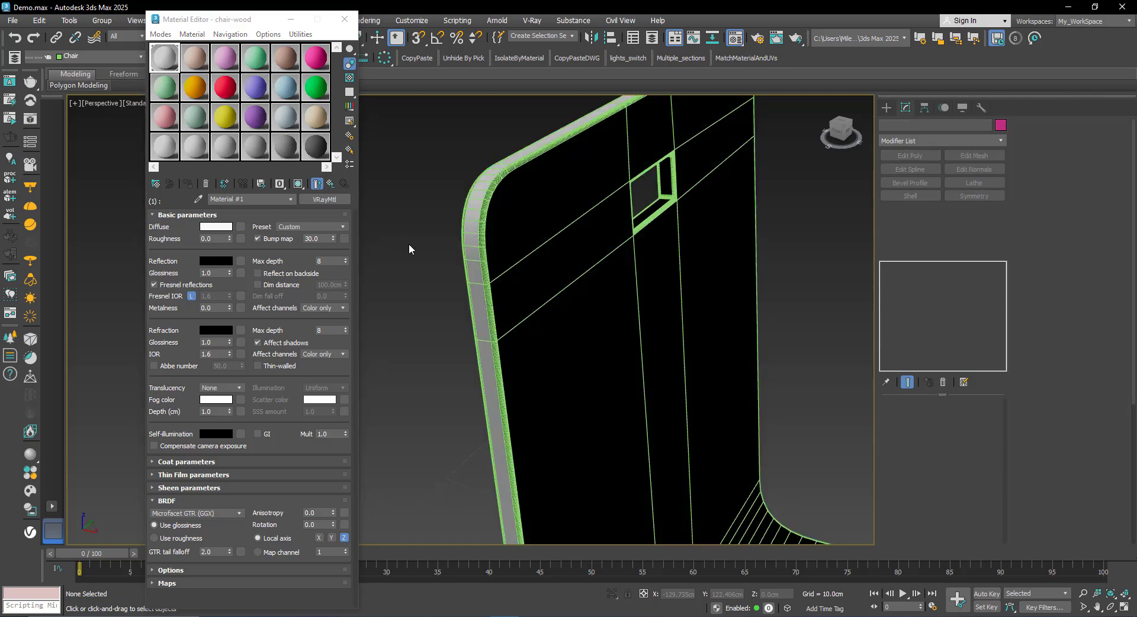
Hide edged faces and set the rim sub-material's diffuse colour to a pale beige, CFCE97.
middle_click_drag(474, 260, 524, 264)
key("F4")
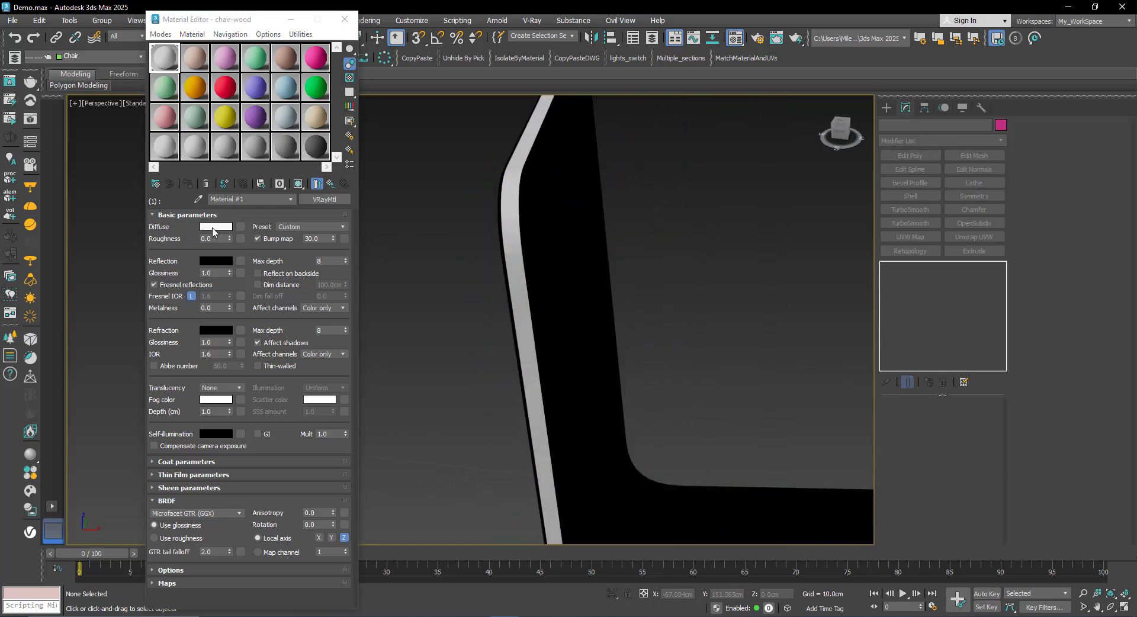
left_click(214, 227)
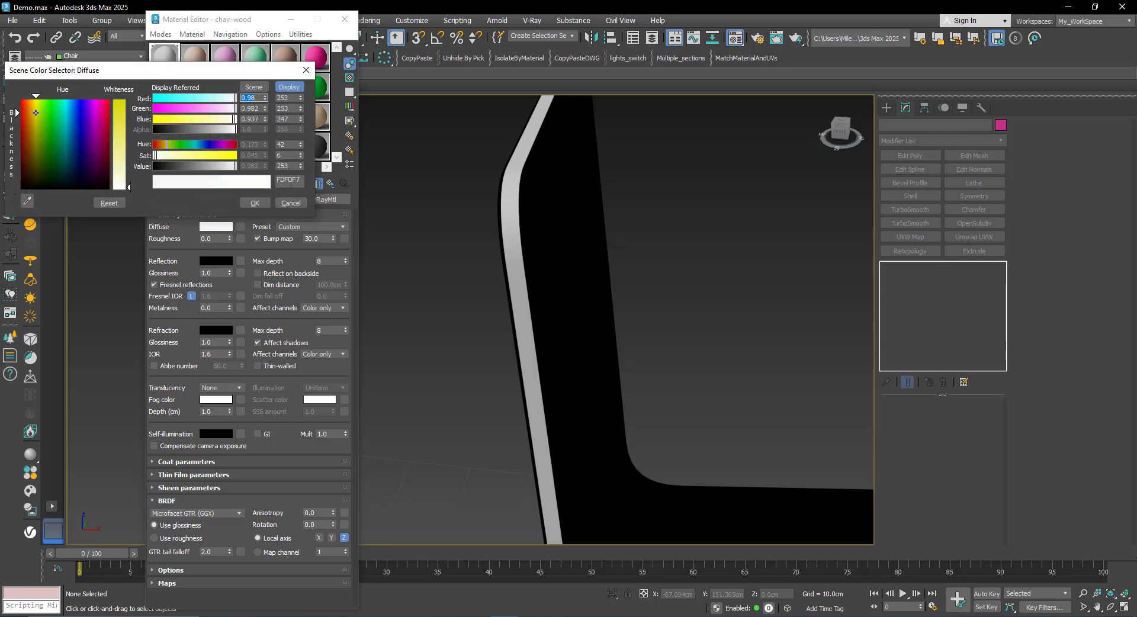
left_click(122, 159)
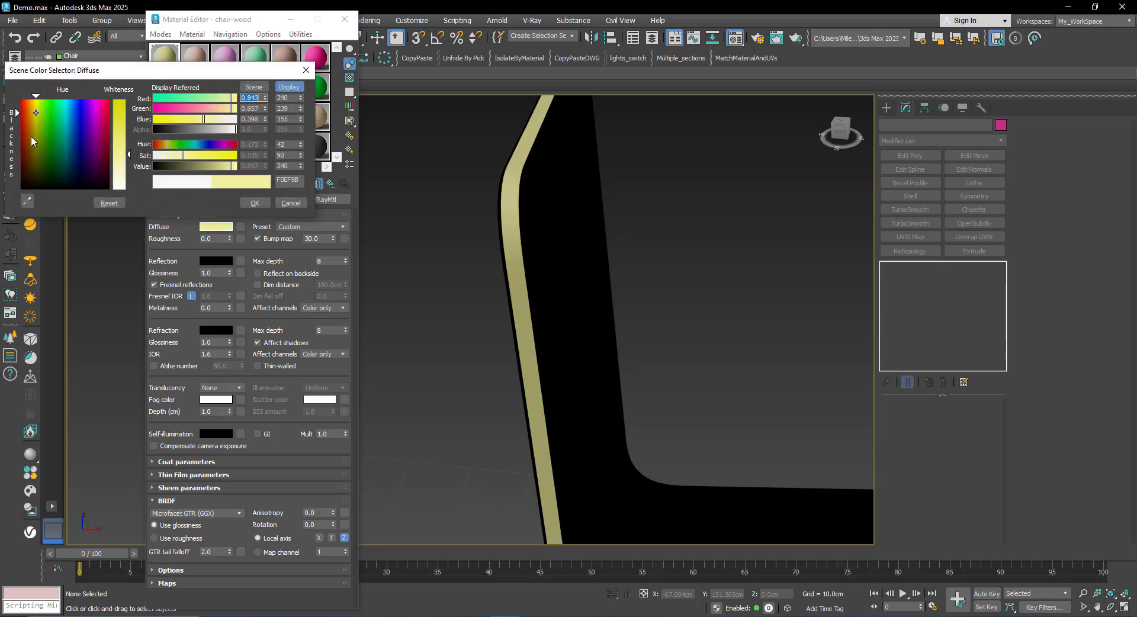
left_click(177, 155)
left_click(213, 167)
left_click(221, 168)
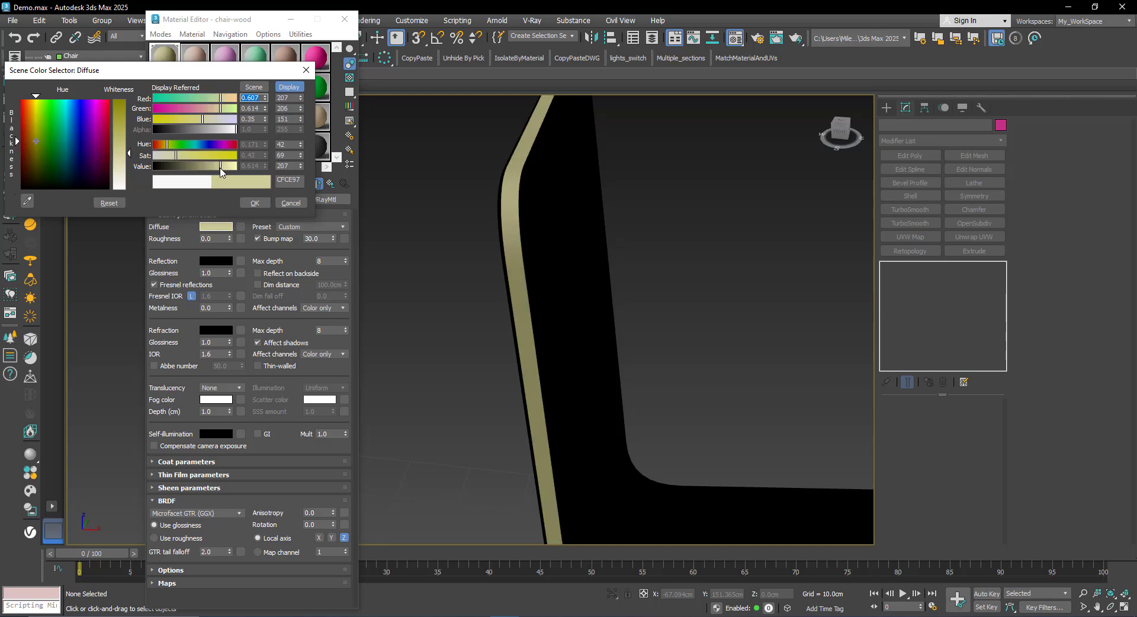
scroll(489, 284, "down", 3)
middle_click_drag(528, 308, 498, 318, "alt")
left_click(253, 204)
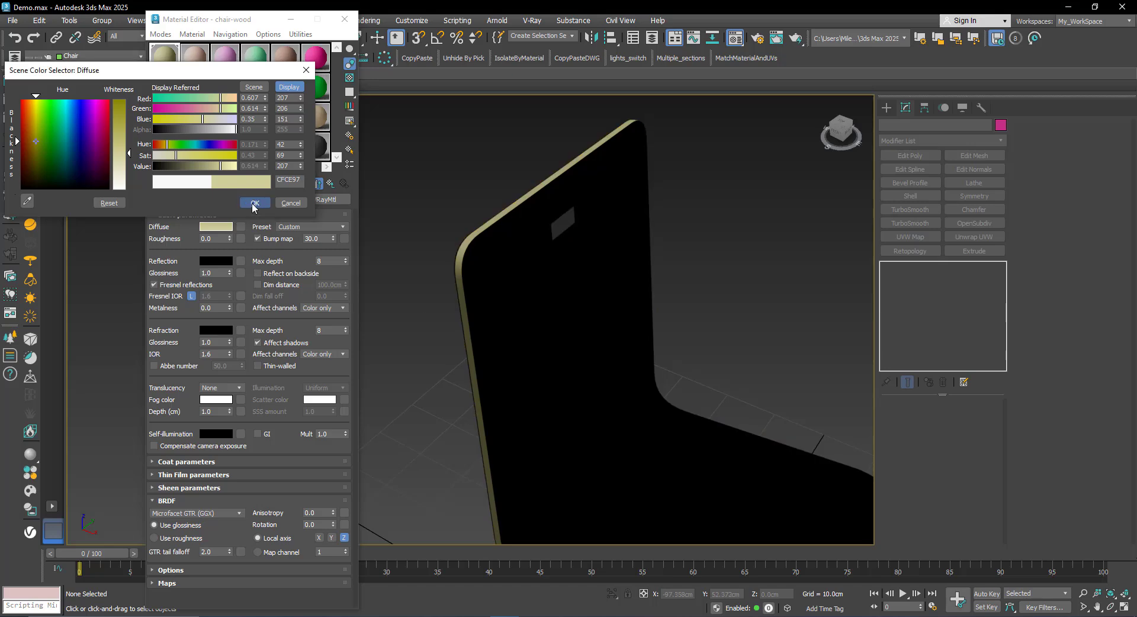
Add a VRayMtl as the chair-wood material's second sub-material and name it main body.
left_click(329, 187)
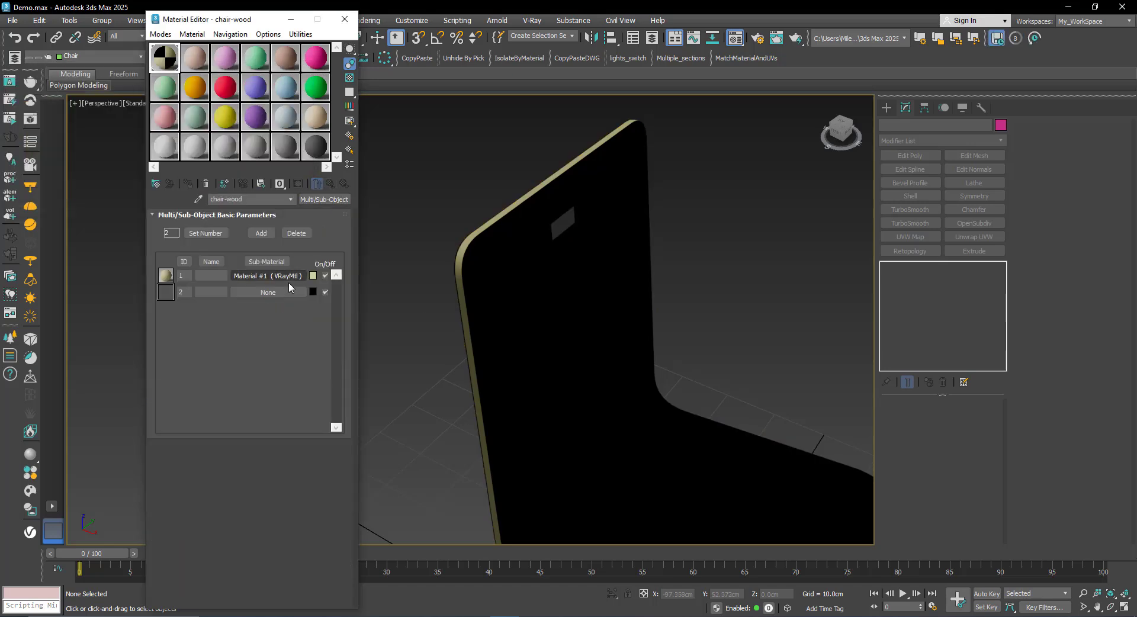
left_click(269, 292)
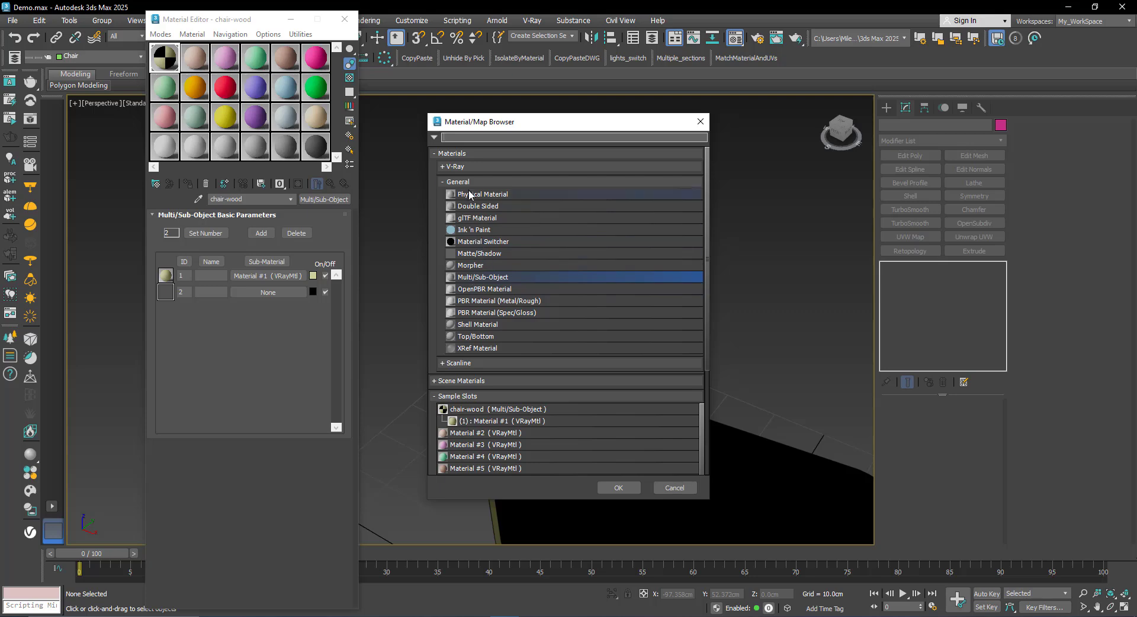
left_click(464, 182)
left_click(461, 167)
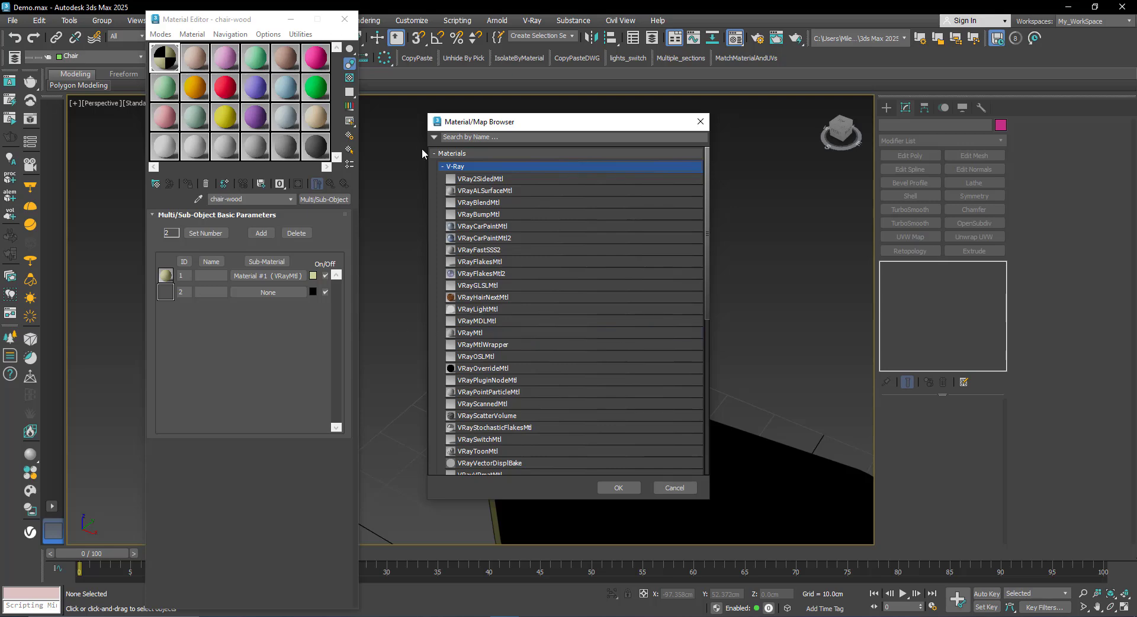
double_click(479, 334)
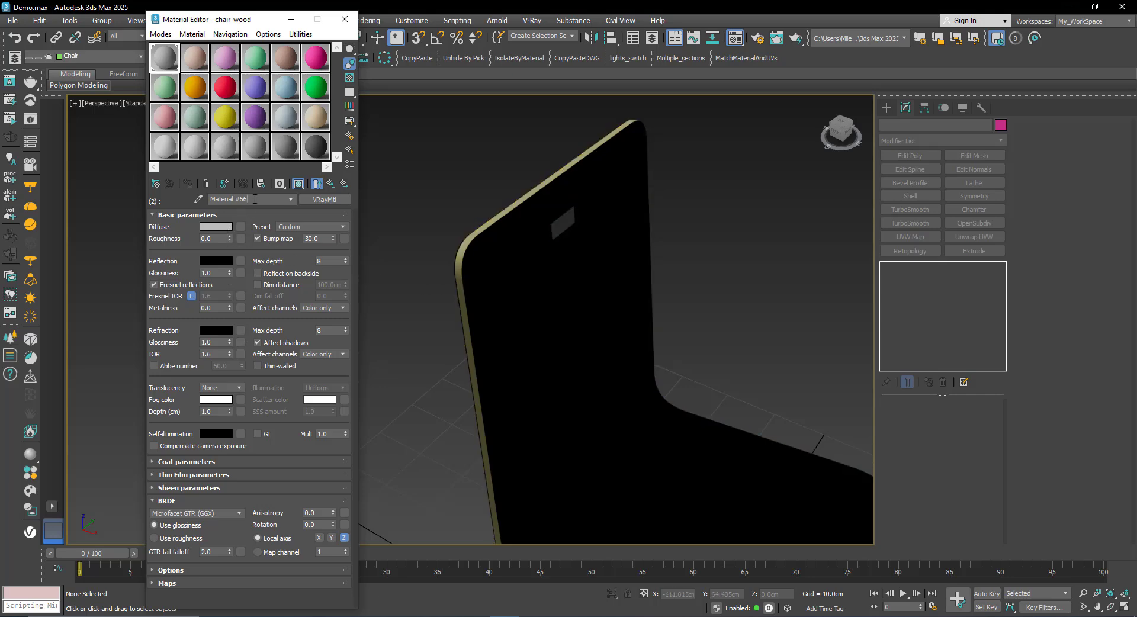
left_click_drag(255, 198, 183, 198)
type("main body")
Set the main body sub-material's diffuse colour to a muted green, 76A689.
left_click(211, 229)
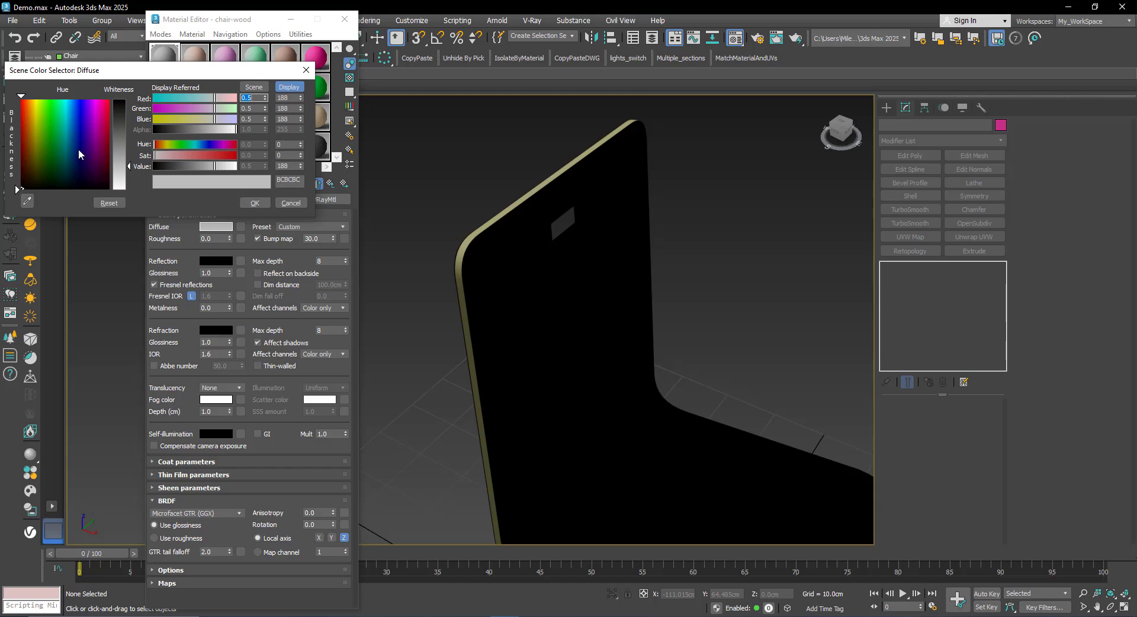
left_click(46, 134)
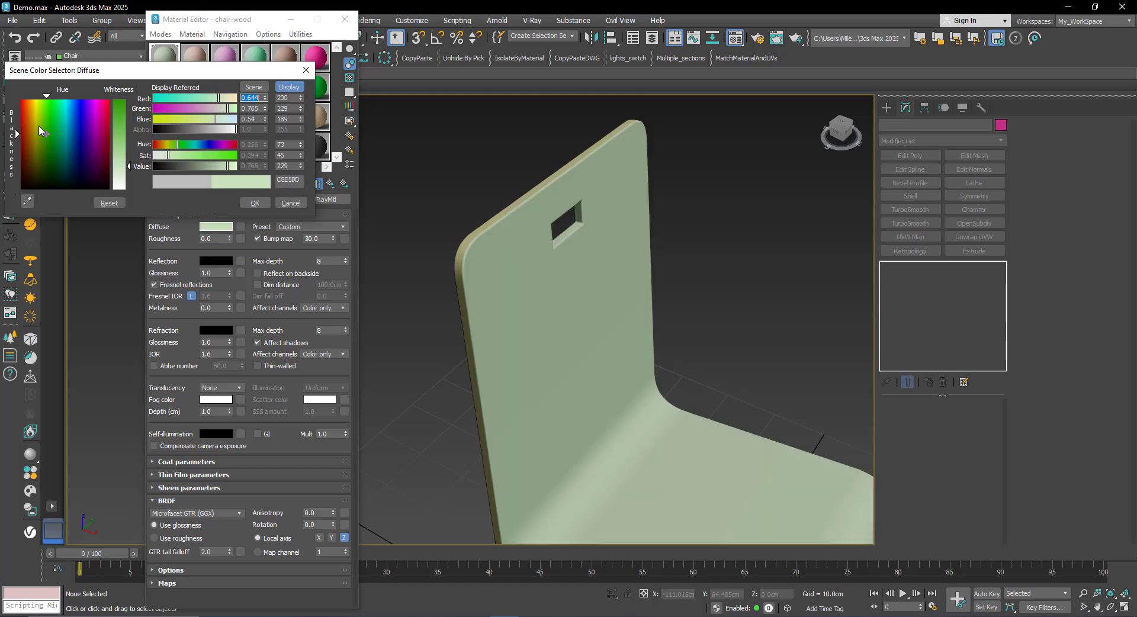
left_click(60, 137)
left_click(56, 137)
left_click_drag(118, 162, 118, 144)
left_click_drag(183, 159, 207, 168)
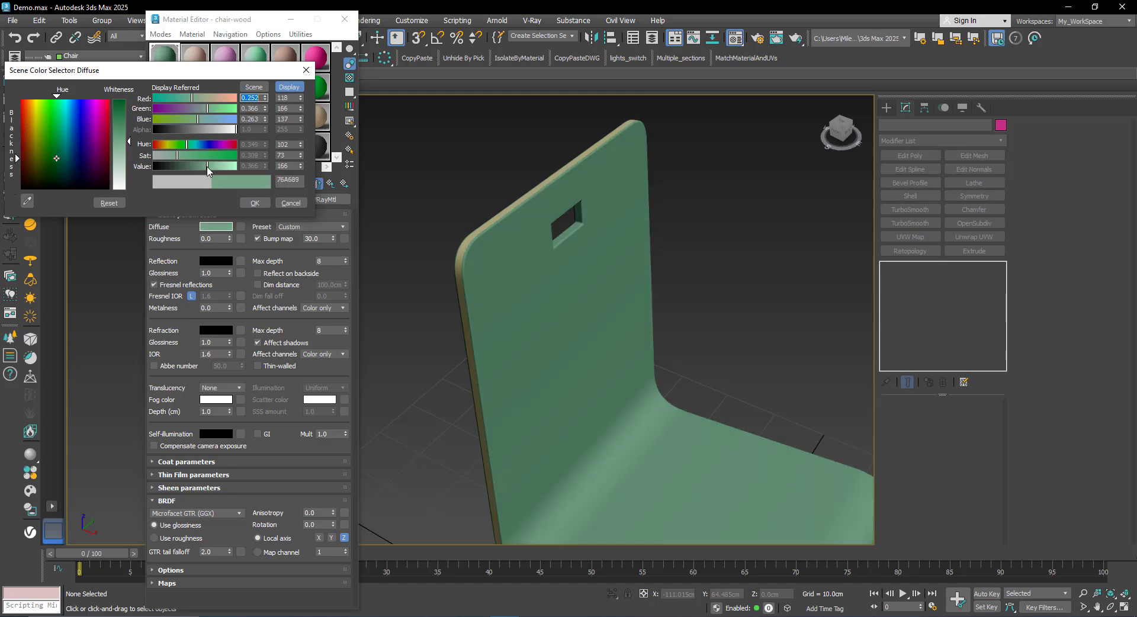
left_click(253, 203)
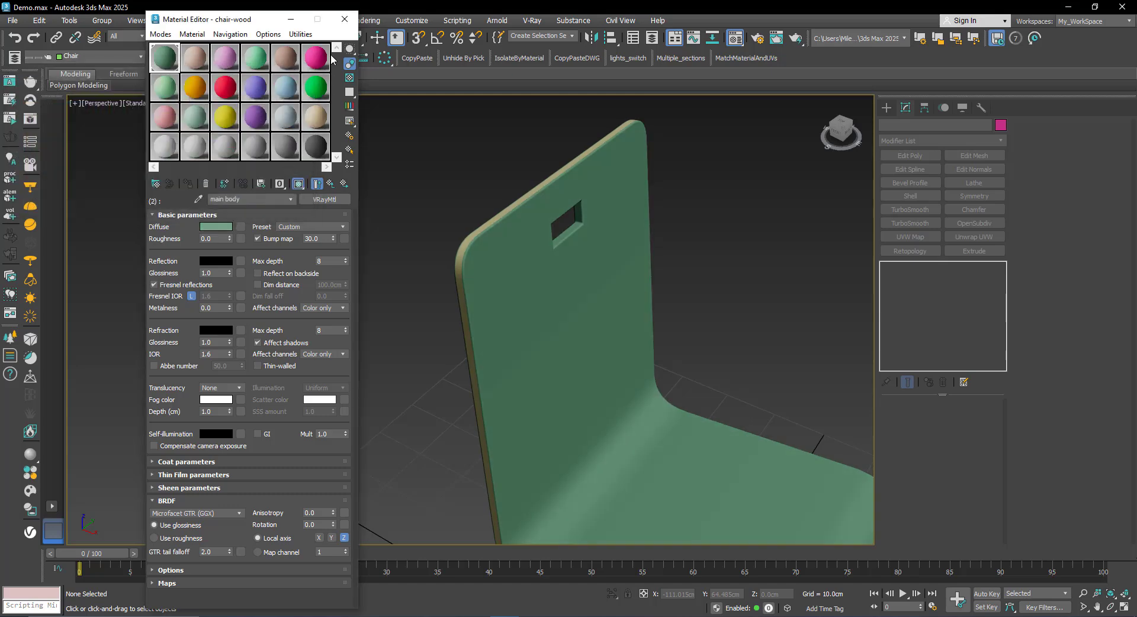
left_click(344, 19)
Unhide all objects without unhiding the layers, bringing back the chair legs.
scroll(509, 278, "down", 5)
middle_click_drag(512, 343, 538, 278)
scroll(545, 290, "up", 2)
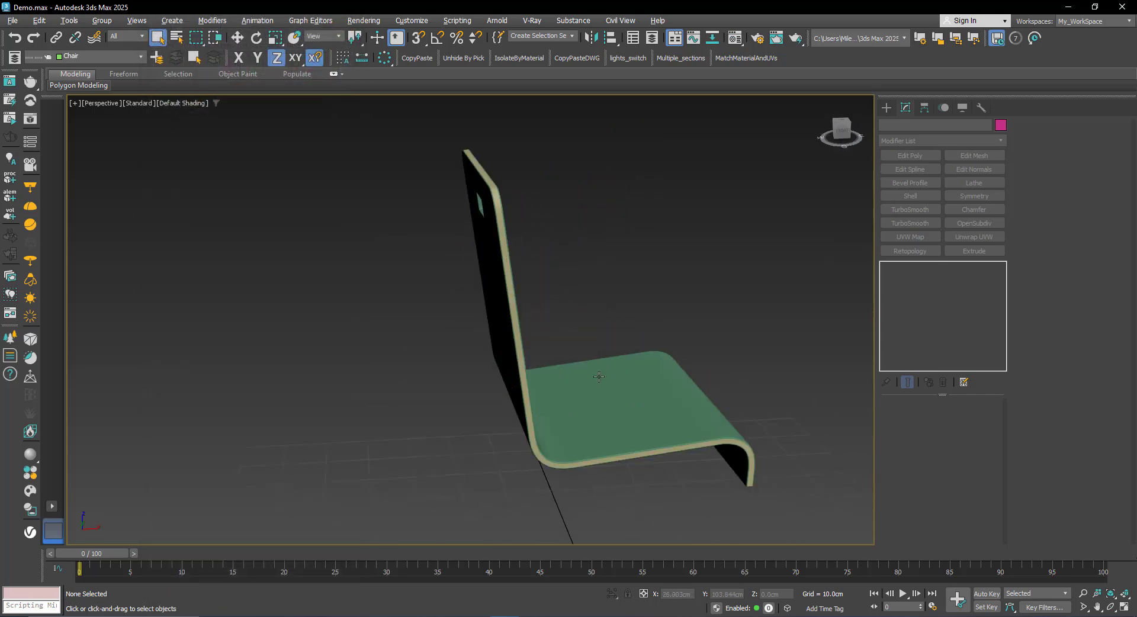
middle_click_drag(599, 376, 485, 361, "alt")
right_click(473, 357)
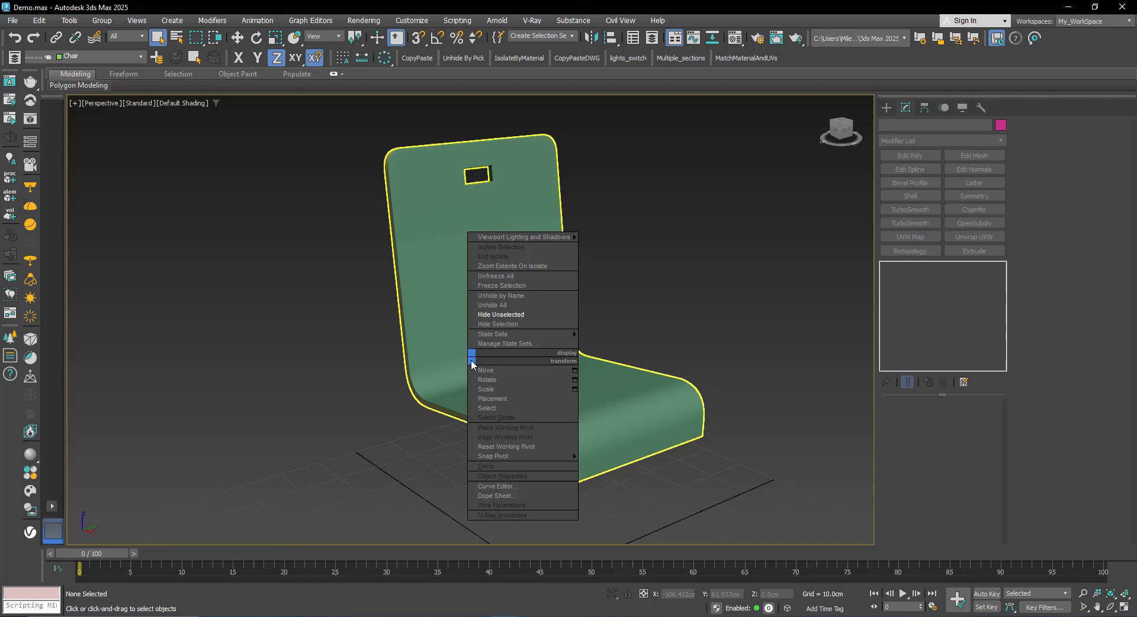
left_click(484, 304)
left_click(614, 323)
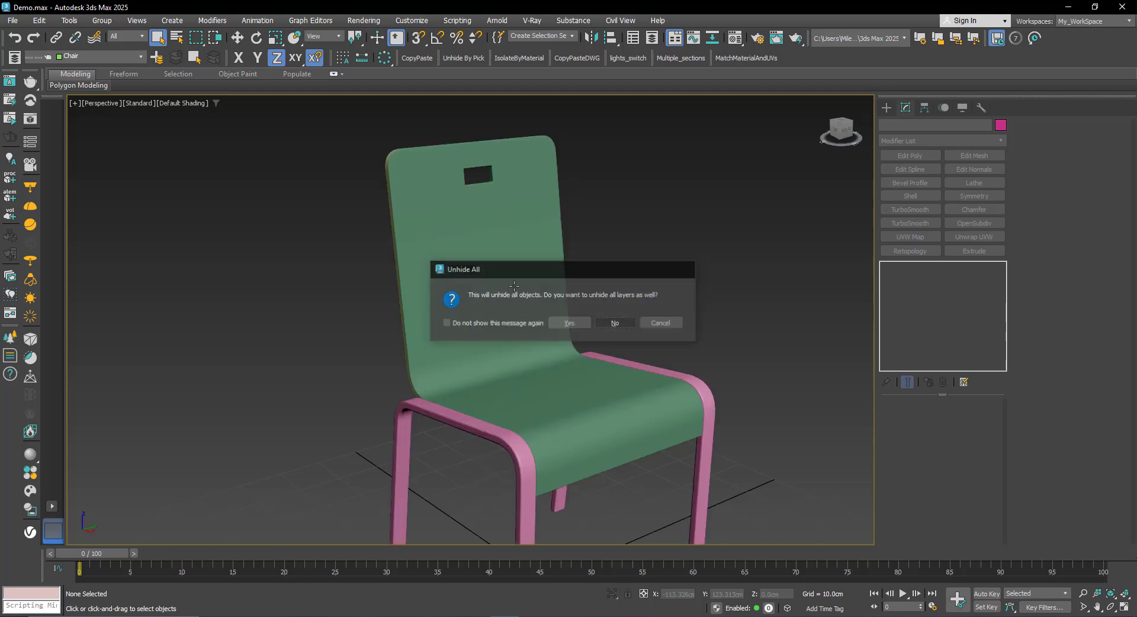
scroll(514, 286, "down", 5)
mouse_move(508, 315)
middle_mouse_down("alt")
mouse_move(518, 332)
mouse_move(507, 322)
middle_mouse_up("alt")
scroll(513, 364, "up", 2)
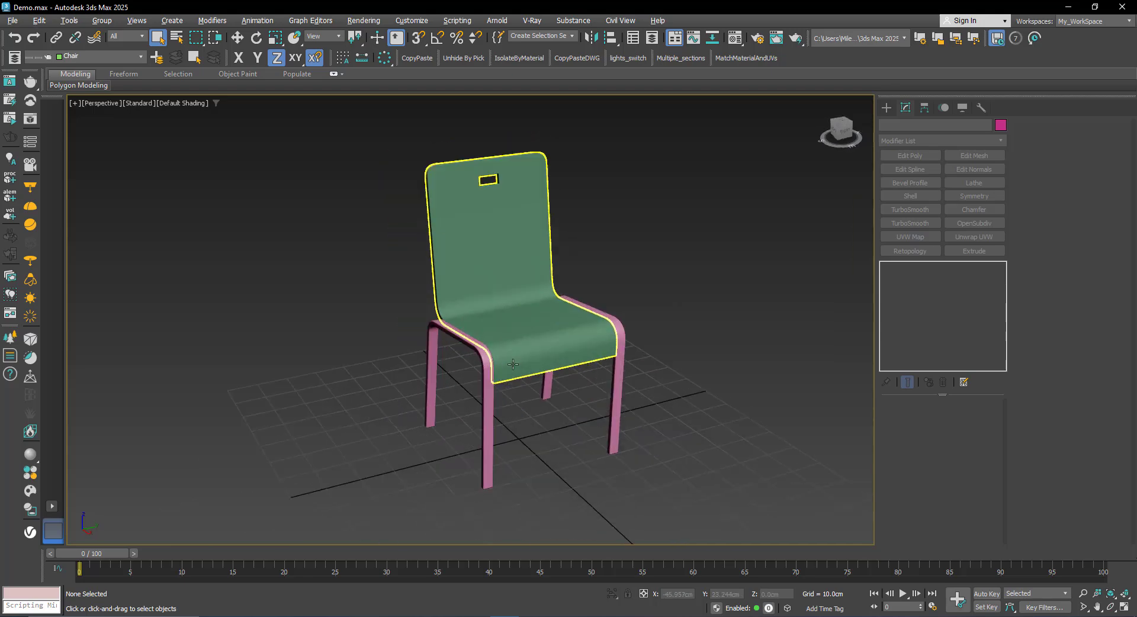
left_click(491, 418)
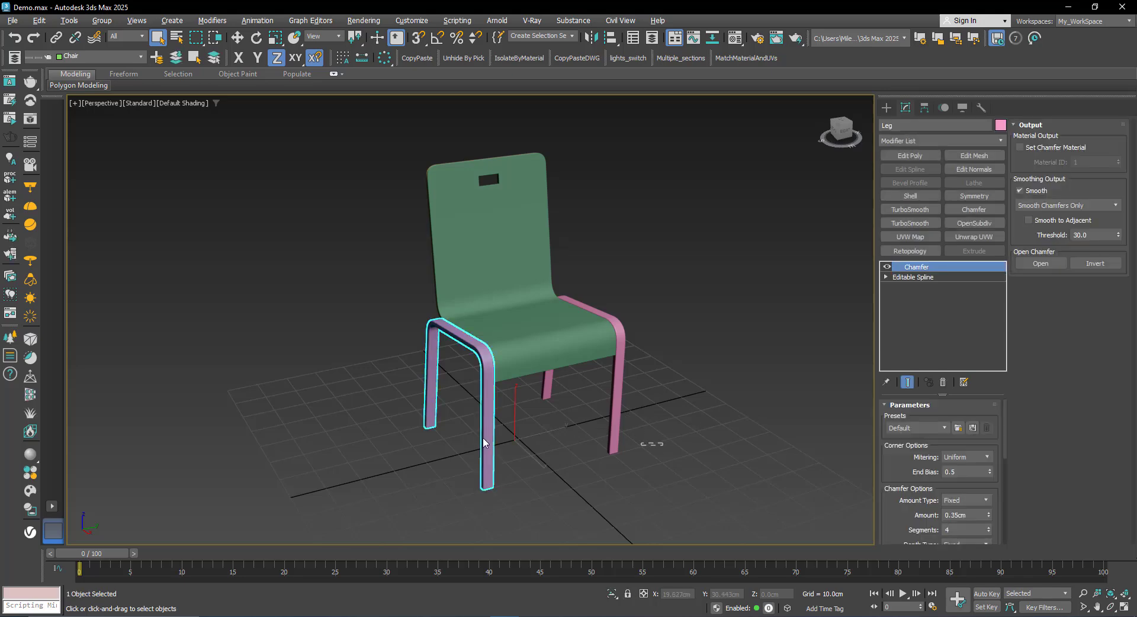
left_click_drag(609, 436, 393, 415)
key("m")
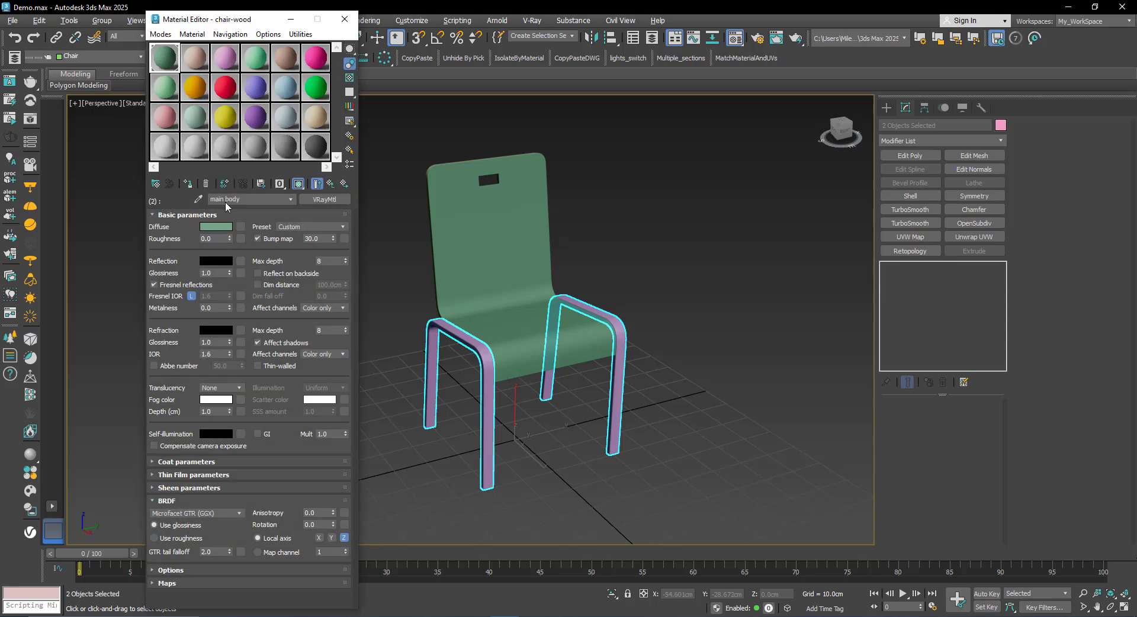
left_click(228, 54)
left_click(165, 60)
left_click(344, 19)
left_click(456, 381)
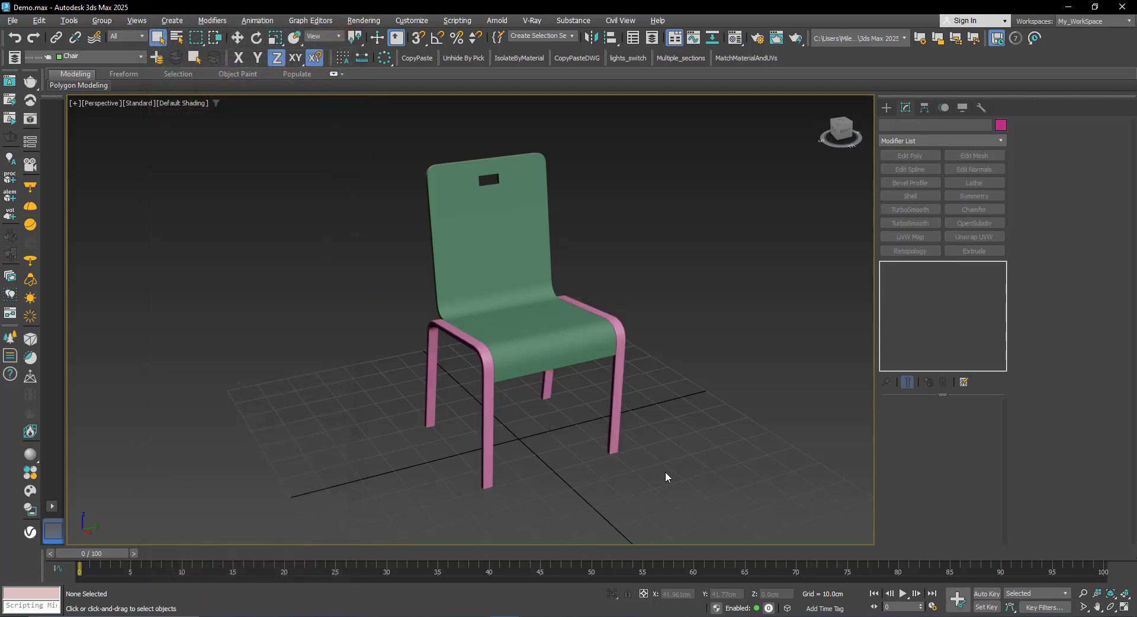
Add an Edit Poly modifier to both leg objects together and enter its Element level.
left_click_drag(665, 476, 359, 434)
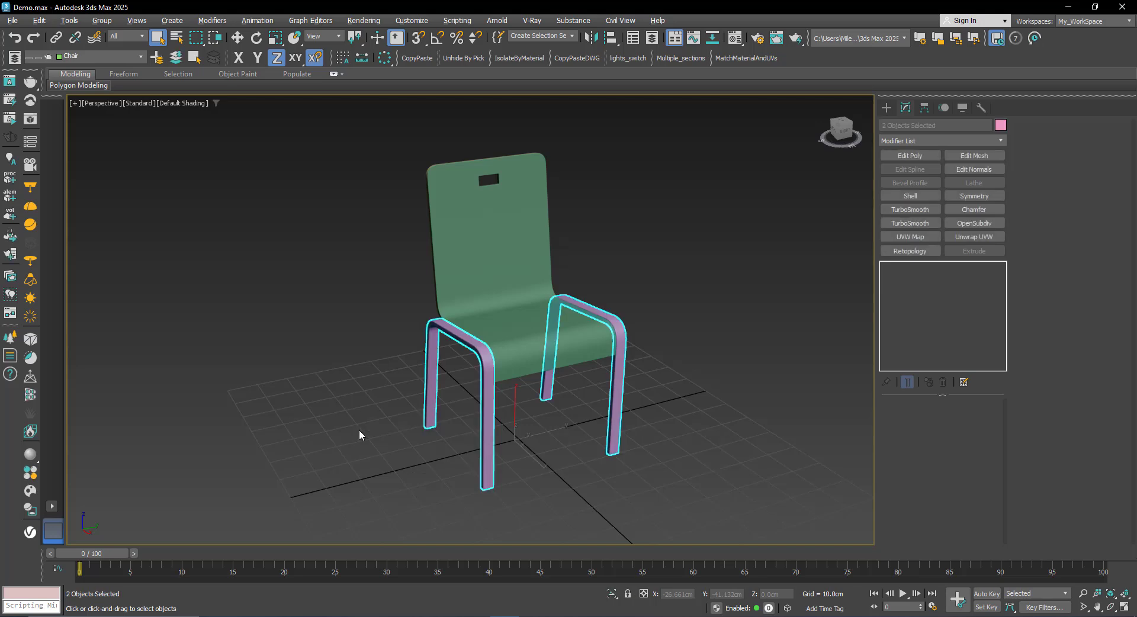
left_click(905, 157)
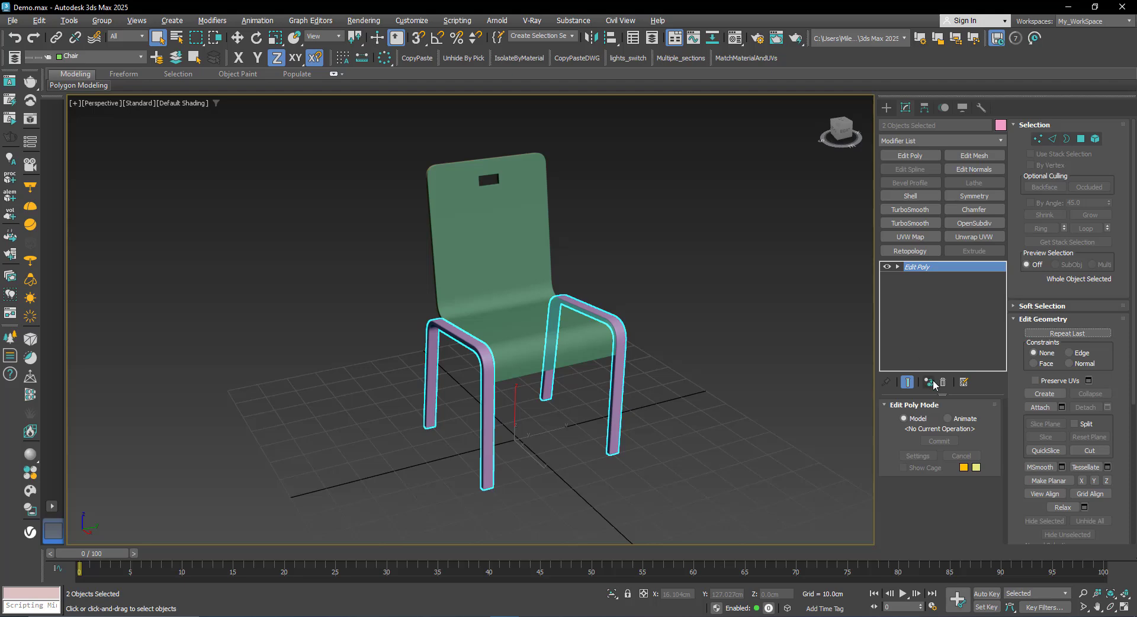
left_click(1098, 140)
Select all elements of both legs and set their material ID to 3.
left_click_drag(728, 492, 350, 432)
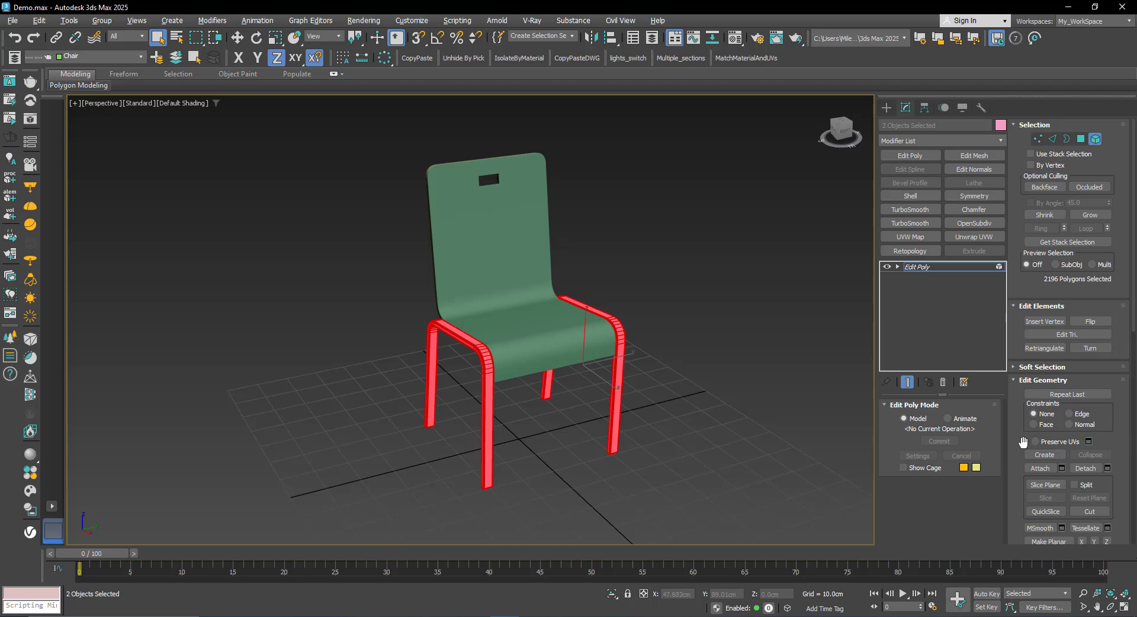
scroll(1023, 441, "down", 5)
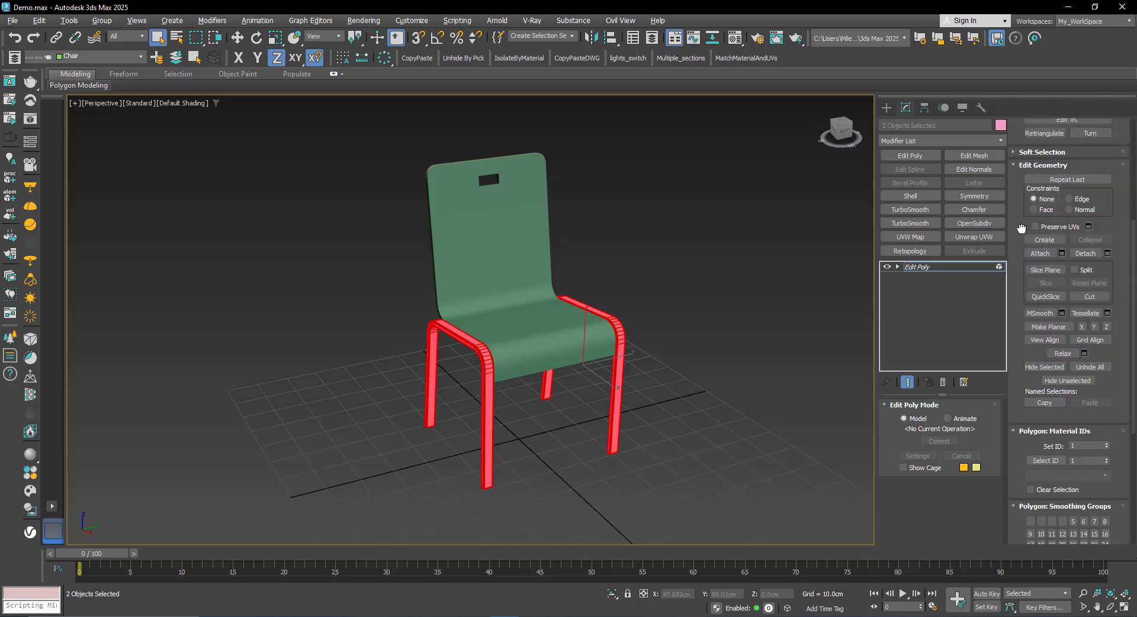
double_click(1069, 445)
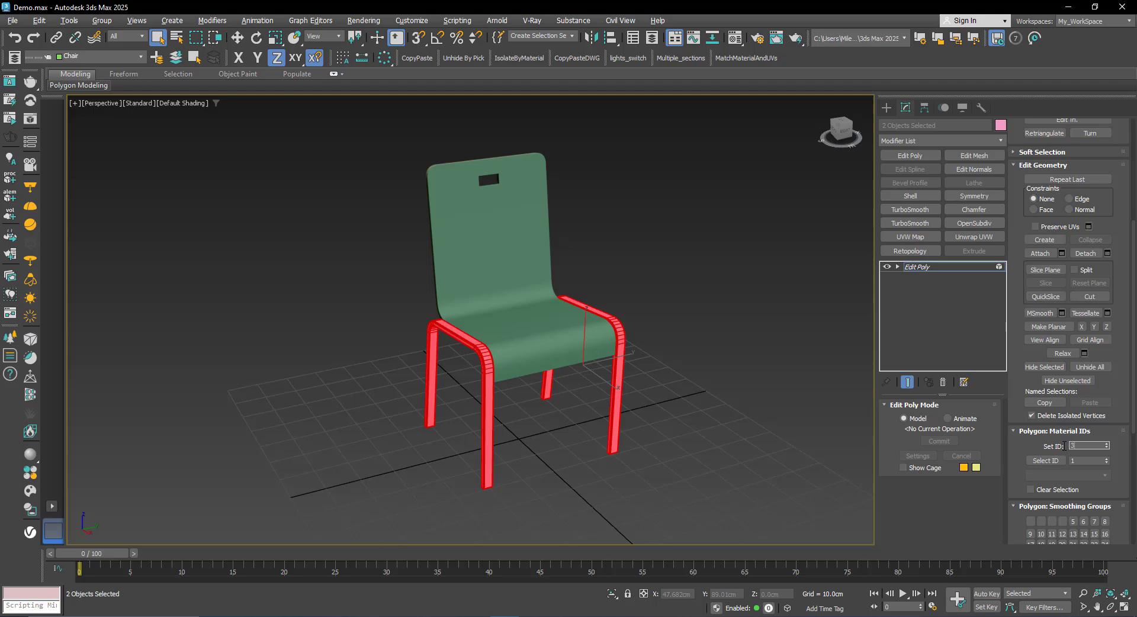
type("3")
key("Return")
left_click(914, 272)
left_click(631, 418)
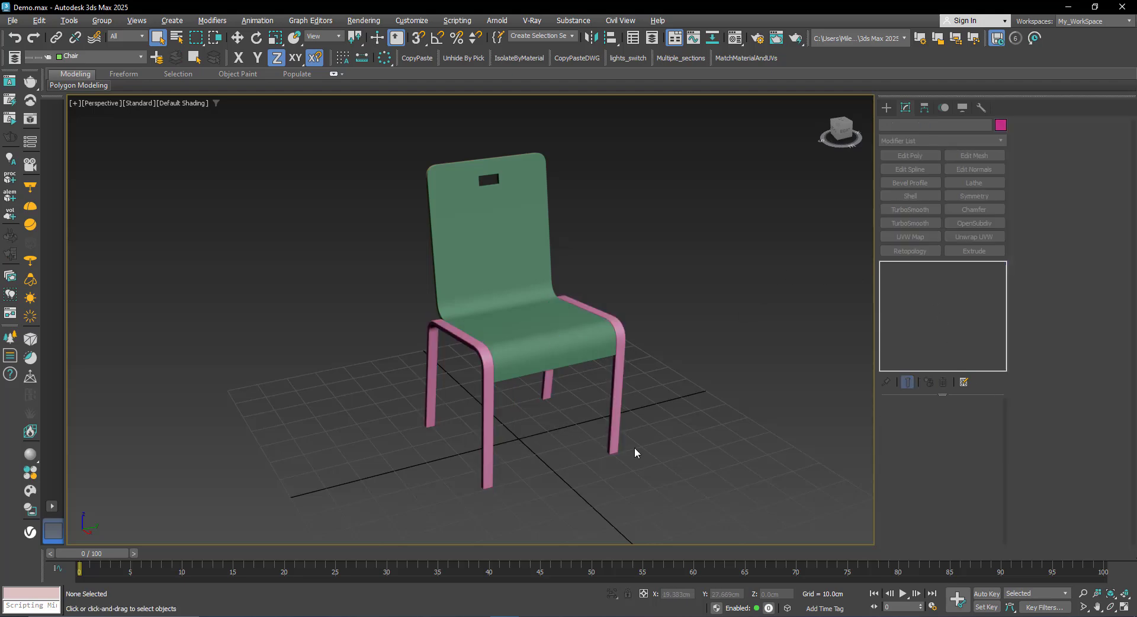
With both legs selected, set the chair-wood Multi/Sub-Object material to 3 sub-materials.
left_click_drag(692, 452, 406, 423)
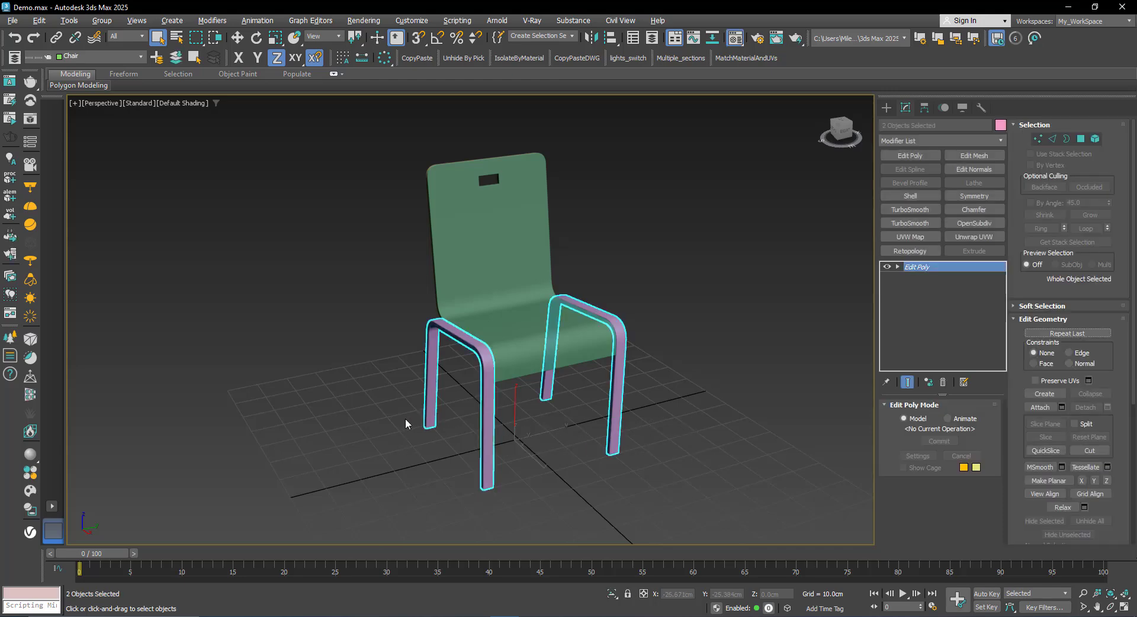
key("m")
left_click(330, 183)
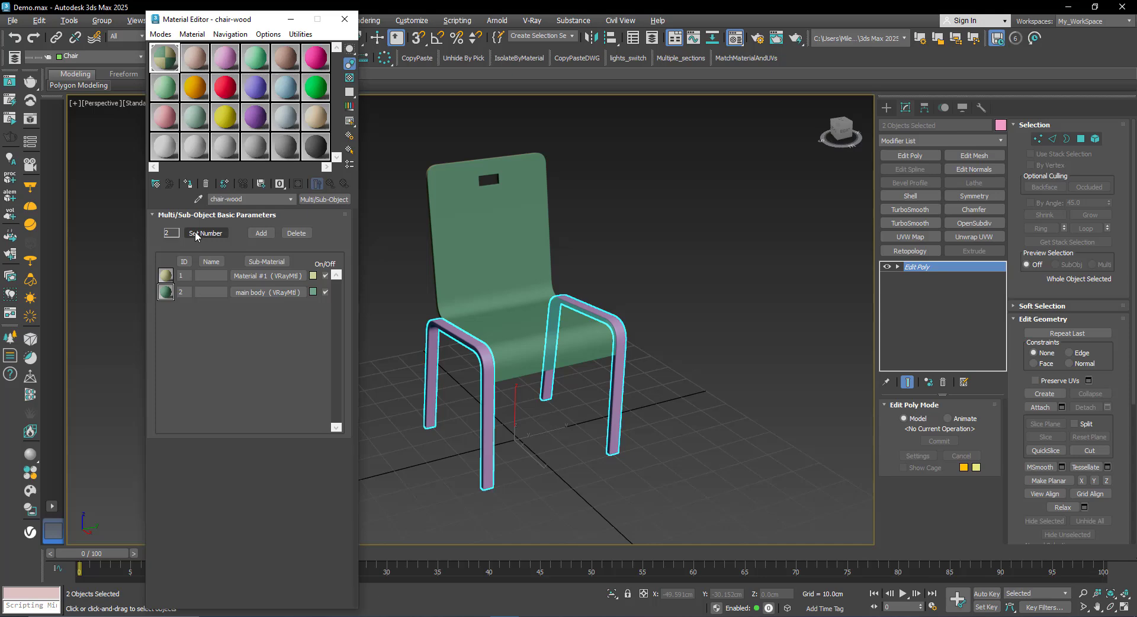
left_click(196, 235)
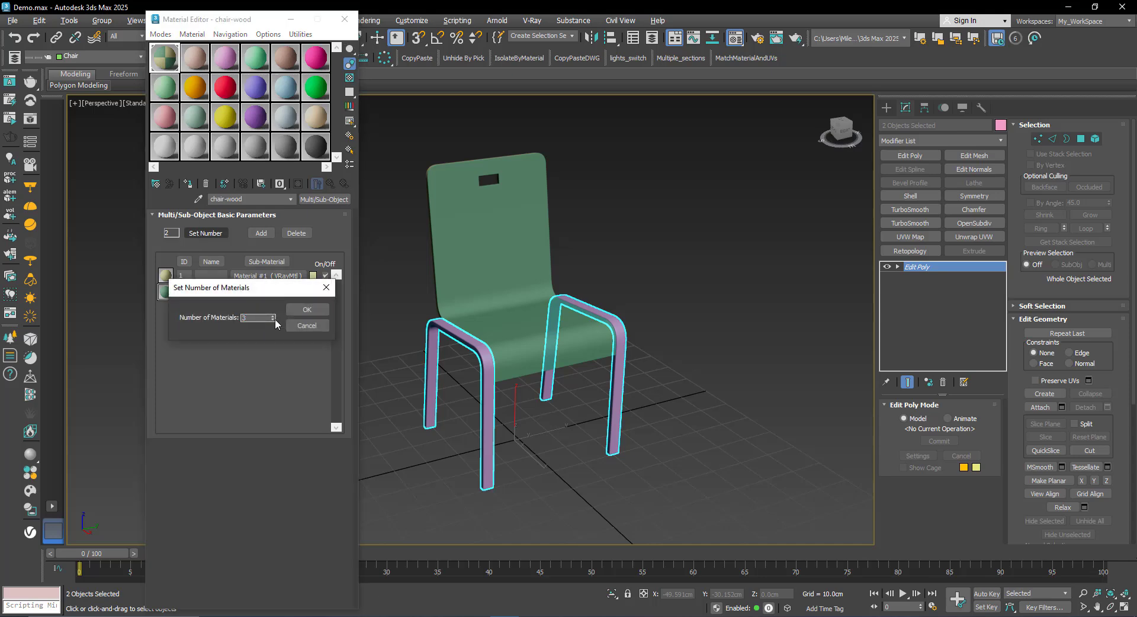
left_click(307, 309)
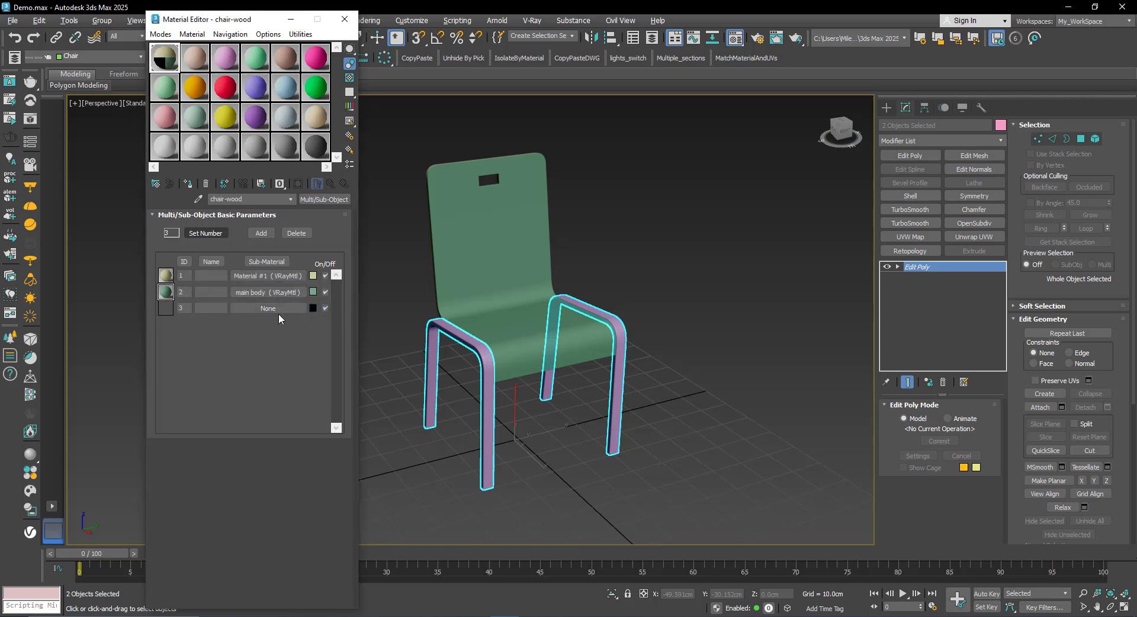
Add a VRayMtl named legs as the third sub-material and assign the chair-wood material to both legs.
left_click(280, 310)
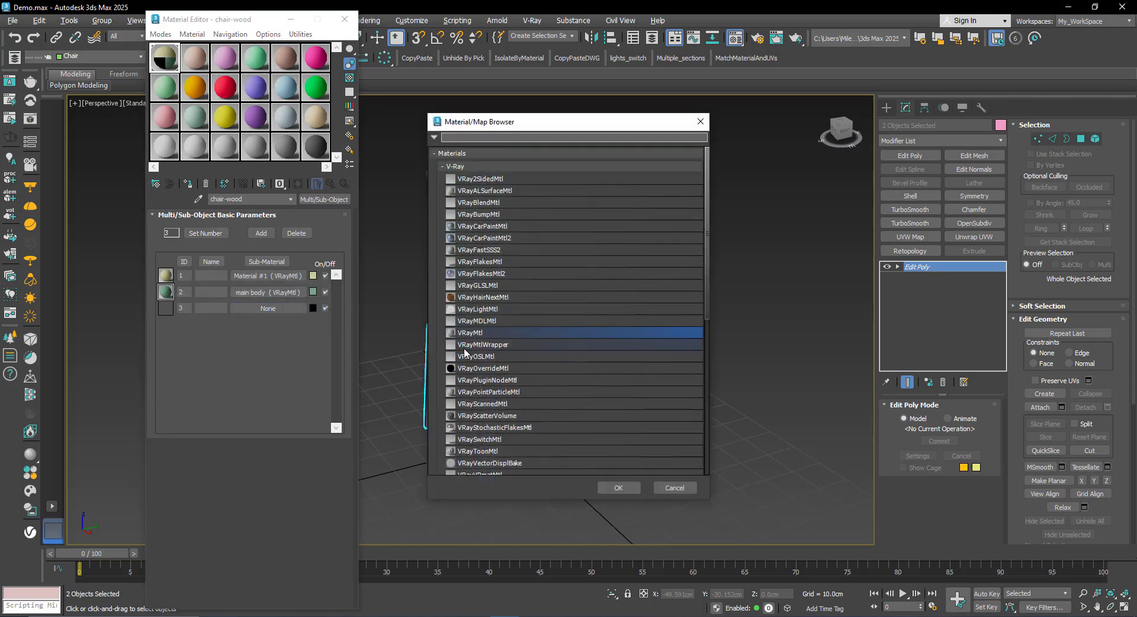
double_click(473, 334)
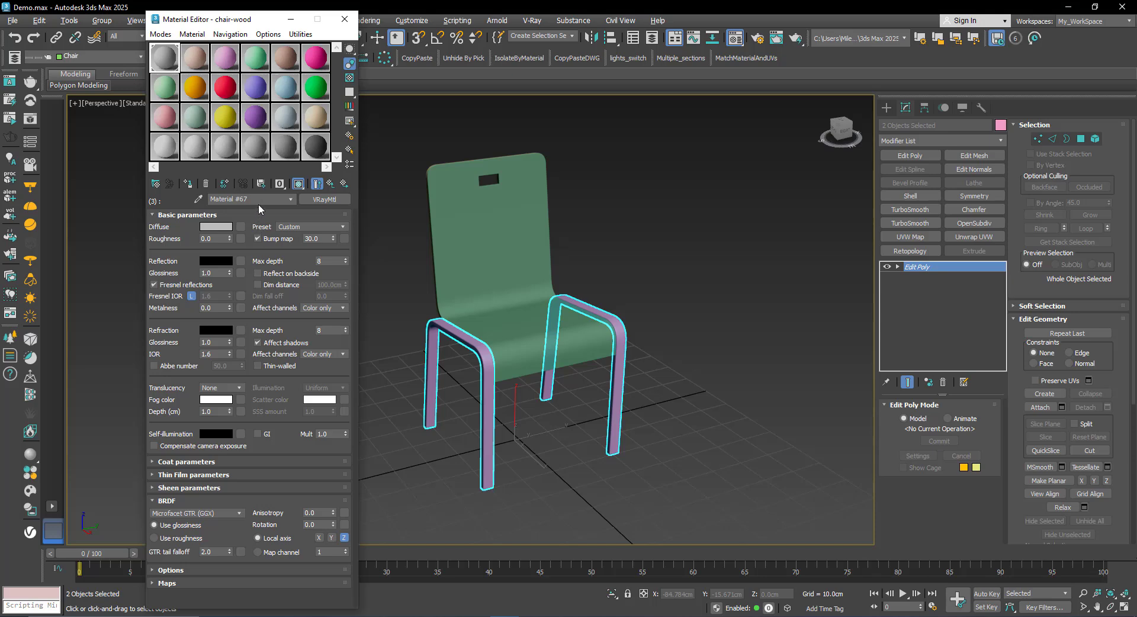
type("legs")
left_click(188, 183)
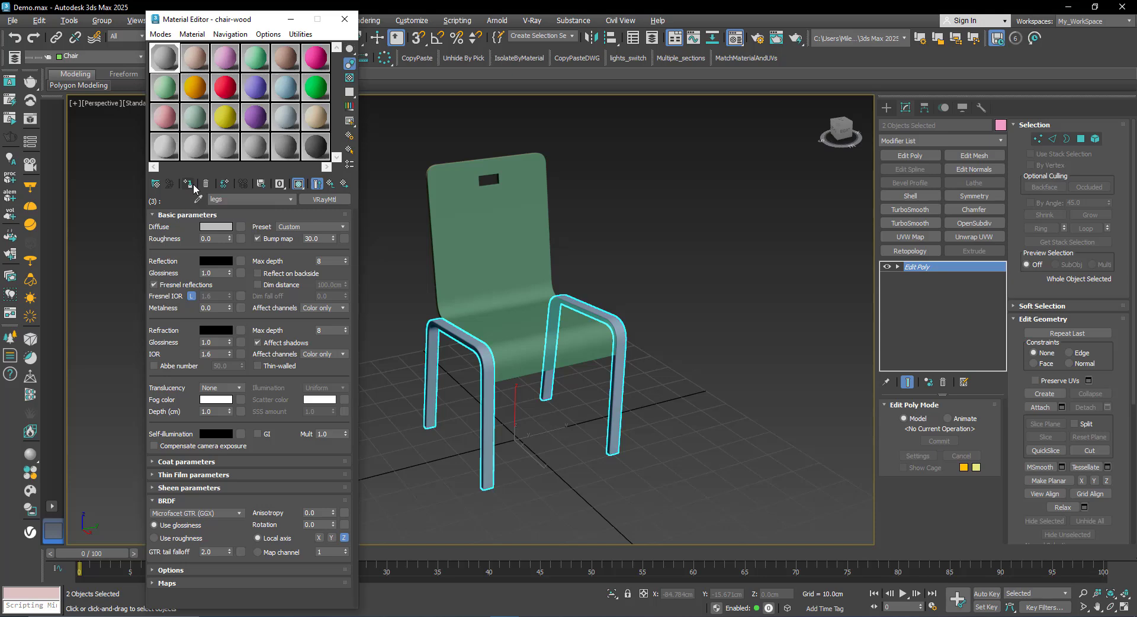
Set the legs sub-material's diffuse colour to a light grey, C8CDD0.
left_click(214, 227)
left_click(417, 372)
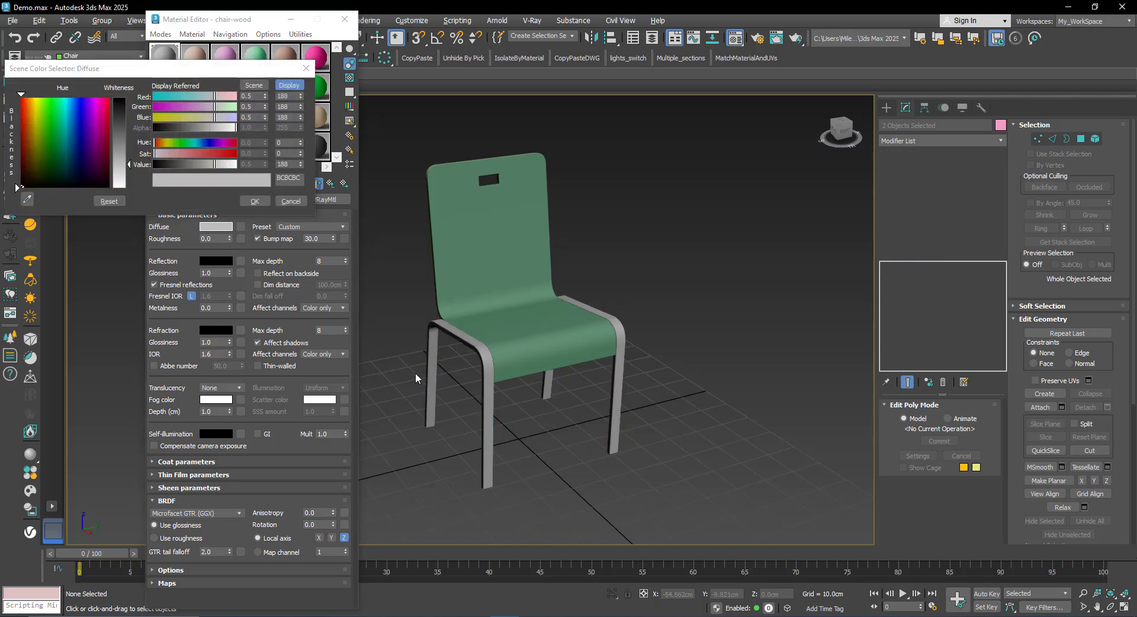
left_click_drag(124, 145, 124, 117)
left_click(118, 146)
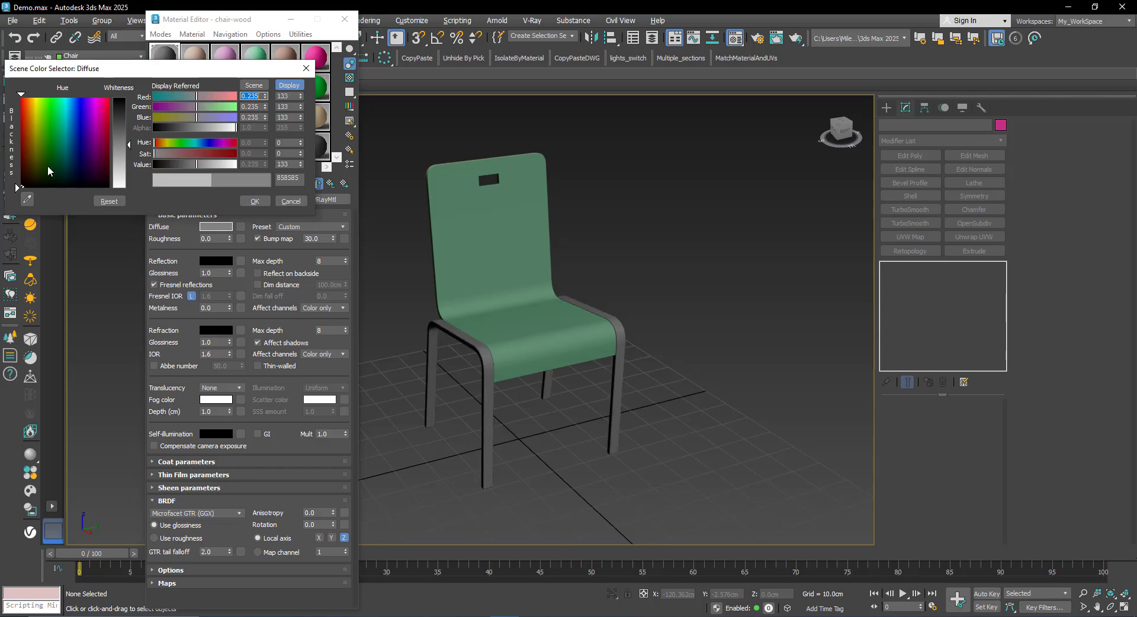
left_click(40, 161)
left_click(69, 164)
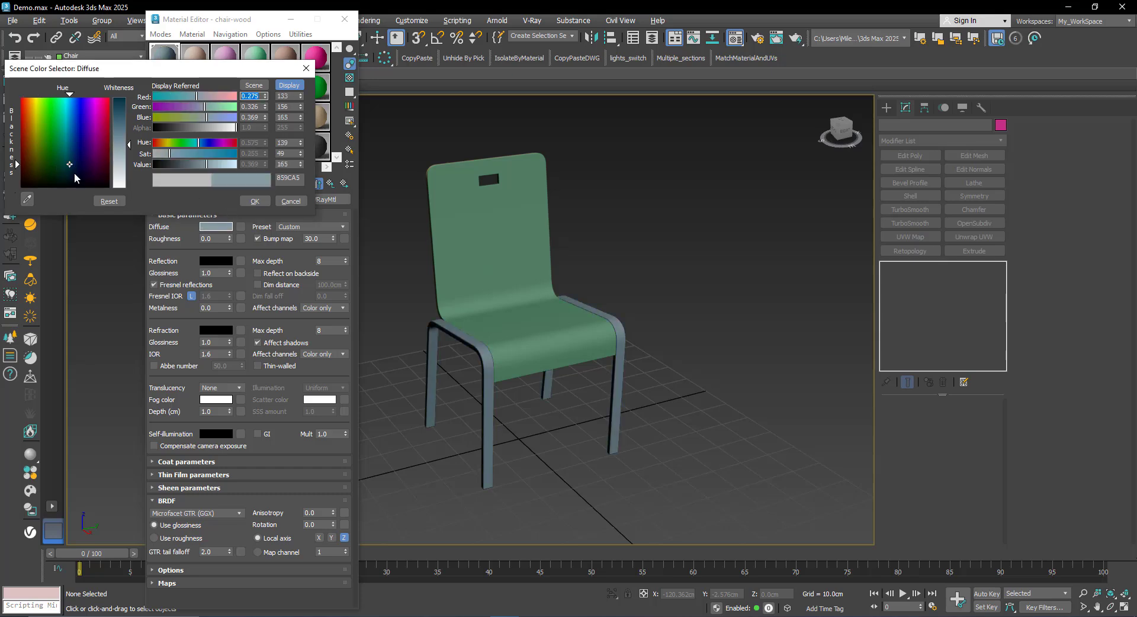
left_click(118, 144)
left_click(70, 175)
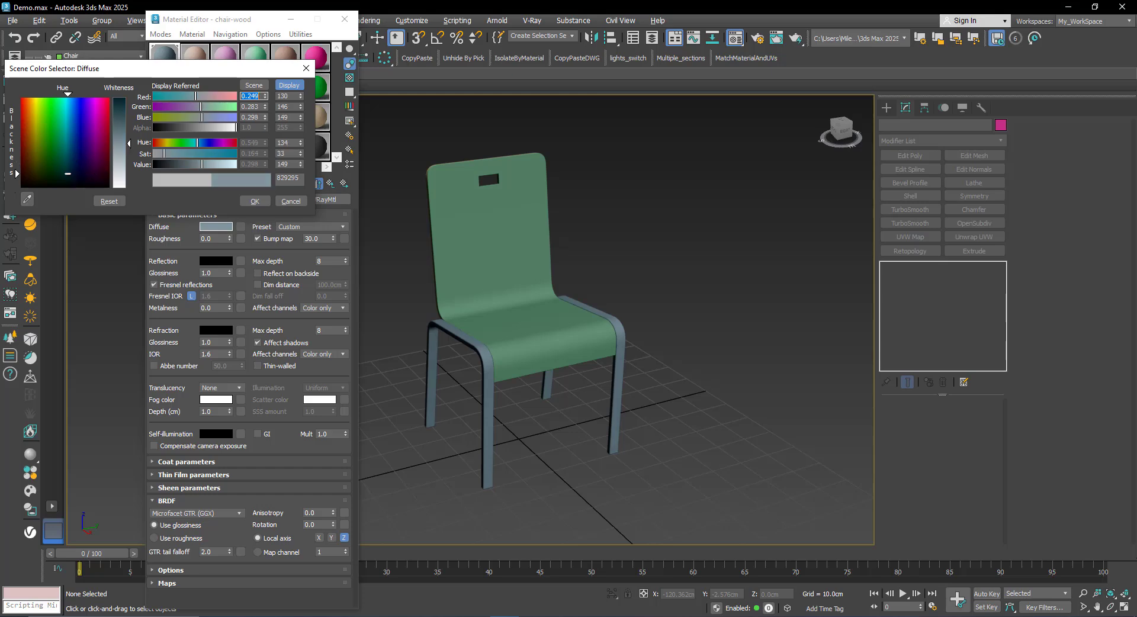
left_click(126, 125)
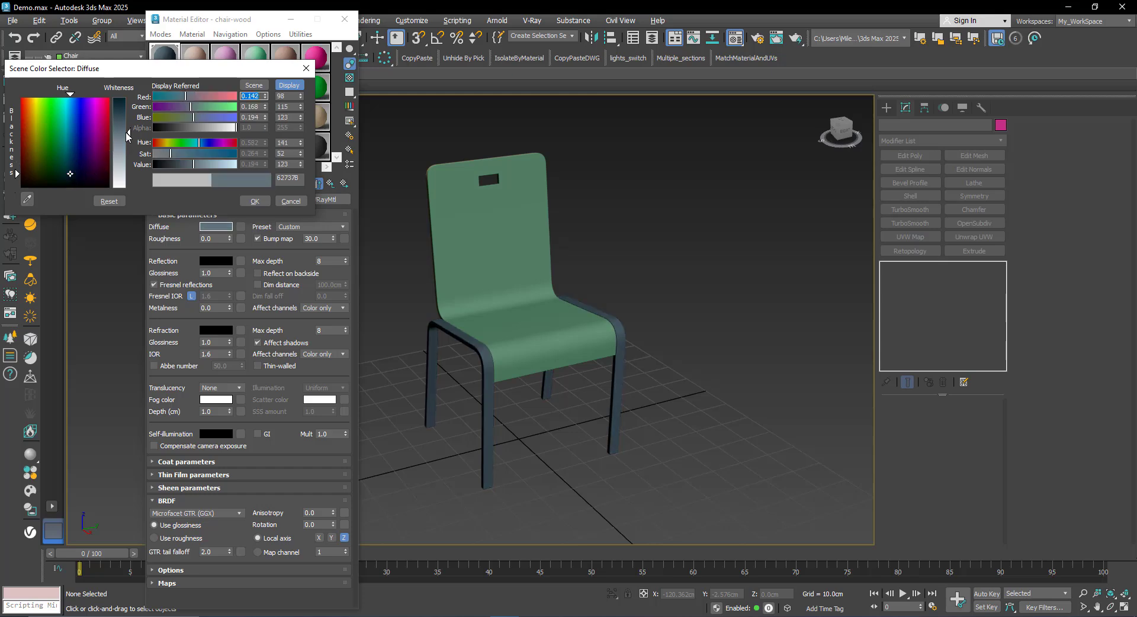
left_click_drag(126, 142, 126, 153)
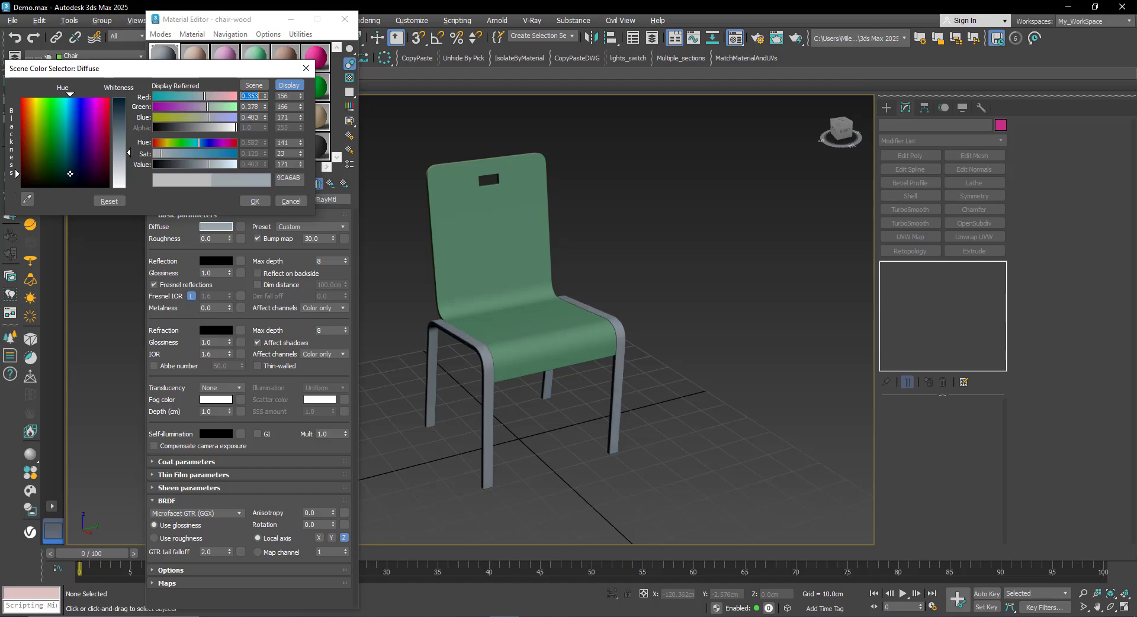
left_click(122, 168)
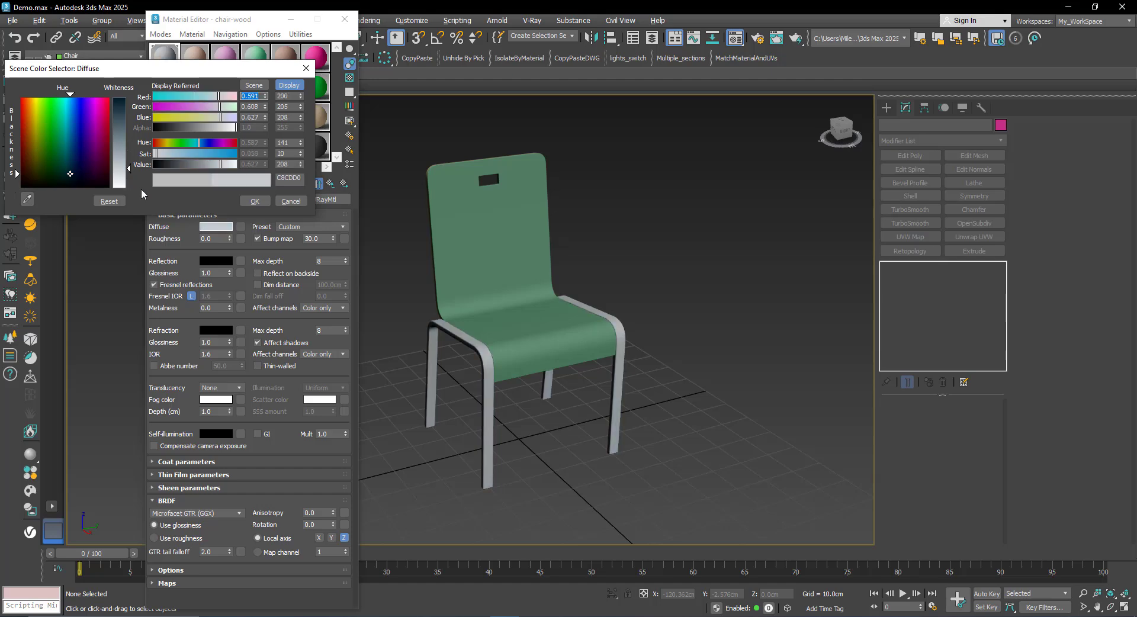
left_click(255, 201)
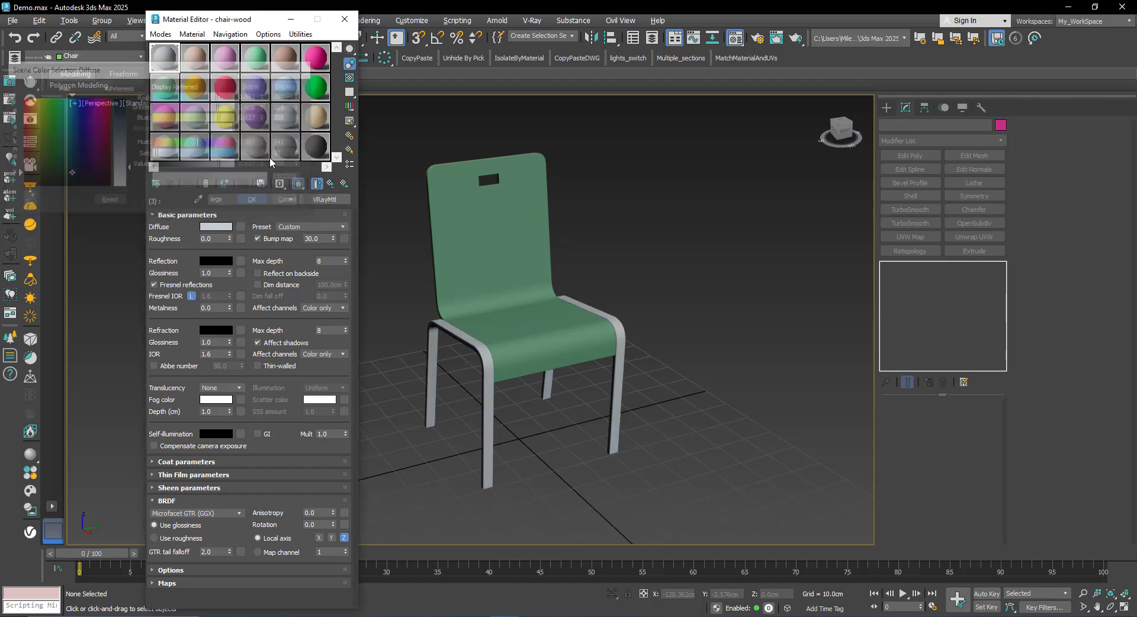
left_click(344, 18)
Display edged faces on the seat shell and inspect the mesh around the backrest's handle cutout.
scroll(525, 310, "up", 6)
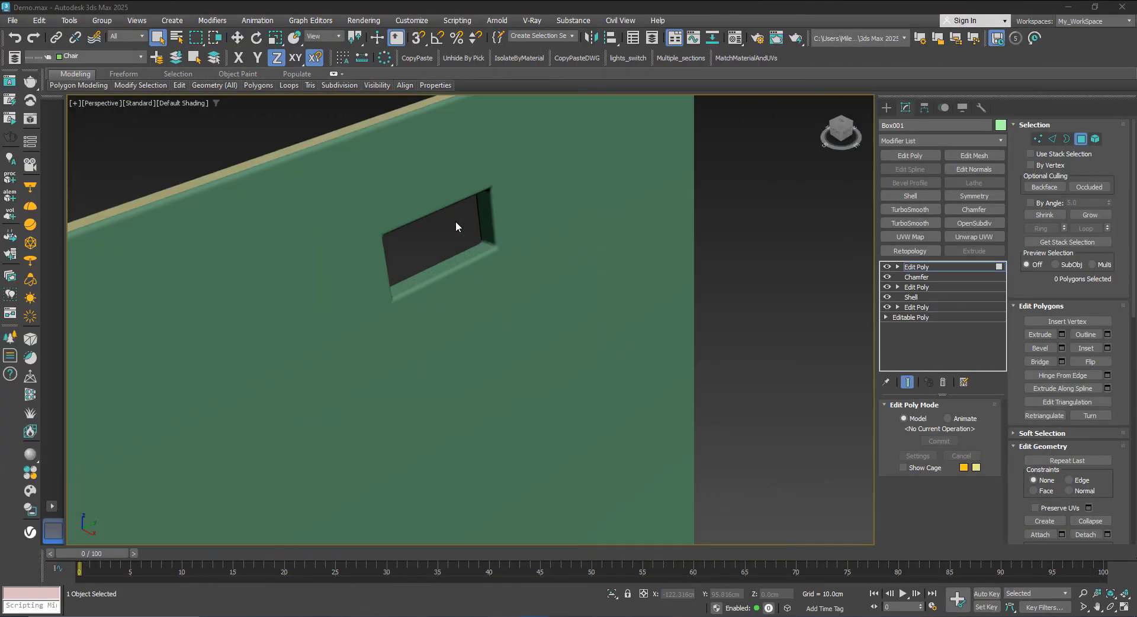
scroll(499, 295, "up", 3)
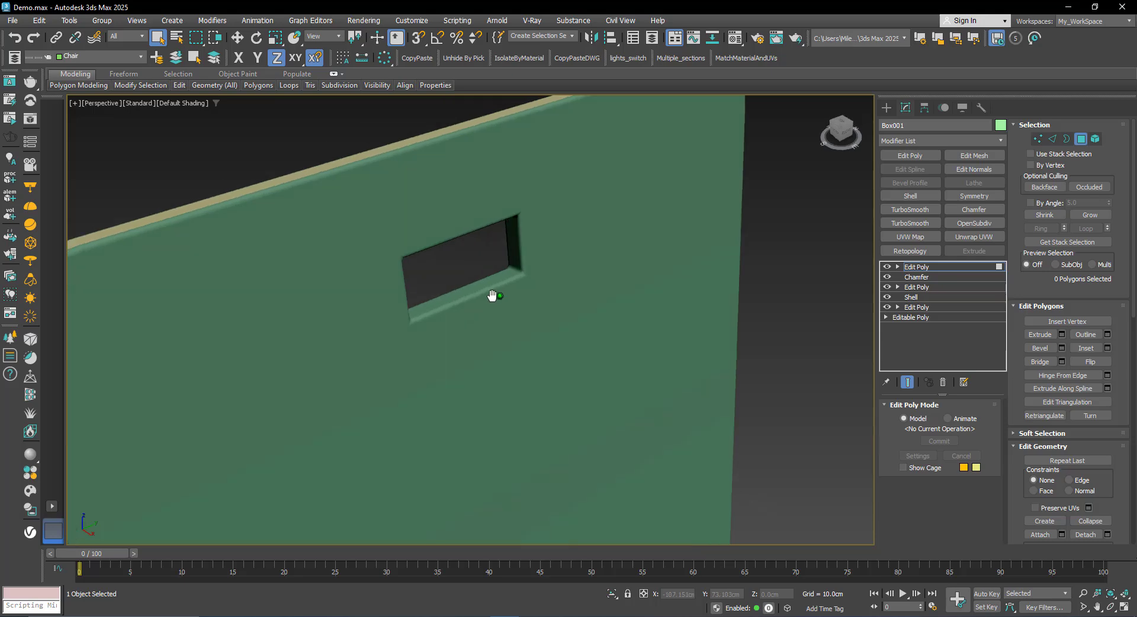
middle_click_drag(492, 294, 530, 326)
scroll(531, 310, "up", 2)
key("F4")
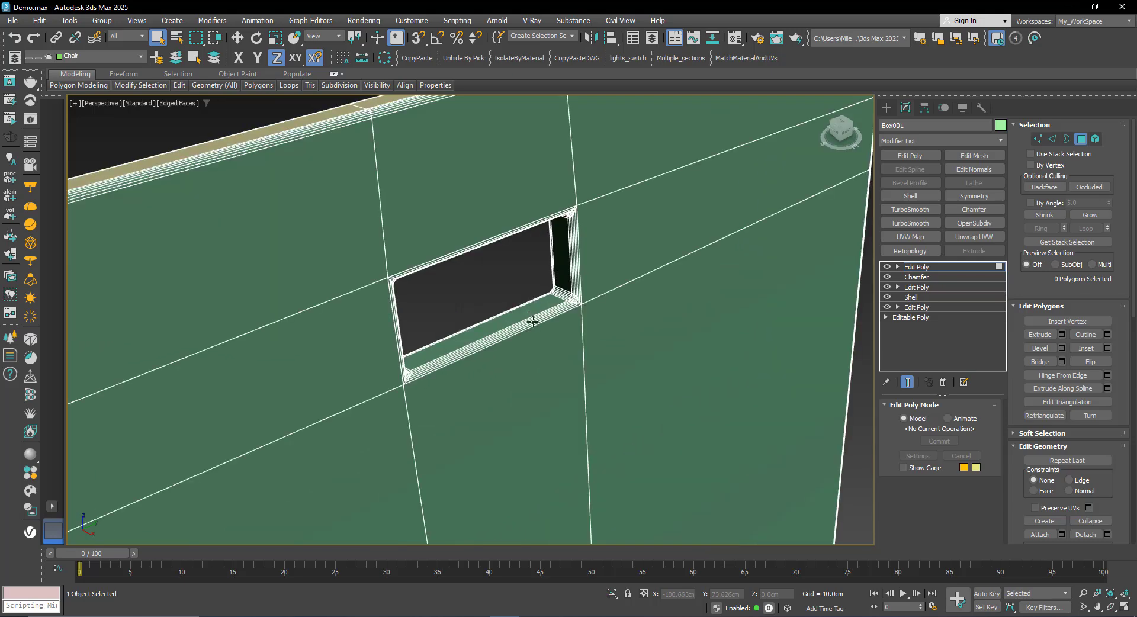
scroll(520, 320, "up", 2)
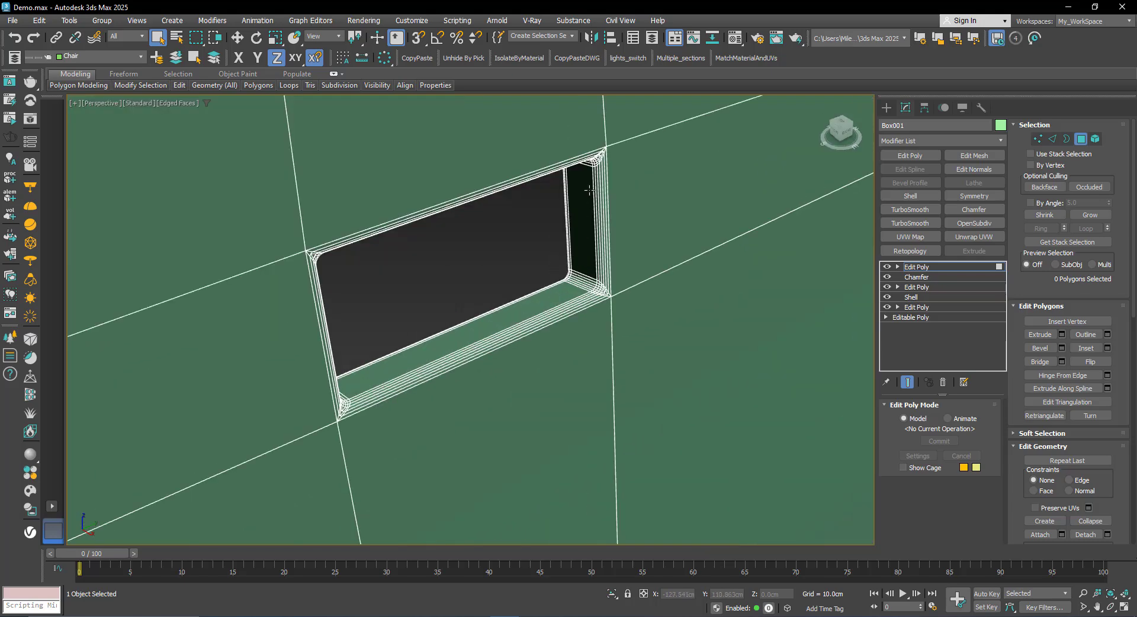
scroll(537, 317, "down", 4)
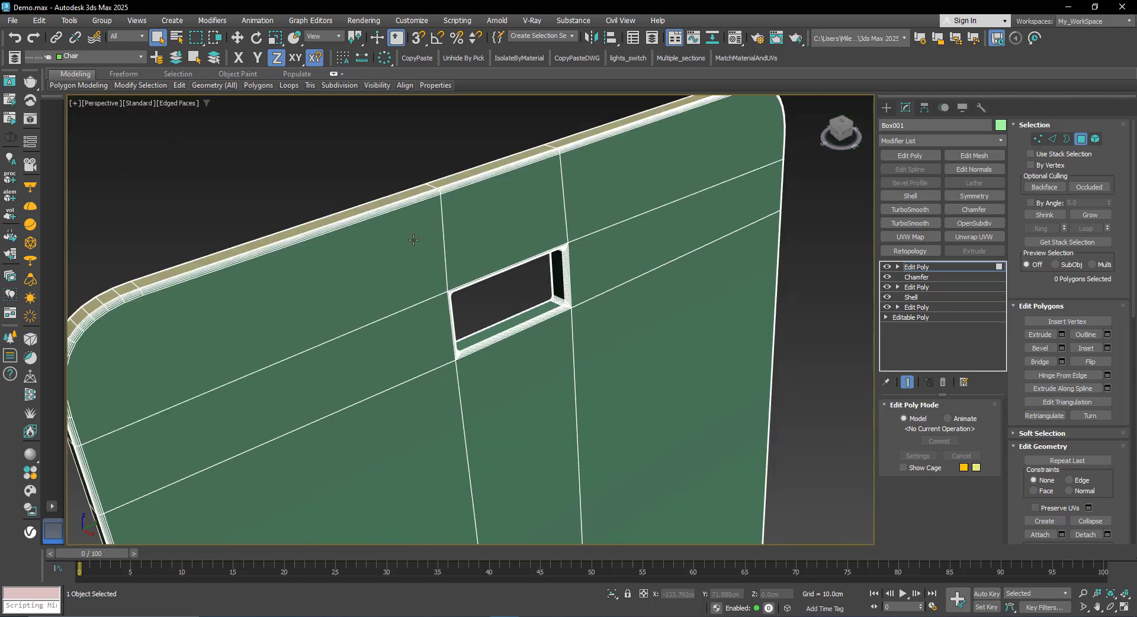
scroll(551, 312, "up", 4)
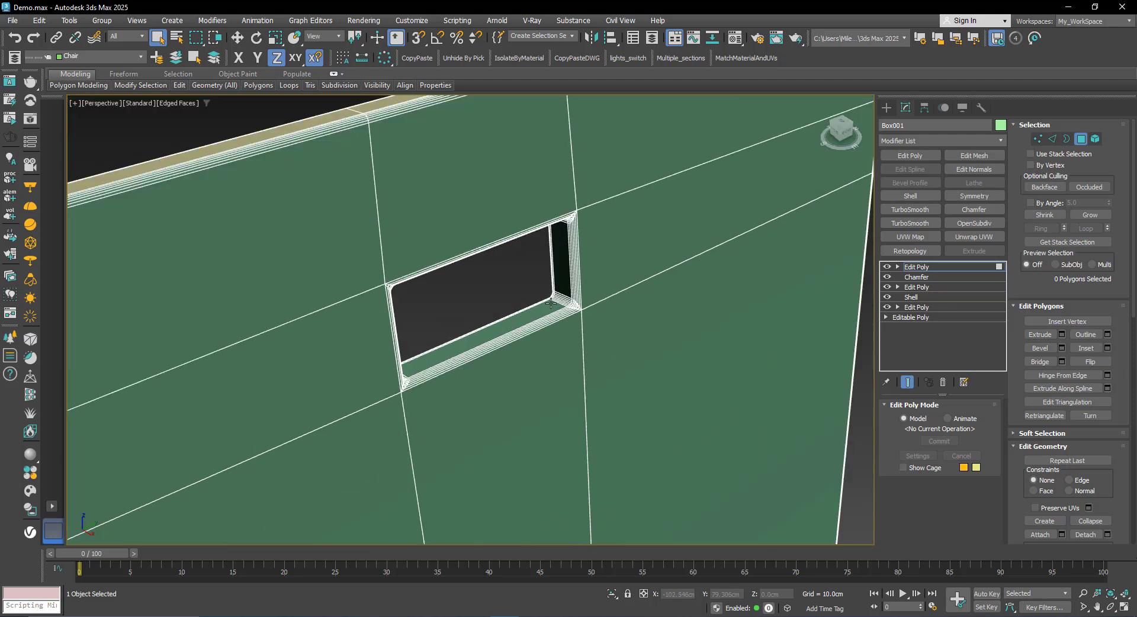
In polygon mode, select the full loop of inner wall polygons around the backrest's handle cutout, including its rounded corners.
left_click(1081, 141)
left_click(1081, 141)
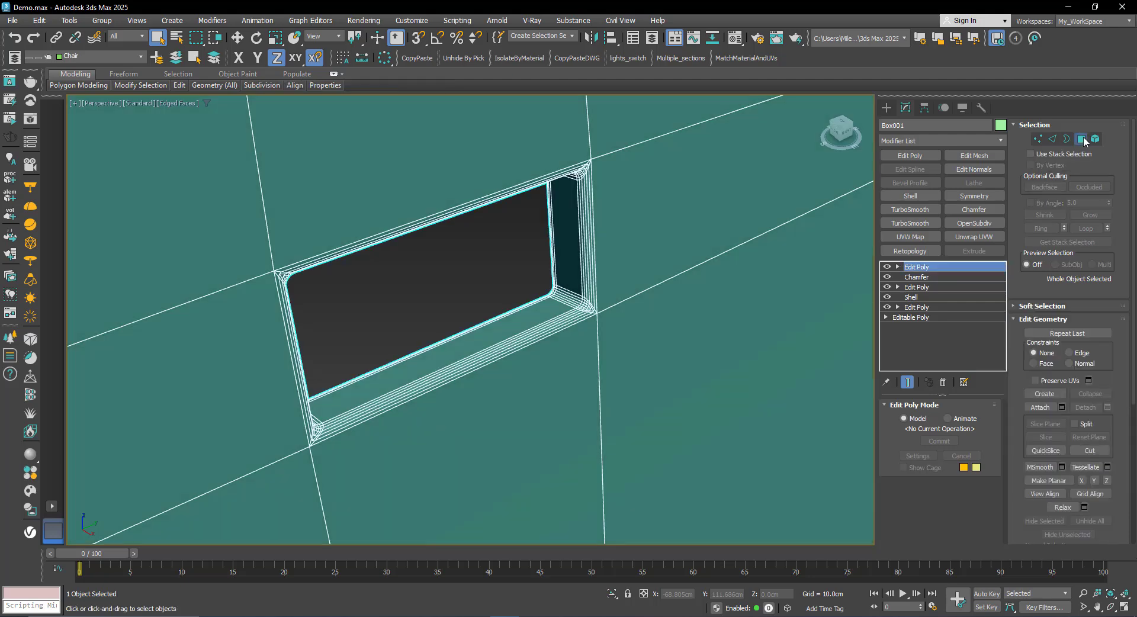
left_click(508, 332)
scroll(540, 288, "up", 4)
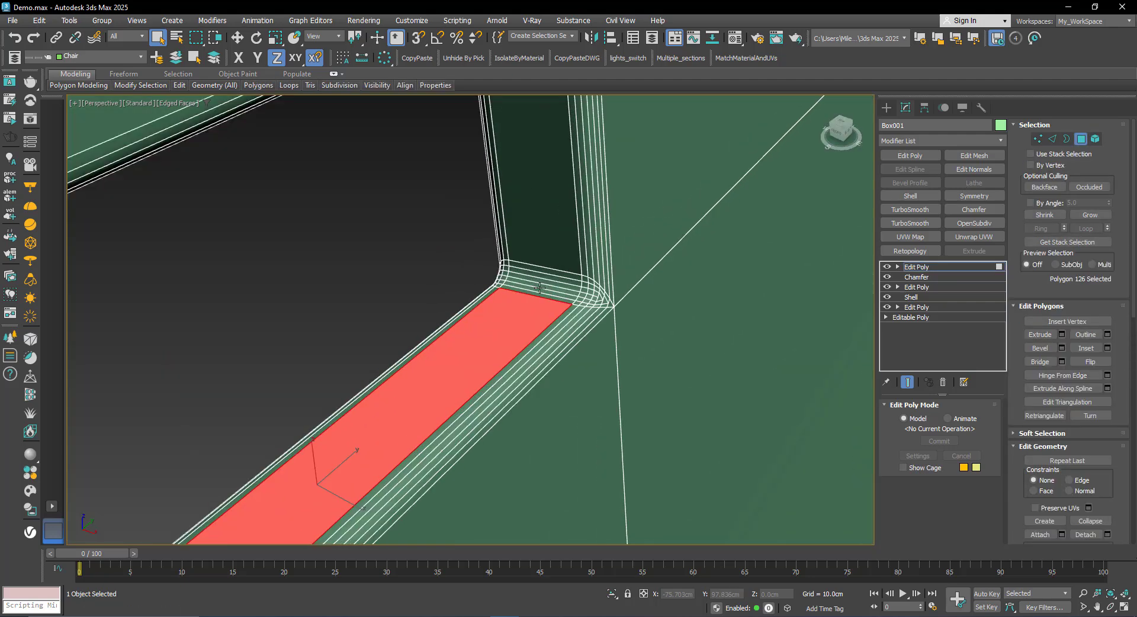
scroll(539, 288, "up", 2)
left_click(541, 295, "ctrl")
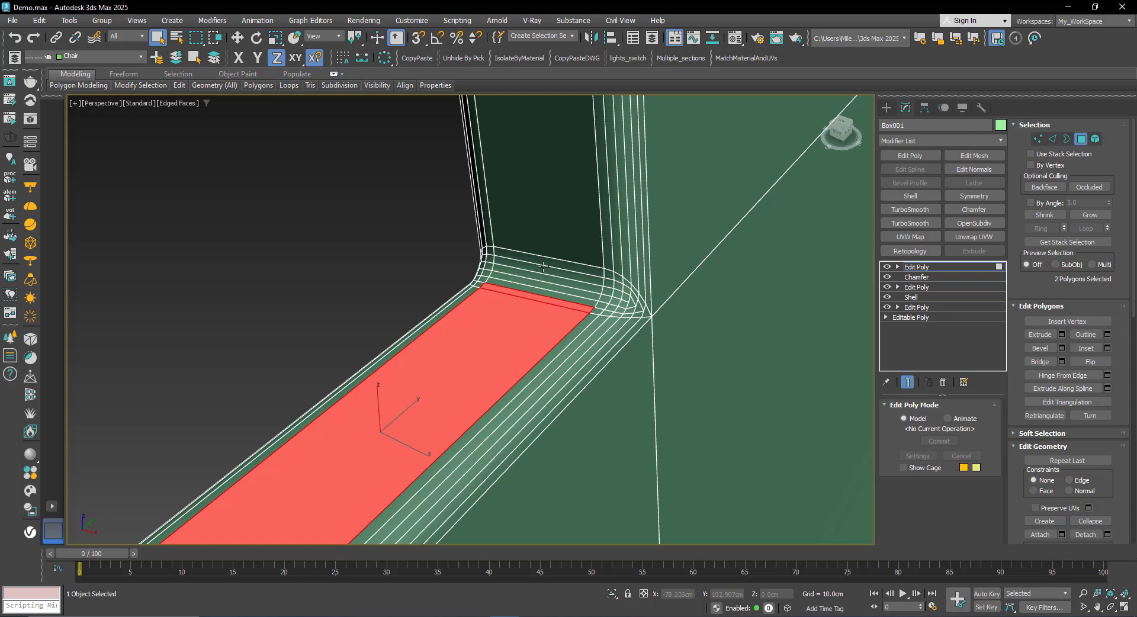
left_click(543, 266, "ctrl")
left_click(549, 256, "ctrl")
scroll(551, 273, "down", 3)
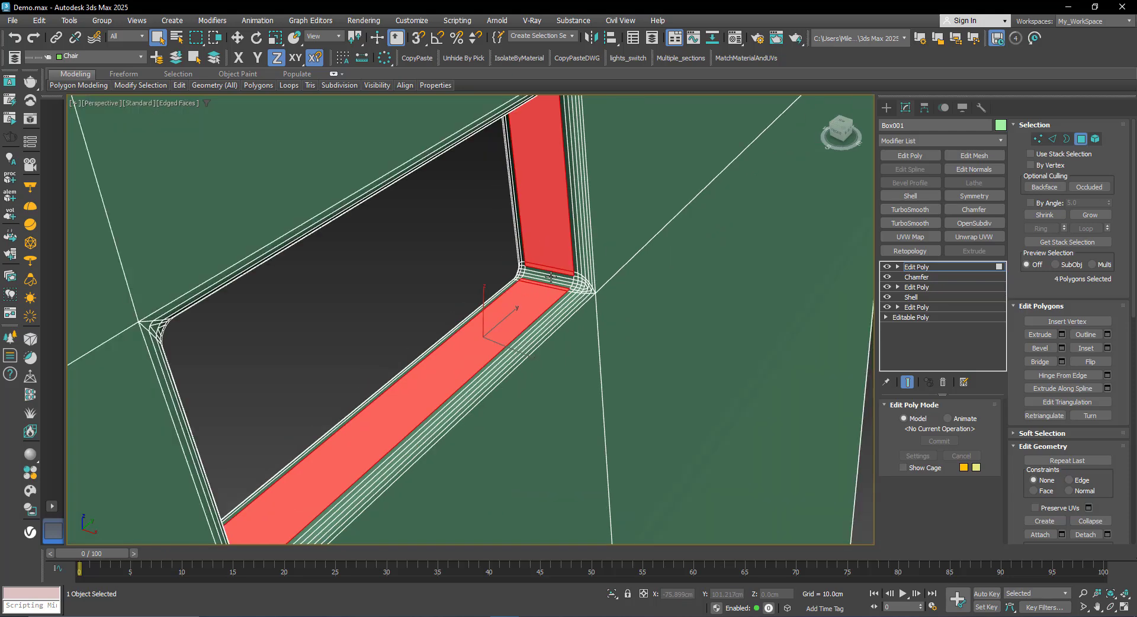
left_click(551, 277, "shift")
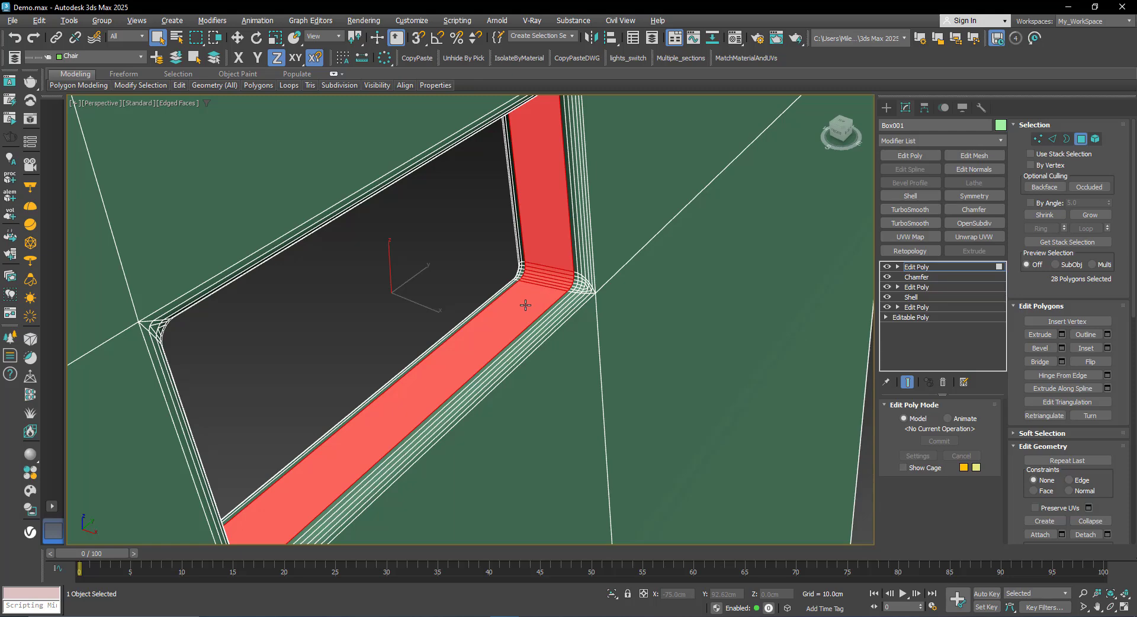
Set the material ID of the selected handle cutout polygons to 1 and leave polygon editing.
middle_click_drag(513, 308, 484, 313, "alt")
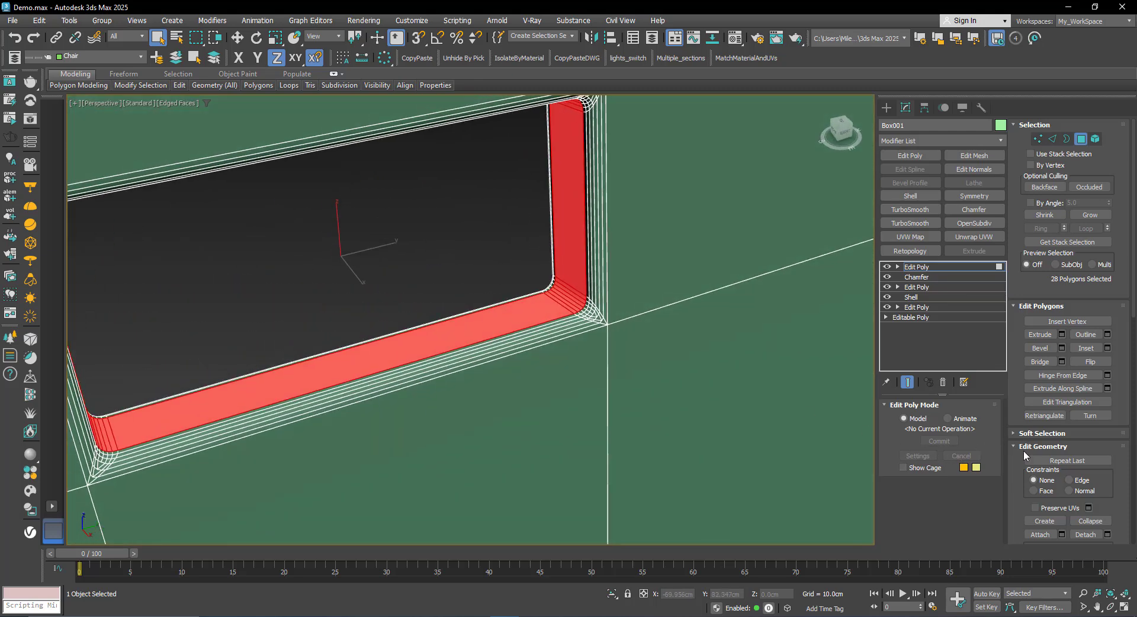
scroll(1025, 454, "down", 10)
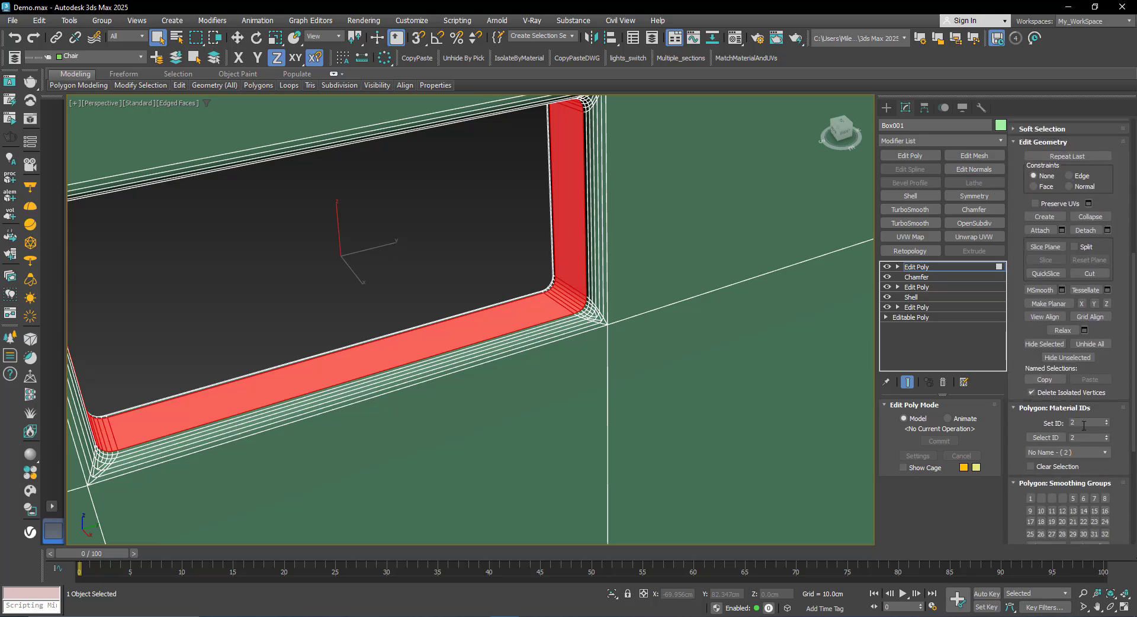
left_click(1090, 422)
key("Return")
left_click(936, 267)
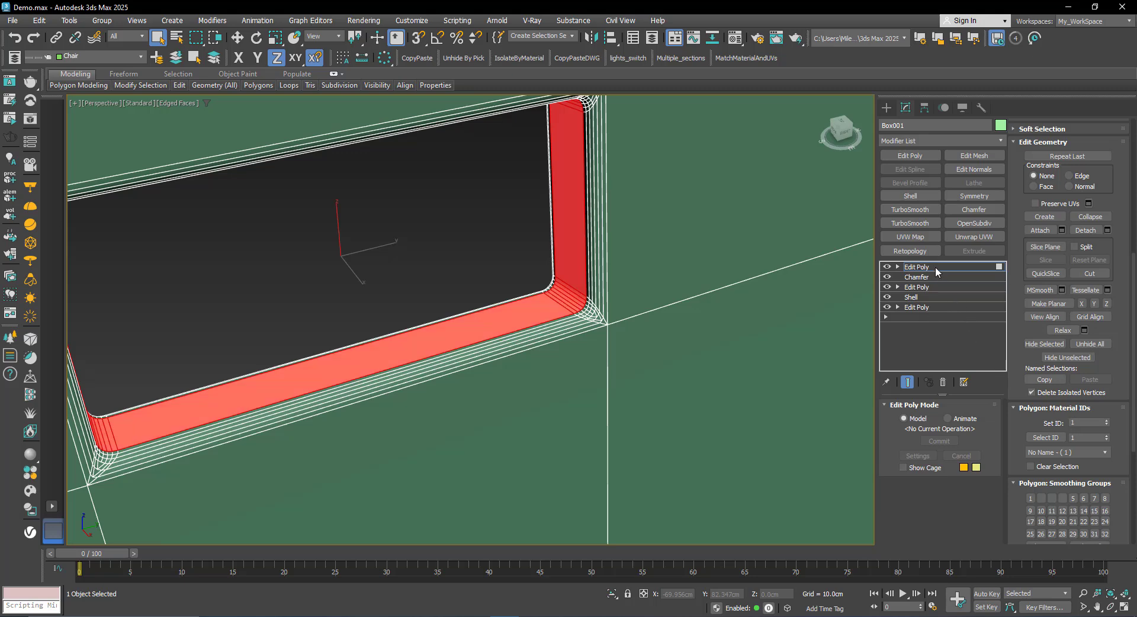
Deselect the seat shell, hide the edged faces and check the whole chair with its cutout material.
left_click(433, 268)
key("F4")
scroll(522, 299, "down", 10)
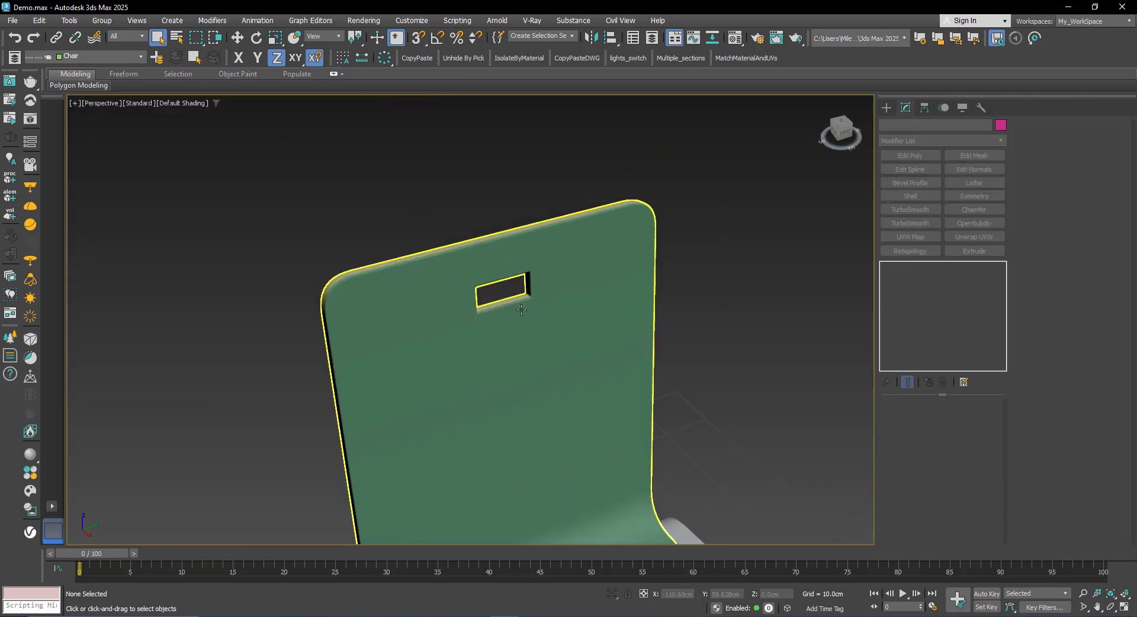
mouse_move(486, 374)
middle_mouse_down()
mouse_move(485, 312)
mouse_move(507, 311)
mouse_move(518, 342)
mouse_move(557, 326)
mouse_move(508, 322)
mouse_move(489, 294)
mouse_move(513, 293)
middle_mouse_up()
scroll(506, 311, "down", 10)
middle_click_drag(512, 308, 502, 309)
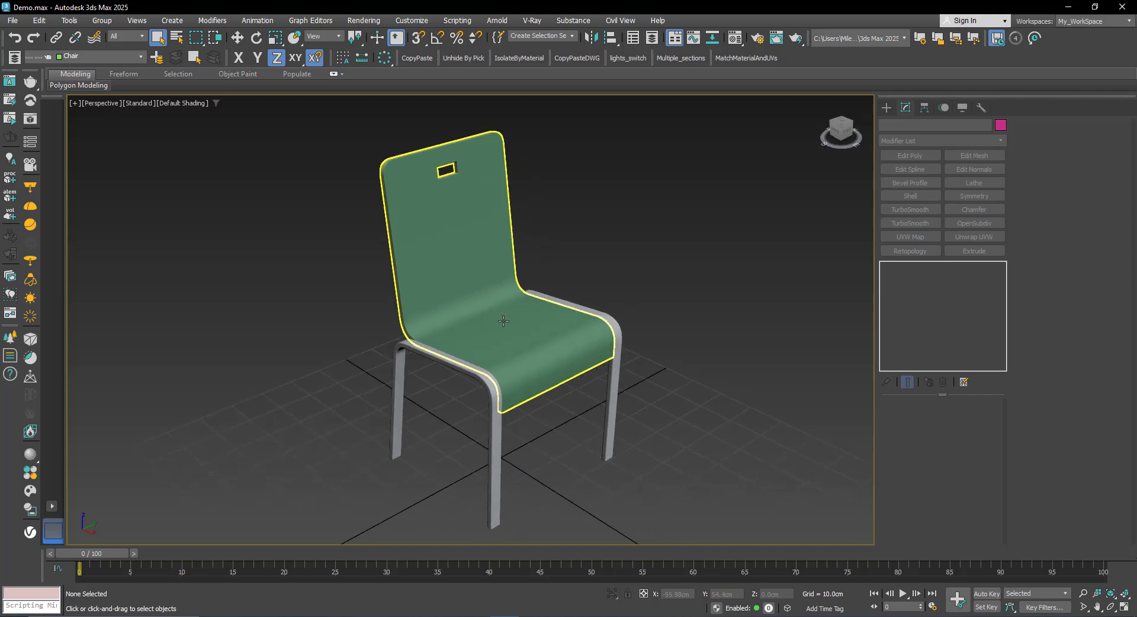